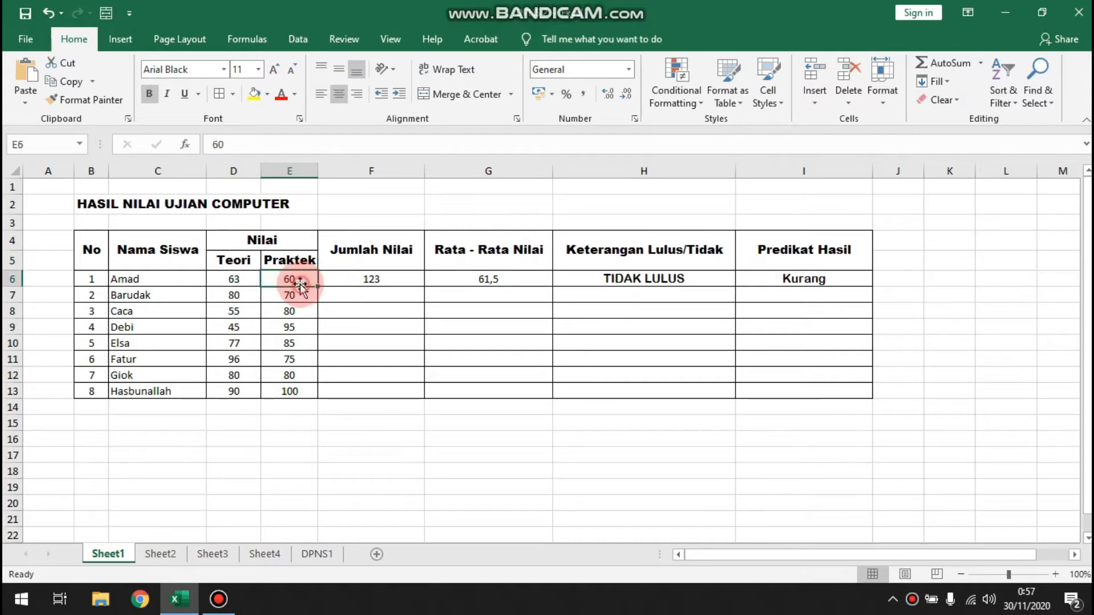
# - Examine the Teori and Praktek scores and the Jumlah Nilai formula in F6 that adds them
pyautogui.moveTo(289, 295); pyautogui.dragTo(290, 392)
pyautogui.click(221, 283)
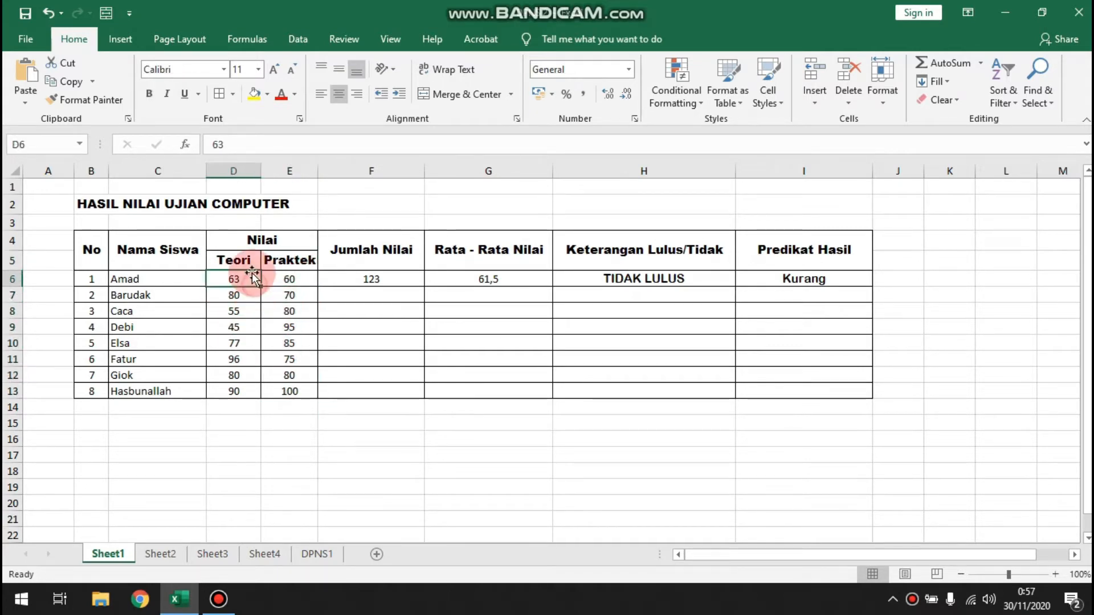
pyautogui.click(276, 407)
pyautogui.click(355, 247)
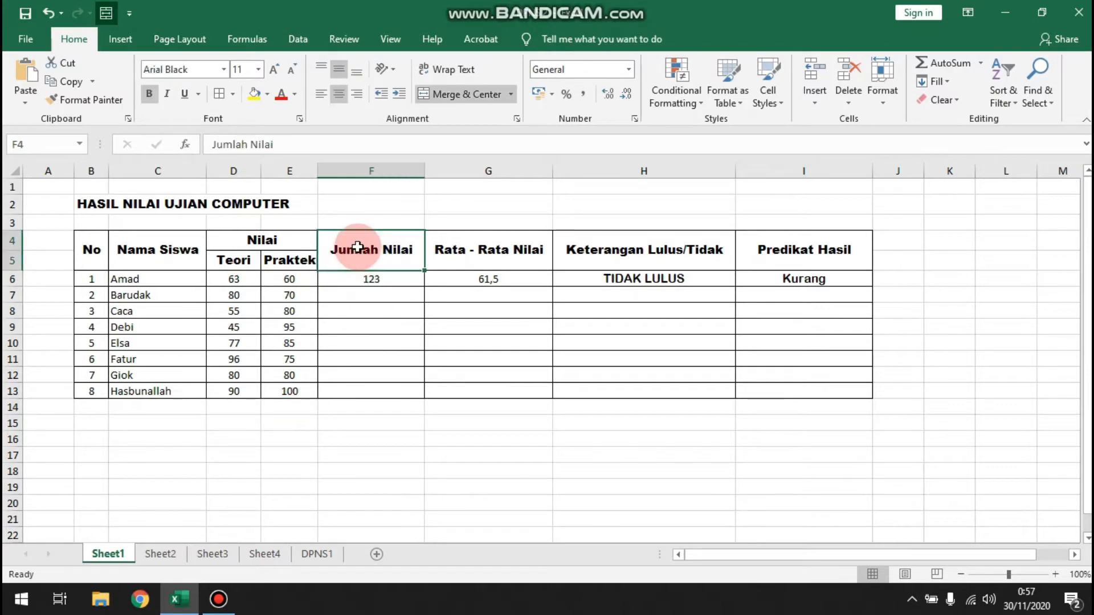
pyautogui.click(380, 281)
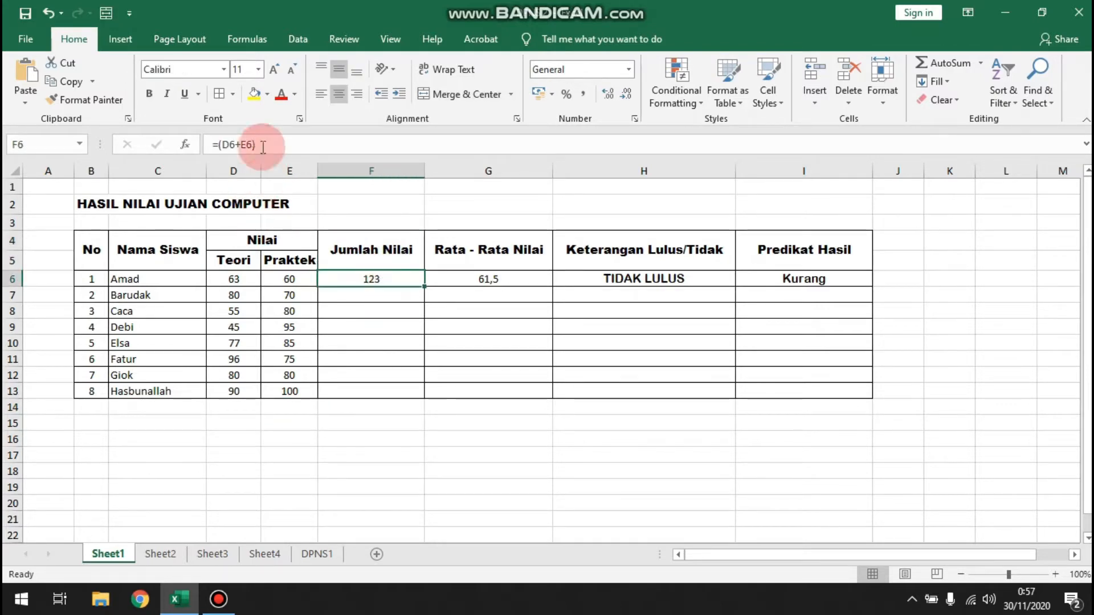
pyautogui.click(224, 145)
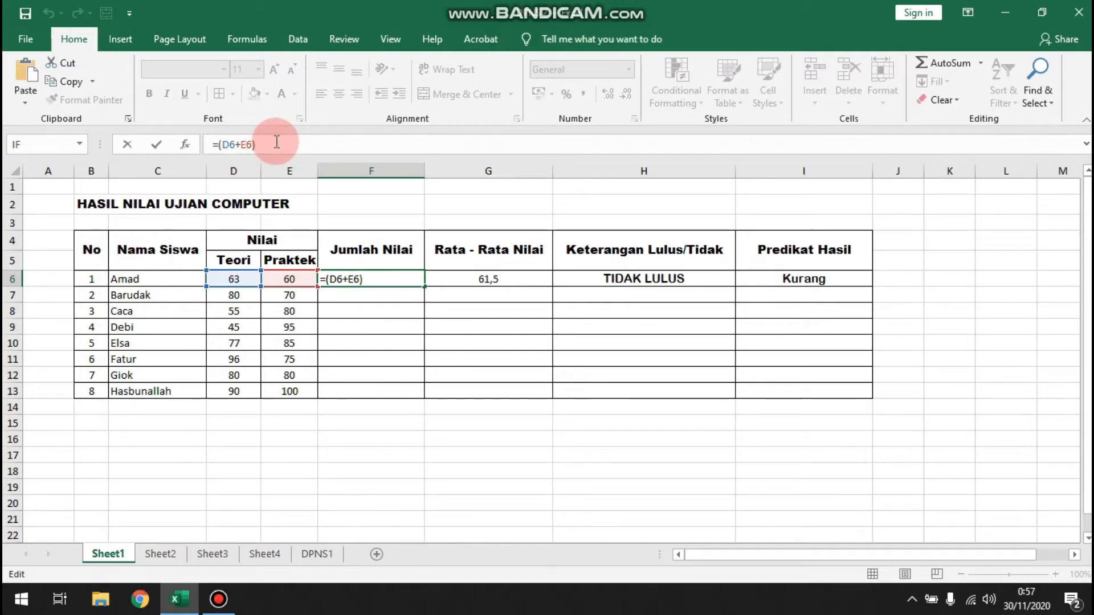
pyautogui.press('Return')
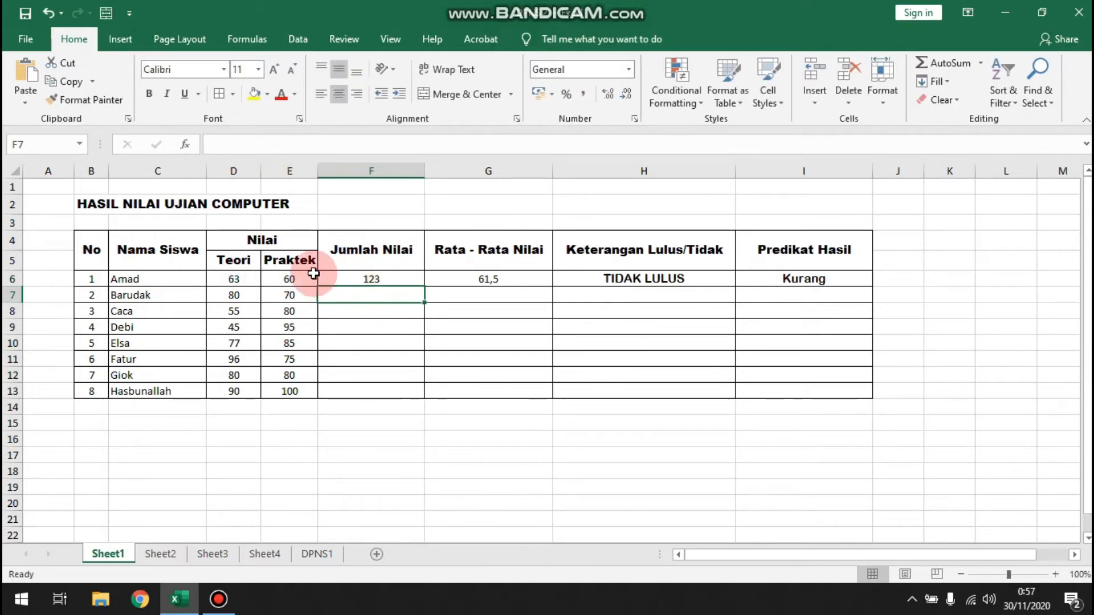
# - Set the Teori score in D6 to 60 and check the total in F6
pyautogui.click(235, 280)
pyautogui.click(250, 146)
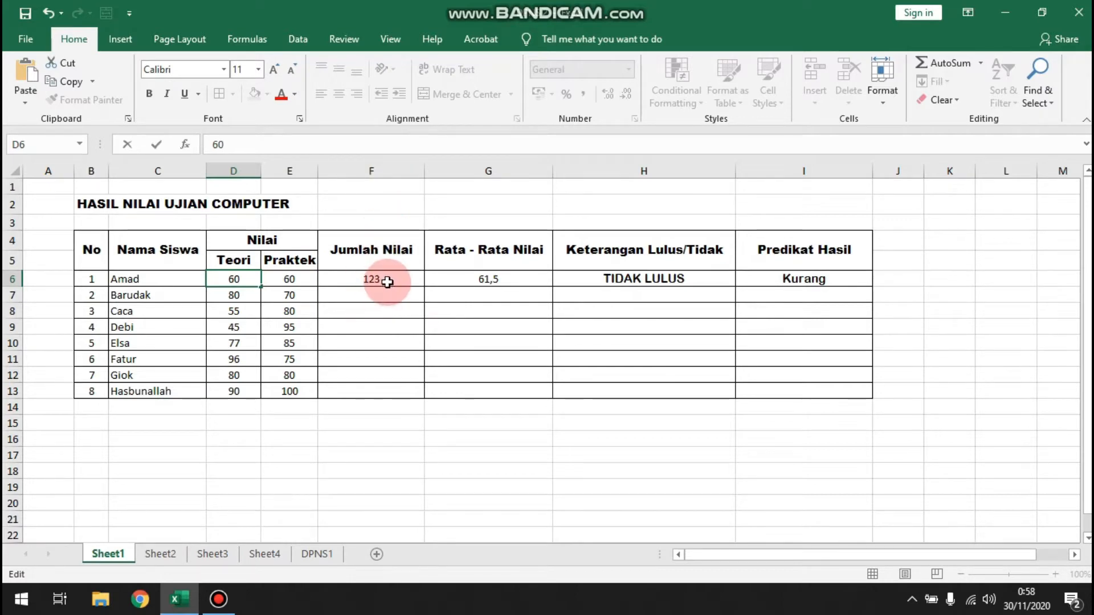
pyautogui.press('Return')
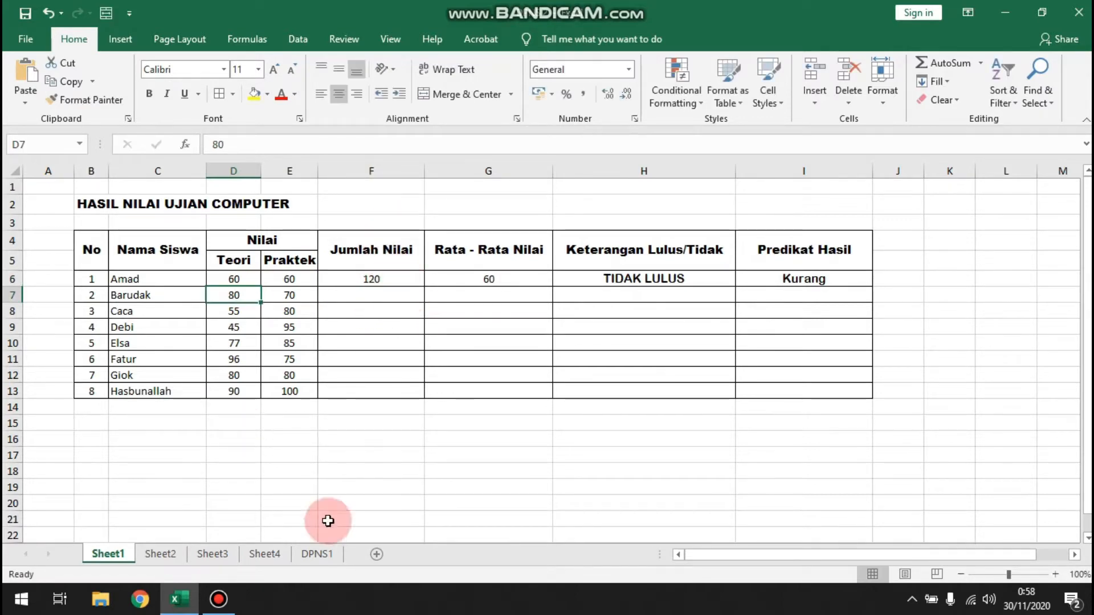
pyautogui.click(373, 280)
# - Enter the formula =(D7+E7) in F7 to total the second student's Teori and Praktek scores
pyautogui.click(365, 297)
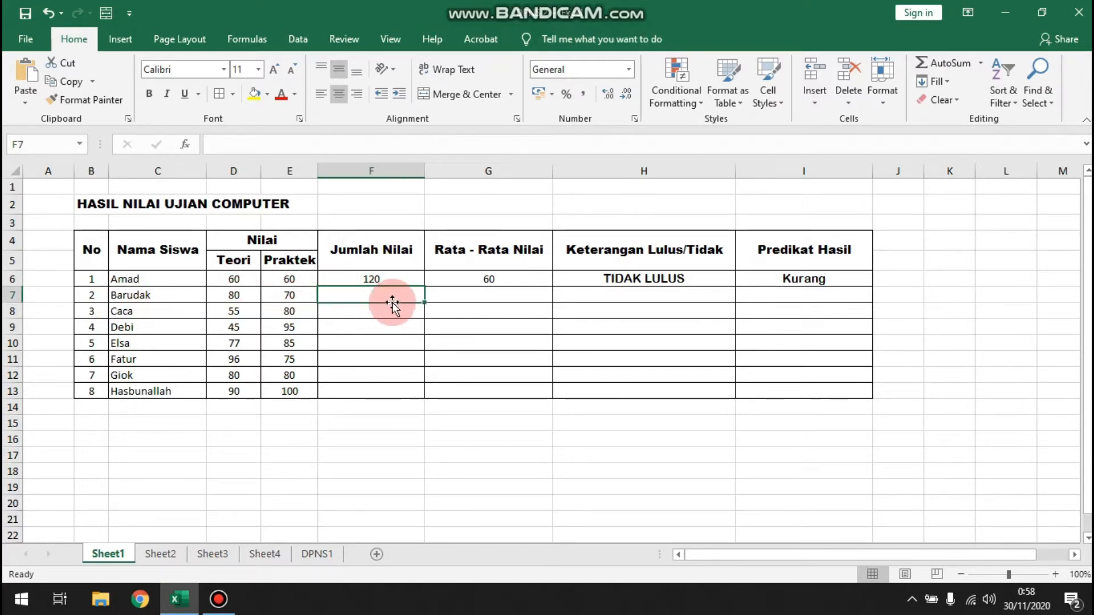
pyautogui.click(271, 148)
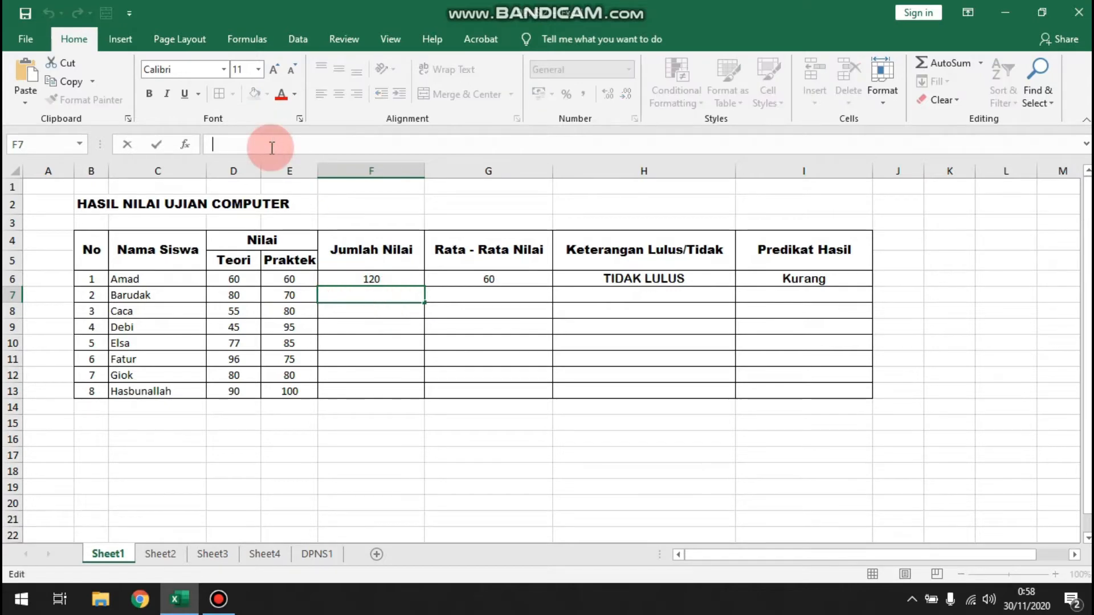
pyautogui.write('=(')
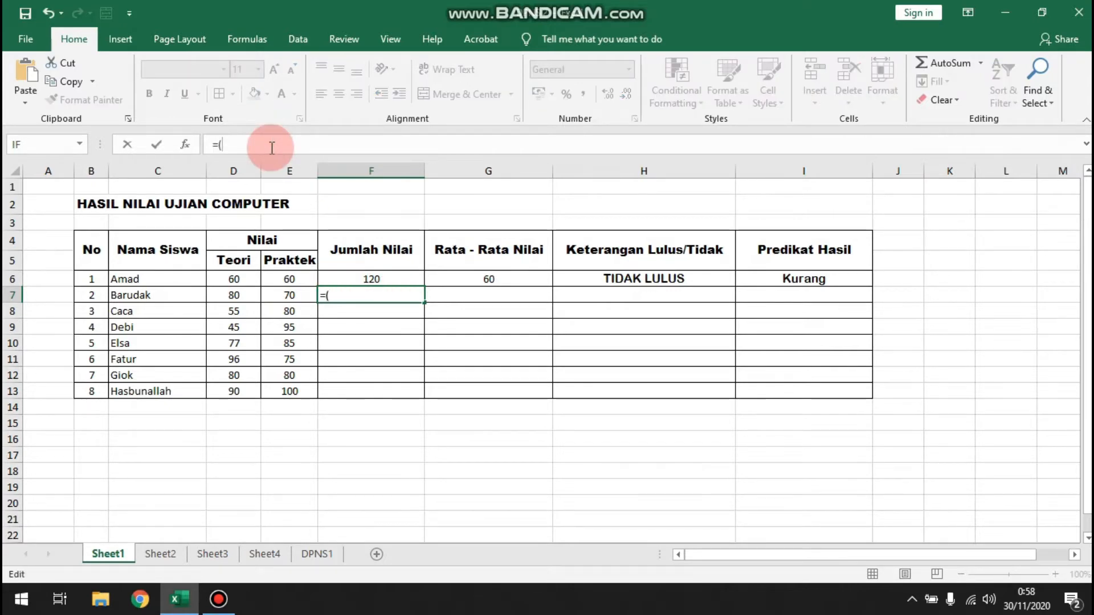
pyautogui.write('d')
pyautogui.press('BackSpace')
pyautogui.write('D7')
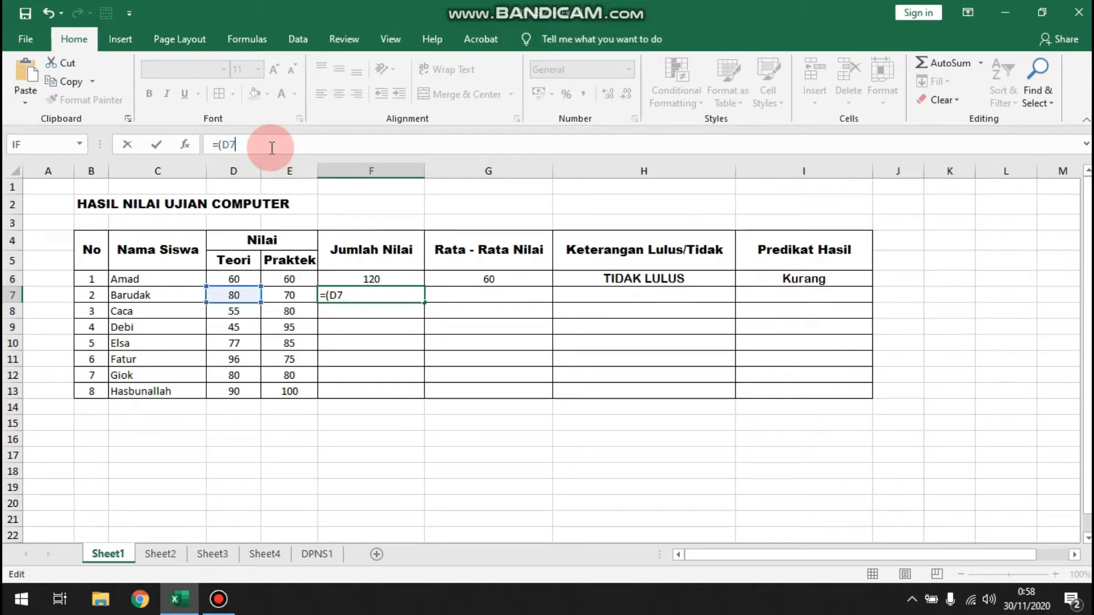
pyautogui.write('+E7')
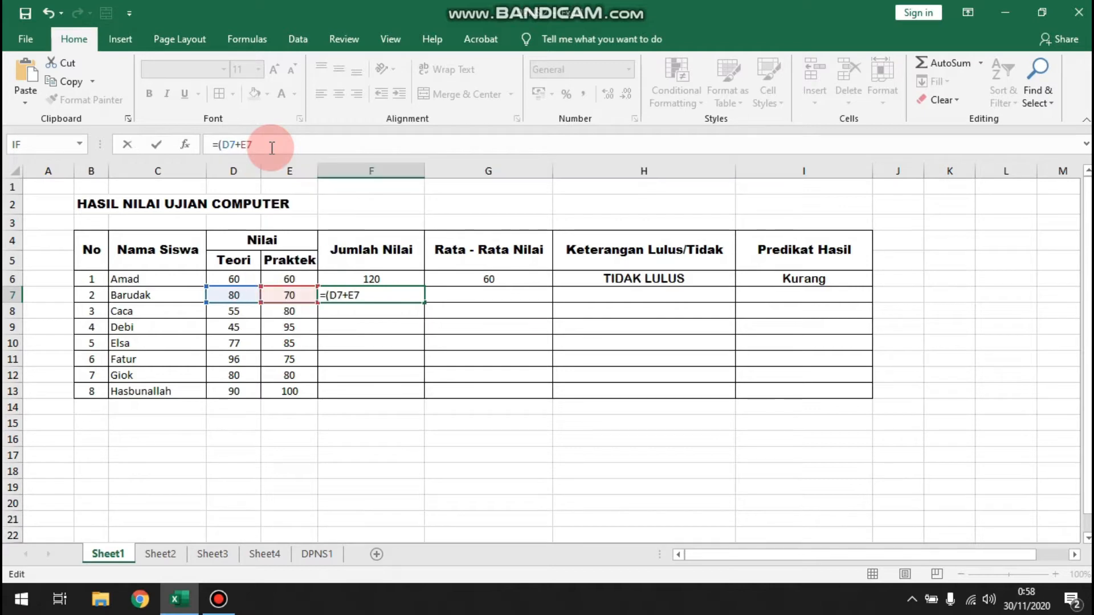
pyautogui.write(')')
pyautogui.press('Return')
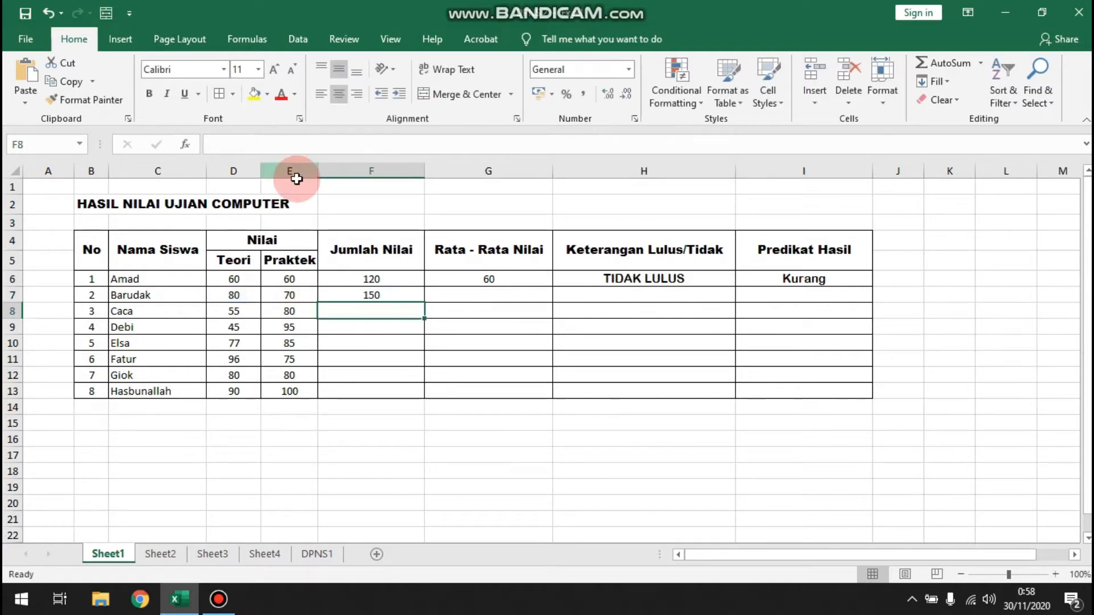
# - Set the Teori score in D7 to 79 to test the new total formula
pyautogui.click(365, 295)
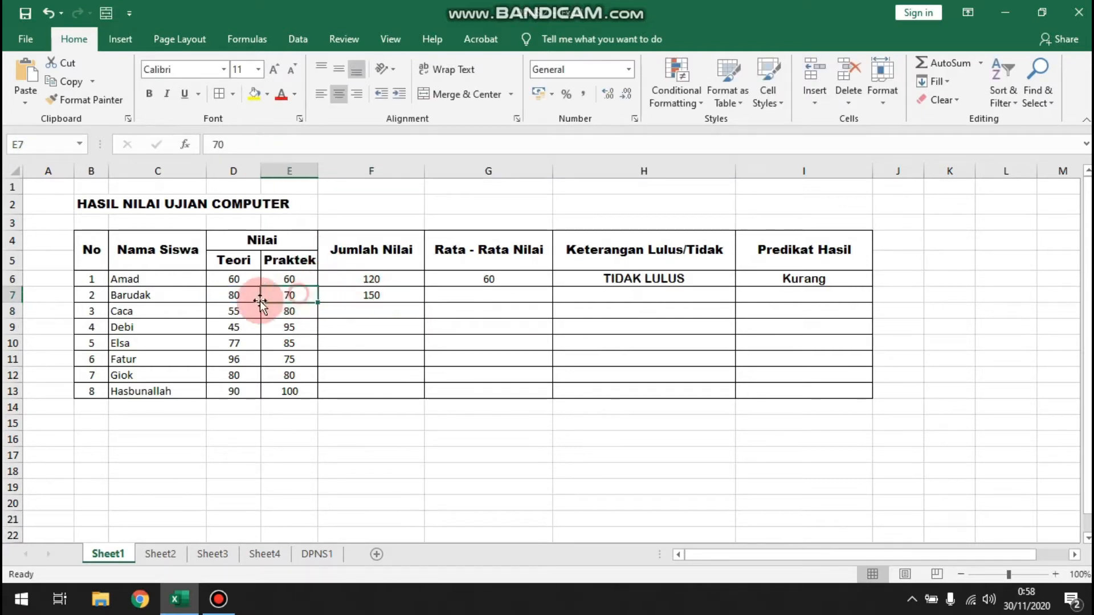
pyautogui.click(231, 294)
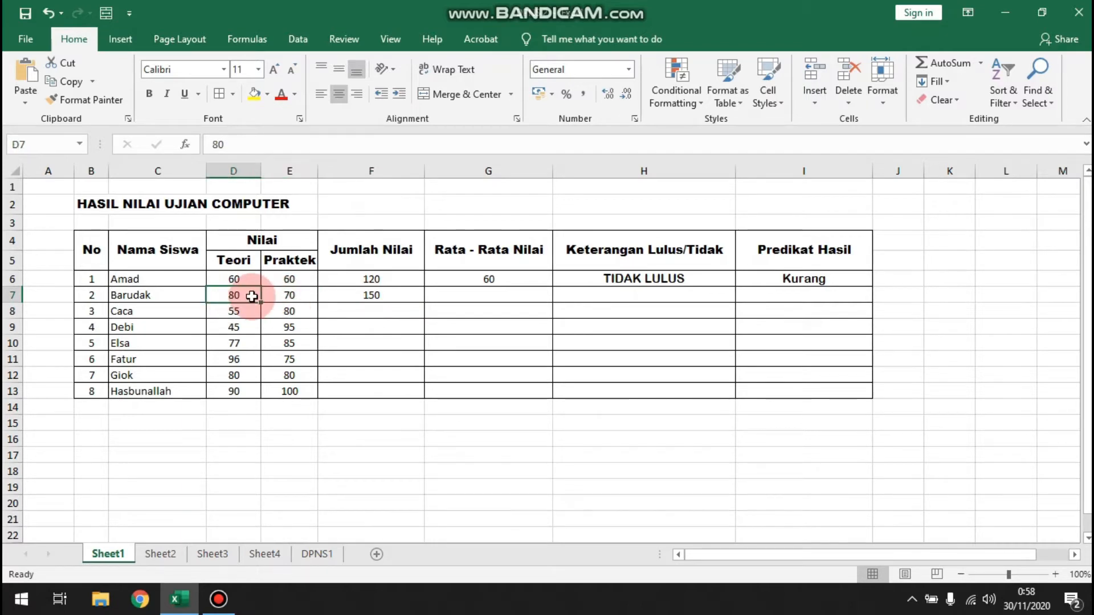
pyautogui.write('79')
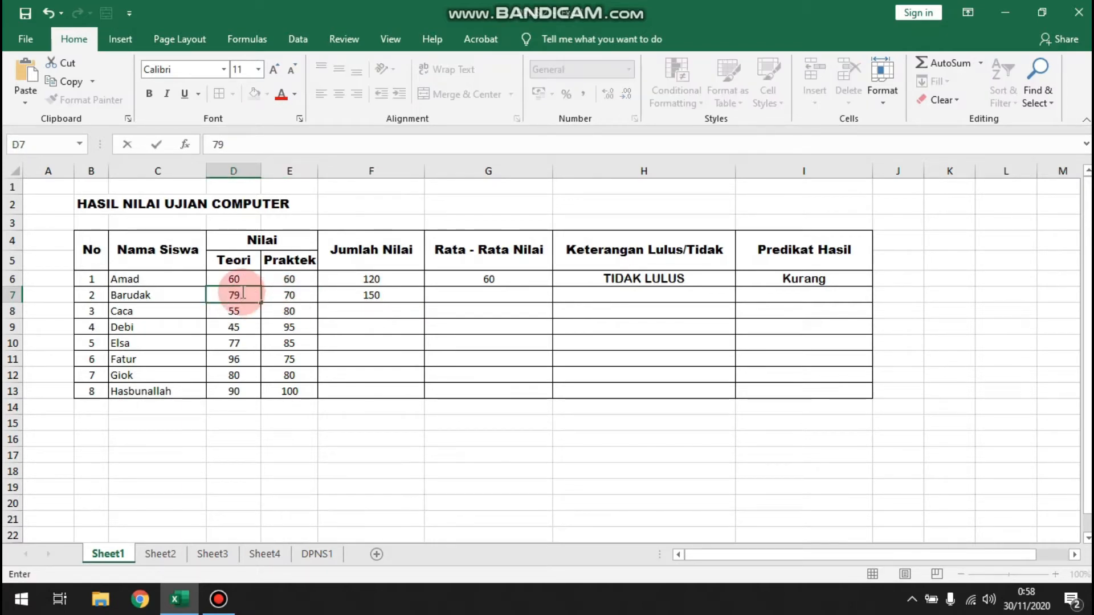
pyautogui.press('Return')
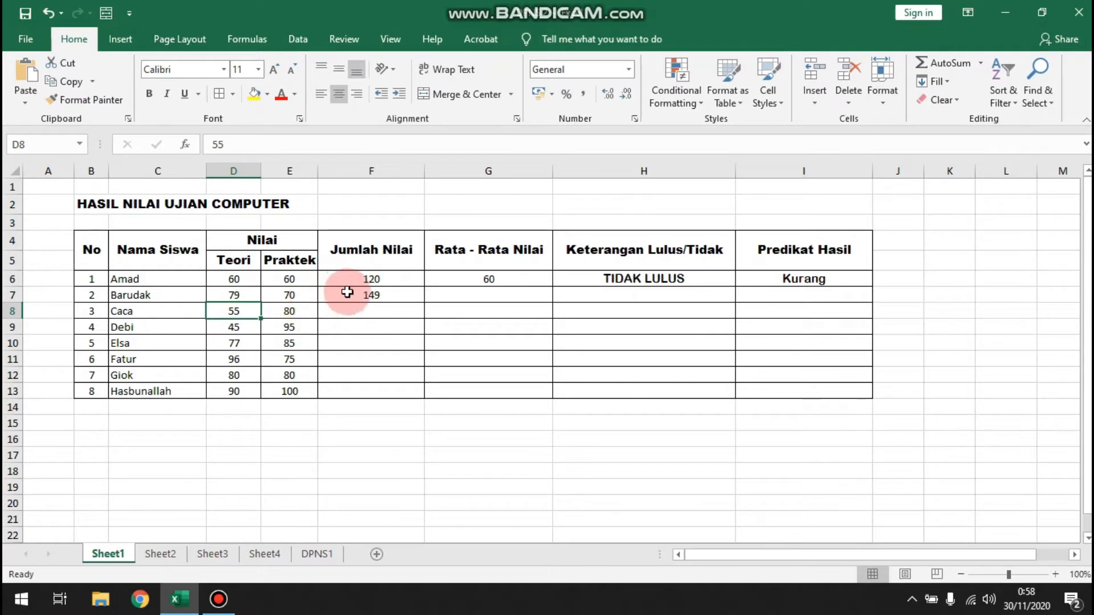
# - Compare the Jumlah Nilai formulas in F6 and F7 with the empty cell F8 below
pyautogui.click(380, 315)
pyautogui.click(396, 295)
pyautogui.click(389, 282)
pyautogui.click(380, 297)
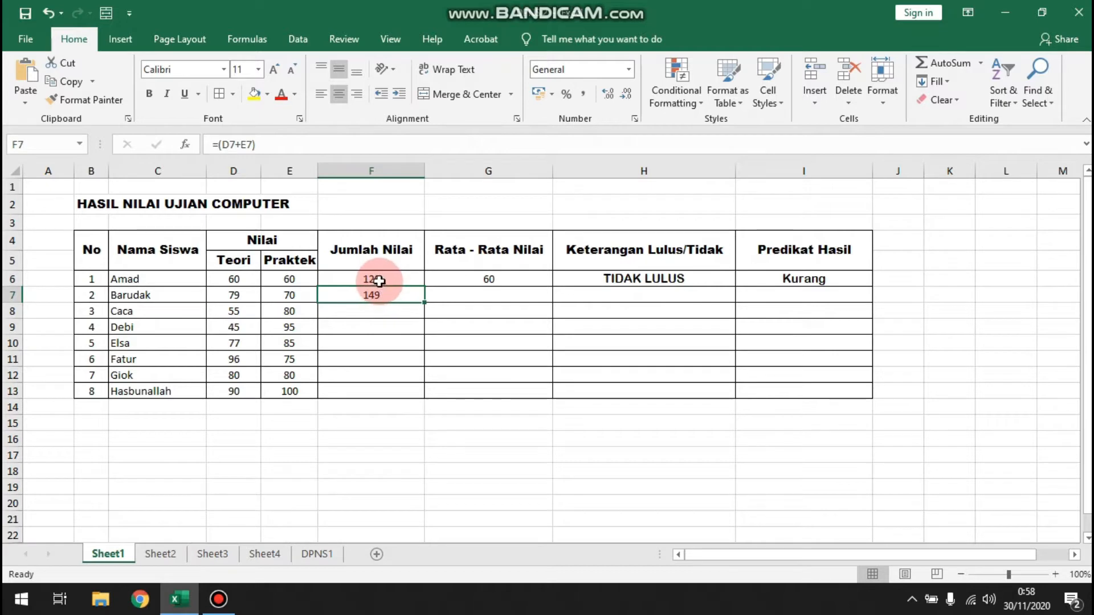
pyautogui.click(379, 280)
pyautogui.click(381, 290)
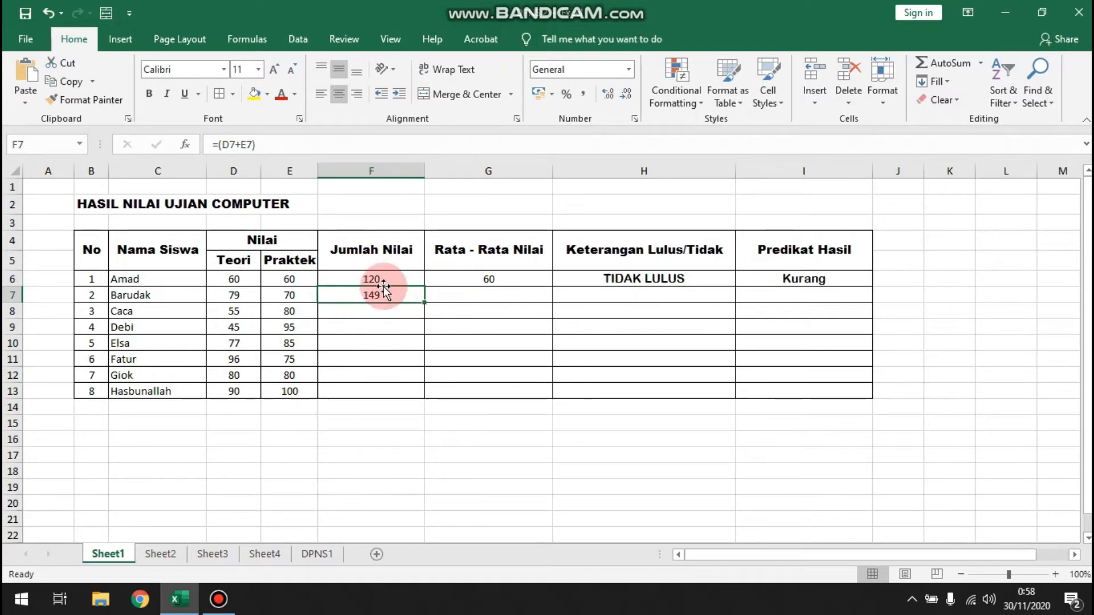
pyautogui.click(367, 311)
pyautogui.click(232, 142)
# - Fill the total formula from F7 down through F13 and check the copied formulas in the Jumlah Nilai column
pyautogui.click(367, 289)
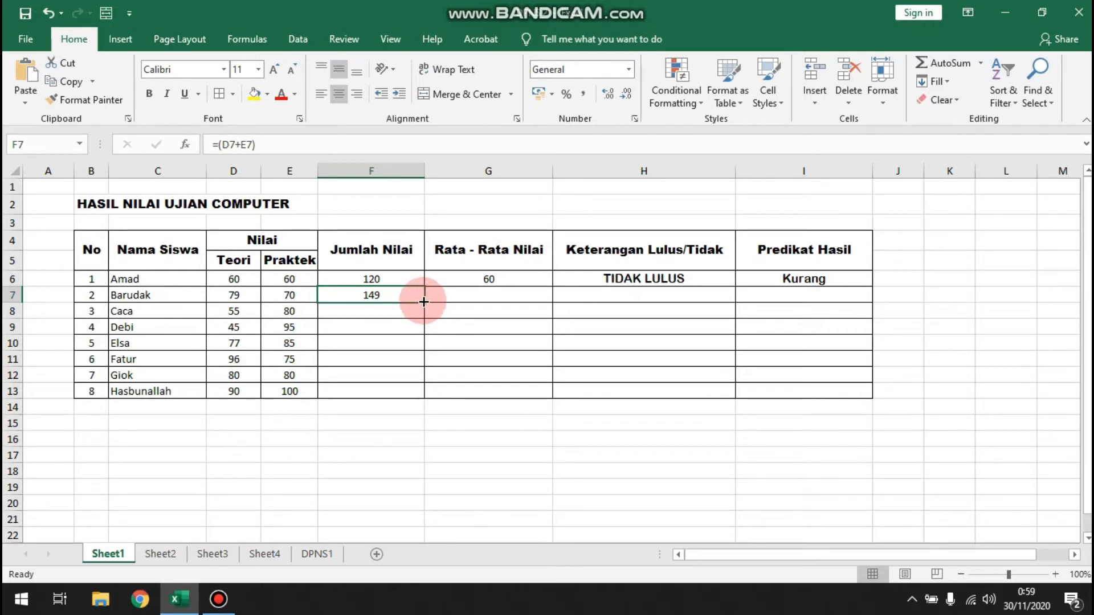
pyautogui.moveTo(424, 302); pyautogui.dragTo(418, 394)
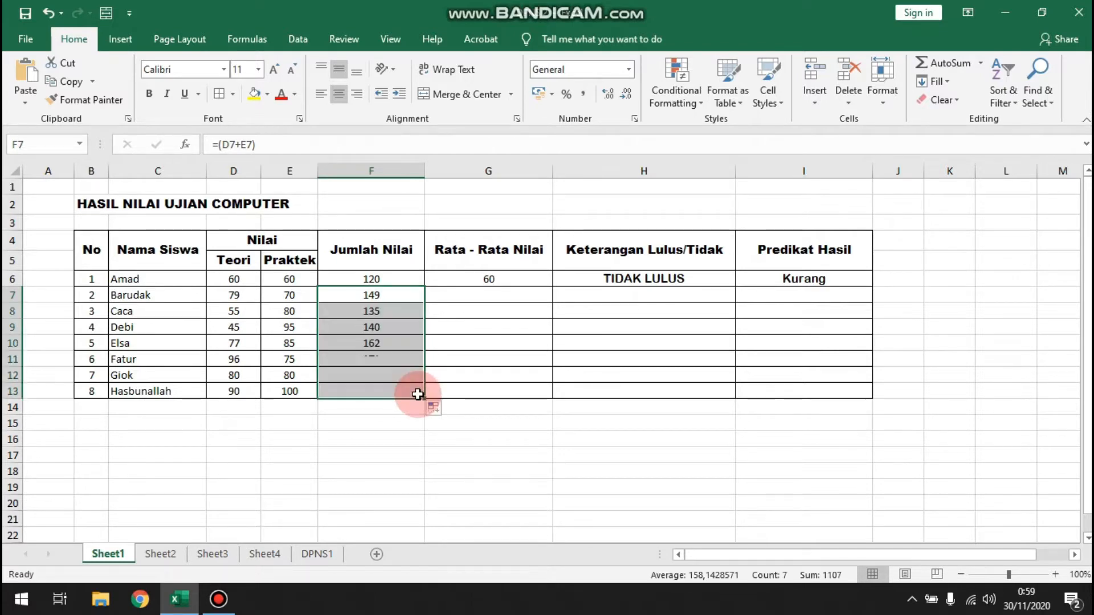
pyautogui.click(391, 294)
pyautogui.click(383, 312)
pyautogui.click(391, 344)
pyautogui.click(389, 367)
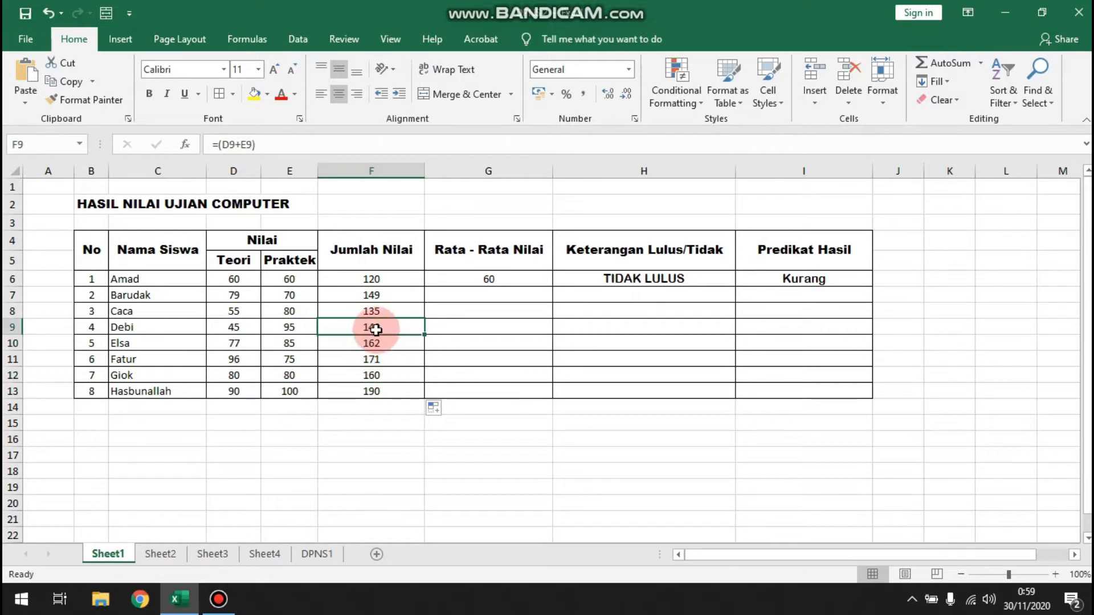
pyautogui.click(414, 326)
pyautogui.click(382, 311)
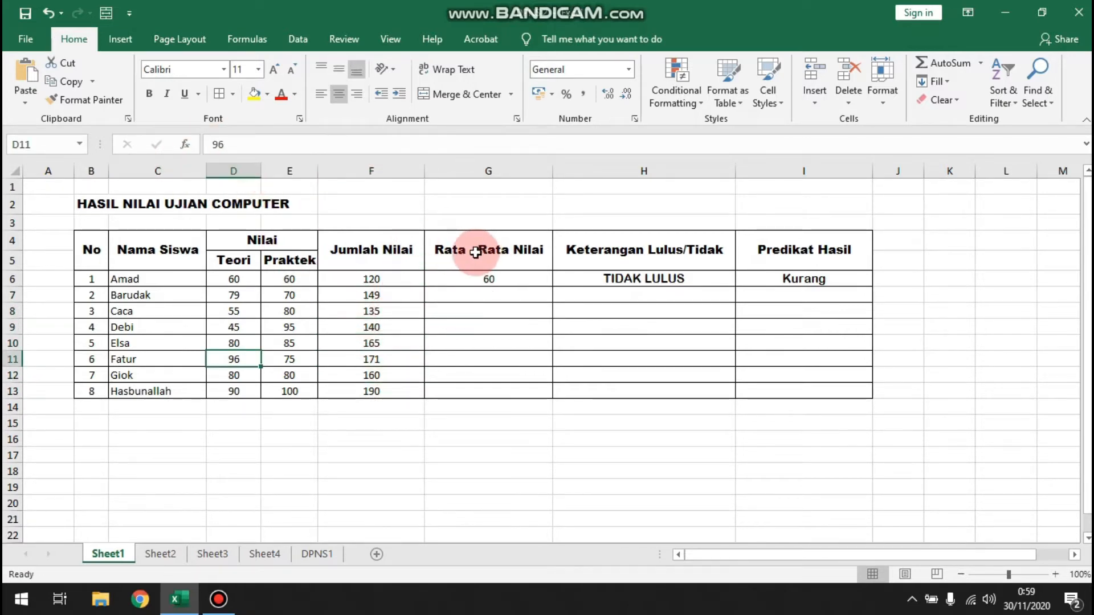
# - Examine how the Rata - Rata Nilai formula in G6 divides the total in F6 by 2
pyautogui.click(493, 247)
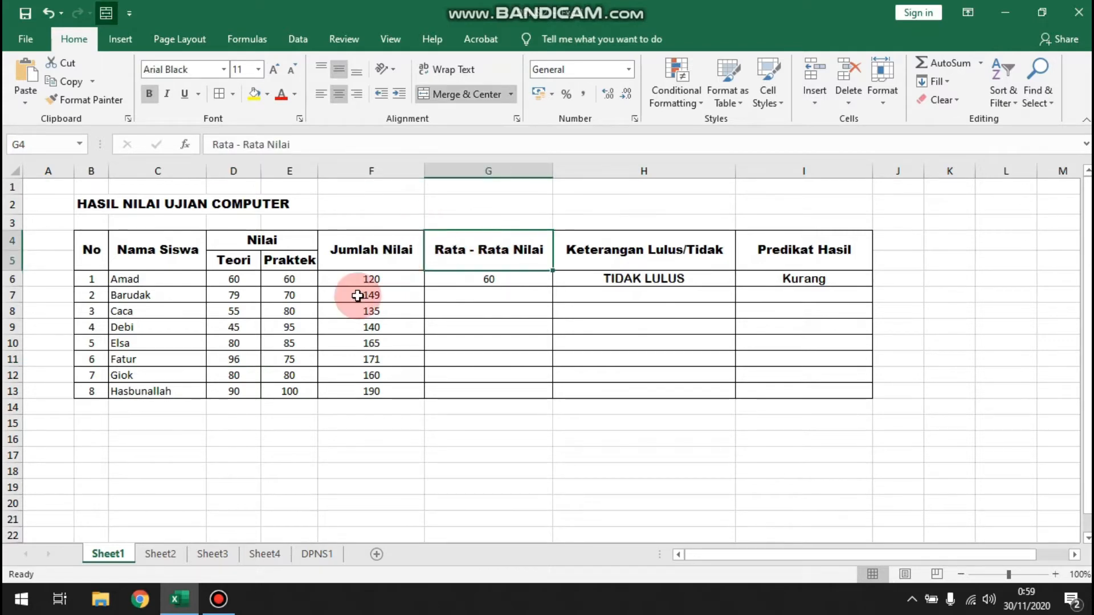
pyautogui.click(488, 278)
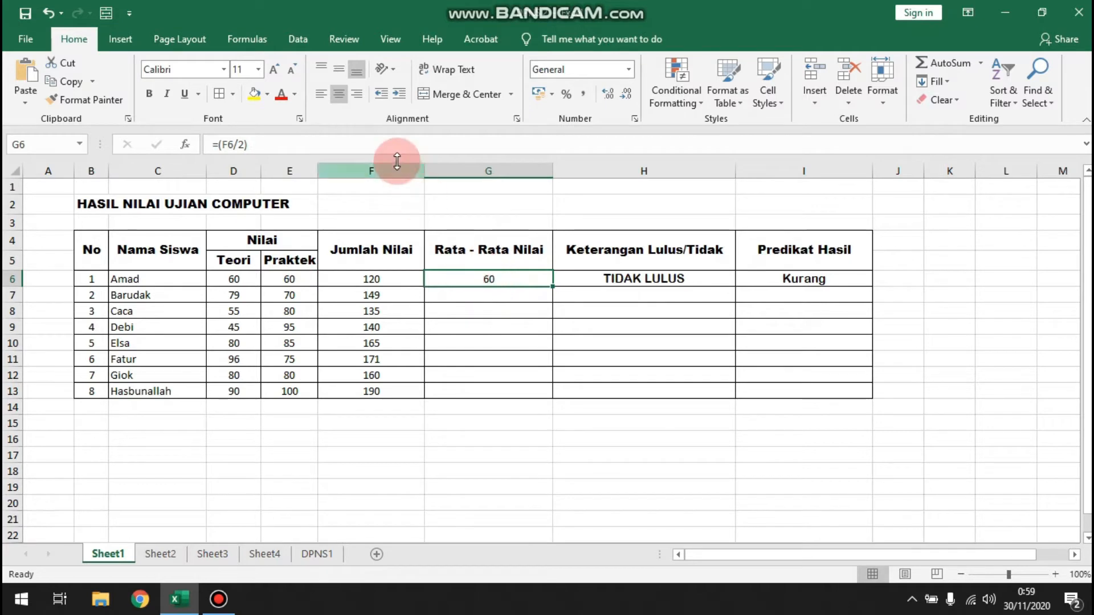
pyautogui.click(398, 281)
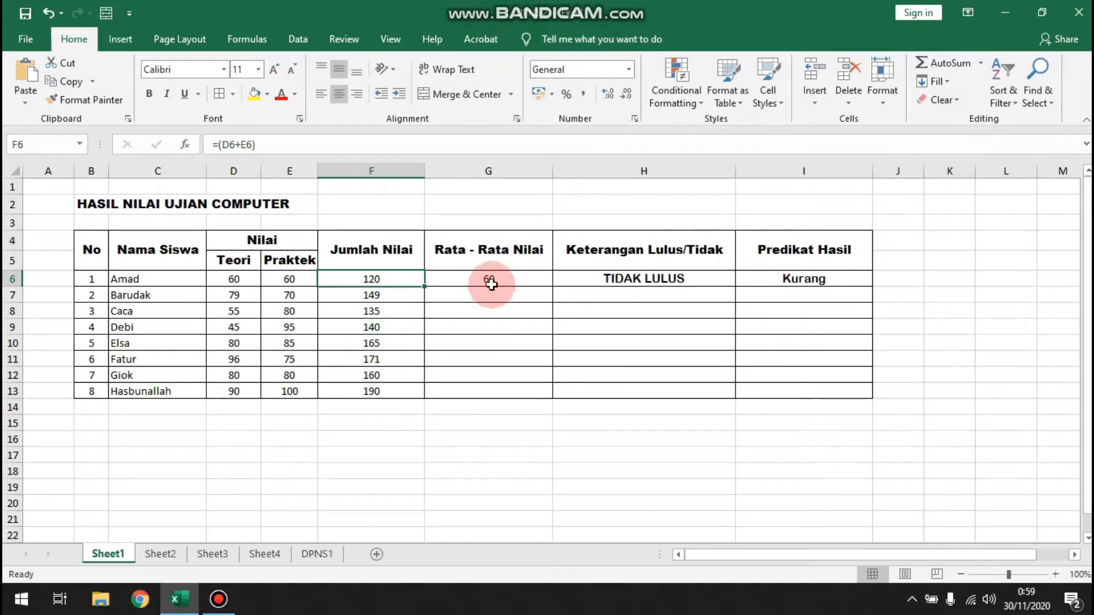
pyautogui.click(462, 276)
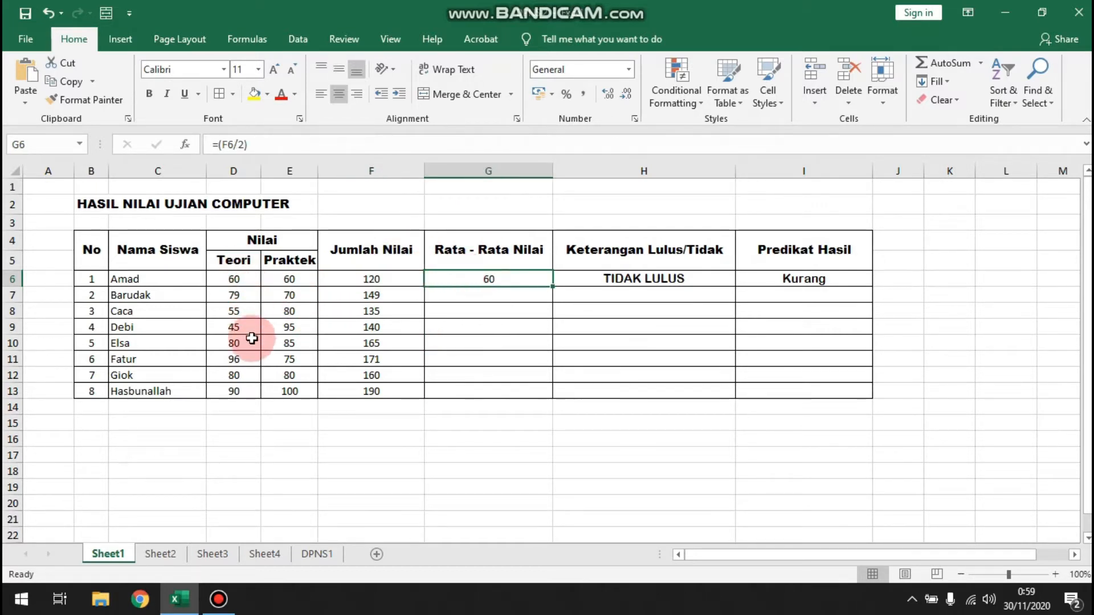
pyautogui.click(248, 144)
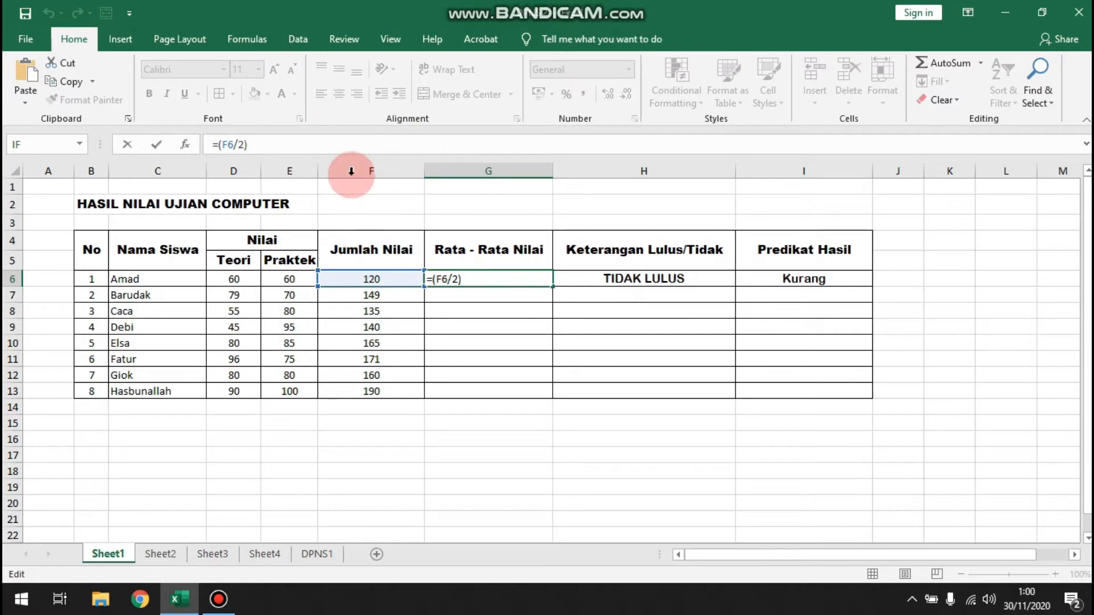
pyautogui.click(244, 145)
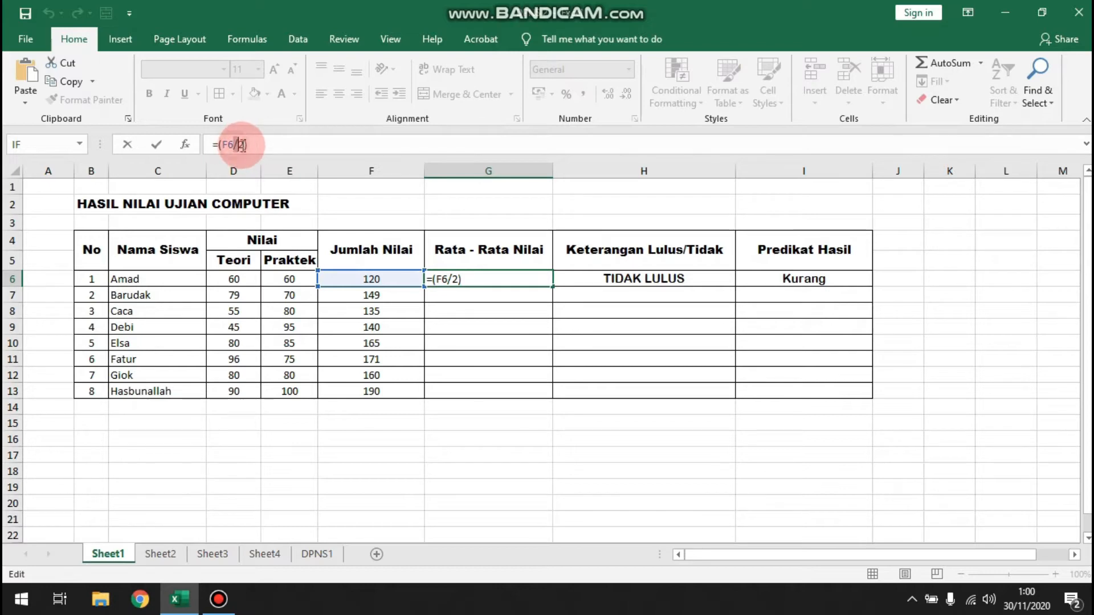
pyautogui.moveTo(246, 146); pyautogui.dragTo(261, 144)
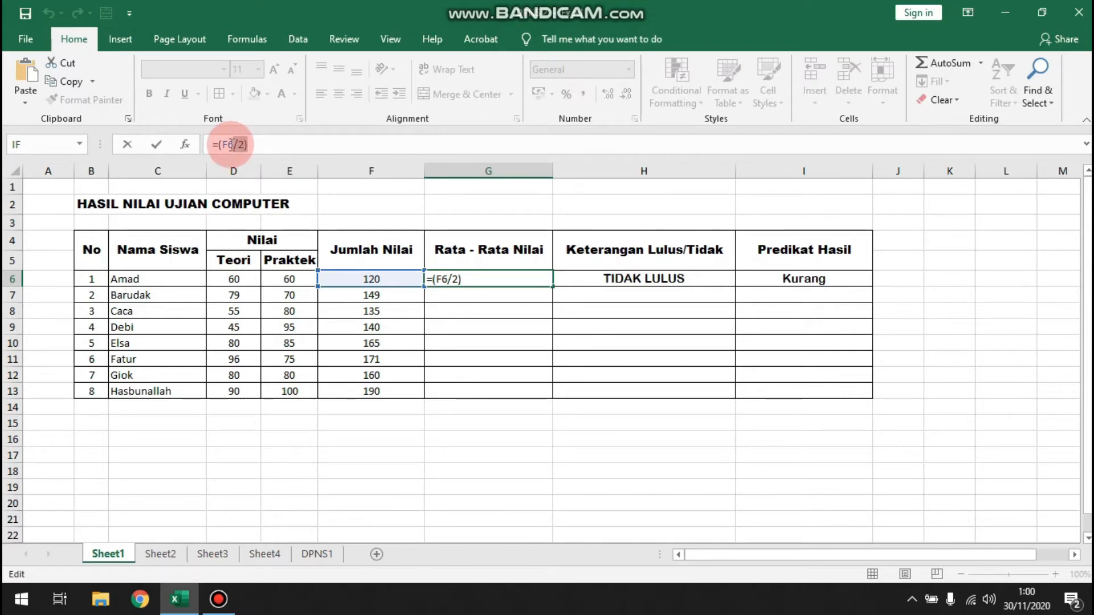
# - Enter the formula =(F7/2) in G7 to calculate the second student's average score
pyautogui.click(502, 292)
pyautogui.click(287, 146)
pyautogui.write('=')
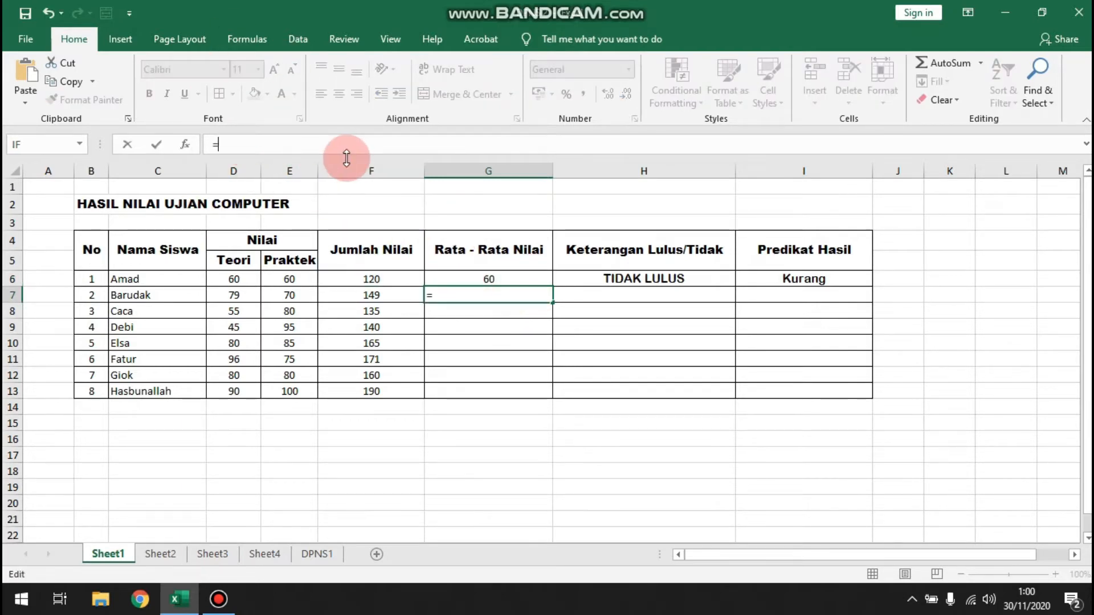
pyautogui.write('(F')
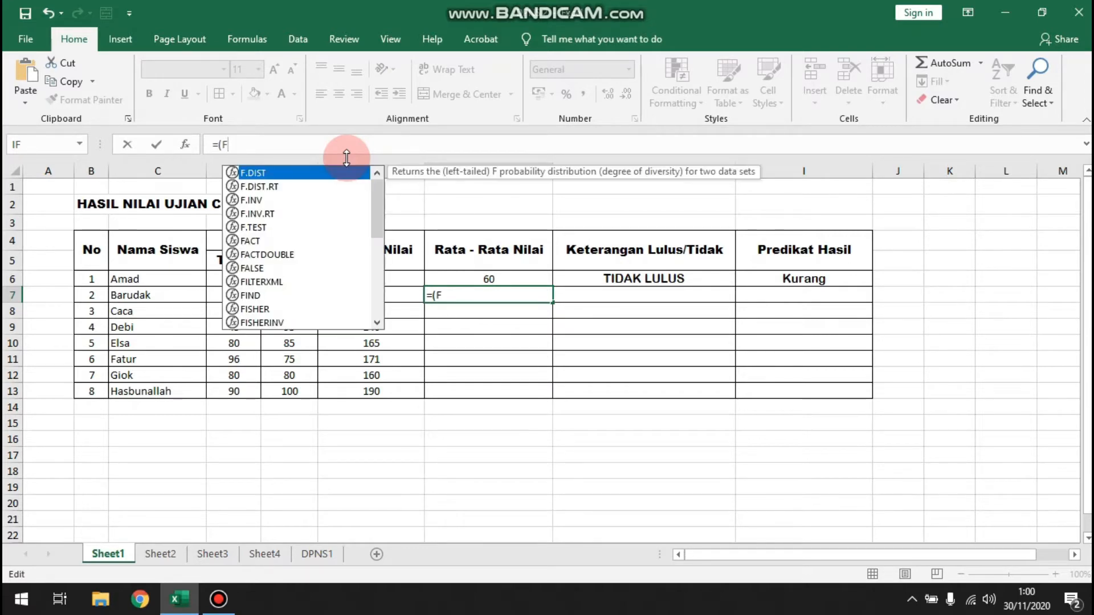
pyautogui.write('7/2')
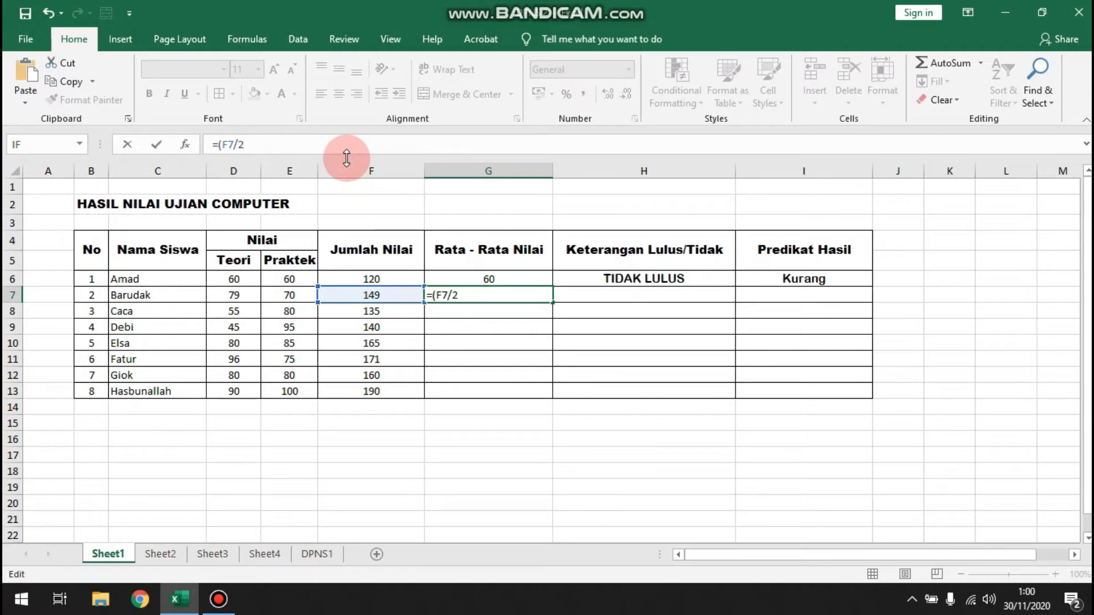
pyautogui.press('Return')
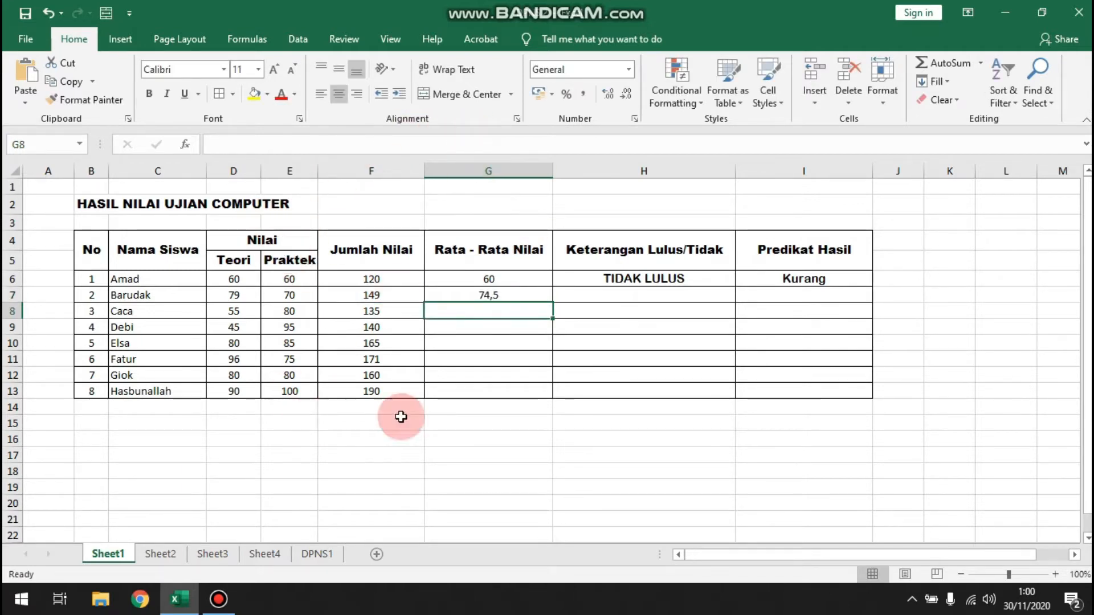
pyautogui.click(504, 293)
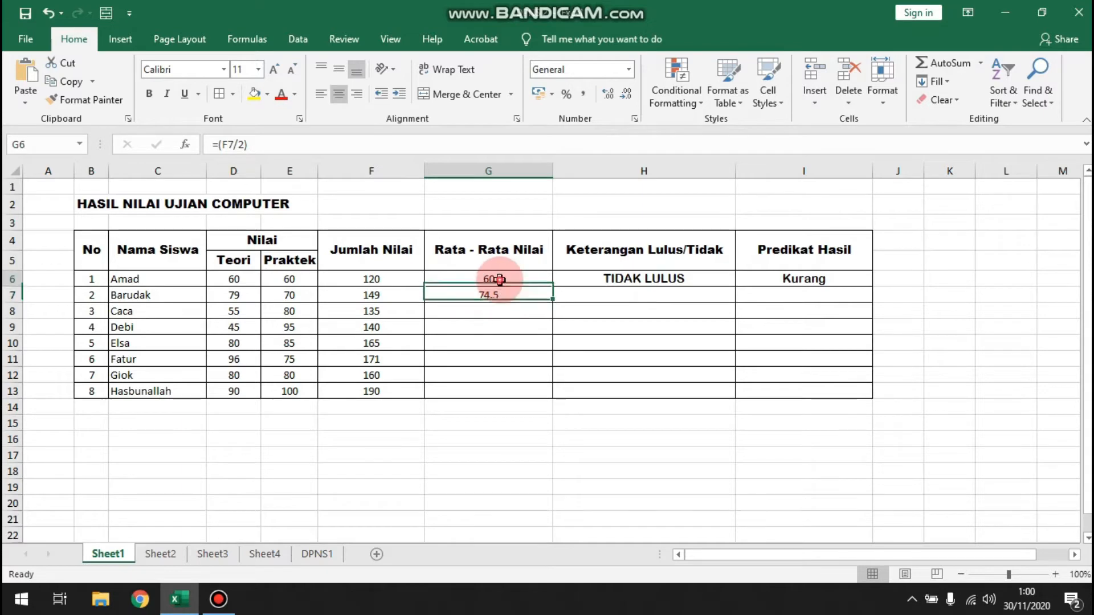
# - Set the second student's Teori score in D7 to 80
pyautogui.click(384, 299)
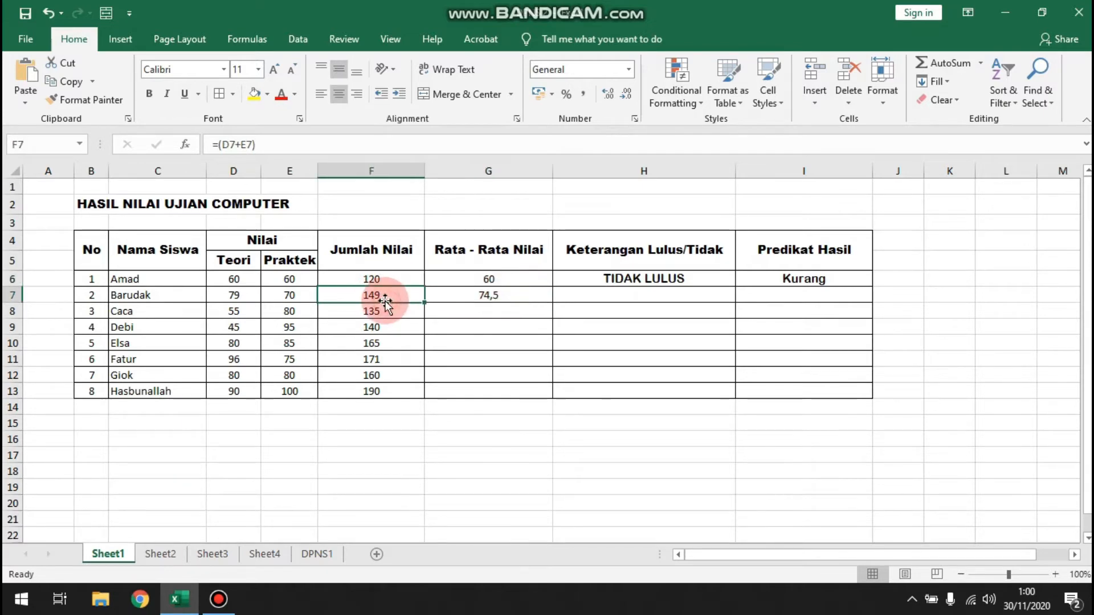
pyautogui.click(507, 290)
pyautogui.click(245, 301)
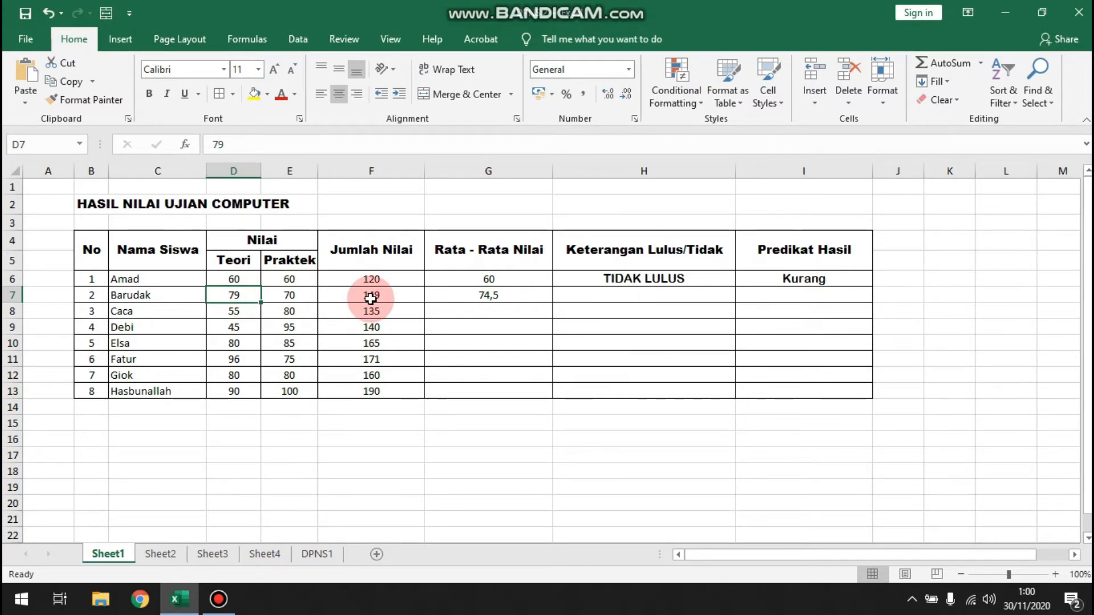
pyautogui.write('80')
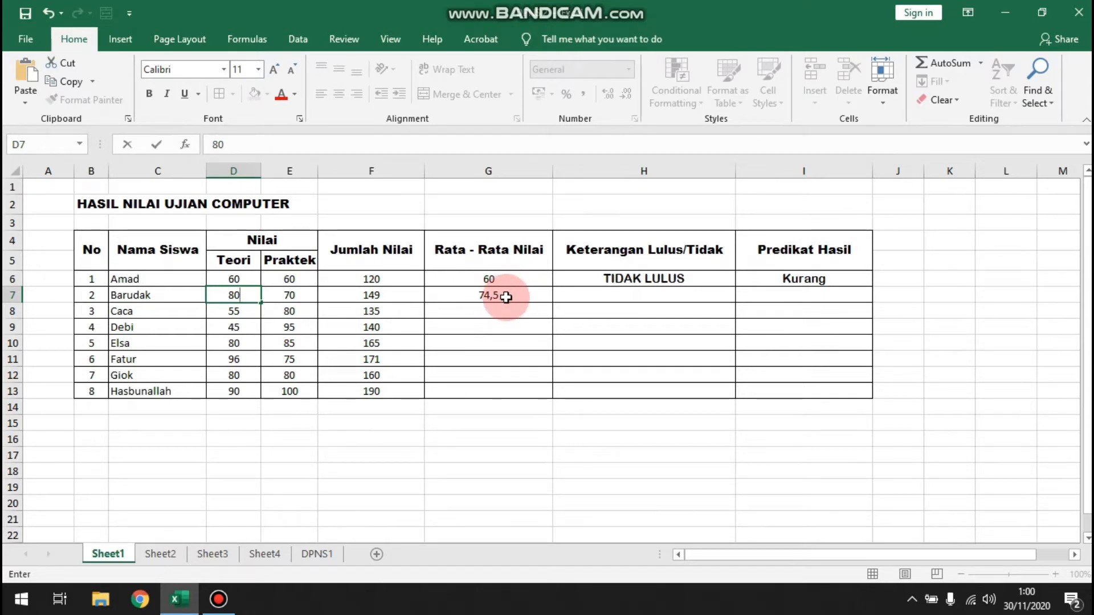
pyautogui.press('Return')
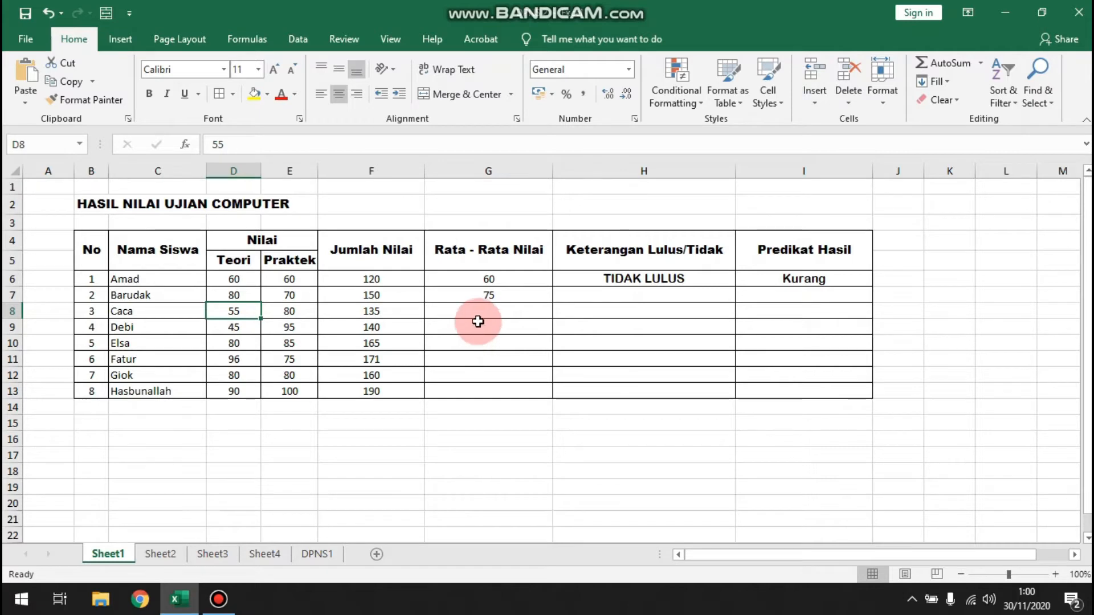
# - Fill the average formula from G7 down through G13 in the Rata - Rata Nilai column
pyautogui.click(492, 312)
pyautogui.click(495, 291)
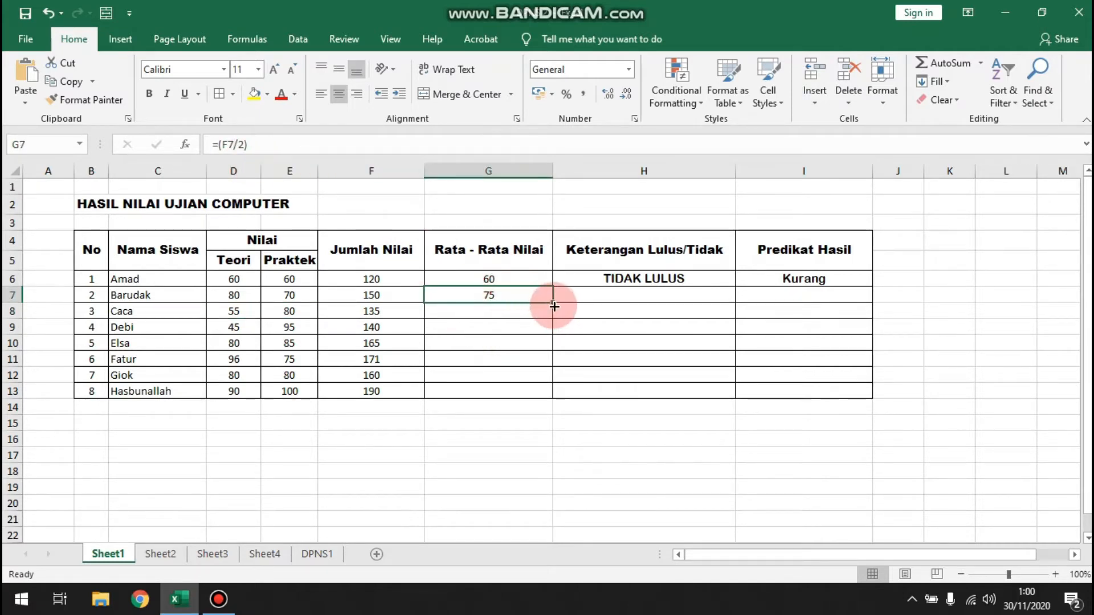
pyautogui.click(383, 310)
pyautogui.click(521, 298)
pyautogui.click(503, 314)
pyautogui.click(501, 343)
pyautogui.click(493, 357)
pyautogui.click(487, 328)
pyautogui.click(534, 297)
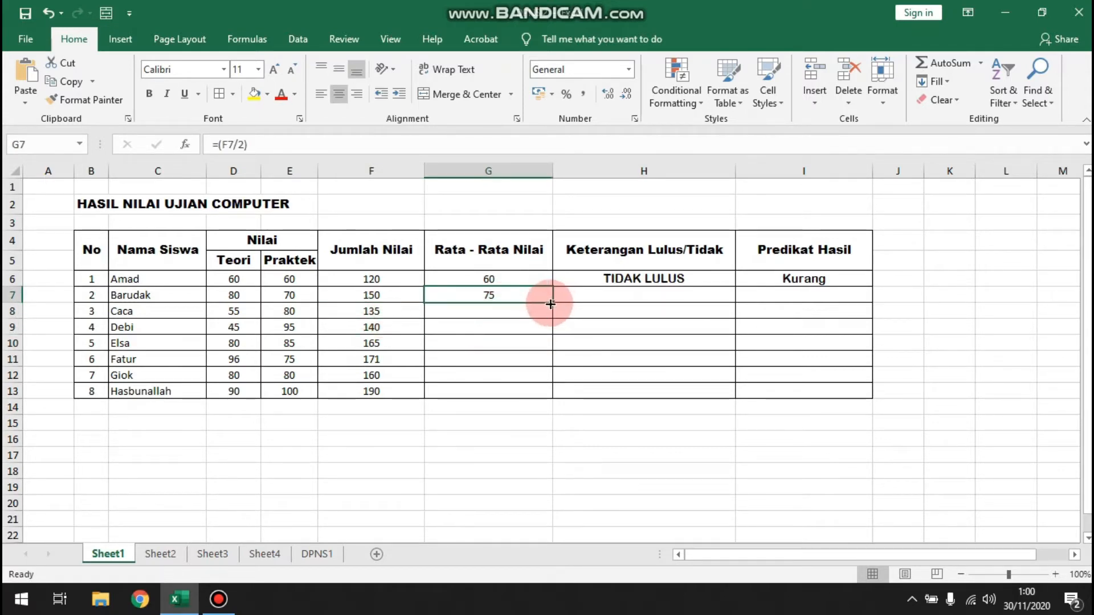
pyautogui.moveTo(551, 303); pyautogui.dragTo(546, 393)
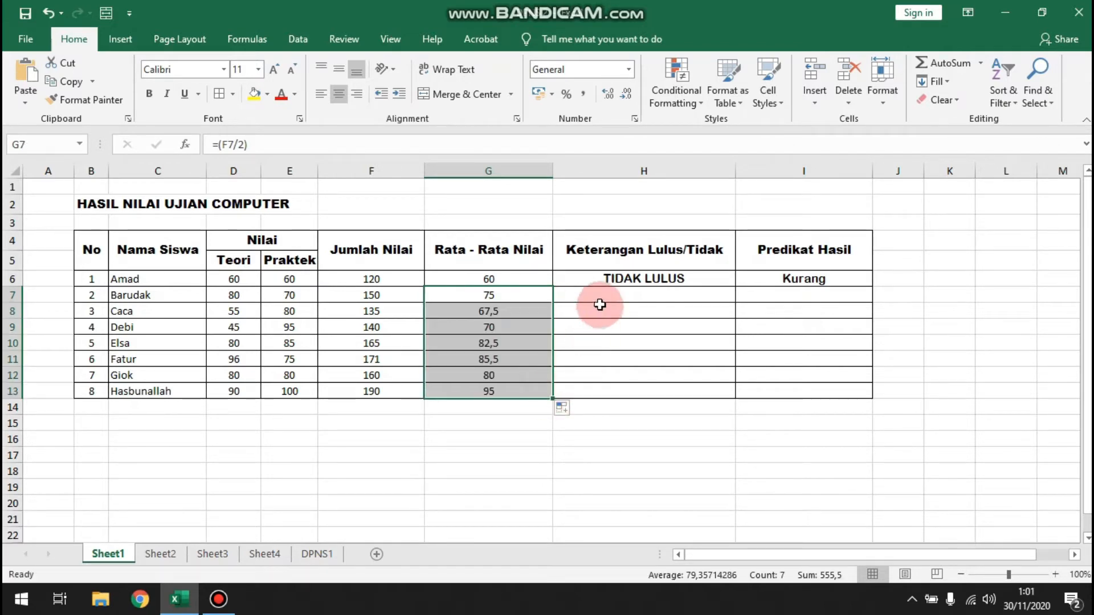
# - Examine the IF formula in H6, including its condition on G6 and its LULUS and TIDAK LULUS results
pyautogui.click(643, 251)
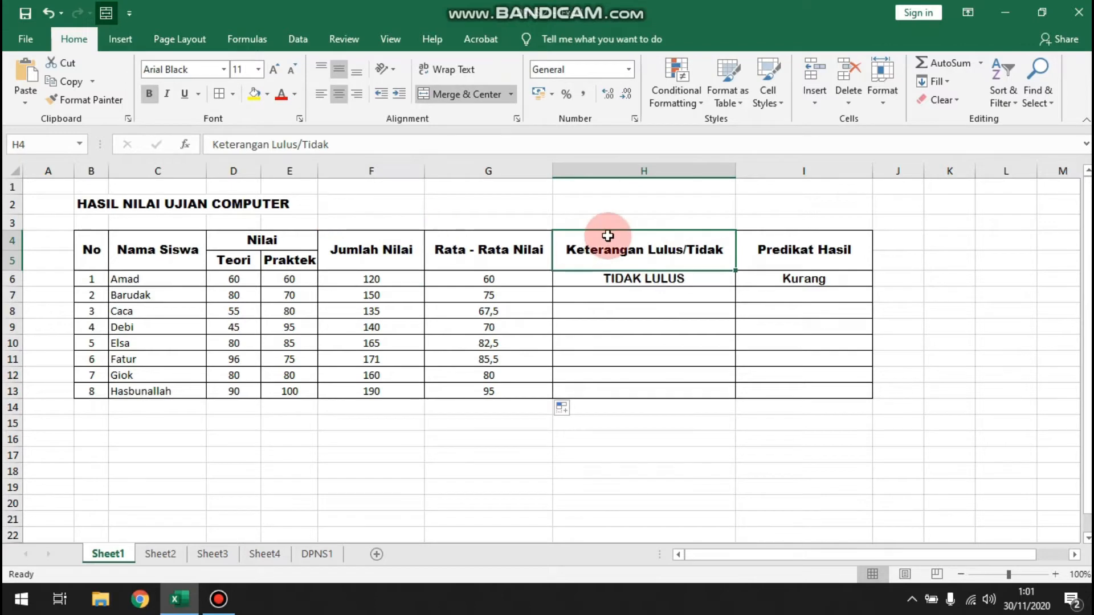
pyautogui.click(693, 279)
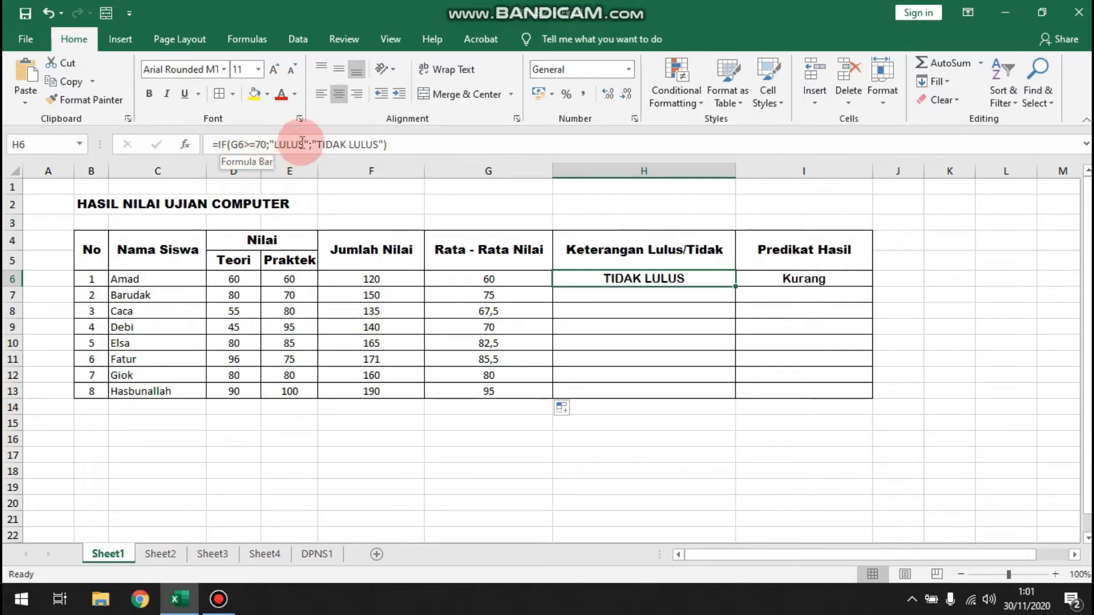
pyautogui.click(242, 146)
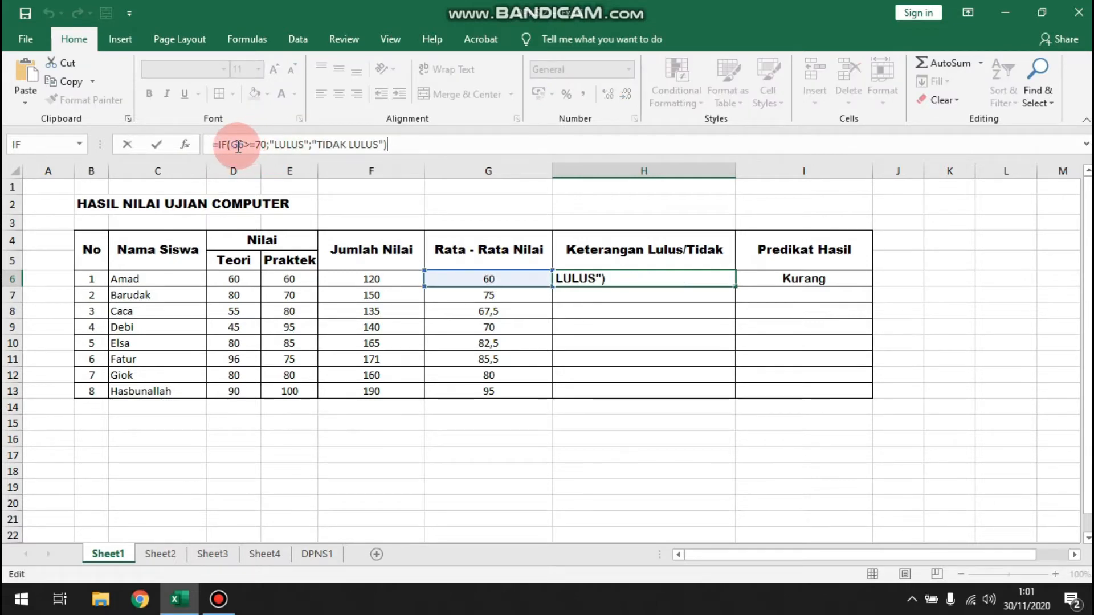
pyautogui.click(251, 144)
pyautogui.write('=')
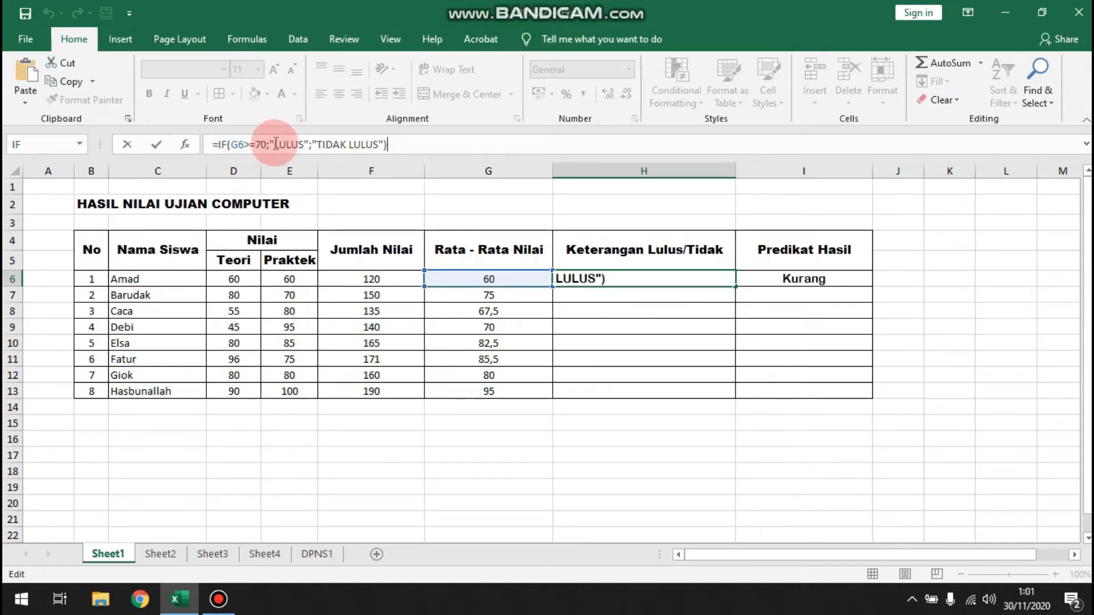
pyautogui.moveTo(281, 144); pyautogui.dragTo(304, 145)
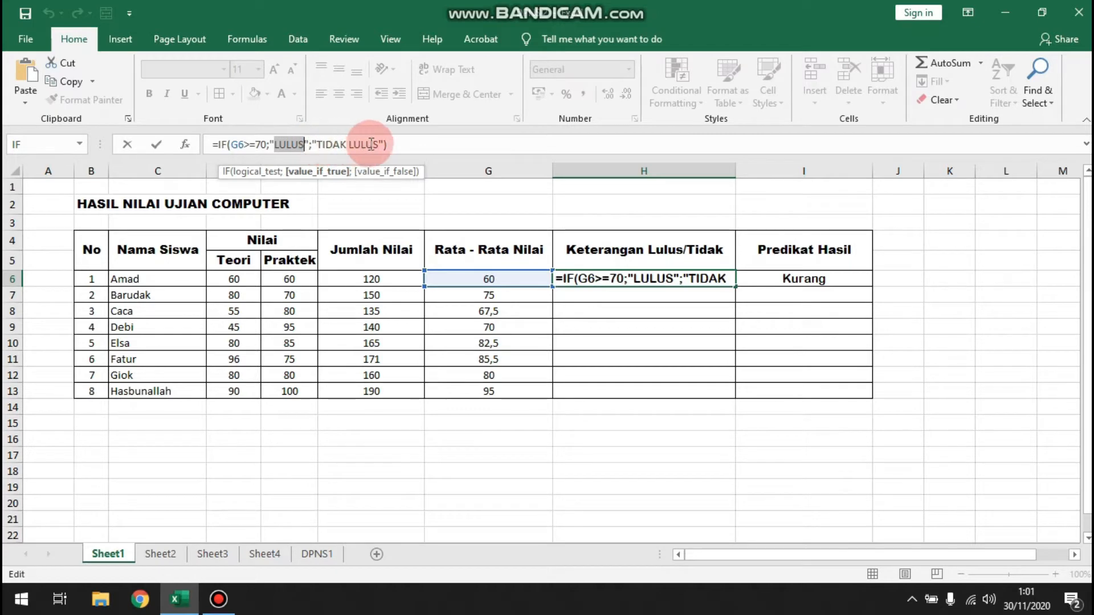
pyautogui.click(421, 142)
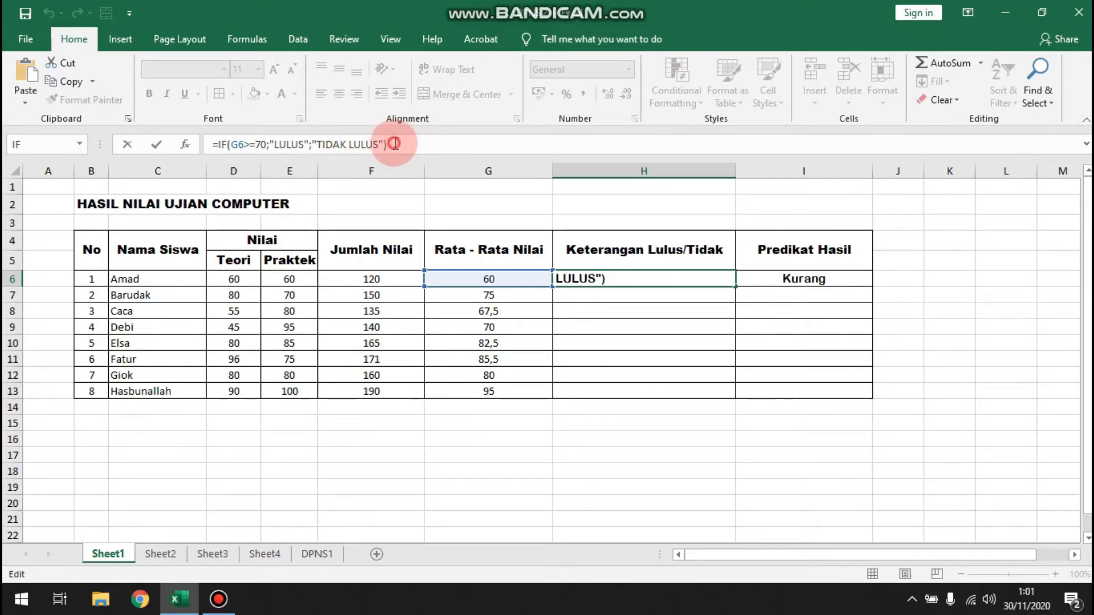
# - Replace the false result in H6 with a nested condition, making the formula =IF(G6>=70;"LULUS";IF(G6<70;"TIDAK LULUS"))
pyautogui.moveTo(393, 144); pyautogui.dragTo(313, 144)
pyautogui.write('IF')
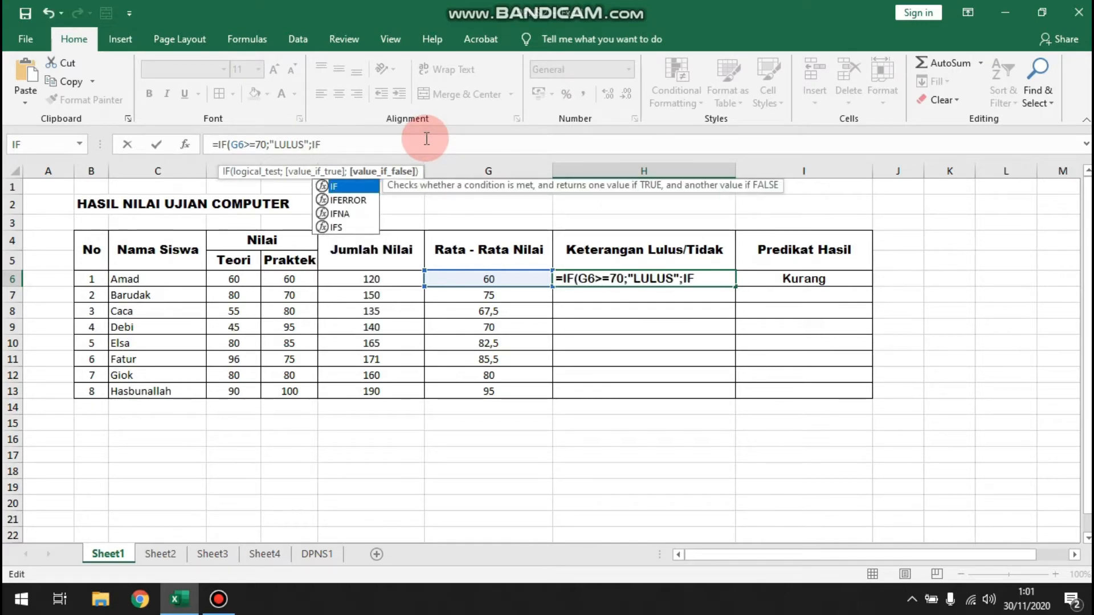
pyautogui.write('(')
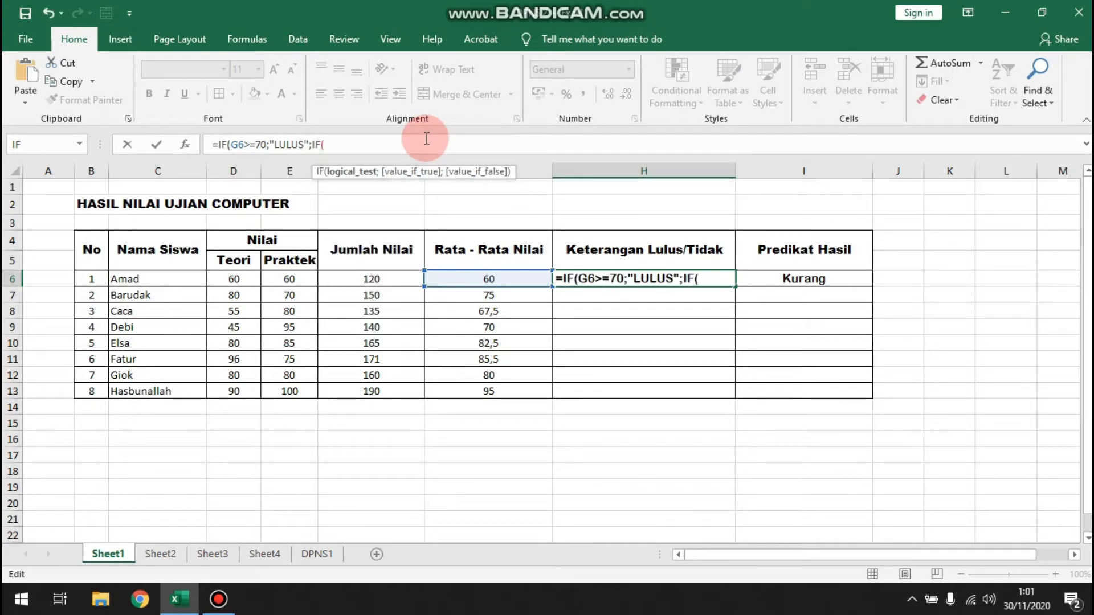
pyautogui.write('G')
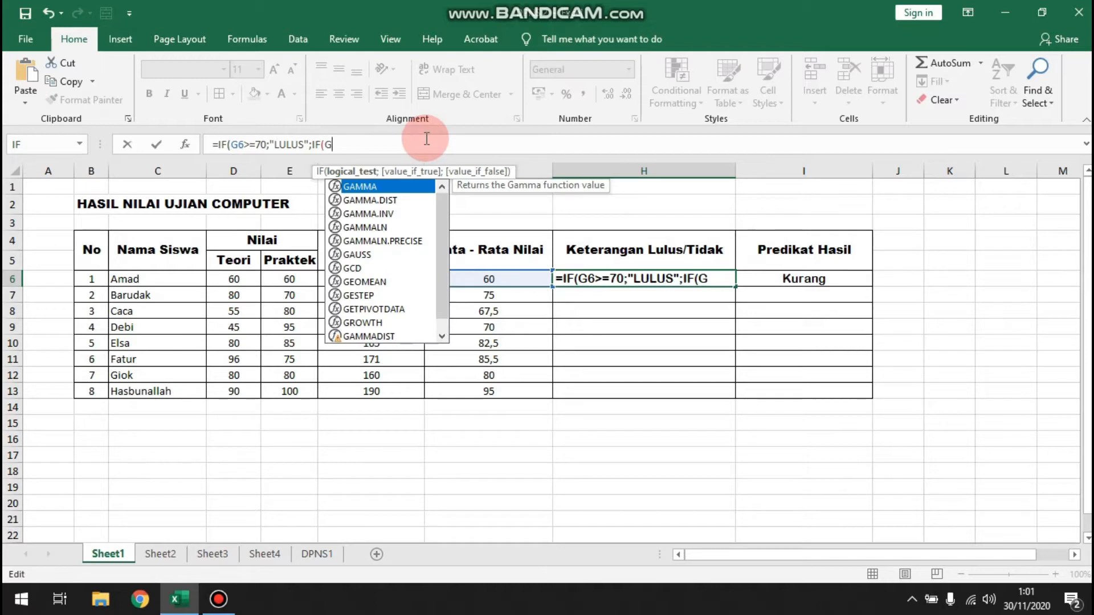
pyautogui.write('6')
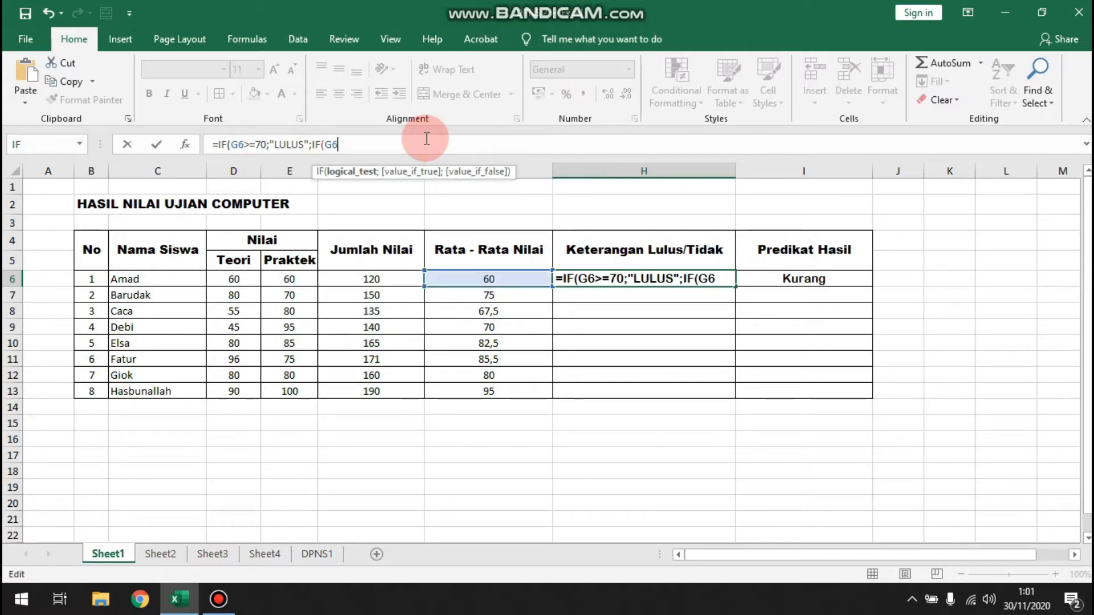
pyautogui.write('<70')
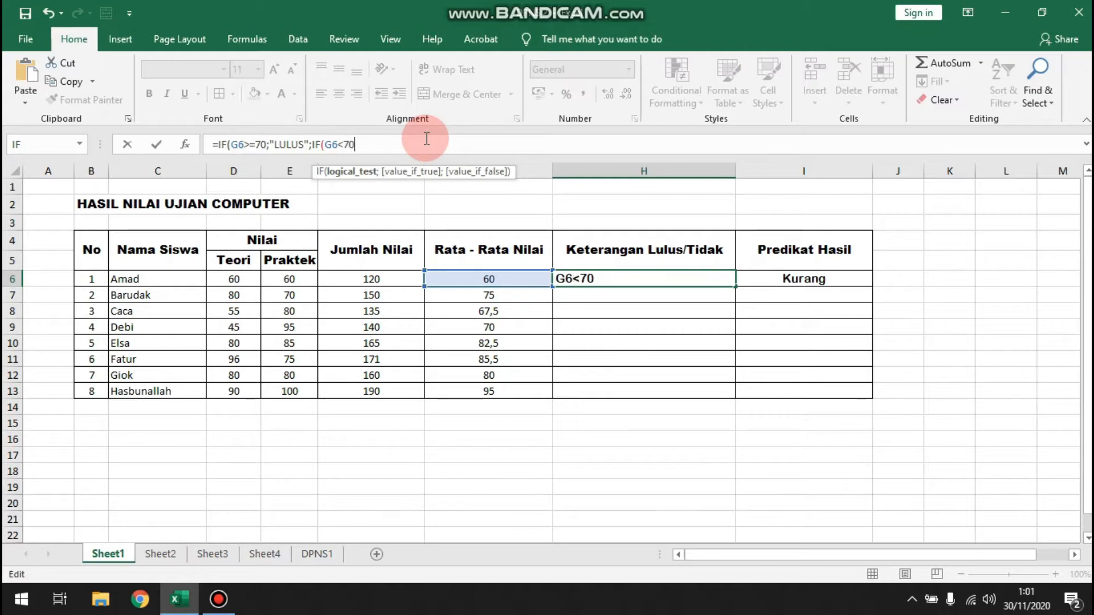
pyautogui.write(';"TIDAK LULUS')
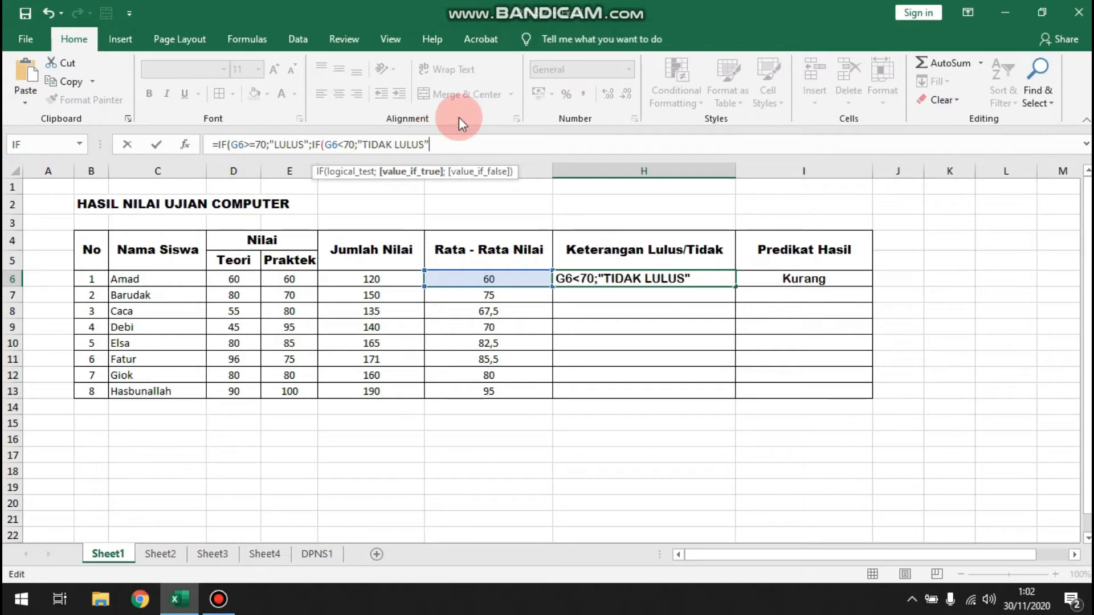
pyautogui.write('))')
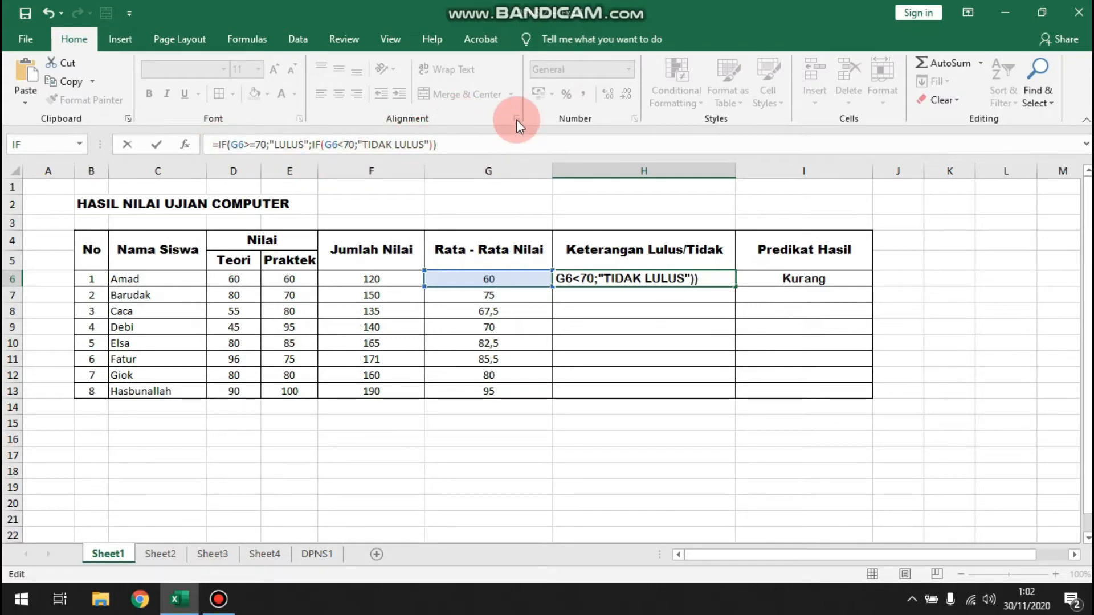
pyautogui.press('Return')
# - Try to remove only the nested IF(G6<70; part from the H6 formula, declining the suggested correction
pyautogui.click(627, 280)
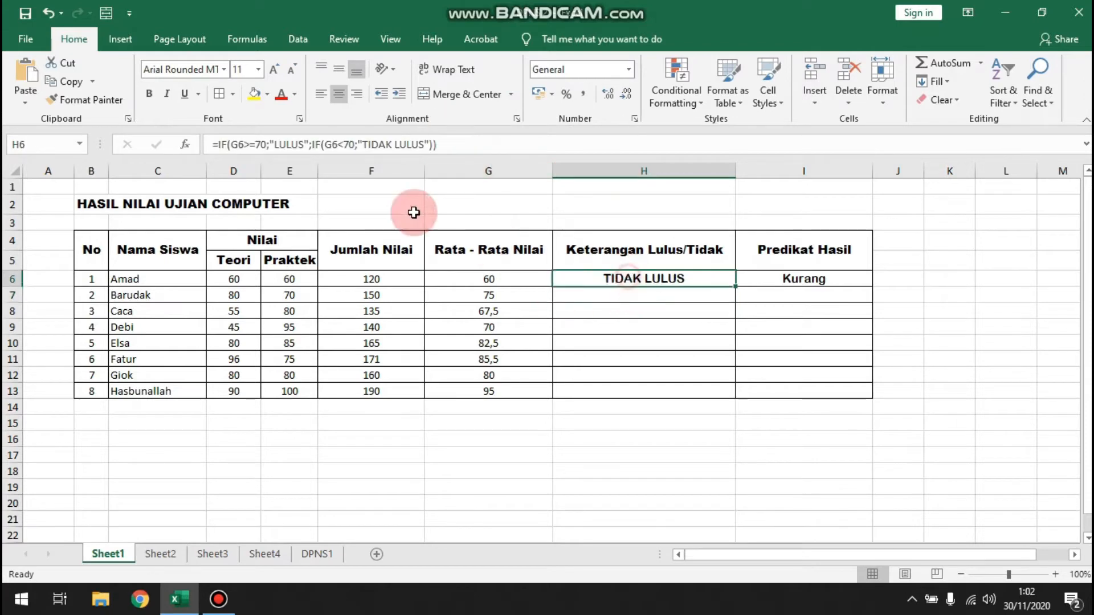
pyautogui.click(422, 146)
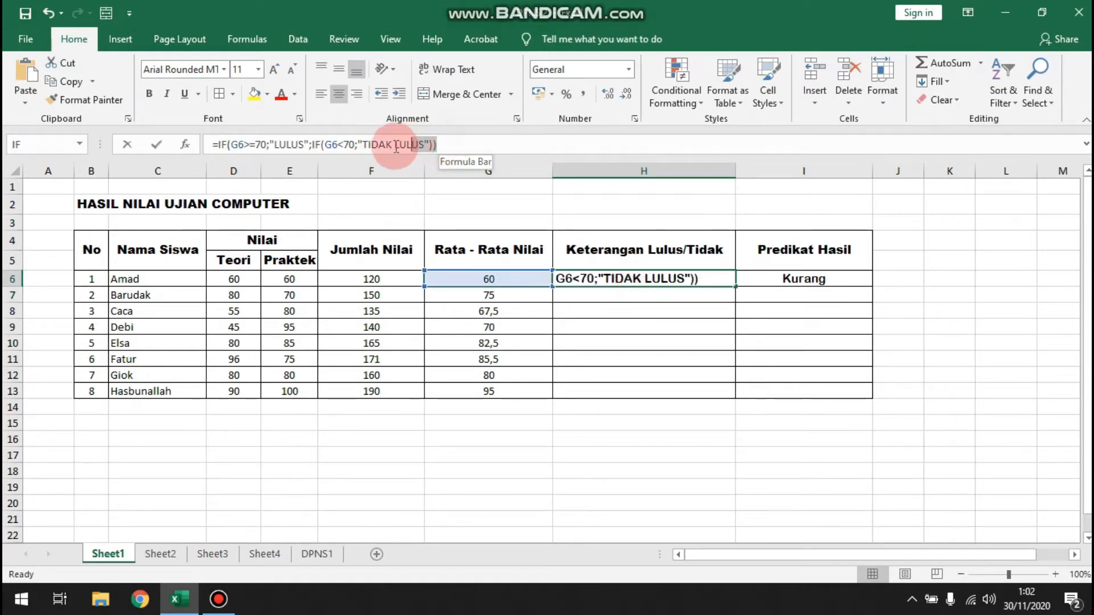
pyautogui.click(447, 147)
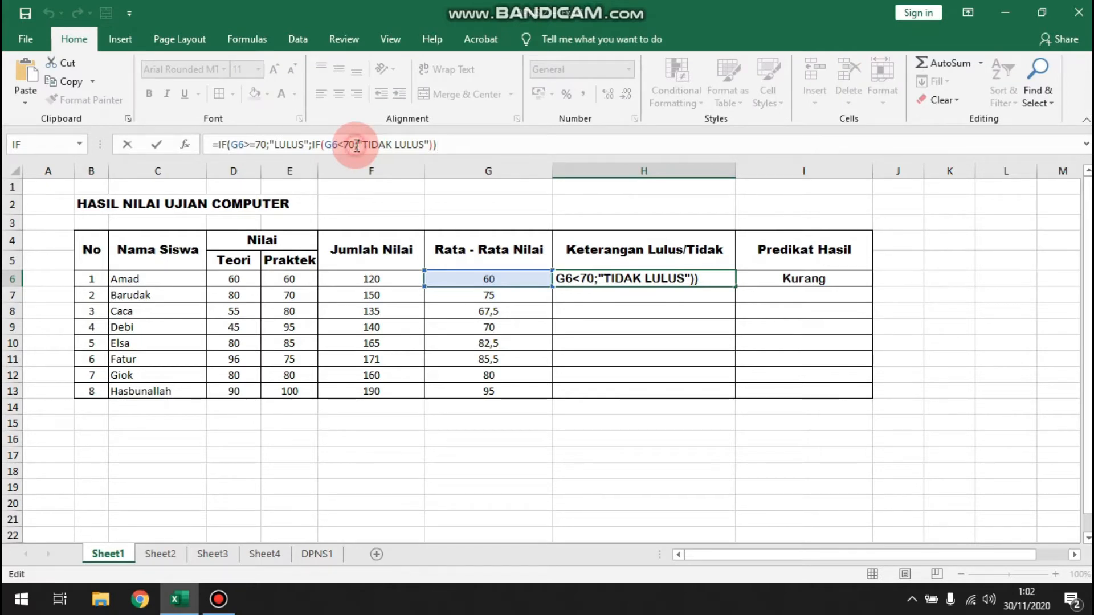
pyautogui.moveTo(357, 146); pyautogui.dragTo(325, 147)
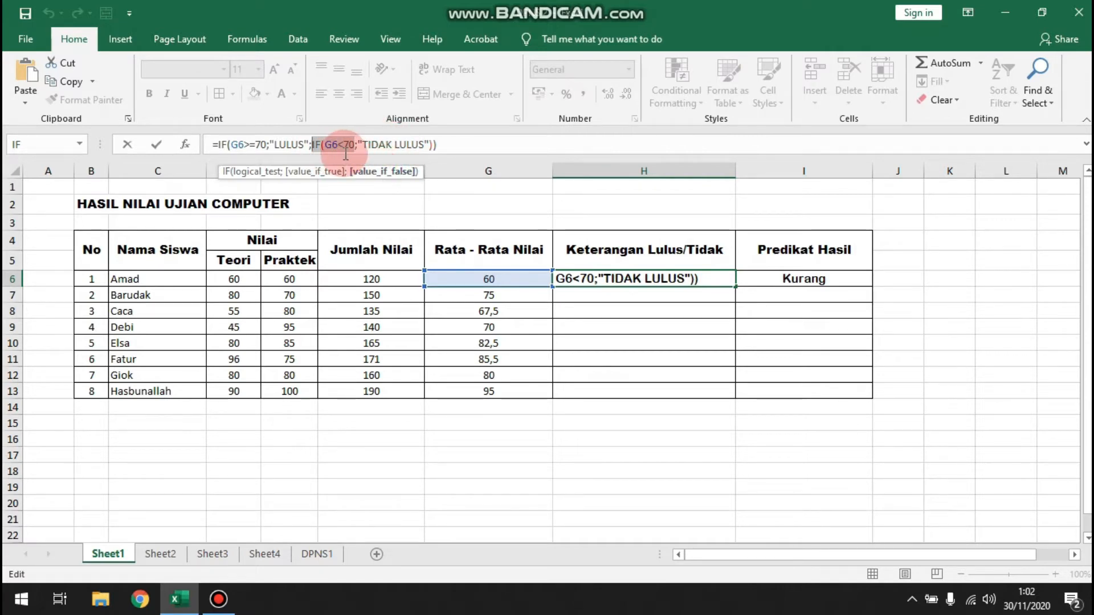
pyautogui.press('BackSpace')
pyautogui.press('BackSpace')
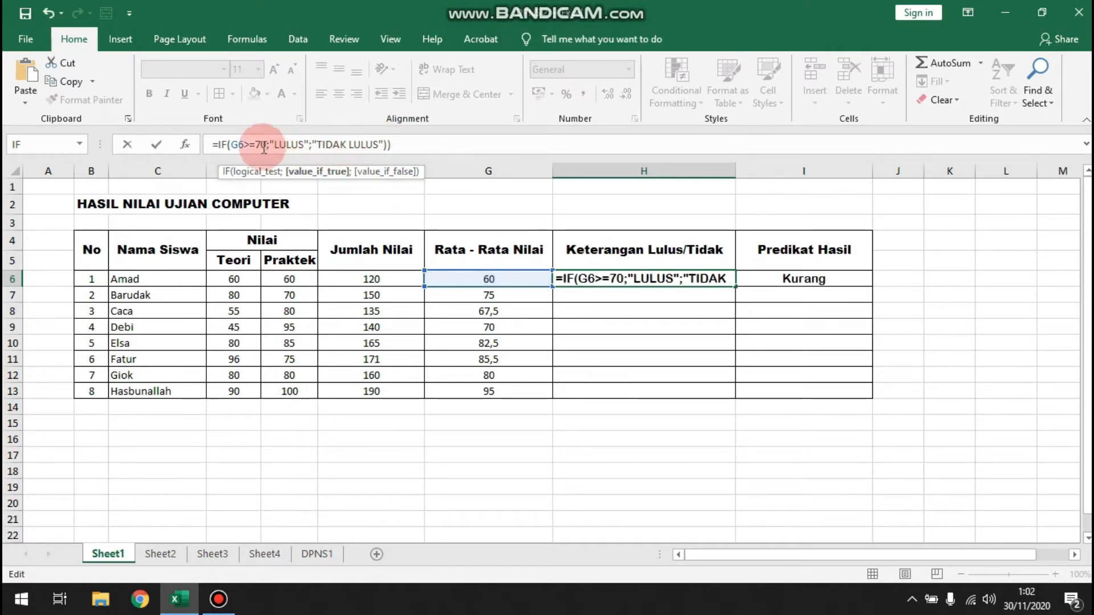
pyautogui.click(314, 146)
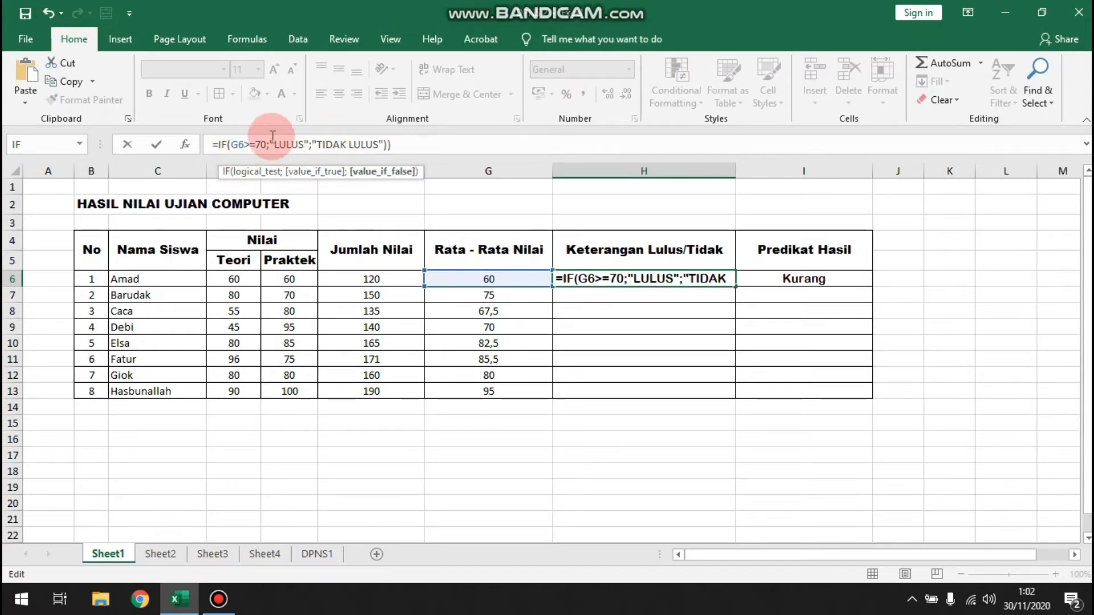
pyautogui.click(414, 144)
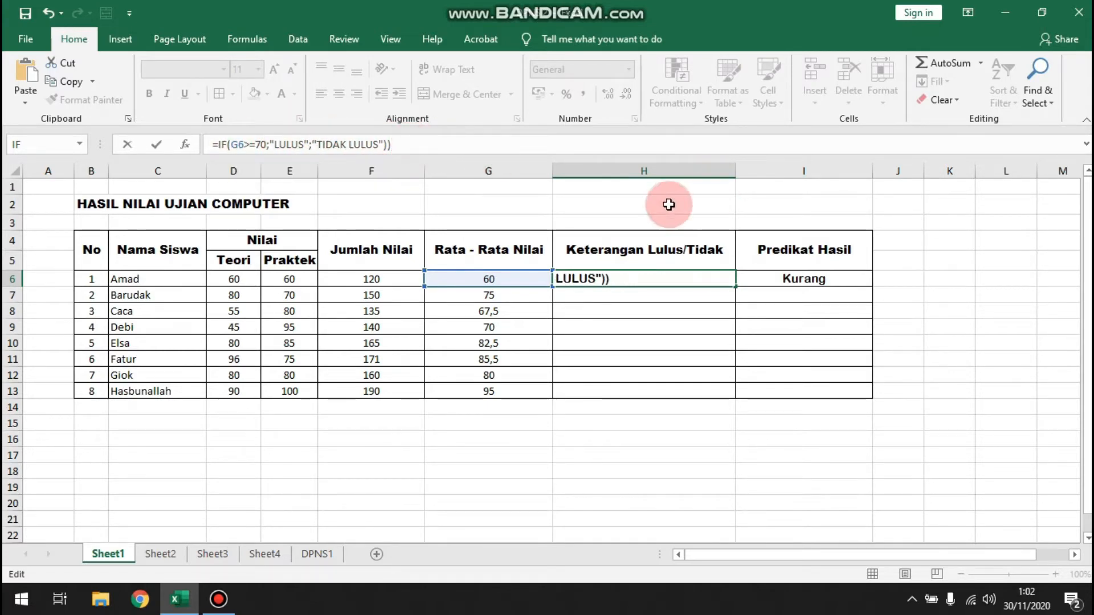
pyautogui.press('Return')
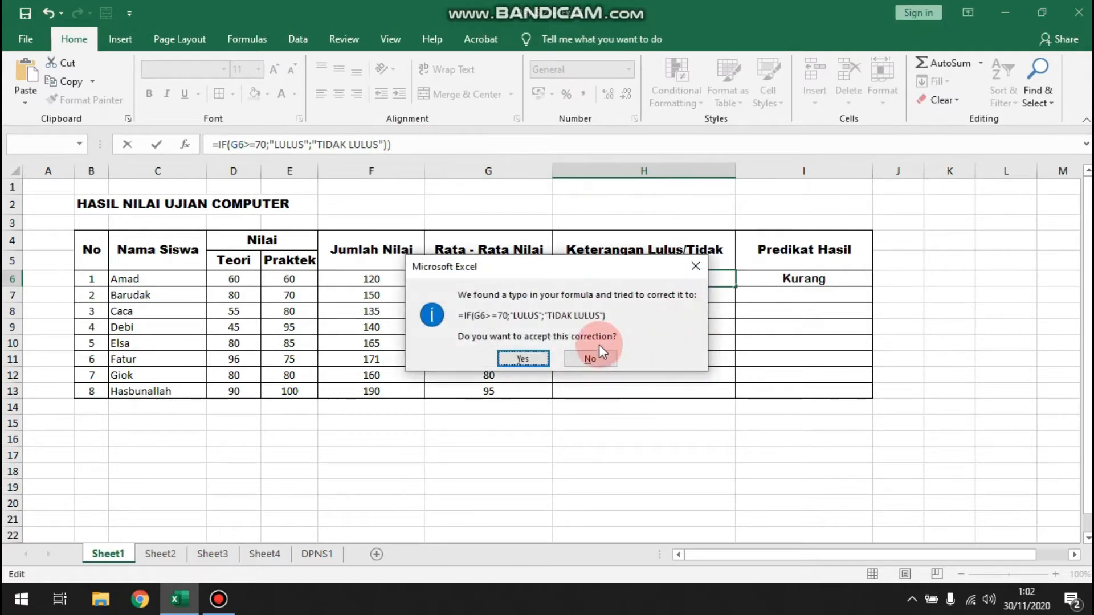
pyautogui.click(579, 358)
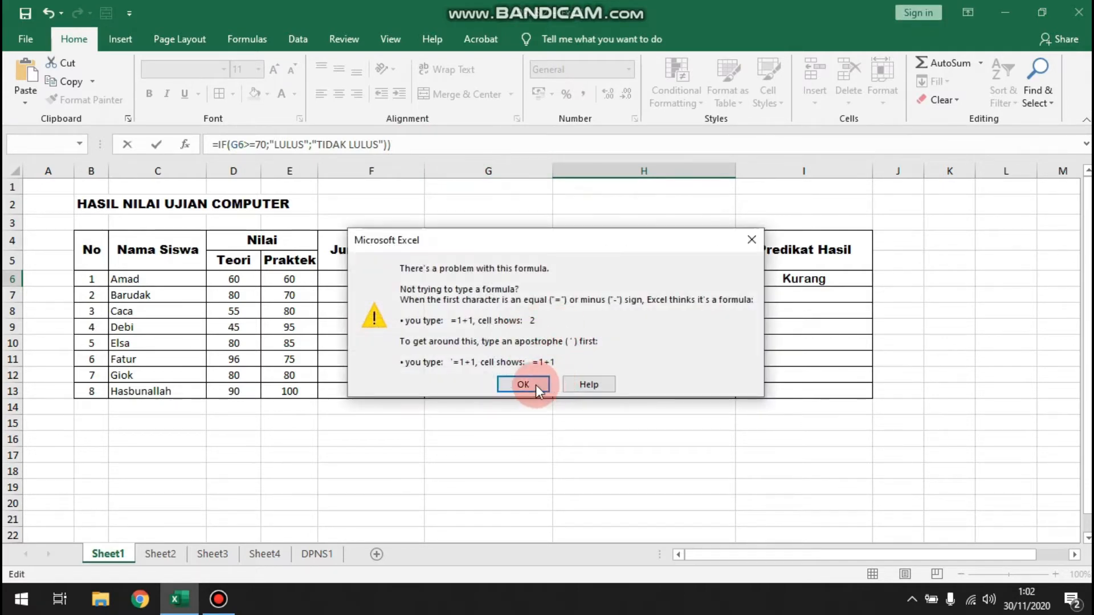
pyautogui.click(538, 384)
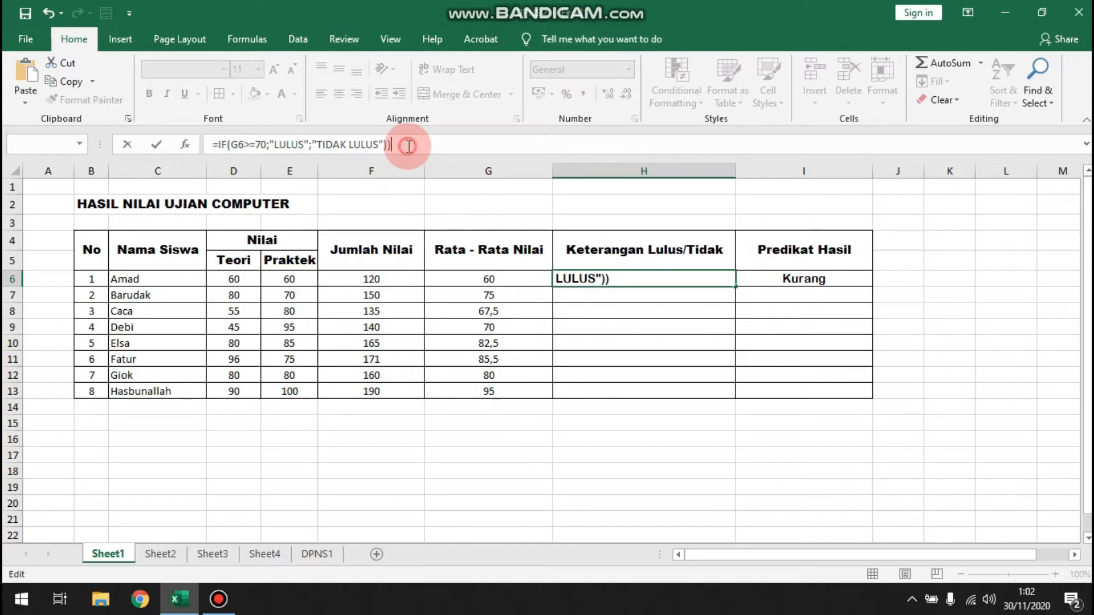
# - Delete the extra closing parenthesis so that H6 contains =IF(G6>=70;"LULUS";"TIDAK LULUS")
pyautogui.click(411, 146)
pyautogui.press('BackSpace')
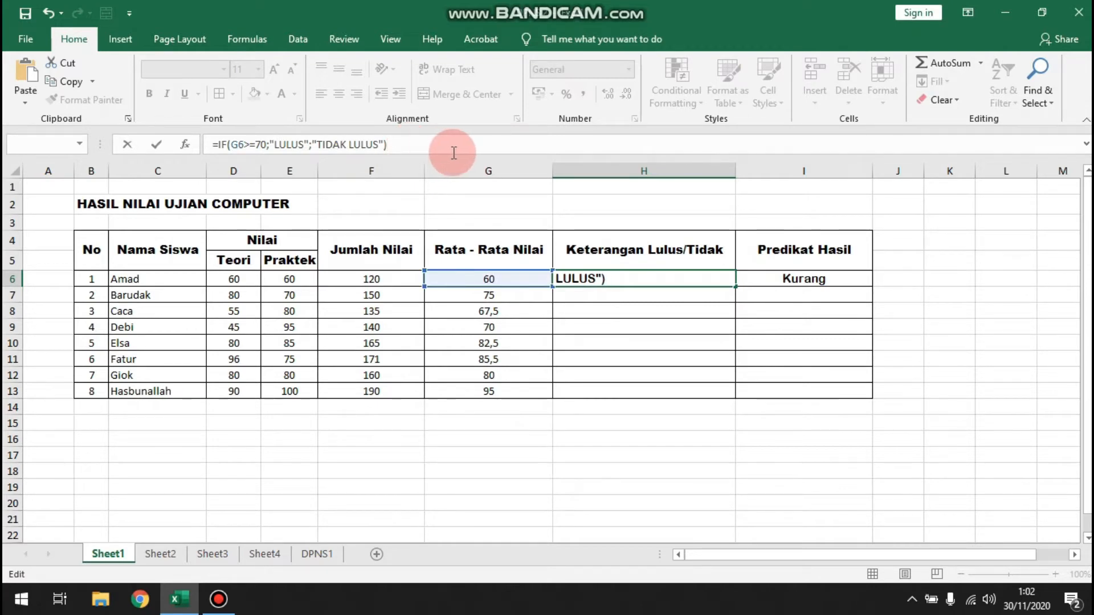
pyautogui.press('Return')
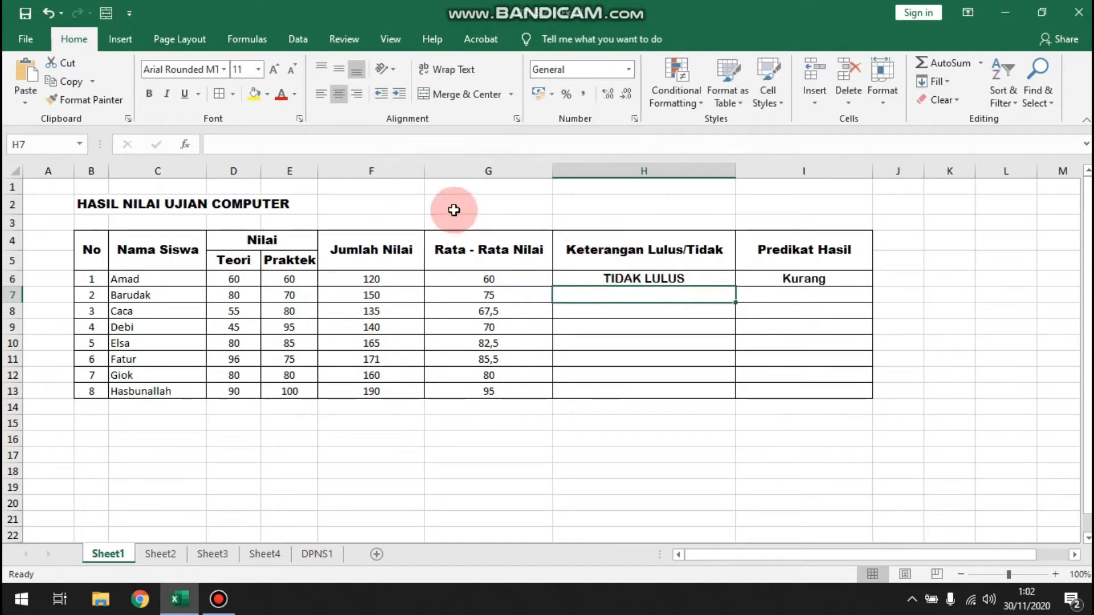
# - Fill the pass/fail formula from H6 down through H13 in the Keterangan Lulus/Tidak column
pyautogui.click(652, 265)
pyautogui.click(659, 280)
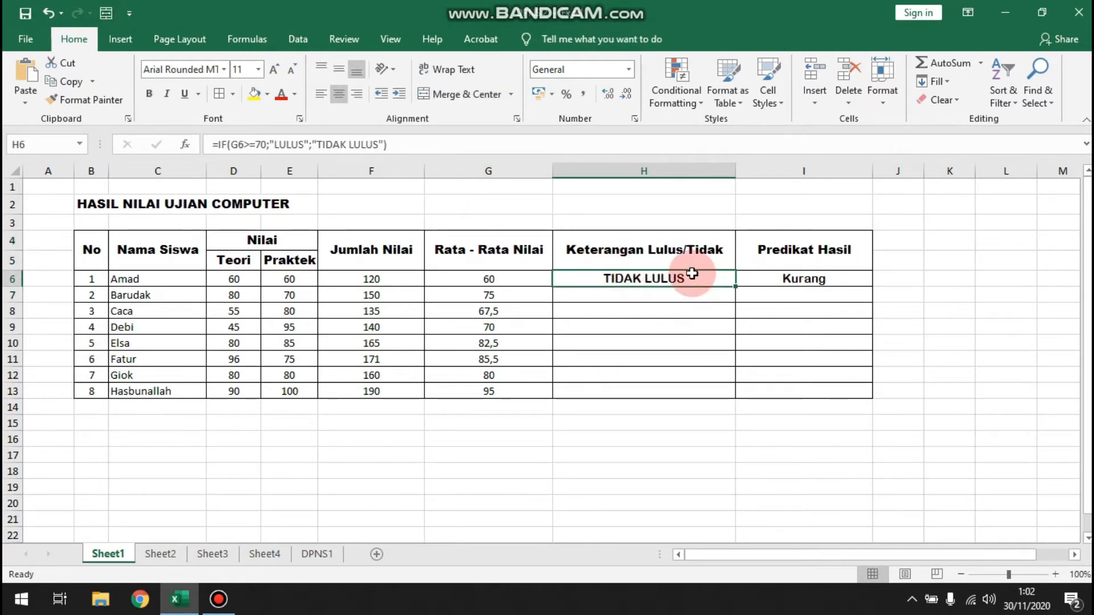
pyautogui.click(378, 295)
pyautogui.click(488, 294)
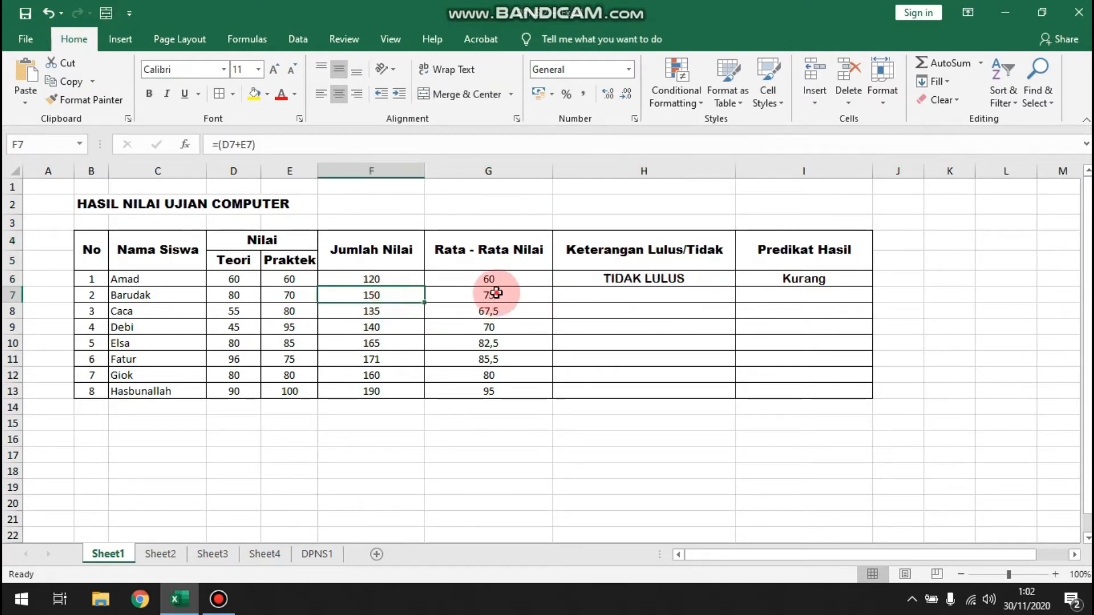
pyautogui.click(700, 279)
pyautogui.moveTo(736, 285); pyautogui.dragTo(734, 393)
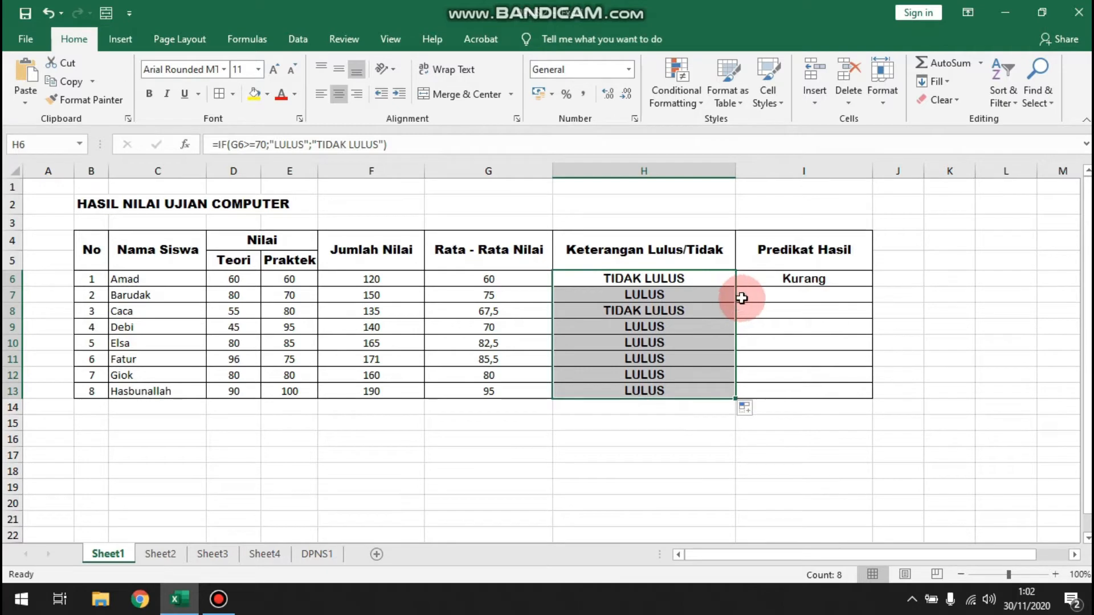
# - Check the pass/fail results in the Keterangan Lulus/Tidak column, including the student in row 8
pyautogui.click(580, 373)
pyautogui.click(647, 310)
pyautogui.click(642, 289)
pyautogui.click(634, 311)
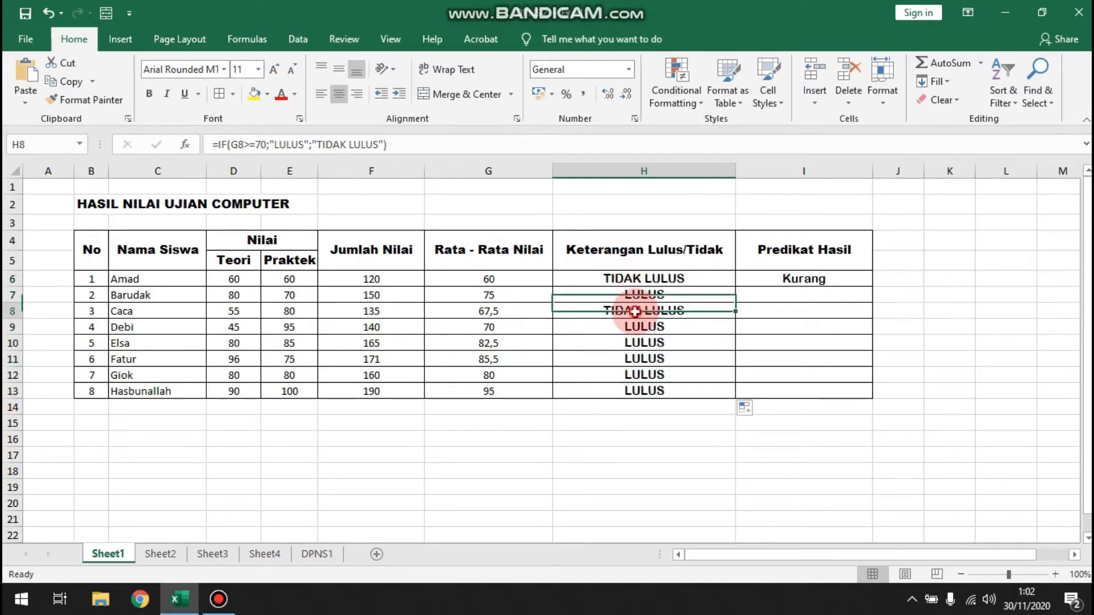
pyautogui.click(168, 312)
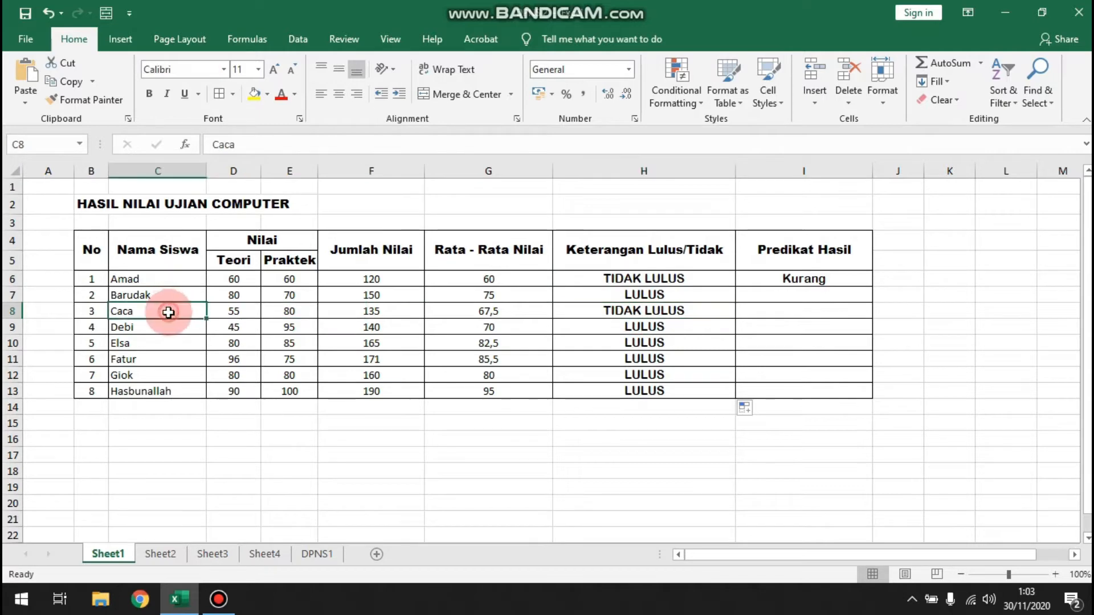
# - Examine the nested IF formula in I6, going through its grade thresholds and the text assigned by each condition
pyautogui.click(792, 280)
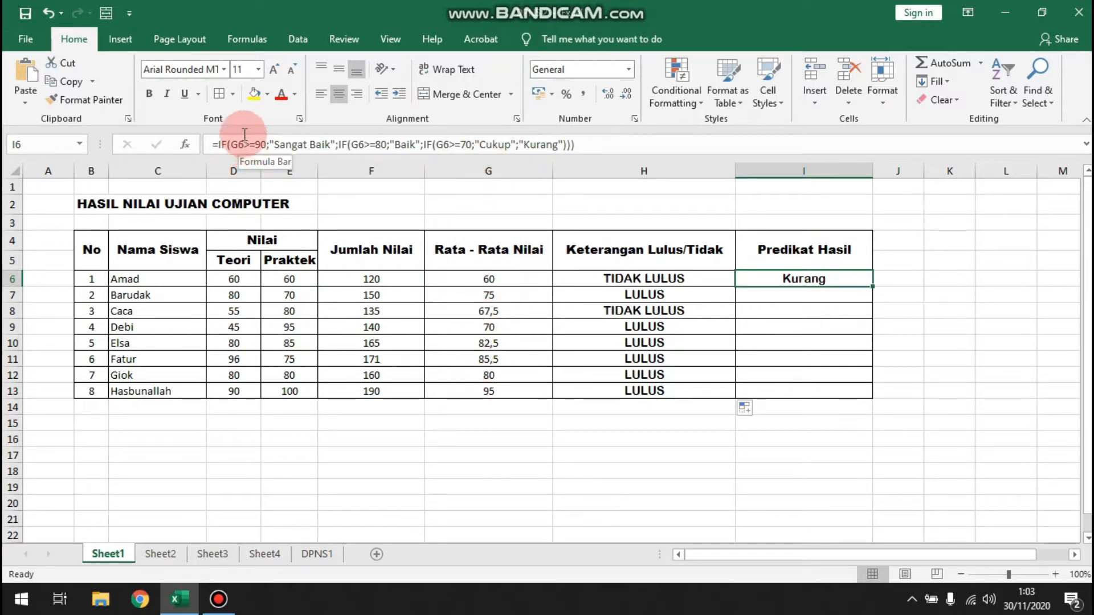
pyautogui.click(266, 144)
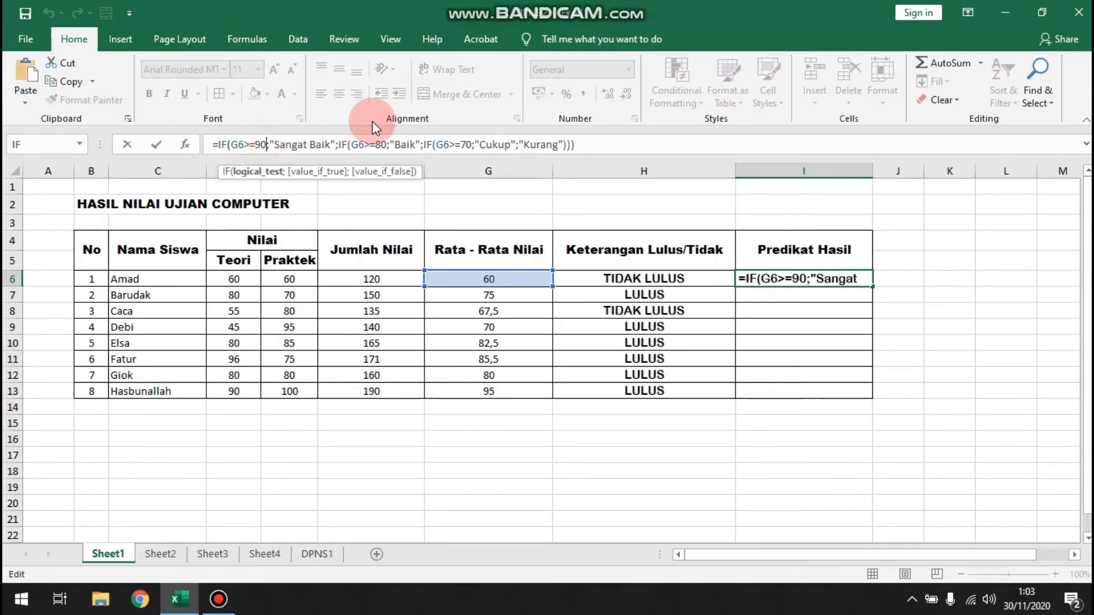
pyautogui.moveTo(276, 145); pyautogui.dragTo(440, 166)
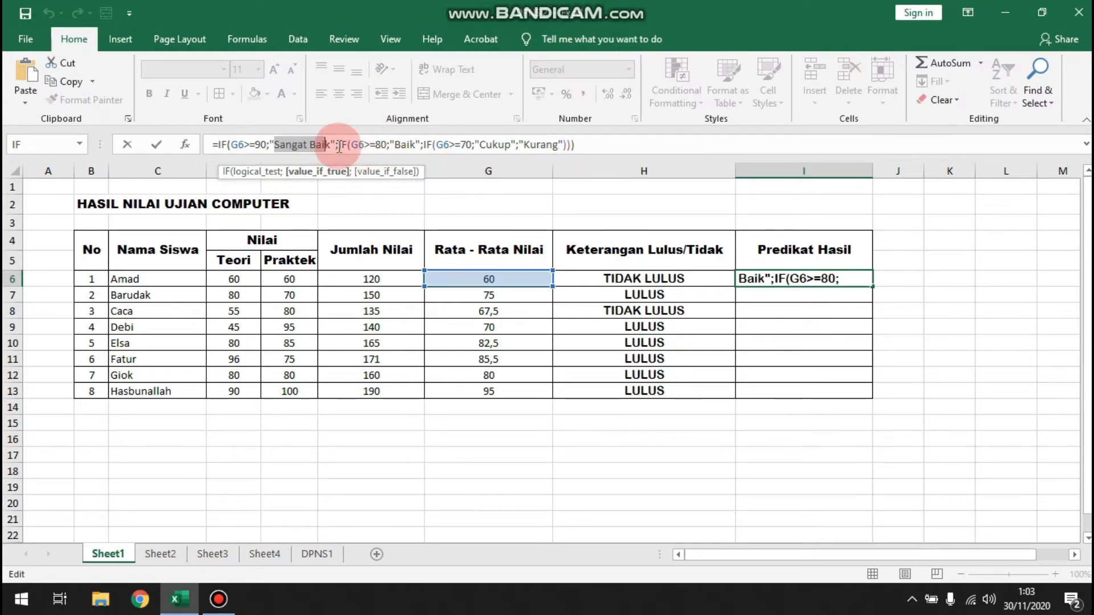
pyautogui.click(377, 145)
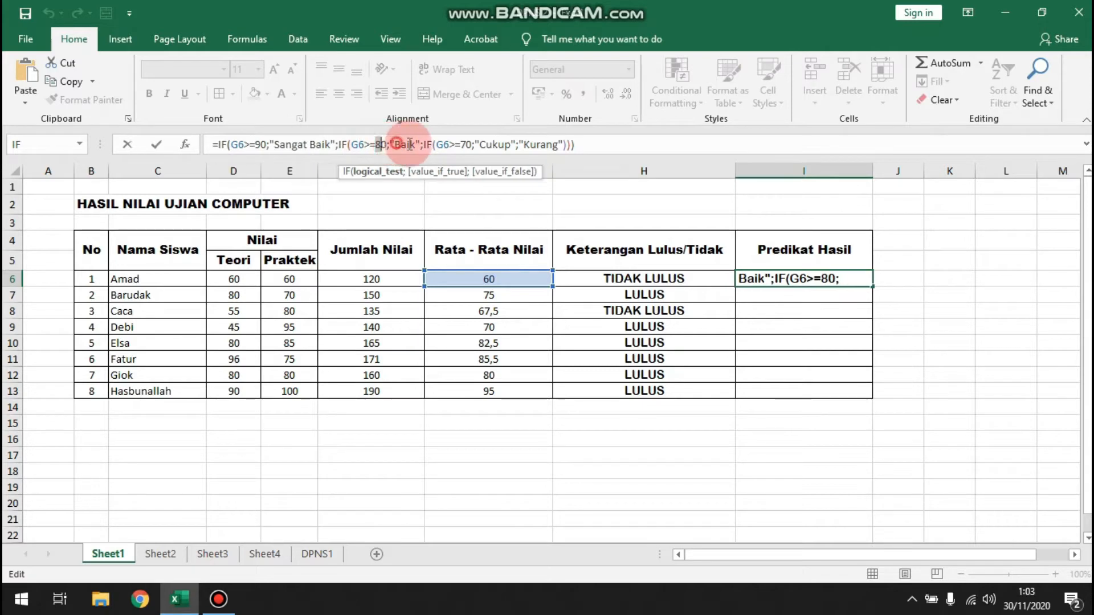
pyautogui.moveTo(411, 145); pyautogui.dragTo(415, 144)
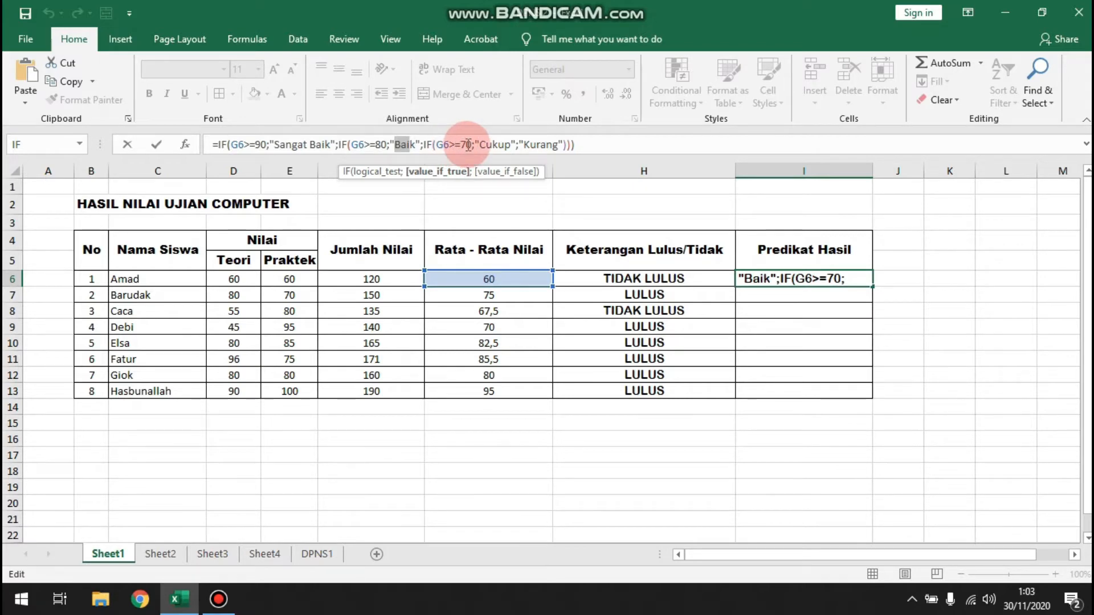
pyautogui.moveTo(478, 145); pyautogui.dragTo(558, 146)
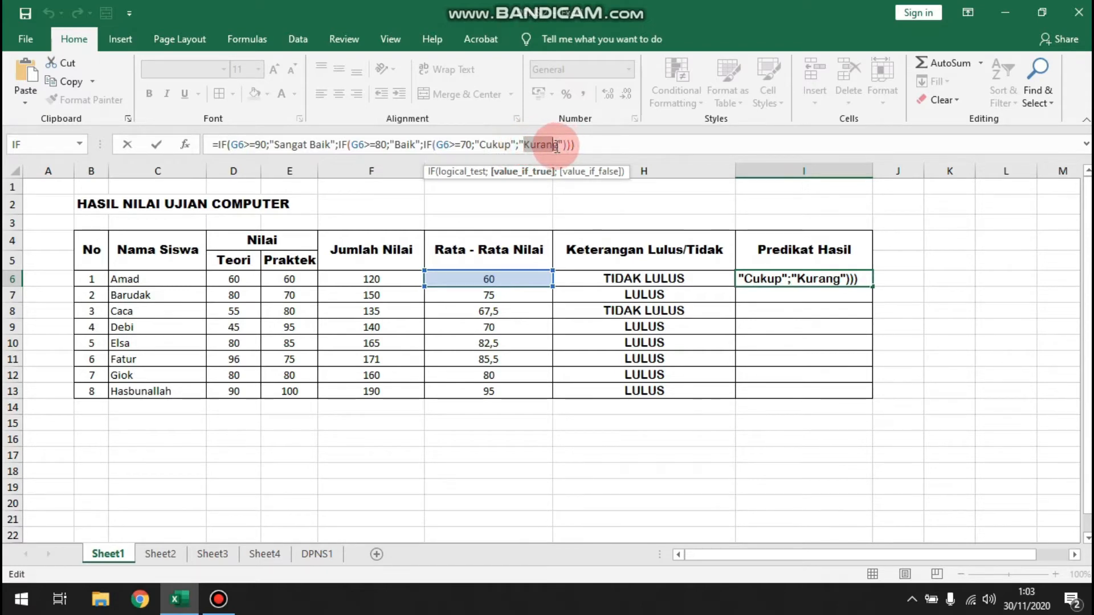
pyautogui.click(518, 144)
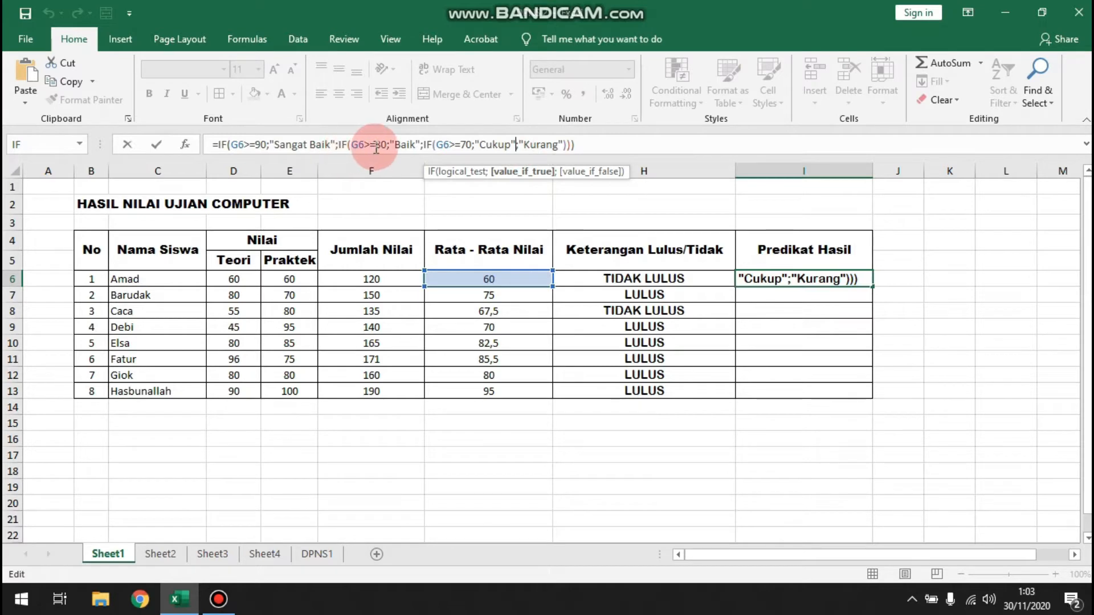
pyautogui.click(516, 144)
pyautogui.moveTo(514, 144); pyautogui.dragTo(546, 145)
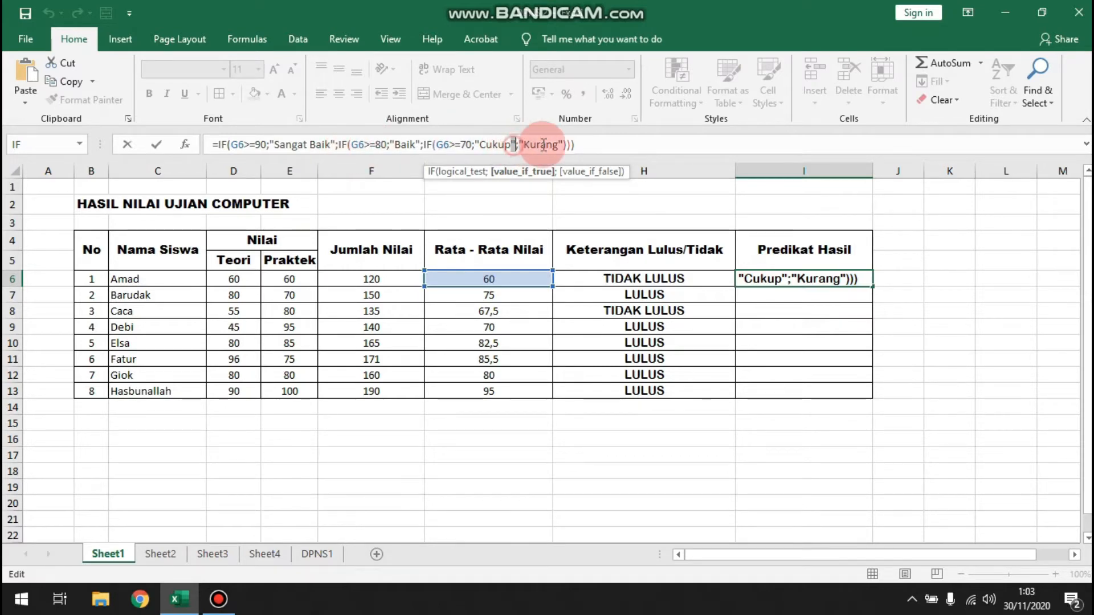
pyautogui.moveTo(342, 145)
pyautogui.mouseDown()
pyautogui.moveTo(395, 145)
pyautogui.moveTo(345, 145)
pyautogui.mouseUp()
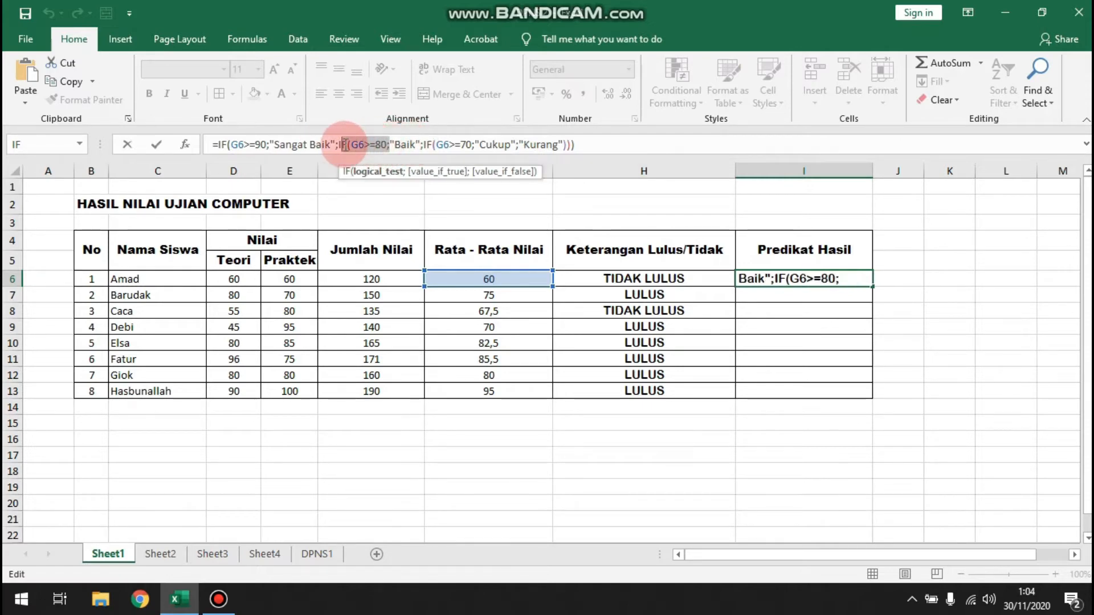
pyautogui.moveTo(244, 144); pyautogui.dragTo(409, 145)
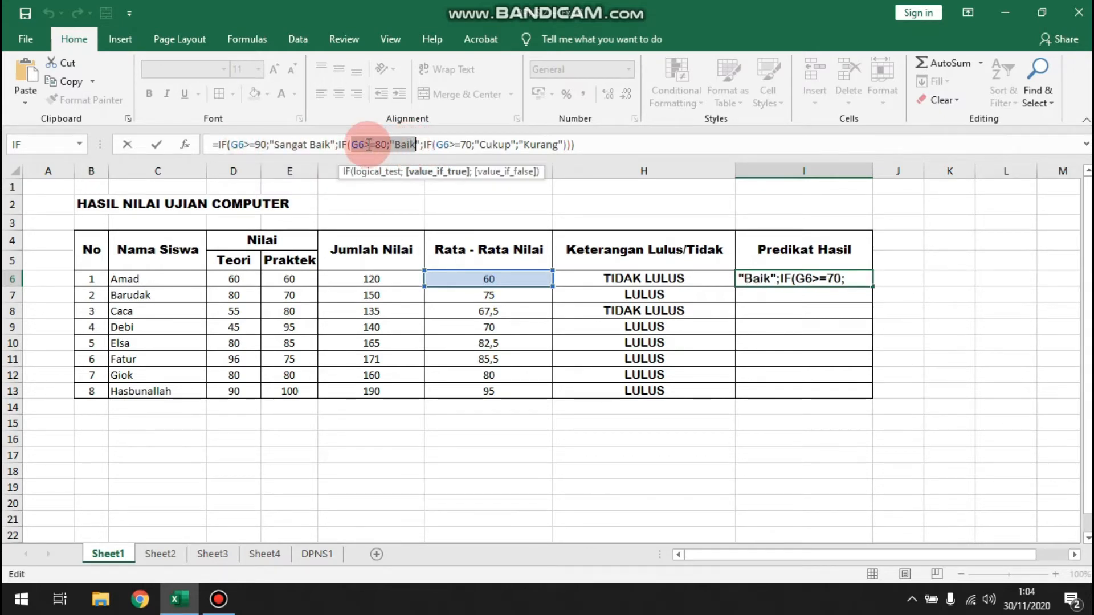
pyautogui.click(476, 145)
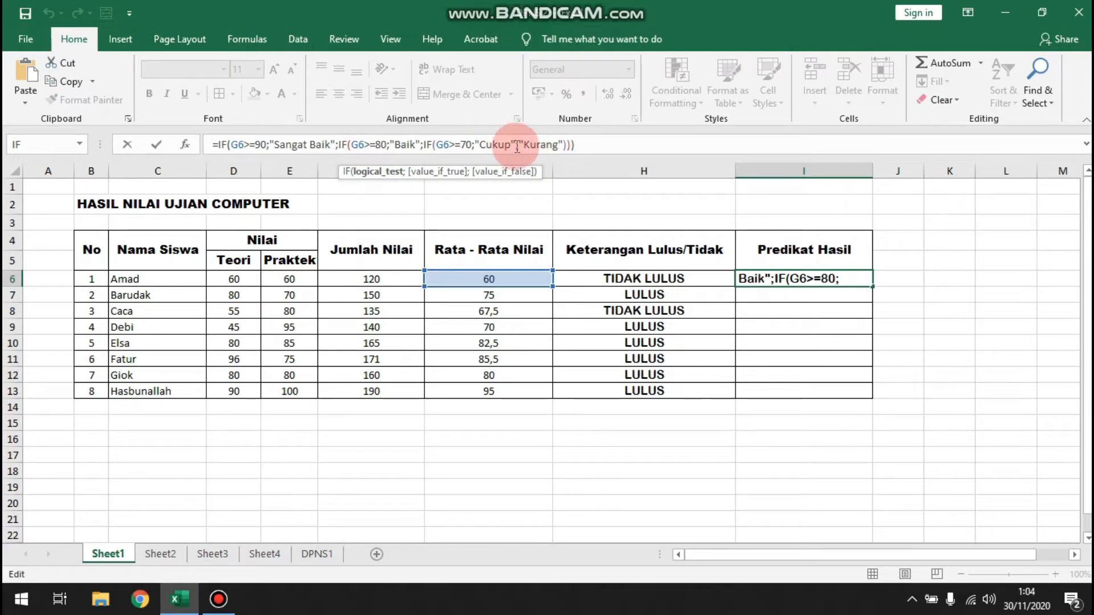
pyautogui.moveTo(476, 145); pyautogui.dragTo(563, 145)
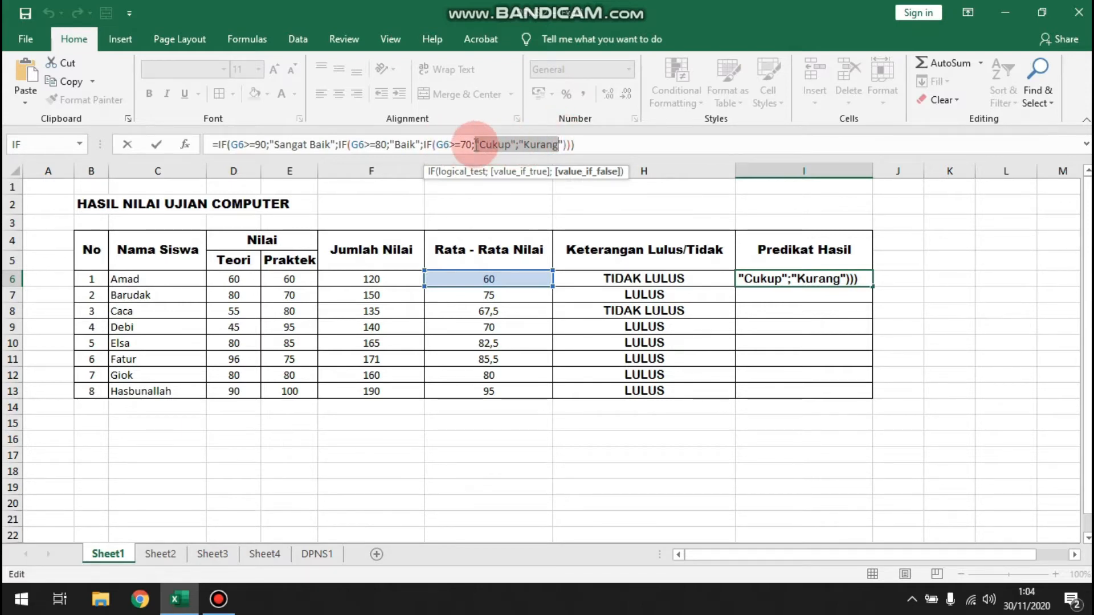
pyautogui.click(591, 142)
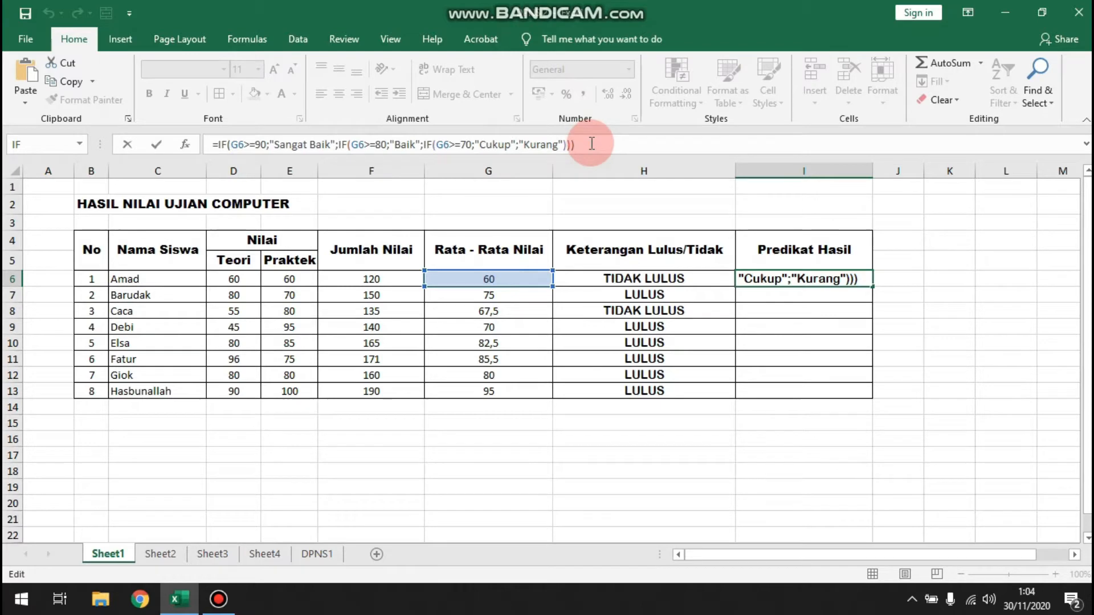
pyautogui.press('Return')
# - Fill the grade formula from I6 down through I13 in the Predikat Hasil column and check the filled cells
pyautogui.click(842, 277)
pyautogui.moveTo(873, 288); pyautogui.dragTo(870, 394)
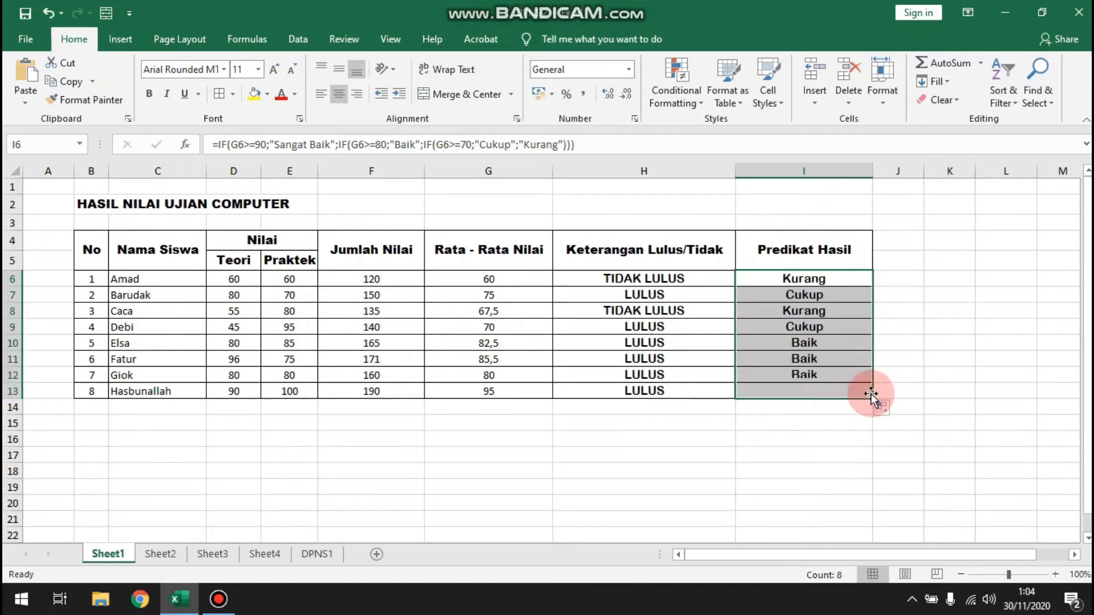
pyautogui.click(686, 345)
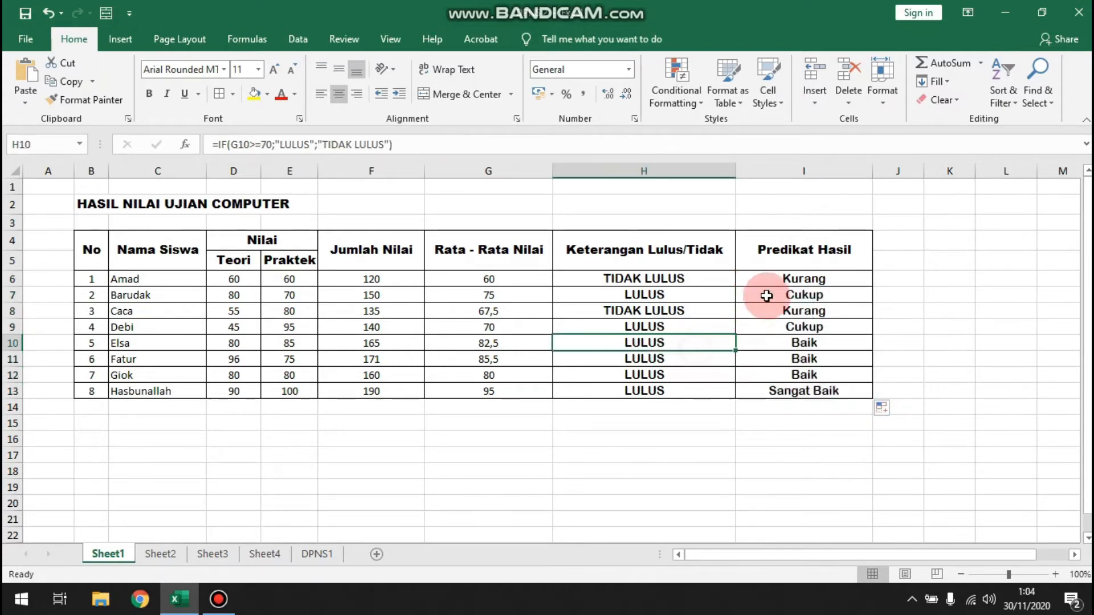
pyautogui.click(766, 397)
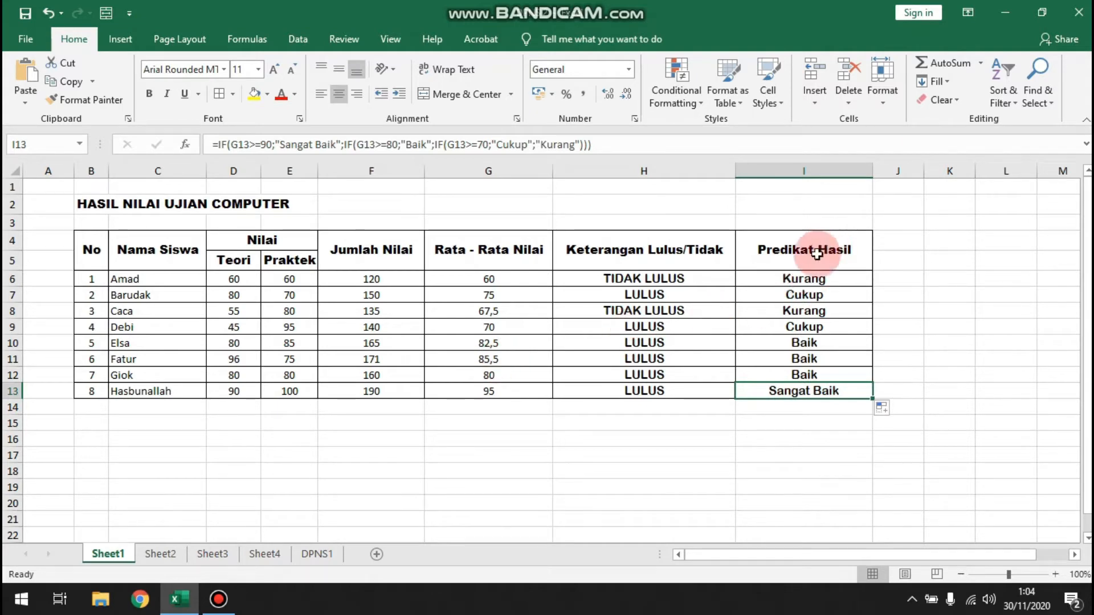
pyautogui.click(775, 311)
pyautogui.click(774, 280)
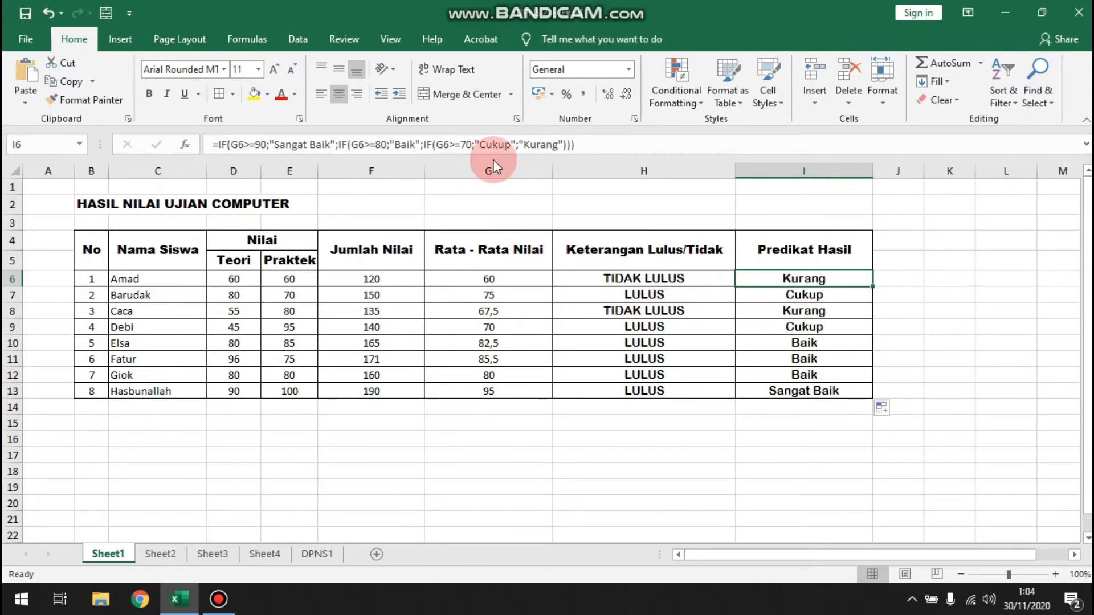
# - Switch to Sheet2 and look over the Nama Siswa, Nilai Ulangan, Nilai EHB and Nilai Raport columns of the DAFTAR NILAI RAPORT KOMPUTER table
pyautogui.click(158, 555)
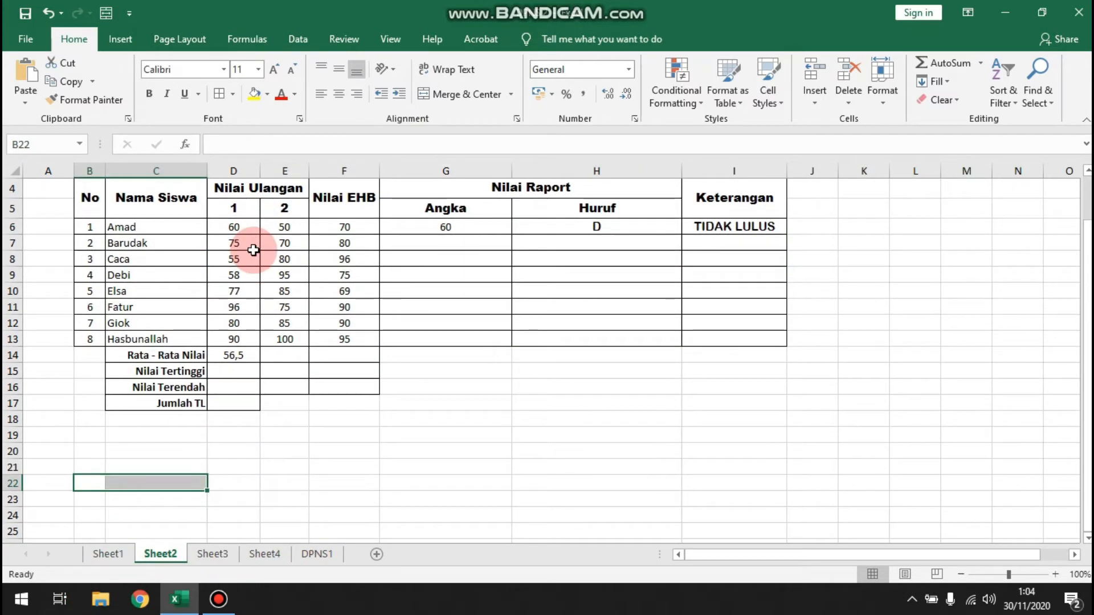
pyautogui.click(204, 479)
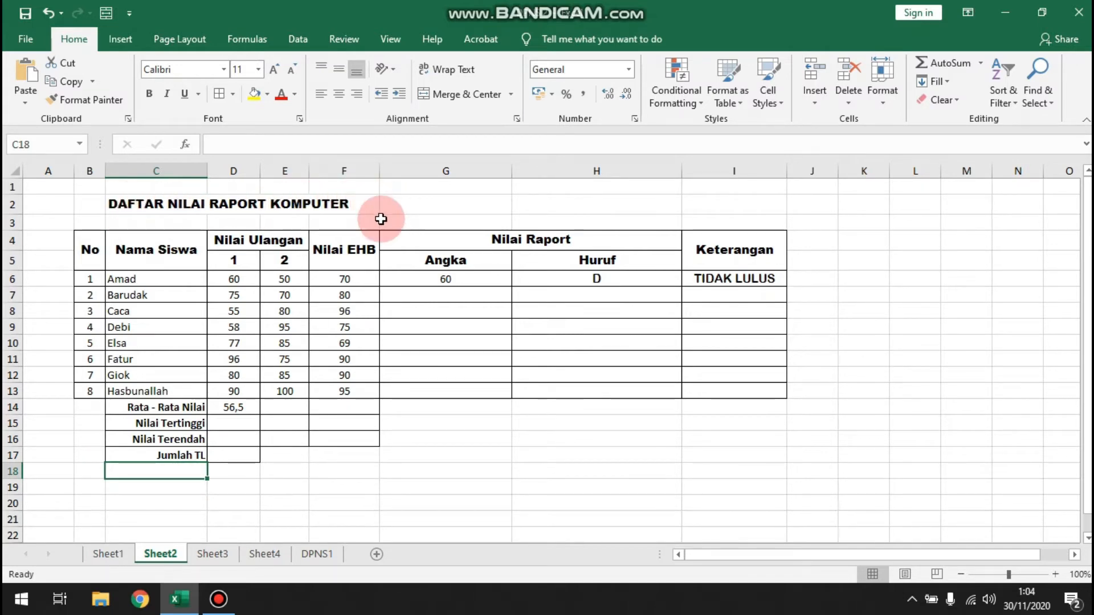
pyautogui.moveTo(174, 279); pyautogui.dragTo(178, 389)
pyautogui.click(246, 280)
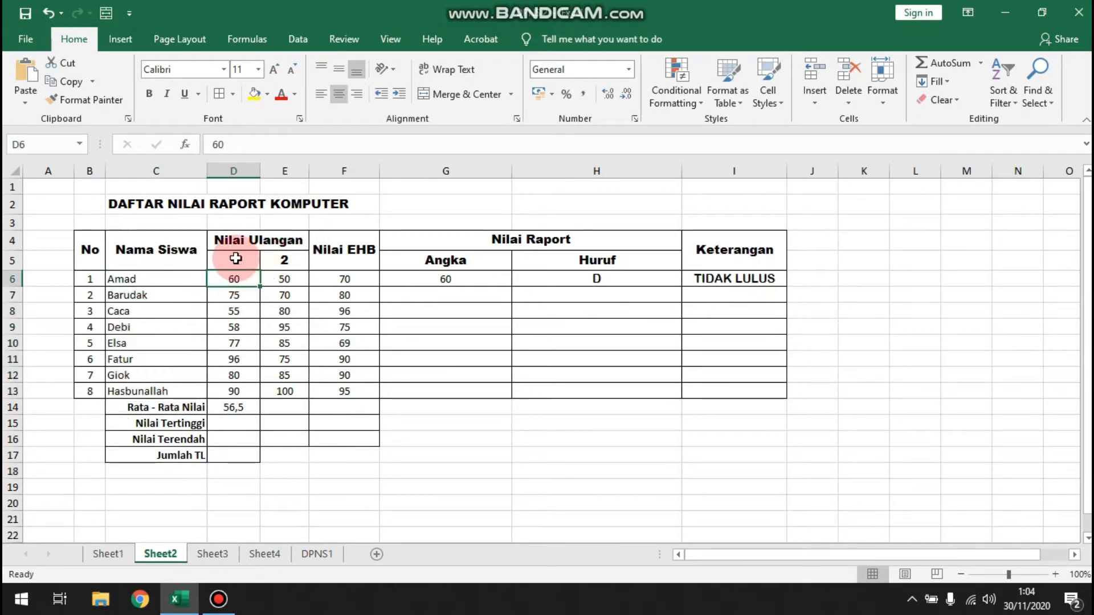
pyautogui.click(297, 260)
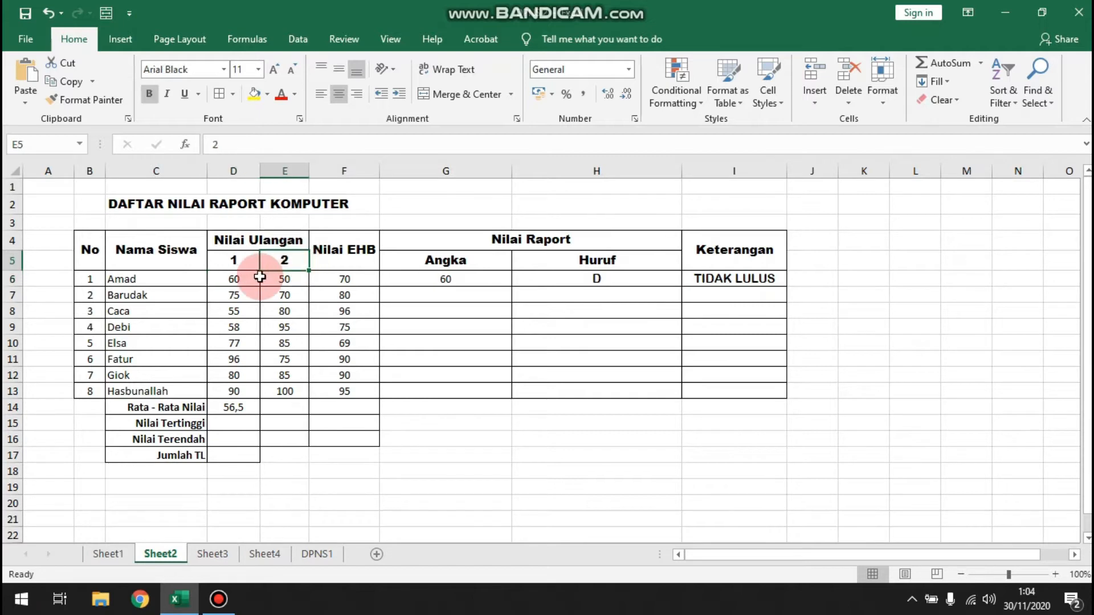
pyautogui.moveTo(244, 278); pyautogui.dragTo(254, 349)
pyautogui.moveTo(284, 279); pyautogui.dragTo(286, 343)
pyautogui.click(346, 249)
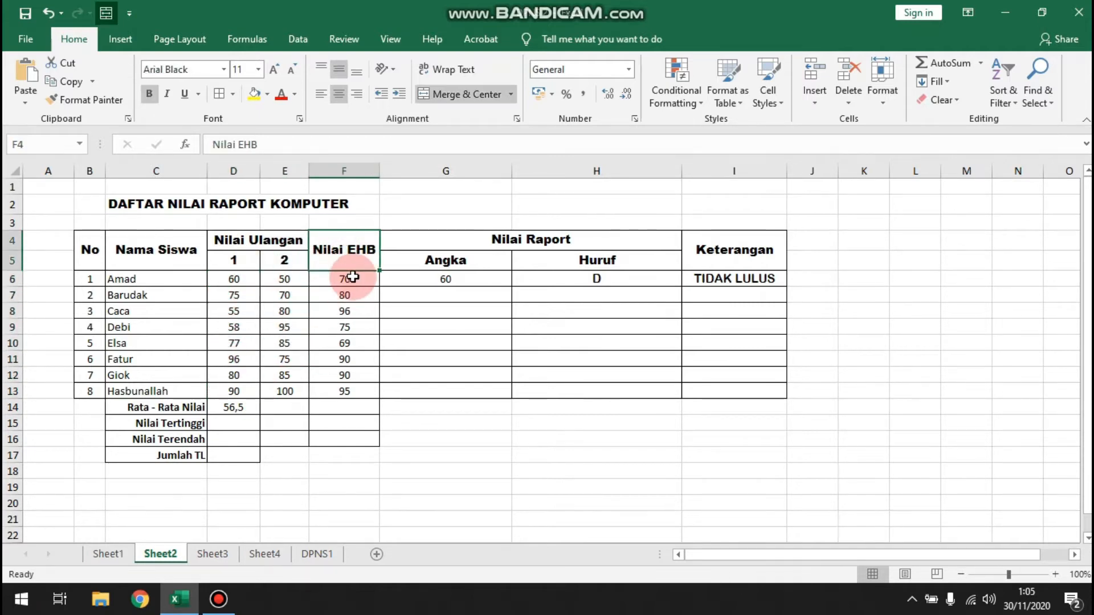
pyautogui.moveTo(351, 279); pyautogui.dragTo(358, 329)
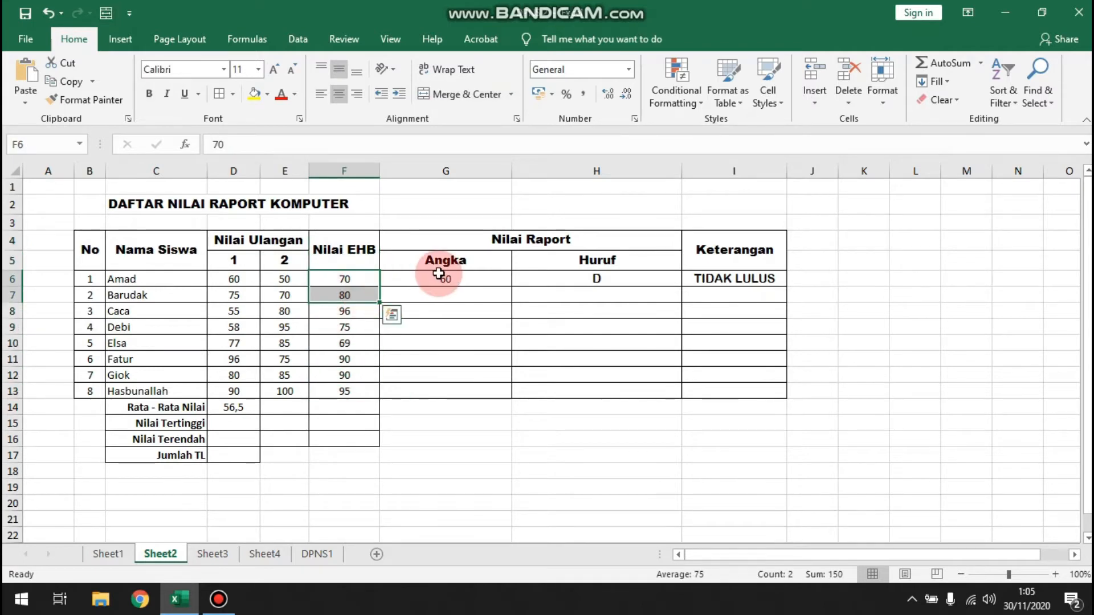
pyautogui.click(441, 278)
pyautogui.click(523, 239)
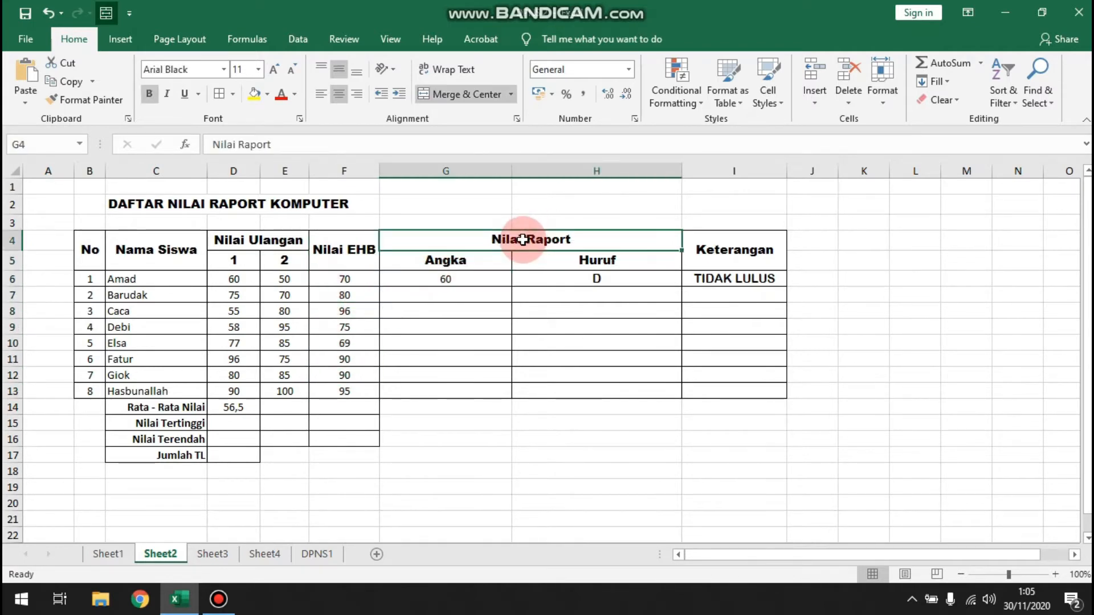
pyautogui.click(490, 256)
pyautogui.click(557, 261)
pyautogui.click(472, 260)
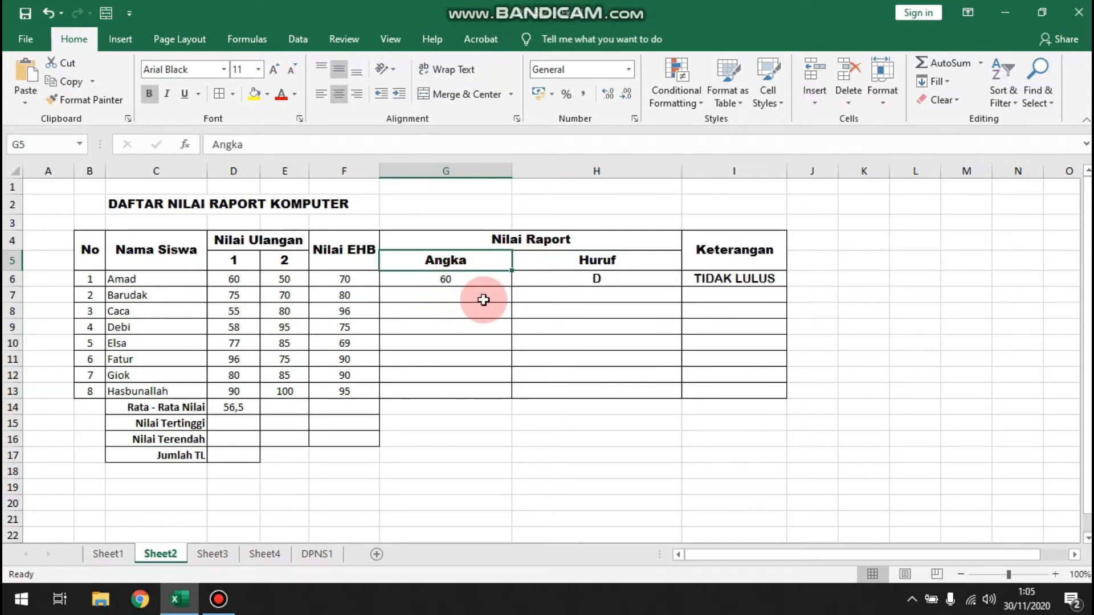
# - Examine the Angka formula in G6 together with the score columns D, E and F it refers to
pyautogui.click(481, 280)
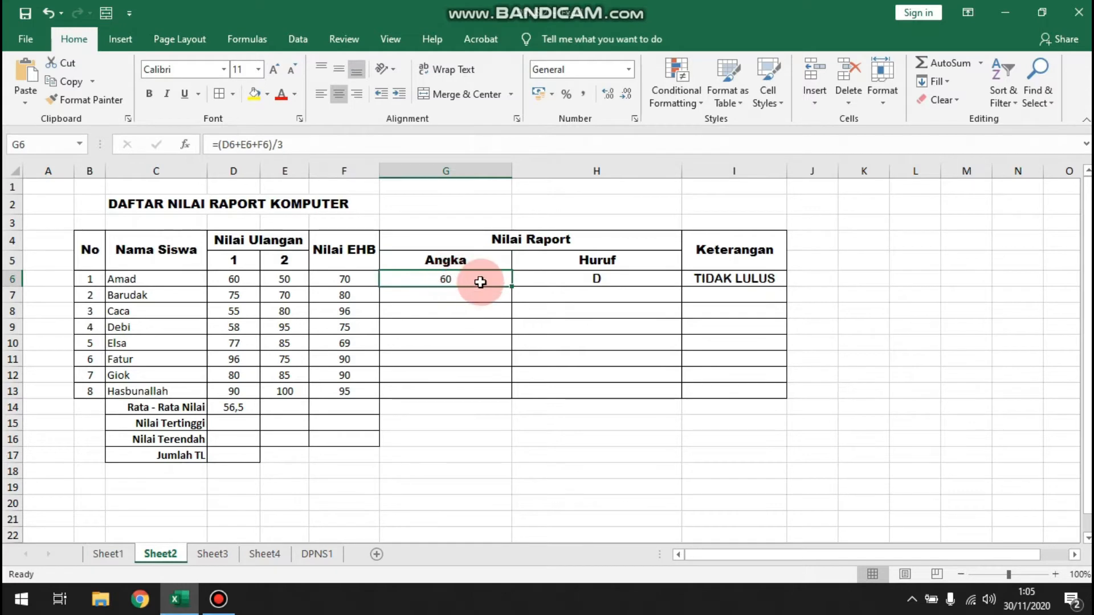
pyautogui.click(234, 168)
pyautogui.click(275, 168)
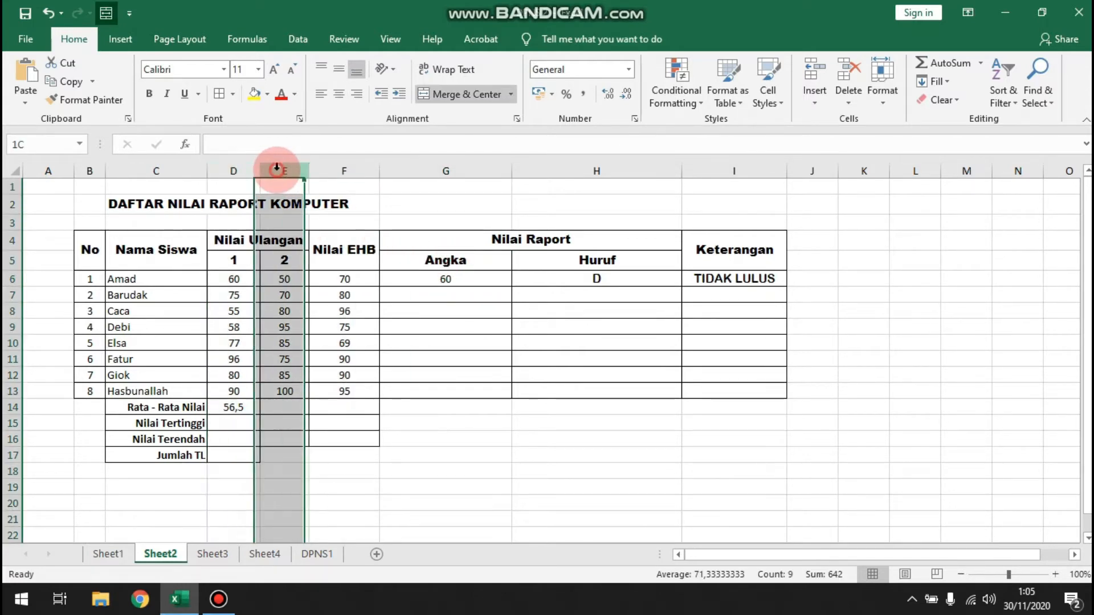
pyautogui.click(345, 168)
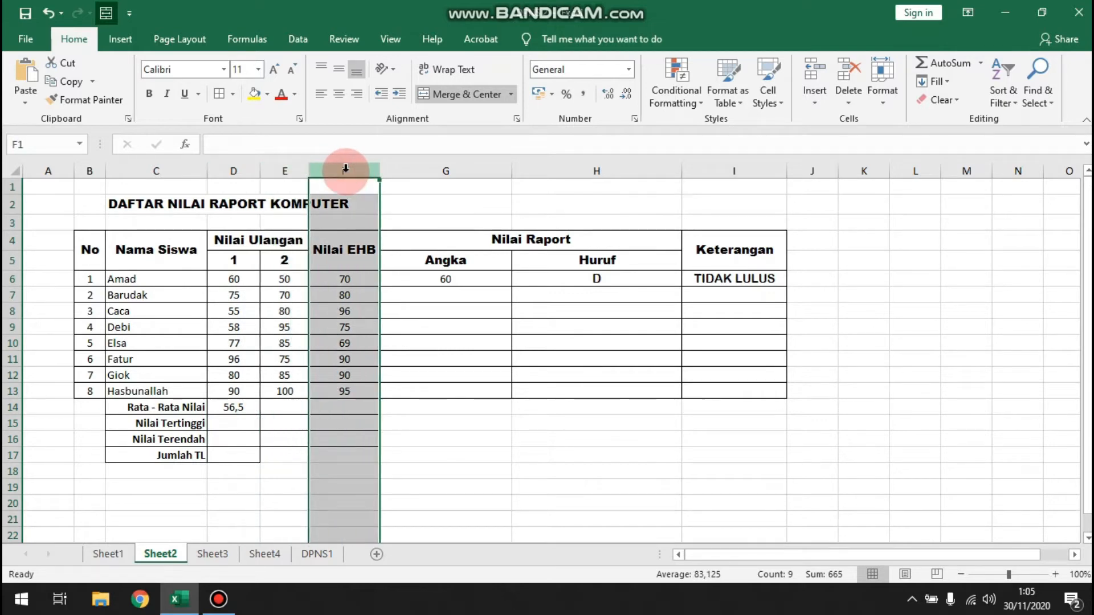
pyautogui.click(466, 169)
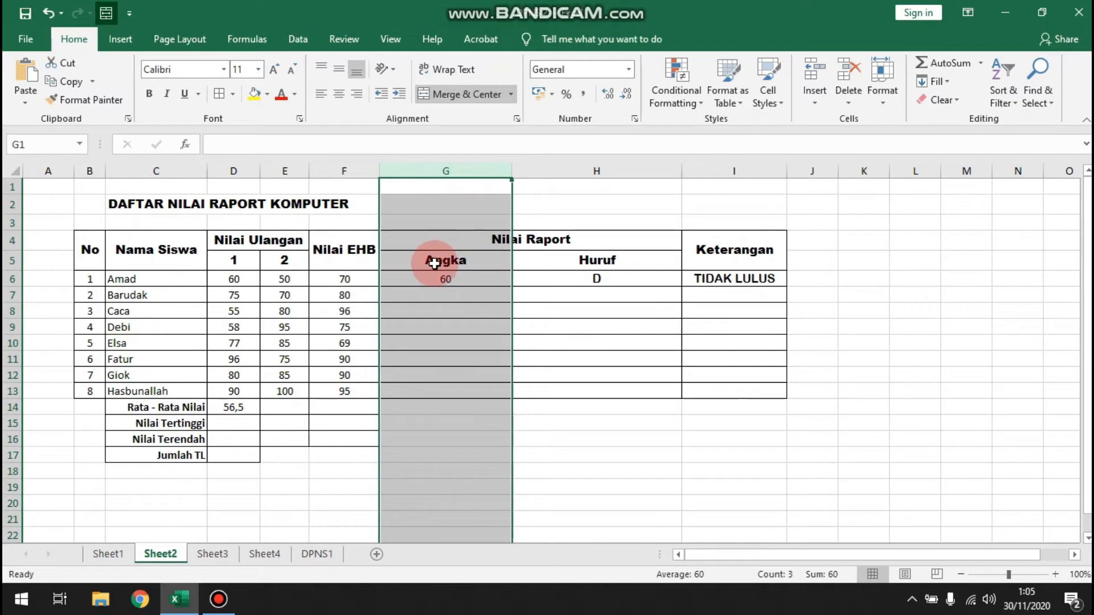
pyautogui.click(445, 279)
pyautogui.moveTo(215, 144); pyautogui.dragTo(324, 146)
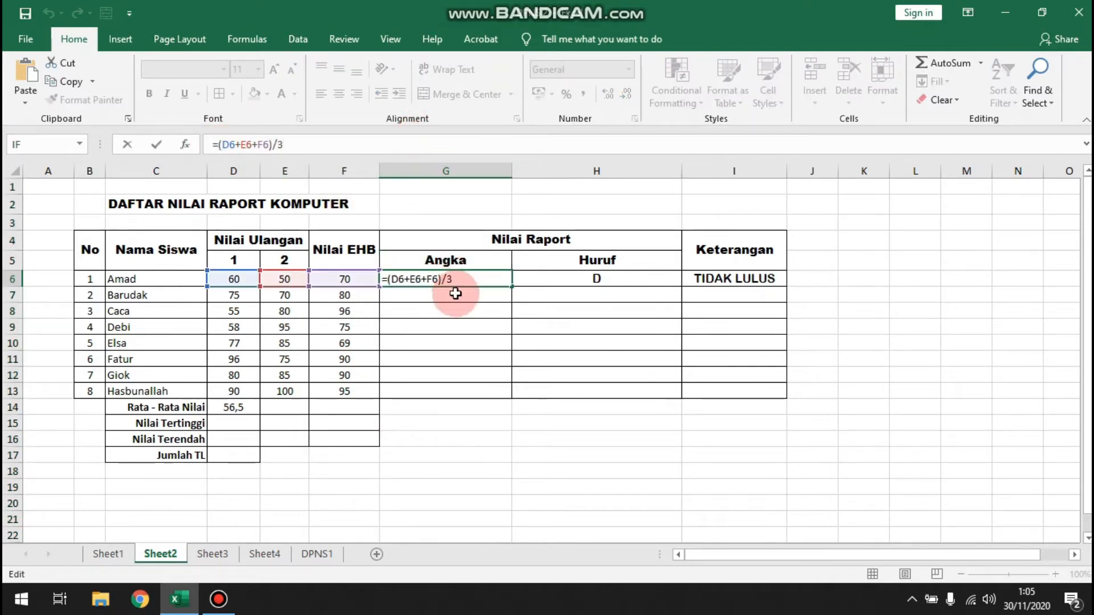
pyautogui.press('Return')
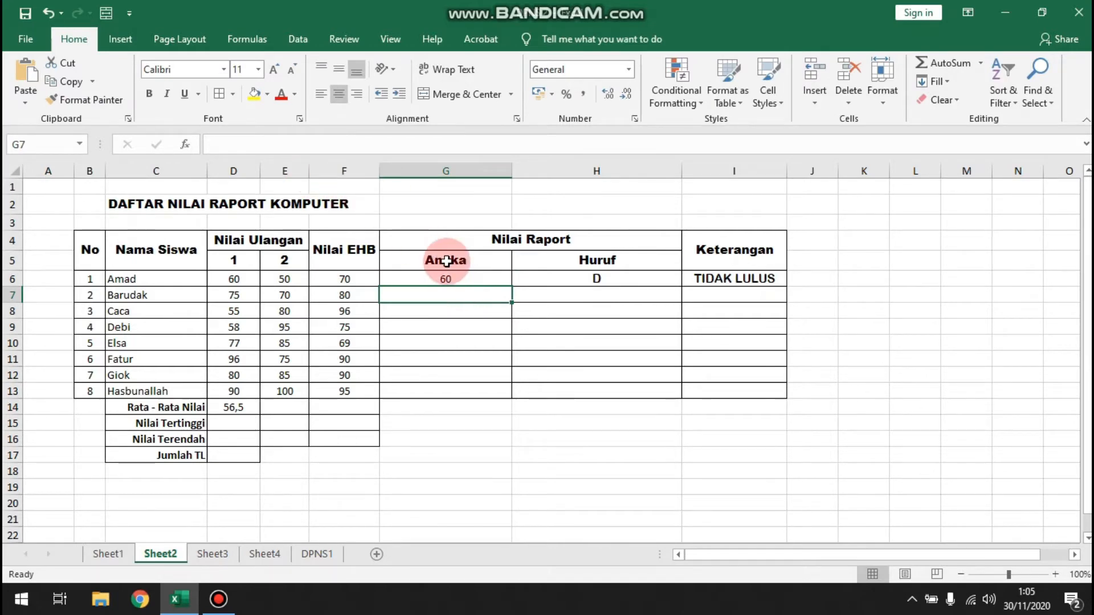
# - Enter the formula =(D7+E7+F7)/3 in G7 of the Angka column
pyautogui.write('=')
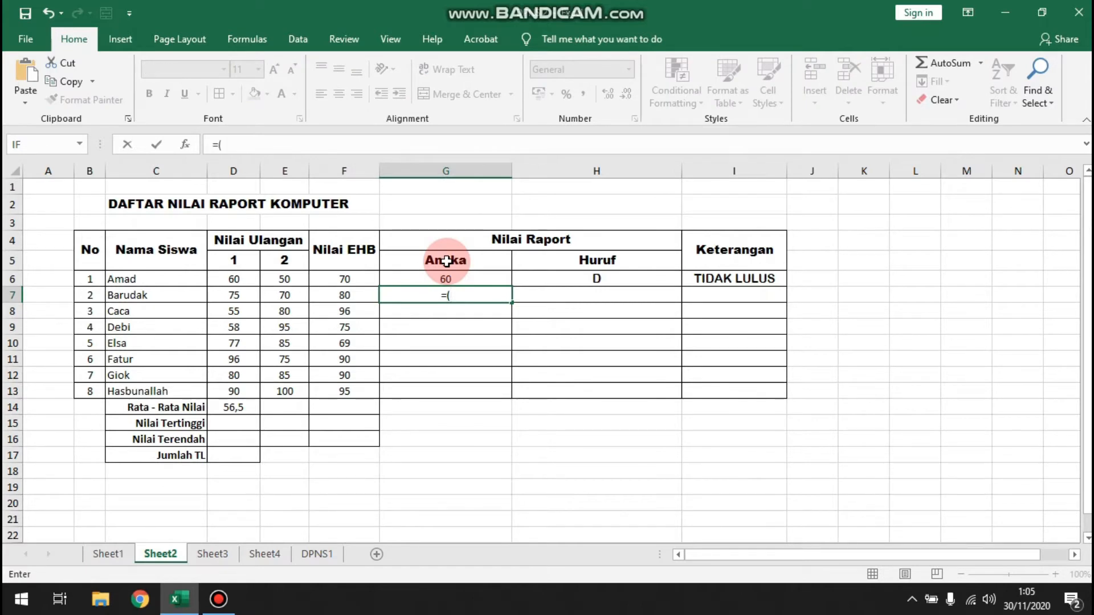
pyautogui.write('(D7')
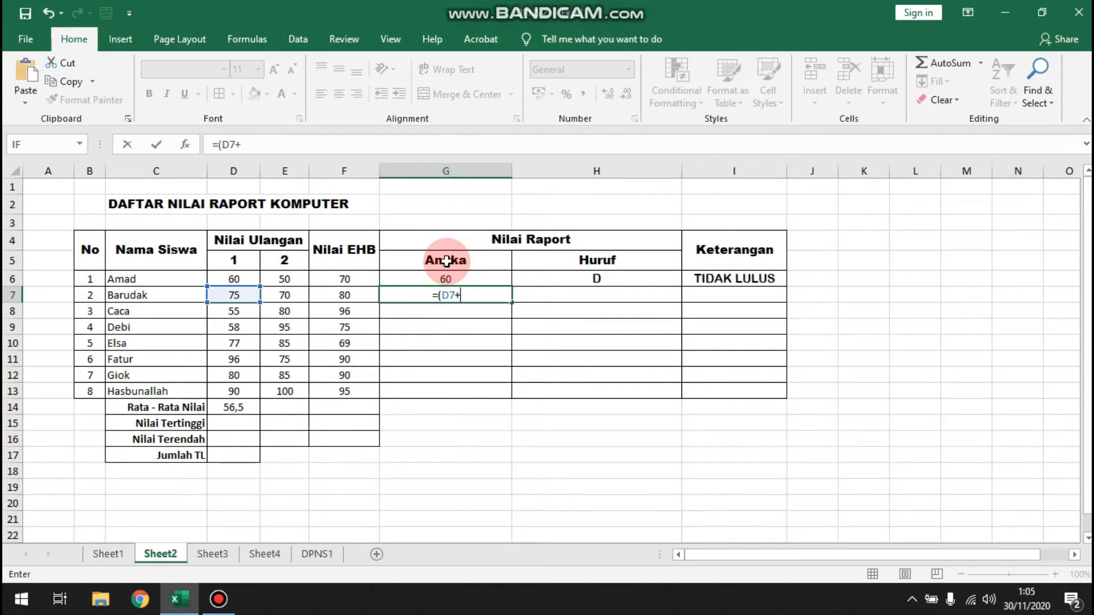
pyautogui.write('+E7')
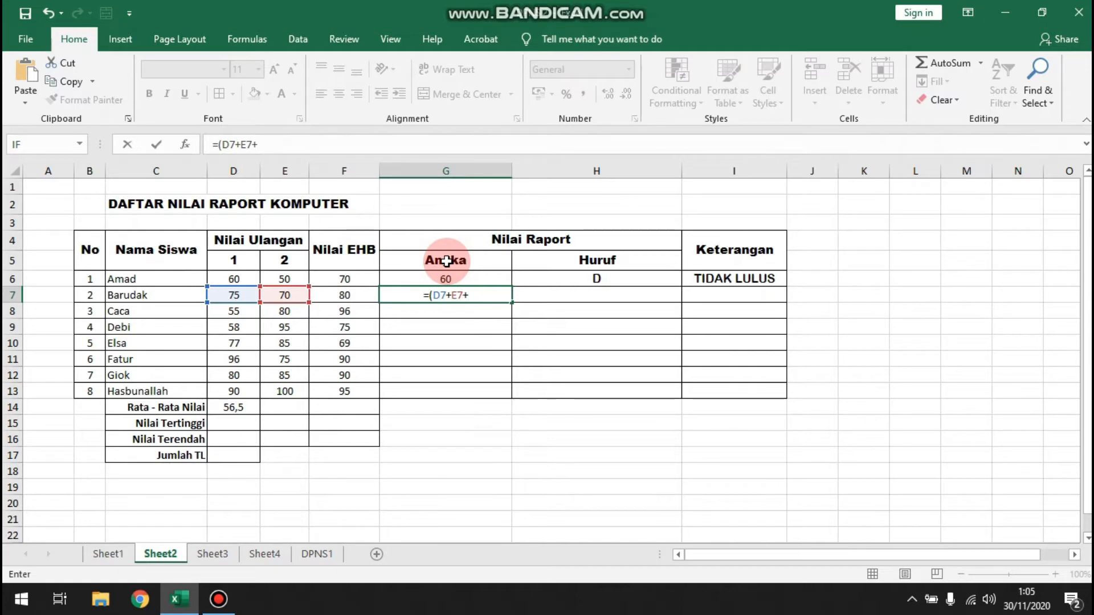
pyautogui.write('+F7)/3')
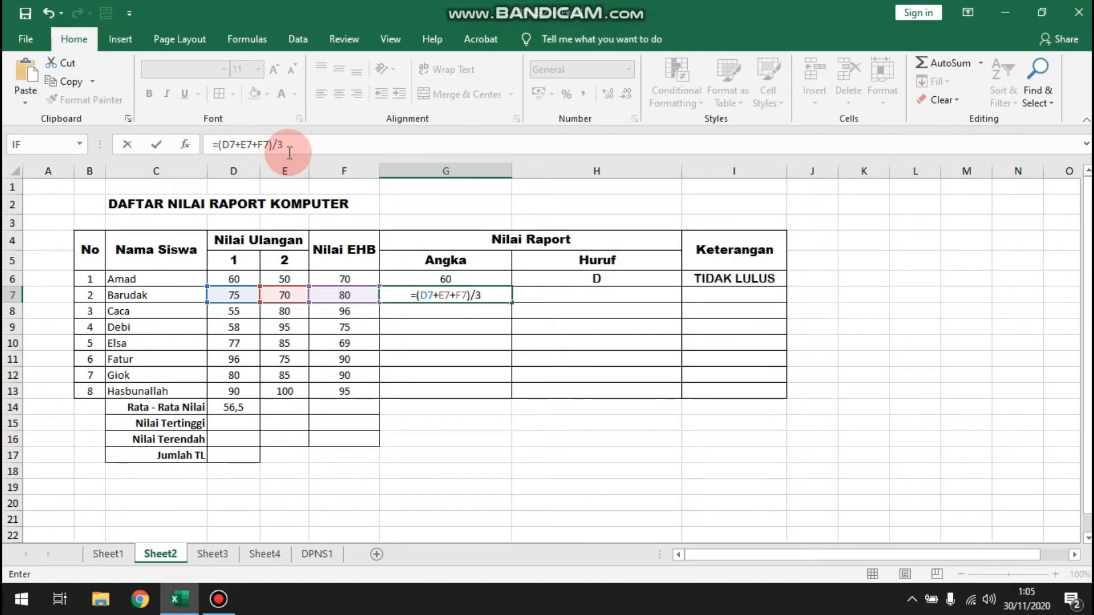
pyautogui.press('Return')
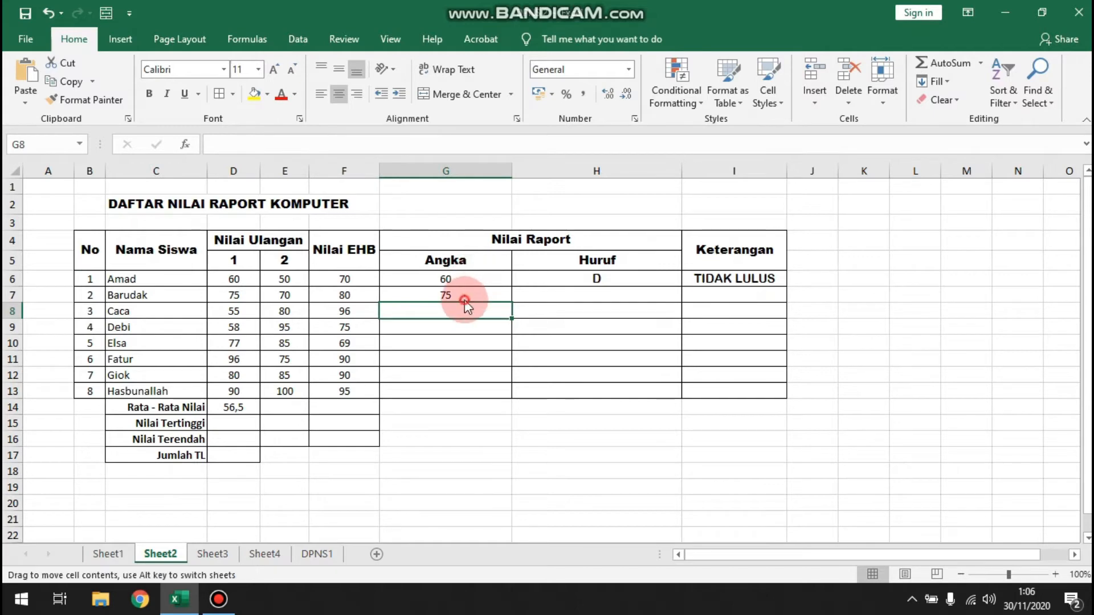
# - Compare the scores in rows 6 and 7 with the Angka formulas in G6 and G7
pyautogui.click(422, 281)
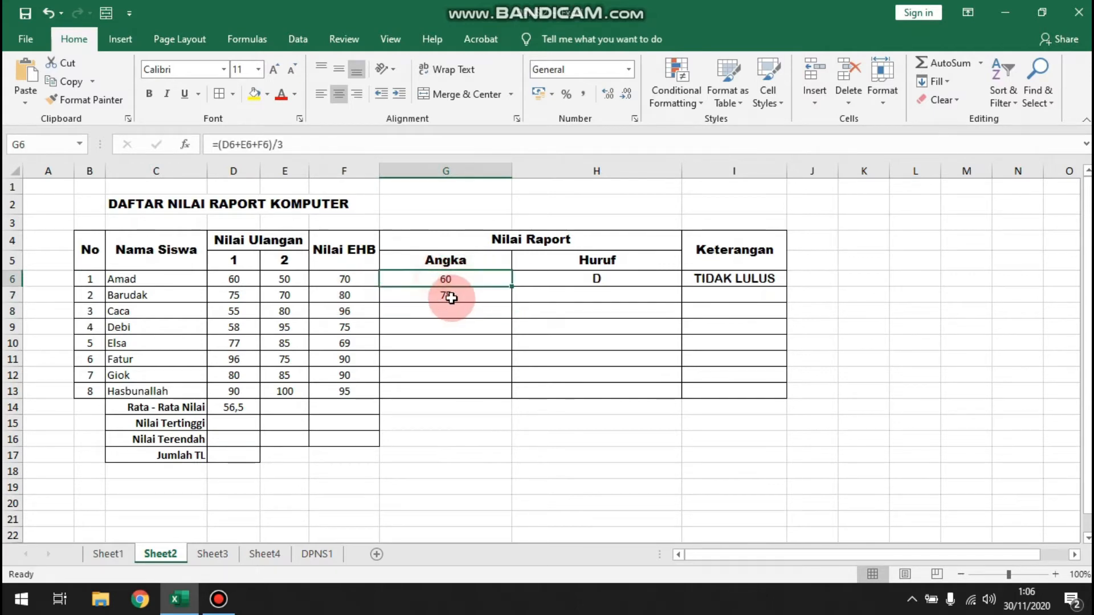
pyautogui.click(284, 277)
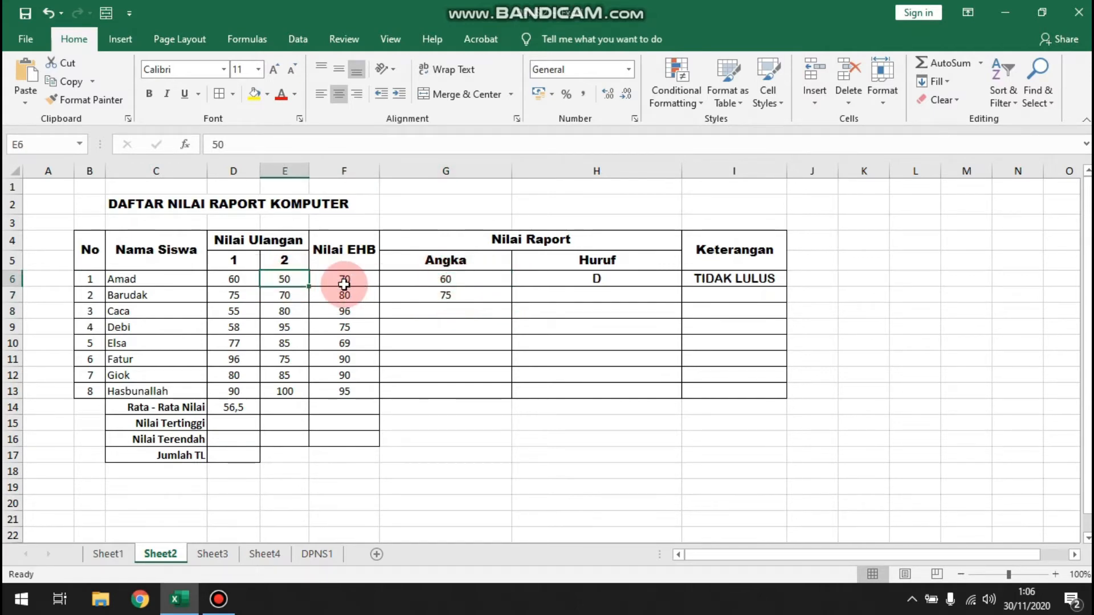
pyautogui.click(341, 283)
pyautogui.click(301, 298)
pyautogui.click(373, 297)
pyautogui.click(448, 279)
pyautogui.click(458, 293)
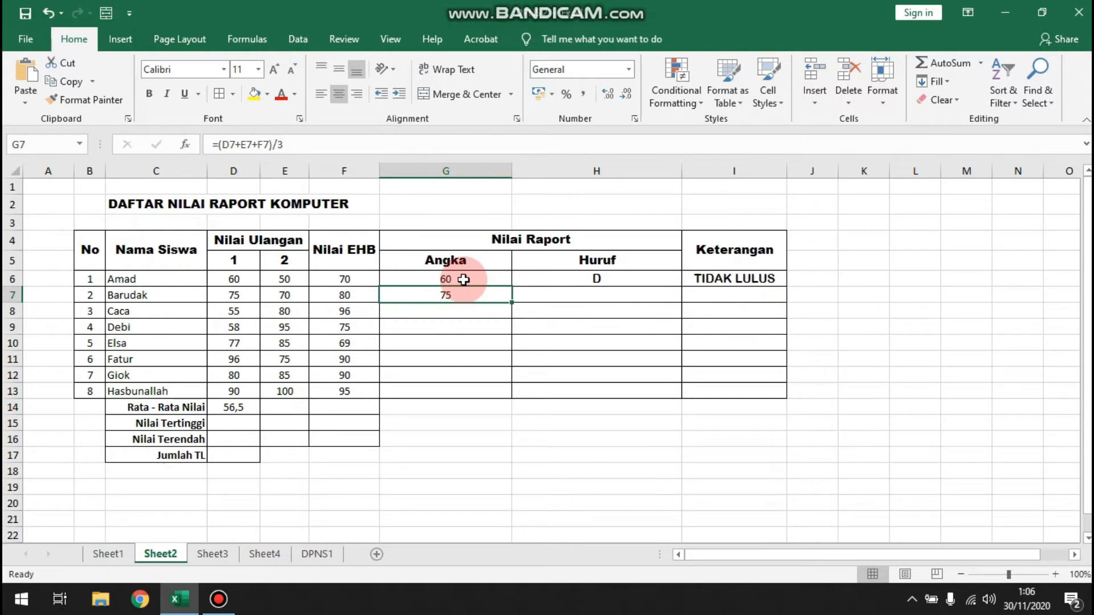
# - Test the row 6 formulas by changing the second Nilai Ulangan score in E6 to 54, and restore it to 50
pyautogui.click(286, 278)
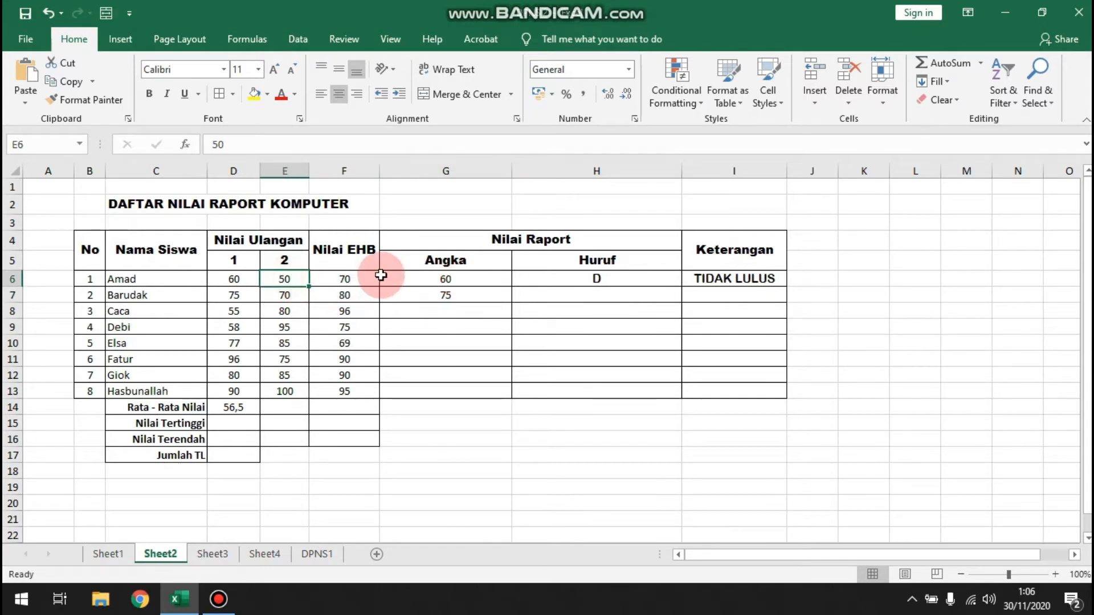
pyautogui.write('5')
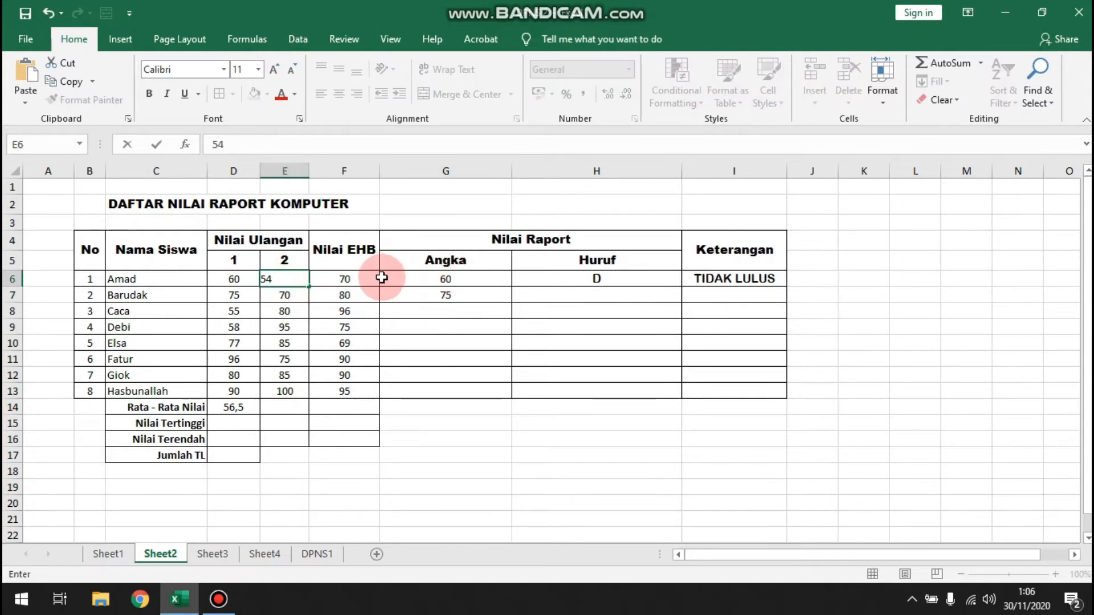
pyautogui.write('4')
pyautogui.press('Return')
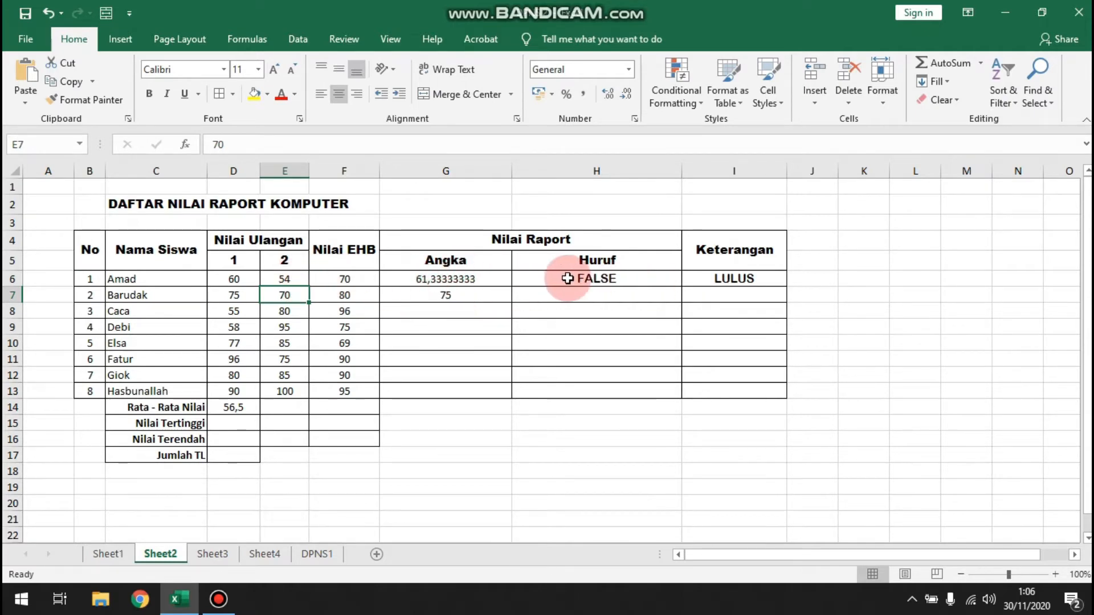
pyautogui.click(302, 278)
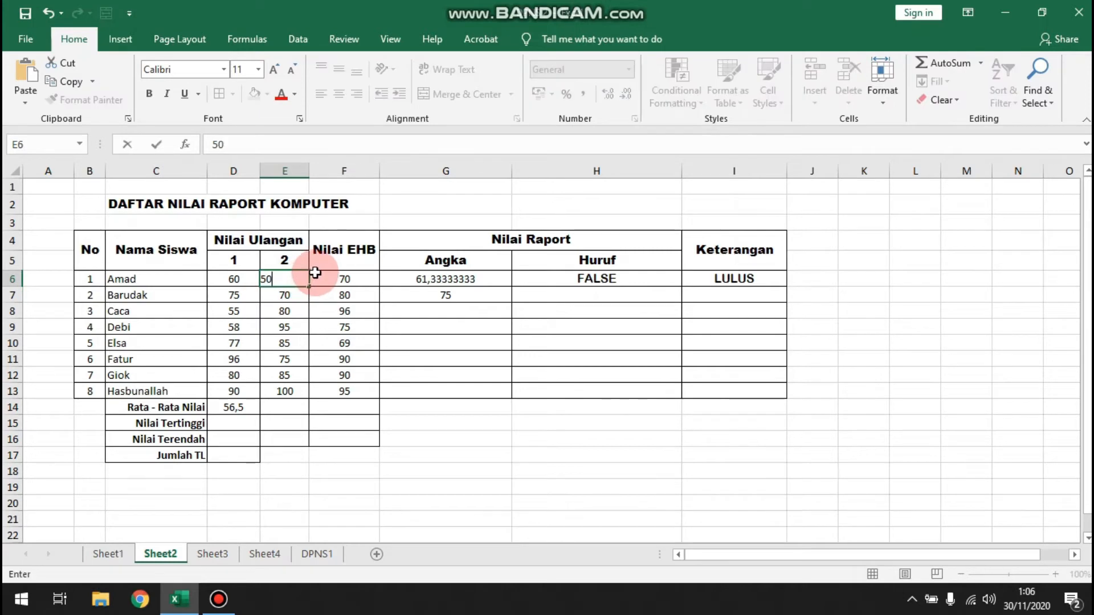
pyautogui.write('50')
pyautogui.press('Return')
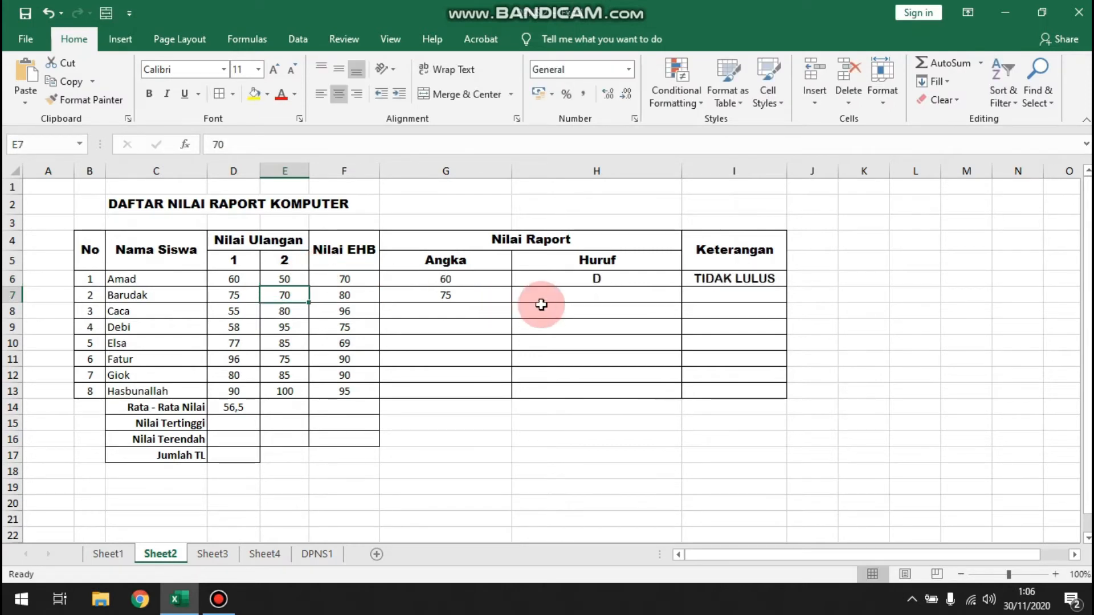
# - Fill the Angka formula from G7 down through G13
pyautogui.click(466, 294)
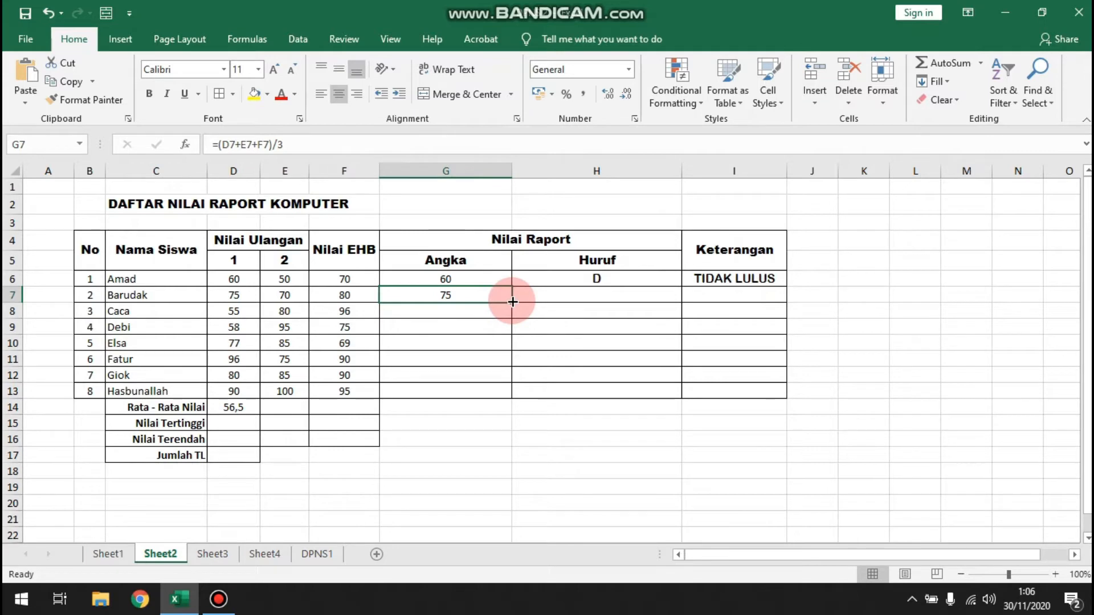
pyautogui.moveTo(512, 302); pyautogui.dragTo(512, 397)
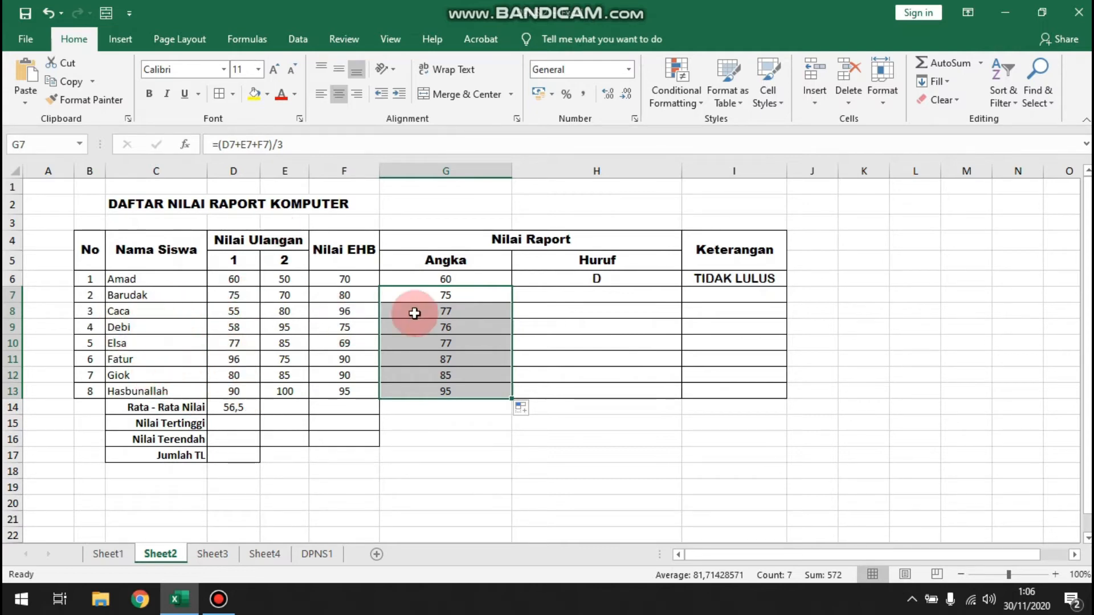
# - Examine the nested IF formula in H6 of the Huruf column, going through each G6 threshold and the letter it assigns
pyautogui.click(591, 293)
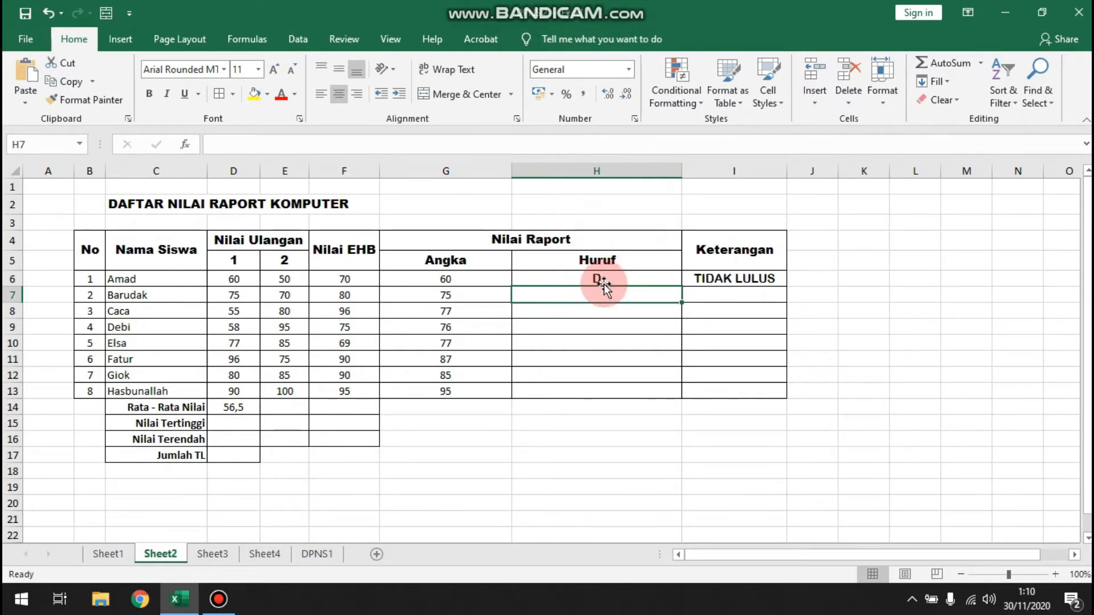
pyautogui.click(591, 278)
pyautogui.click(476, 279)
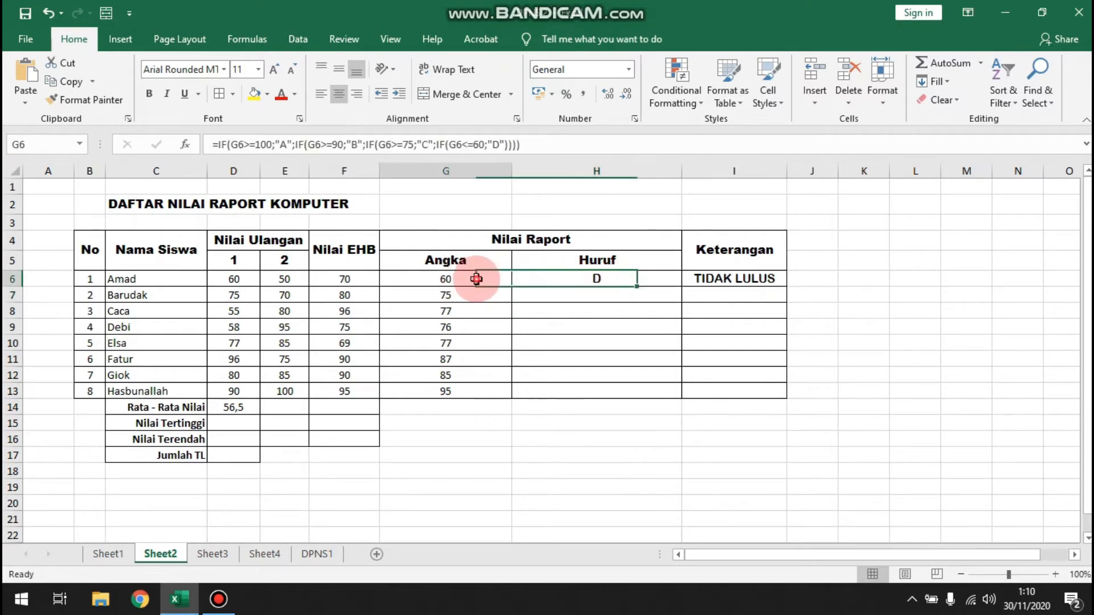
pyautogui.click(555, 279)
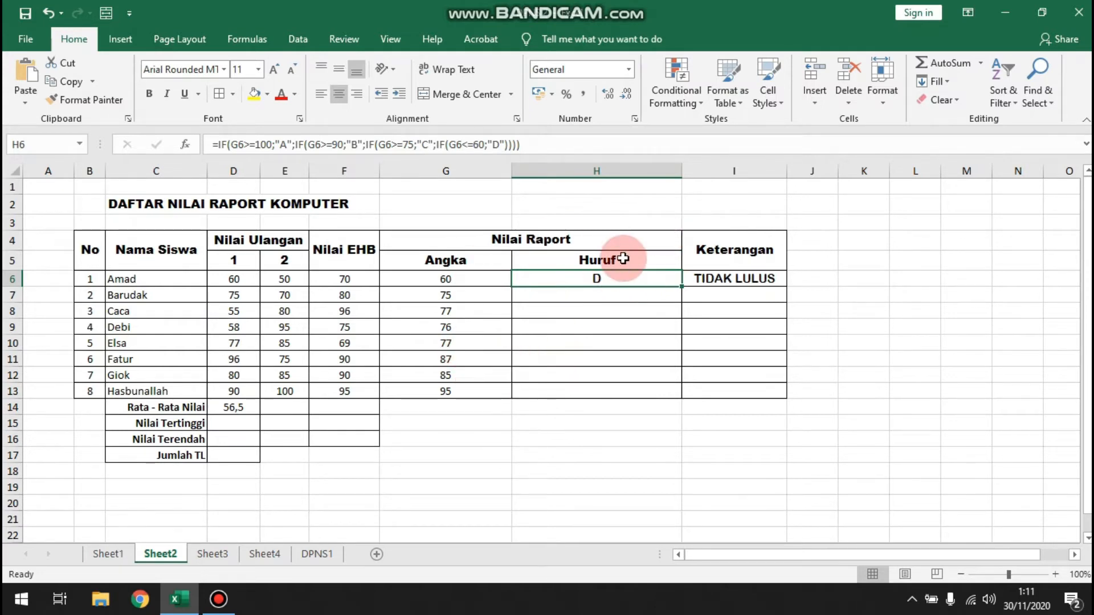
pyautogui.click(619, 294)
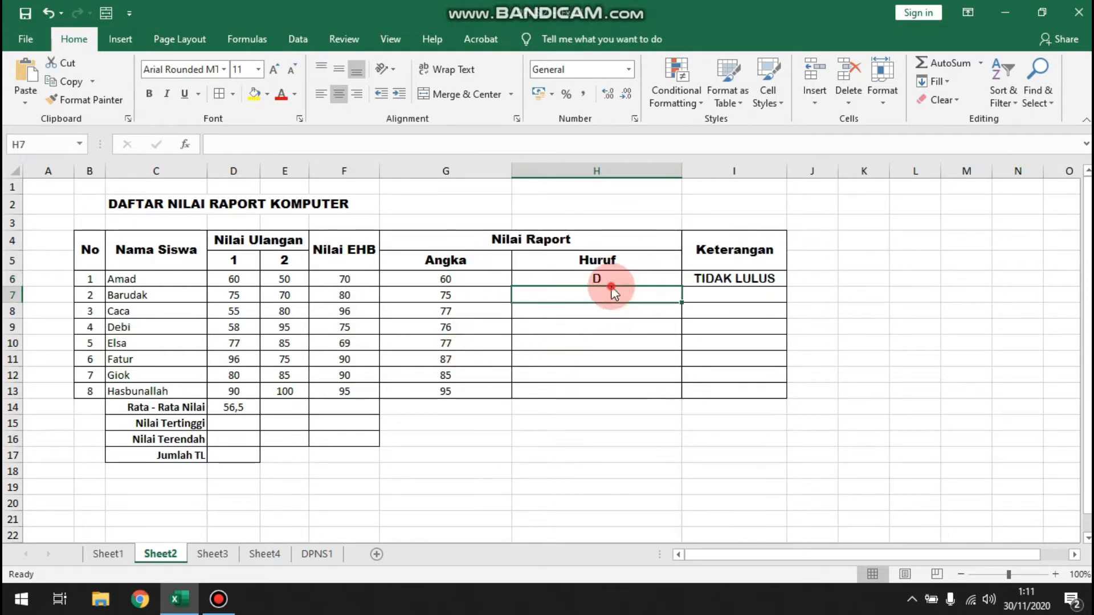
pyautogui.click(604, 279)
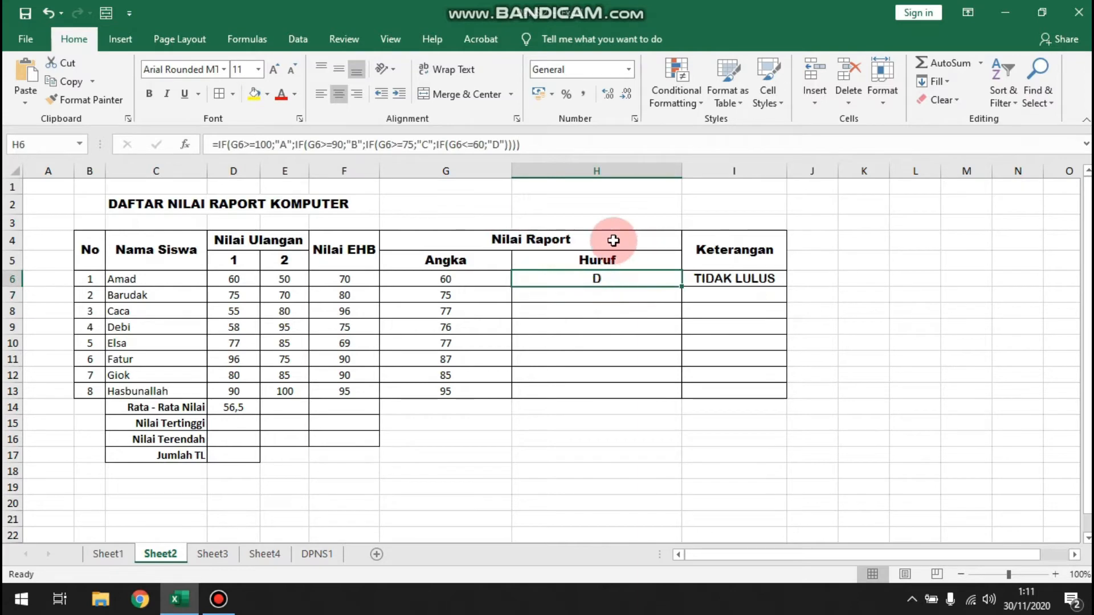
pyautogui.click(220, 147)
pyautogui.click(365, 144)
pyautogui.click(249, 142)
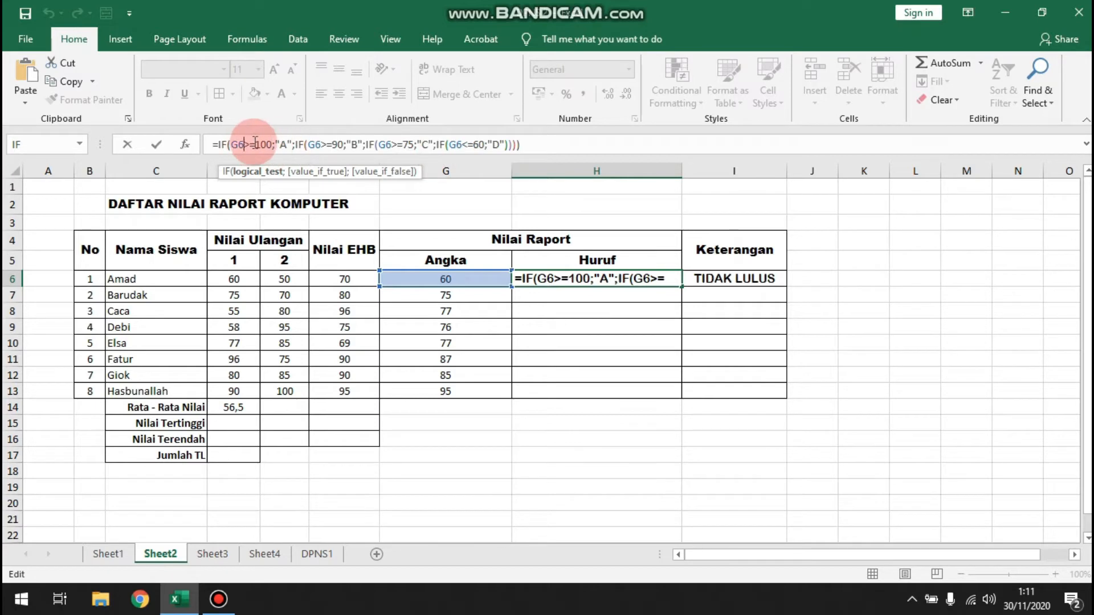
pyautogui.doubleClick(283, 145)
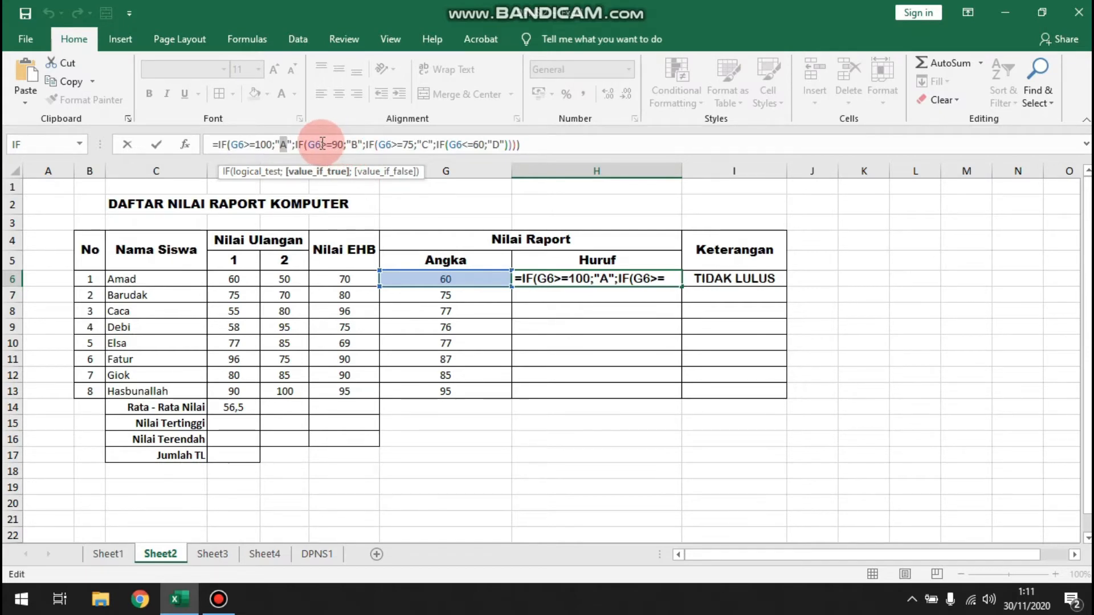
pyautogui.doubleClick(353, 144)
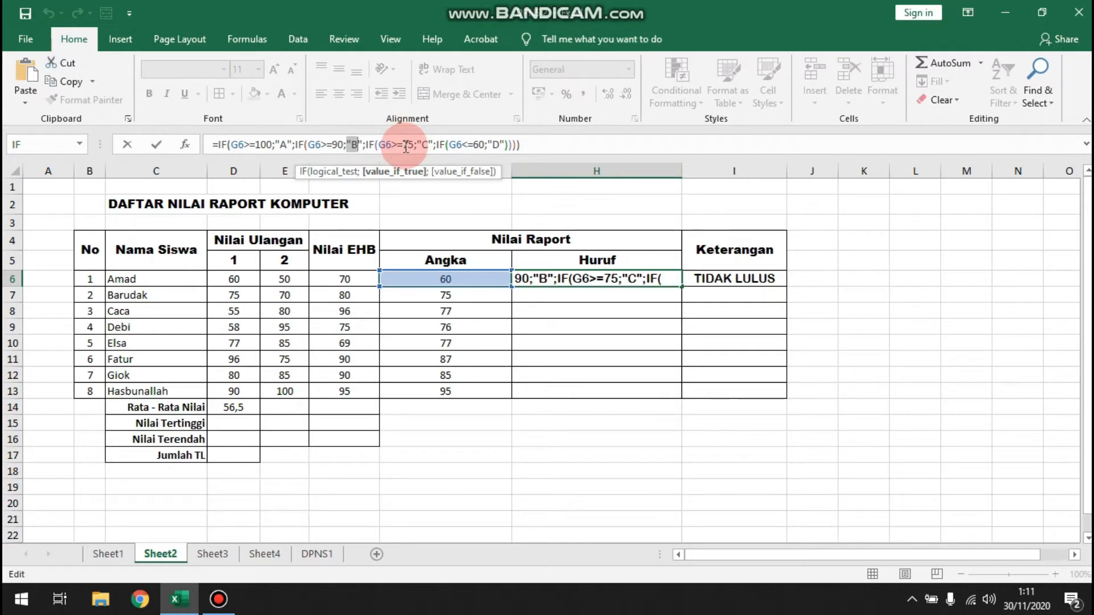
pyautogui.doubleClick(409, 146)
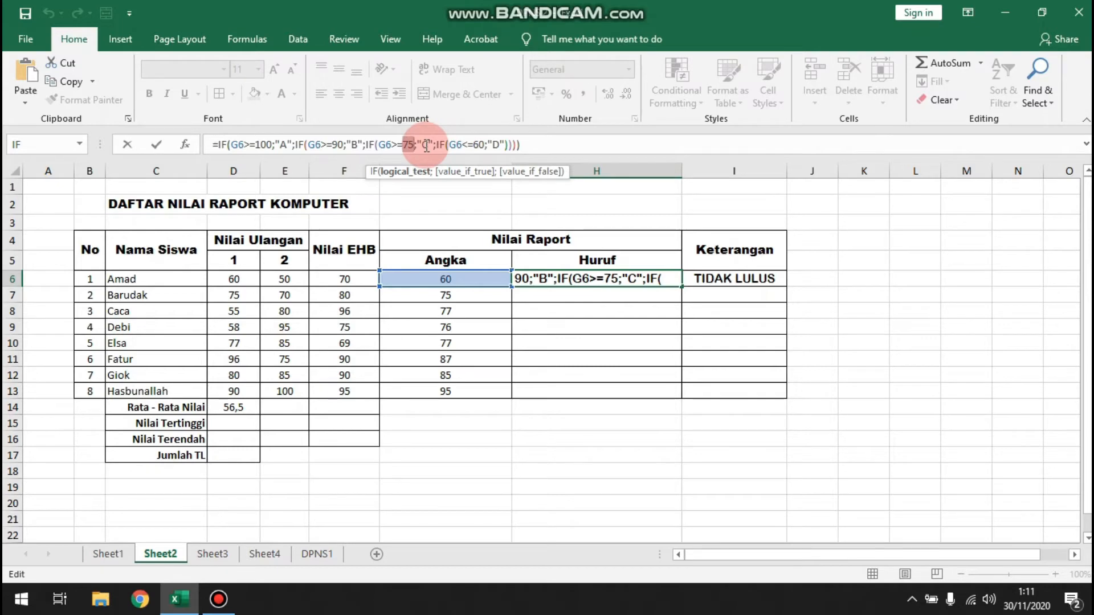
pyautogui.click(422, 145)
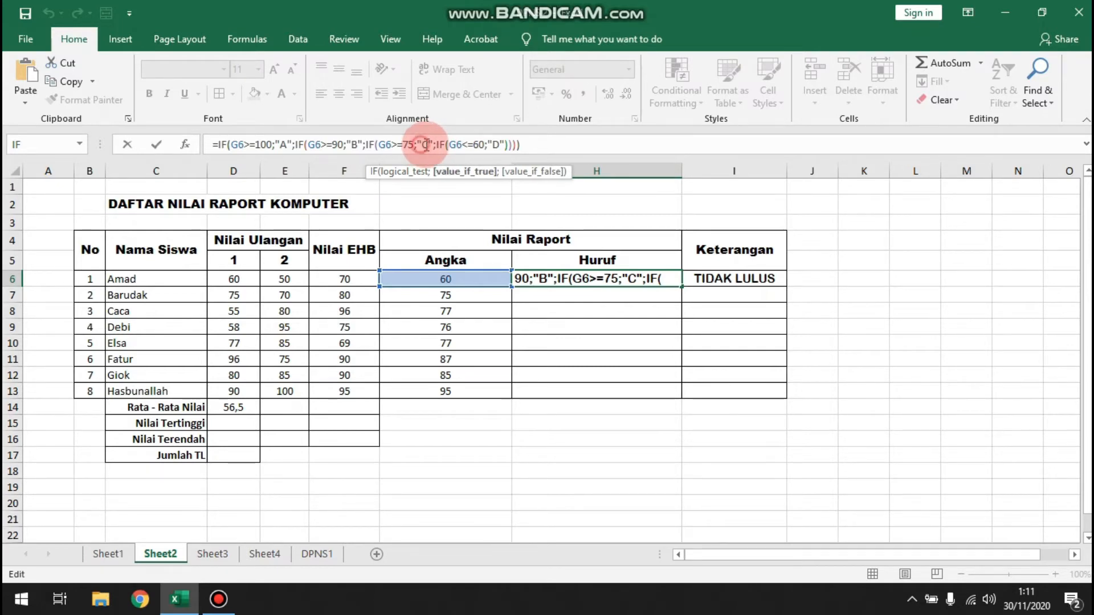
pyautogui.click(464, 146)
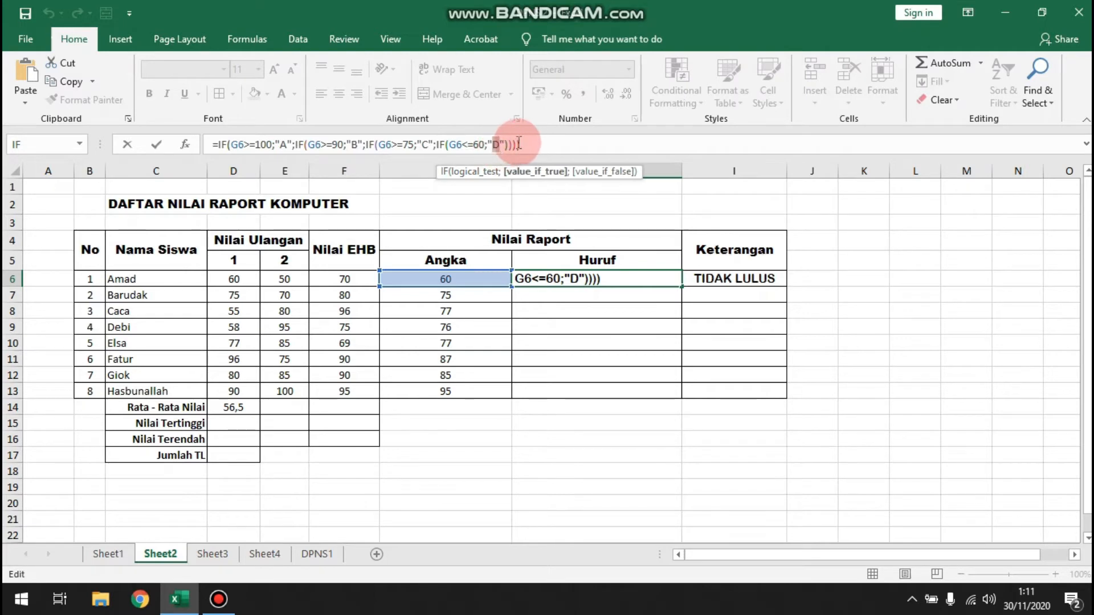
pyautogui.click(543, 142)
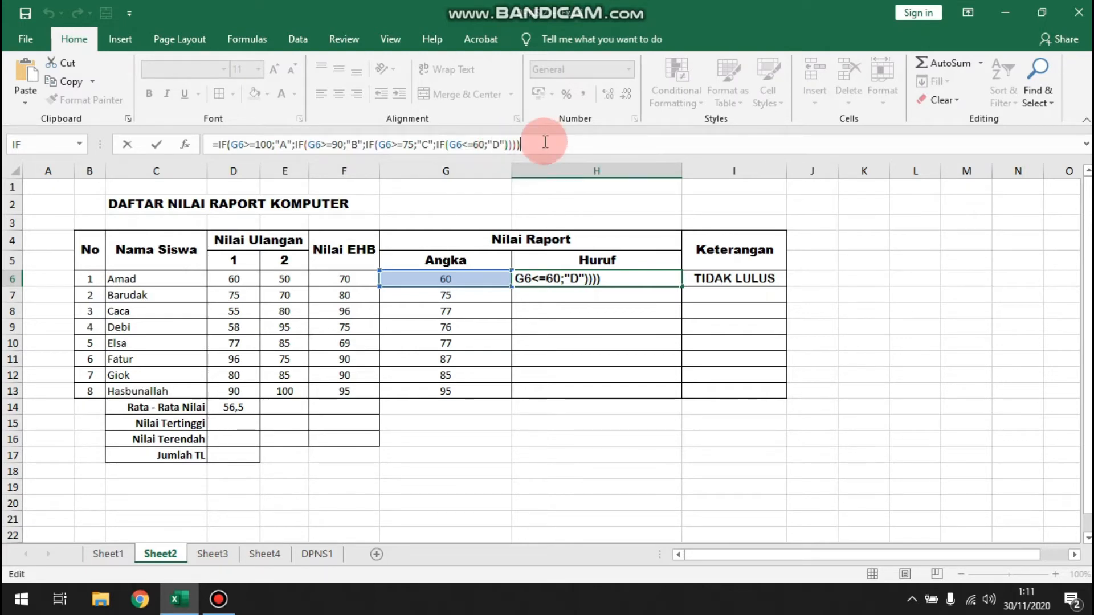
pyautogui.press('Return')
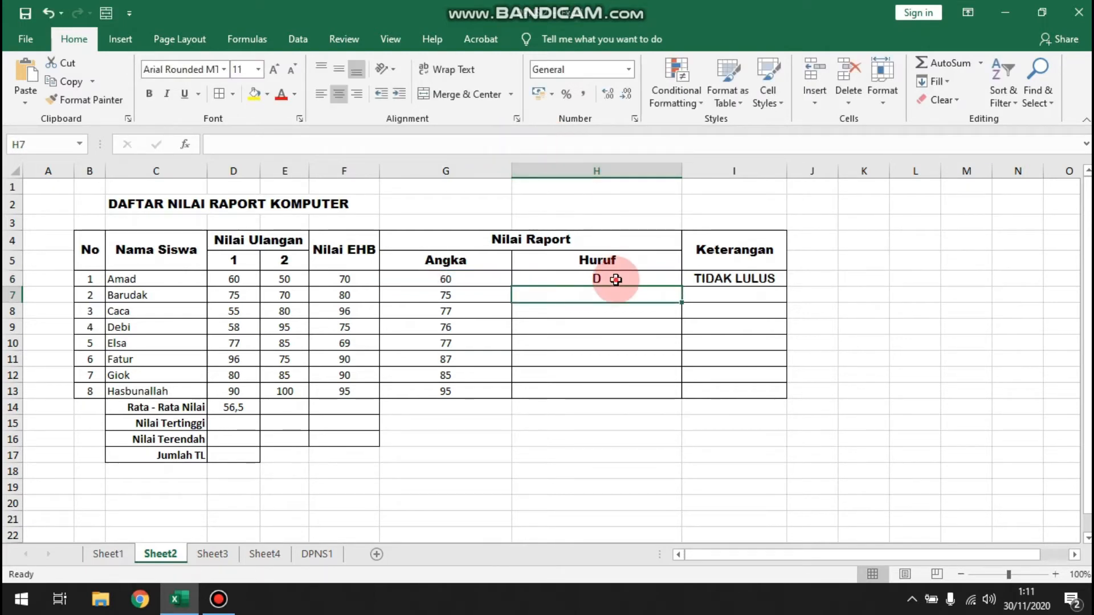
# - Fill the letter-grade formula from H6 down through H13 in the Huruf column
pyautogui.click(616, 279)
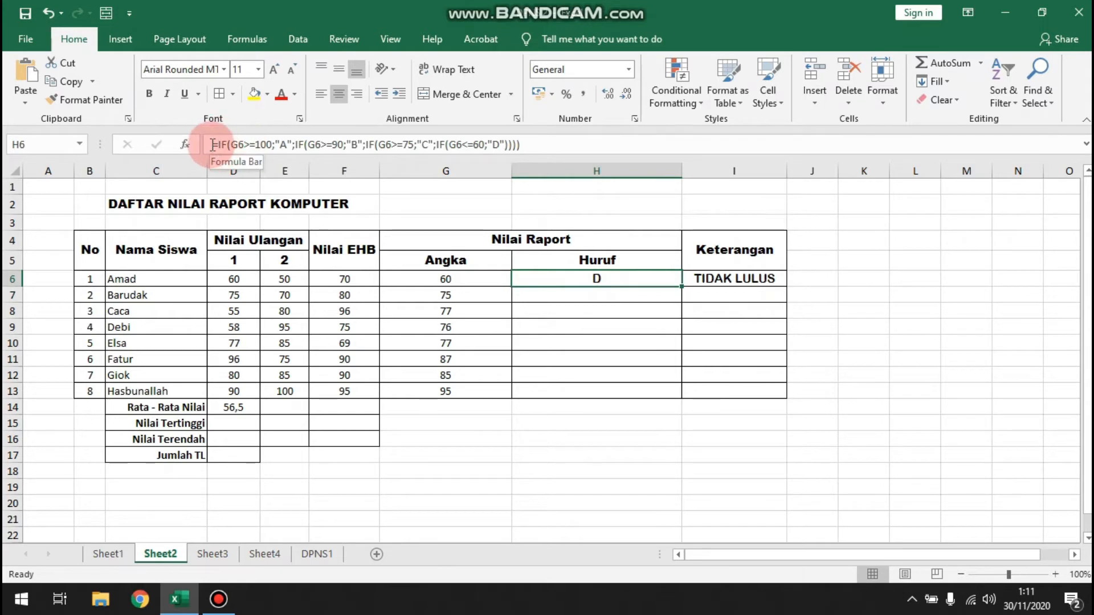
pyautogui.moveTo(212, 144); pyautogui.dragTo(516, 145)
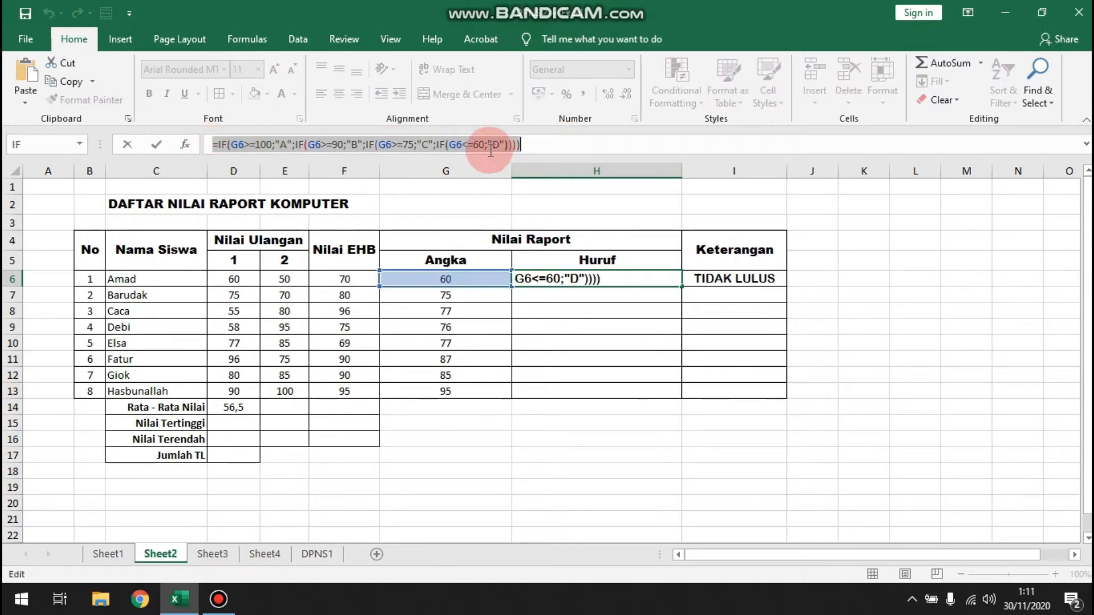
pyautogui.click(575, 149)
pyautogui.click(618, 297)
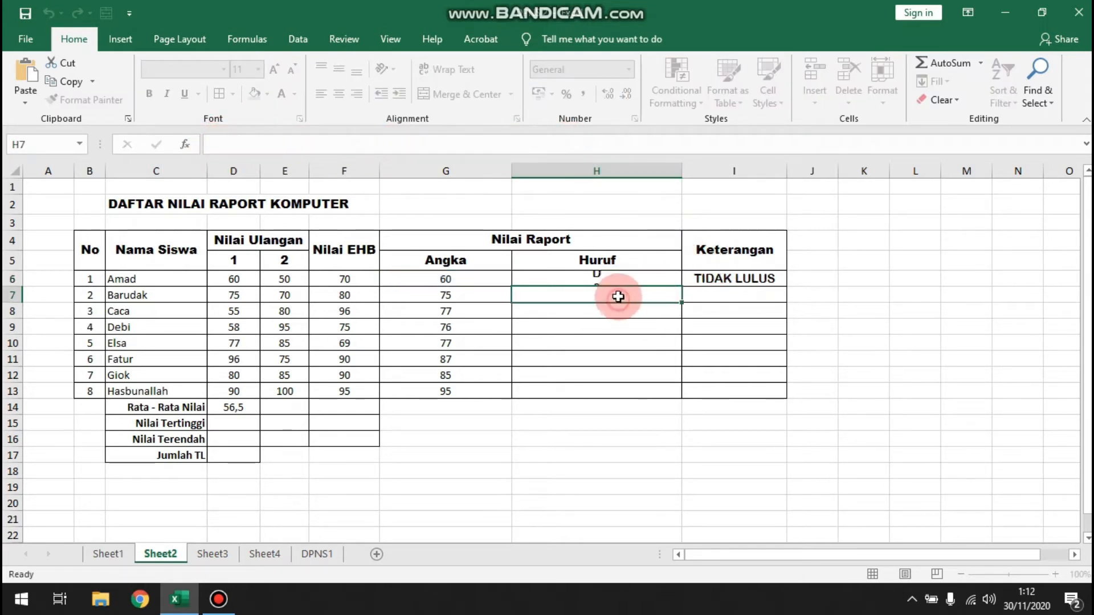
pyautogui.click(621, 280)
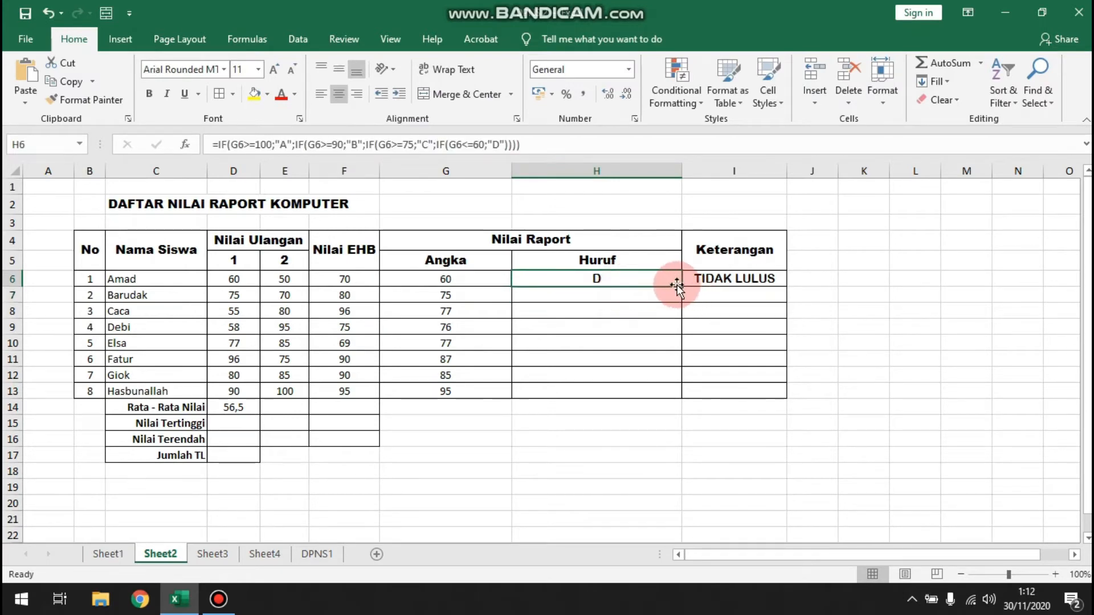
pyautogui.moveTo(681, 286); pyautogui.dragTo(674, 395)
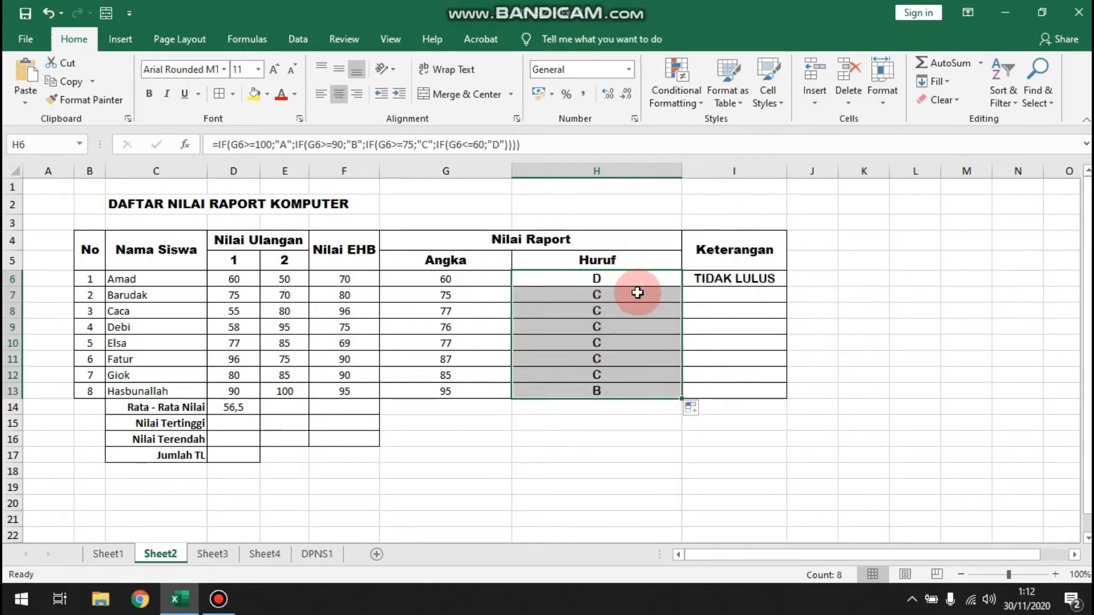
# - Examine the IF formula in I6 of the Keterangan column, going through the G6 conditions for LULUS and TIDAK LULUS
pyautogui.press('Right')
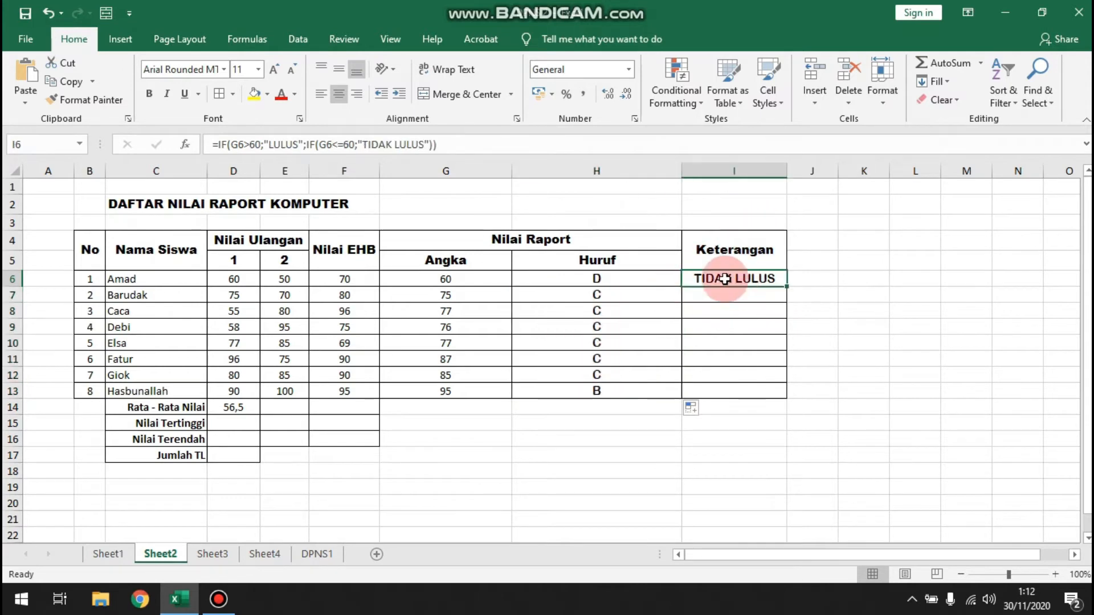
pyautogui.click(709, 262)
pyautogui.click(729, 274)
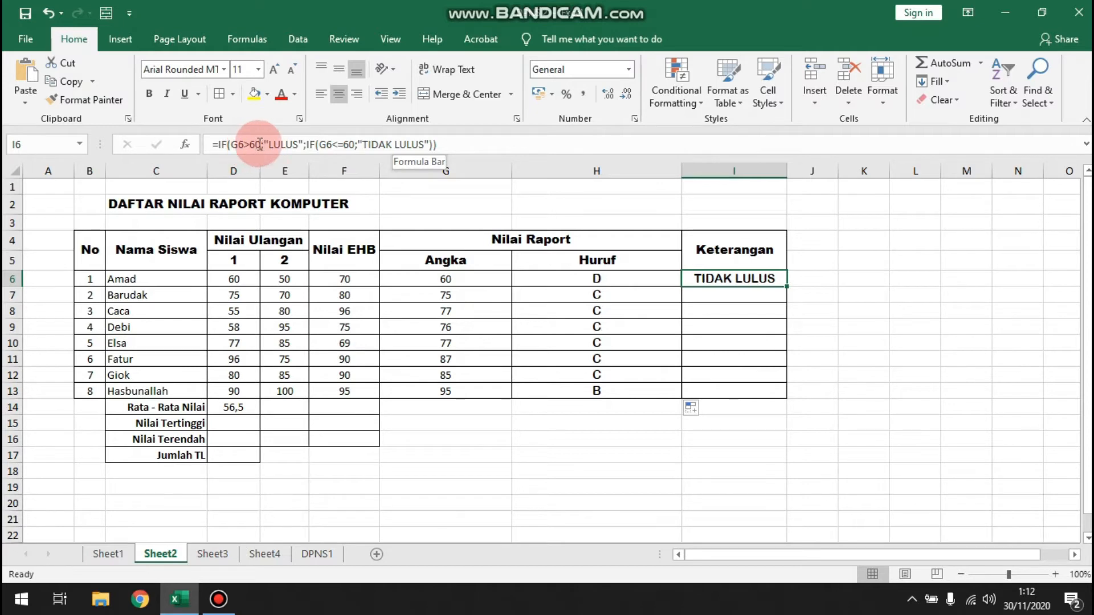
pyautogui.doubleClick(288, 144)
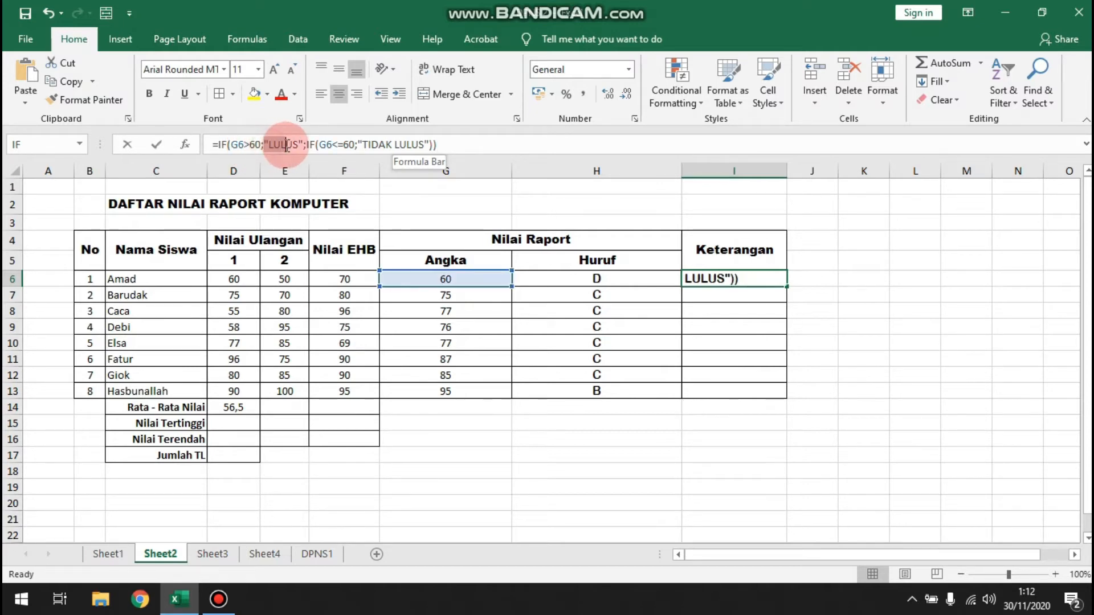
pyautogui.moveTo(293, 145); pyautogui.dragTo(302, 145)
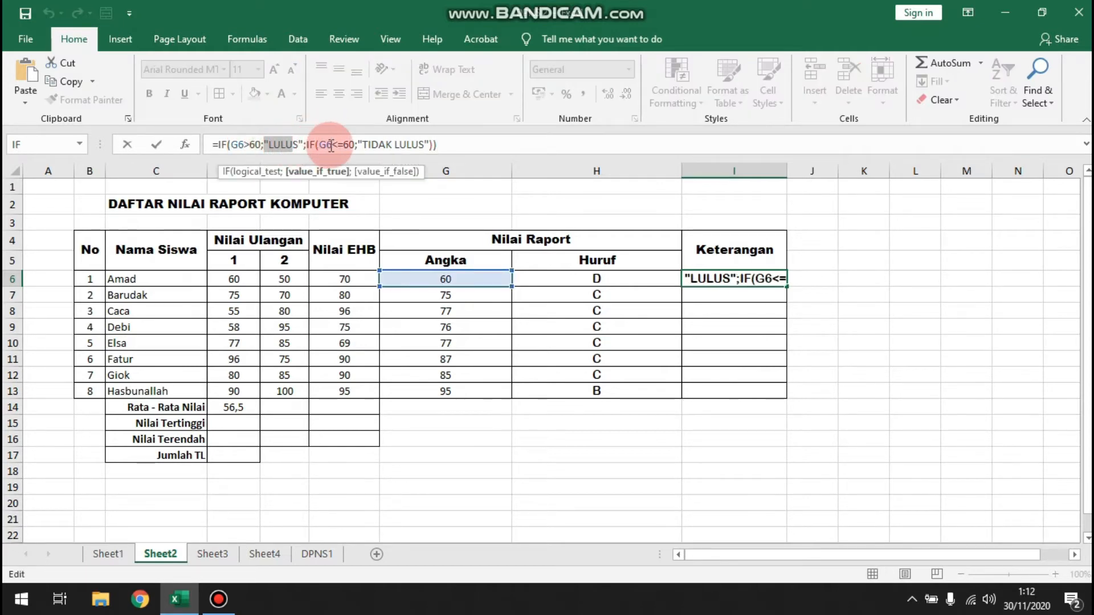
pyautogui.click(330, 146)
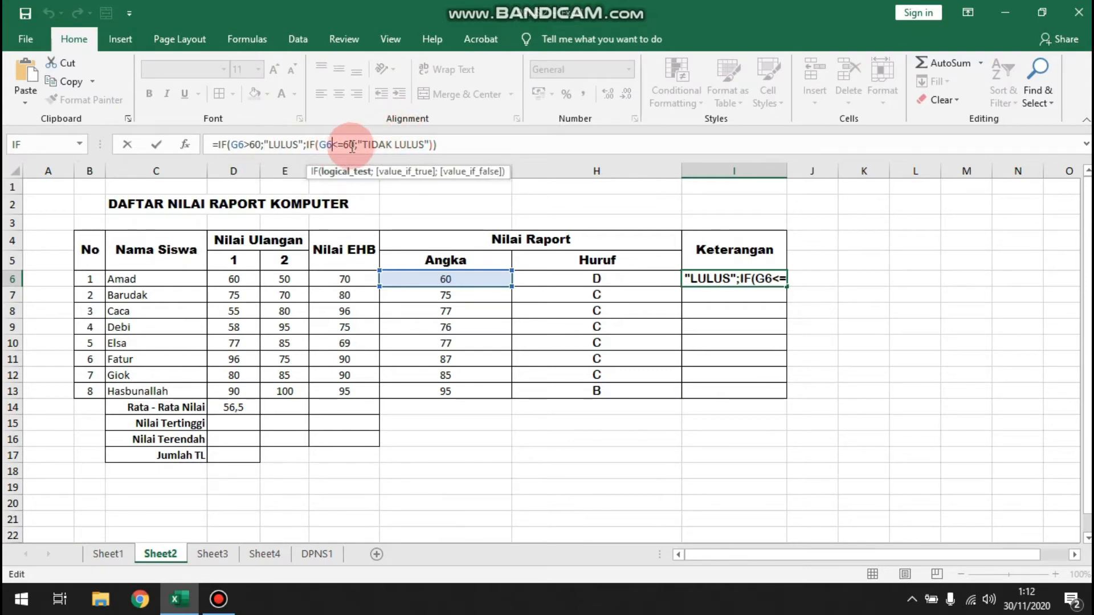
pyautogui.moveTo(362, 145); pyautogui.dragTo(485, 142)
pyautogui.click(486, 142)
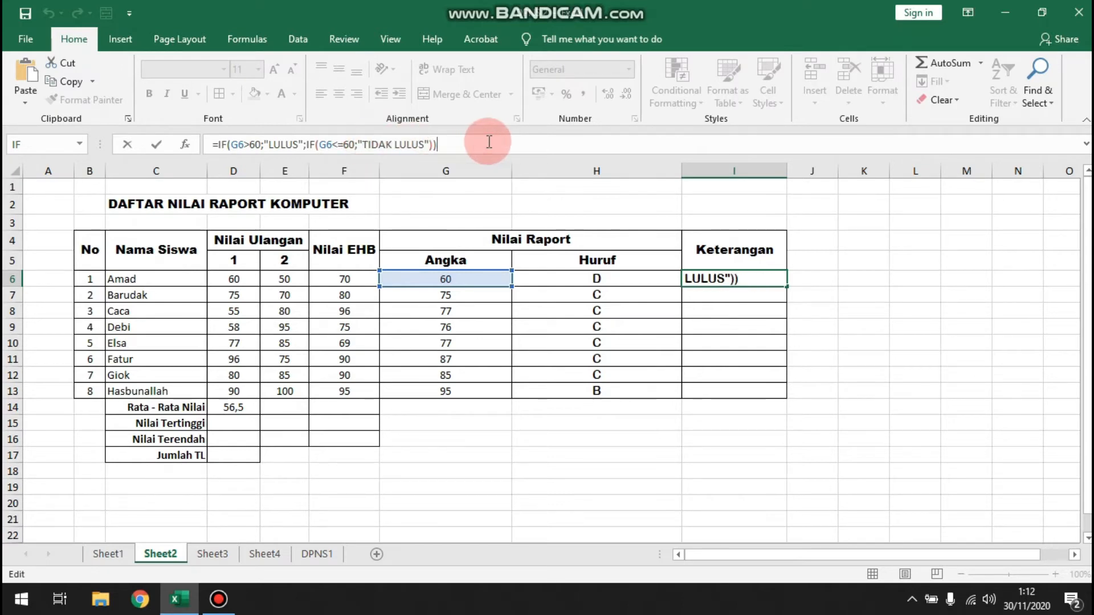
pyautogui.press('Return')
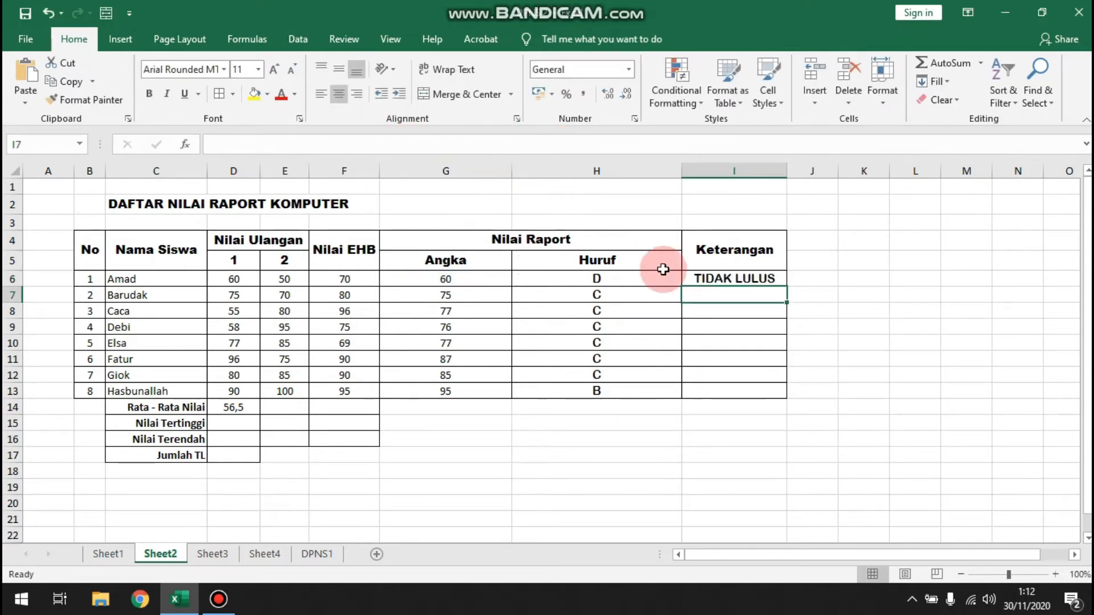
# - Fill the pass/fail formula from I6 down through I13 in the Keterangan column and check the filled cells
pyautogui.click(716, 273)
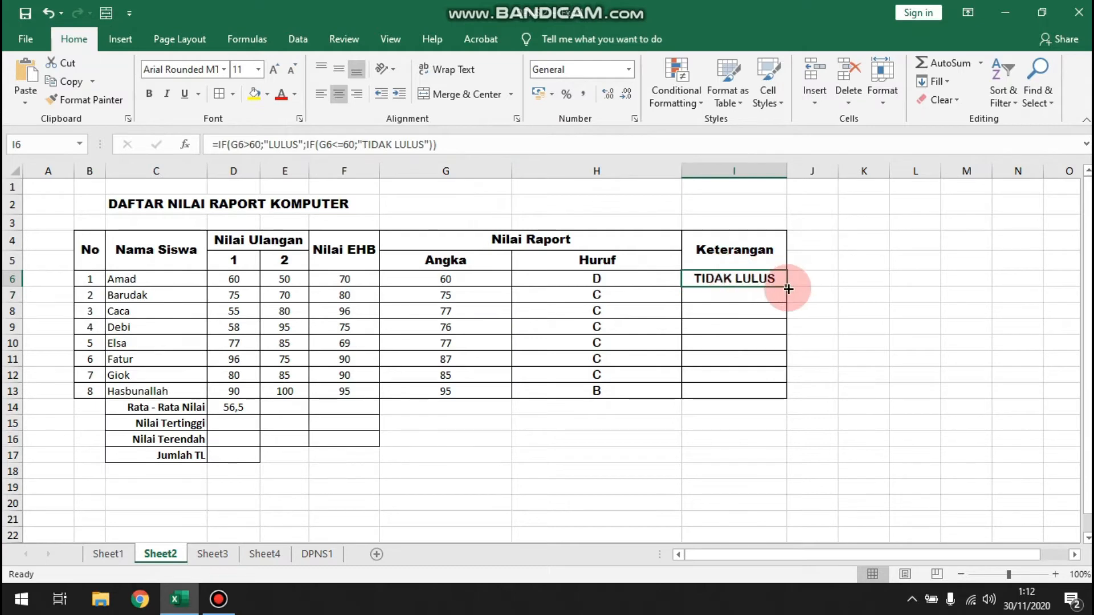
pyautogui.moveTo(786, 287); pyautogui.dragTo(779, 392)
pyautogui.click(630, 361)
pyautogui.click(748, 306)
pyautogui.click(753, 342)
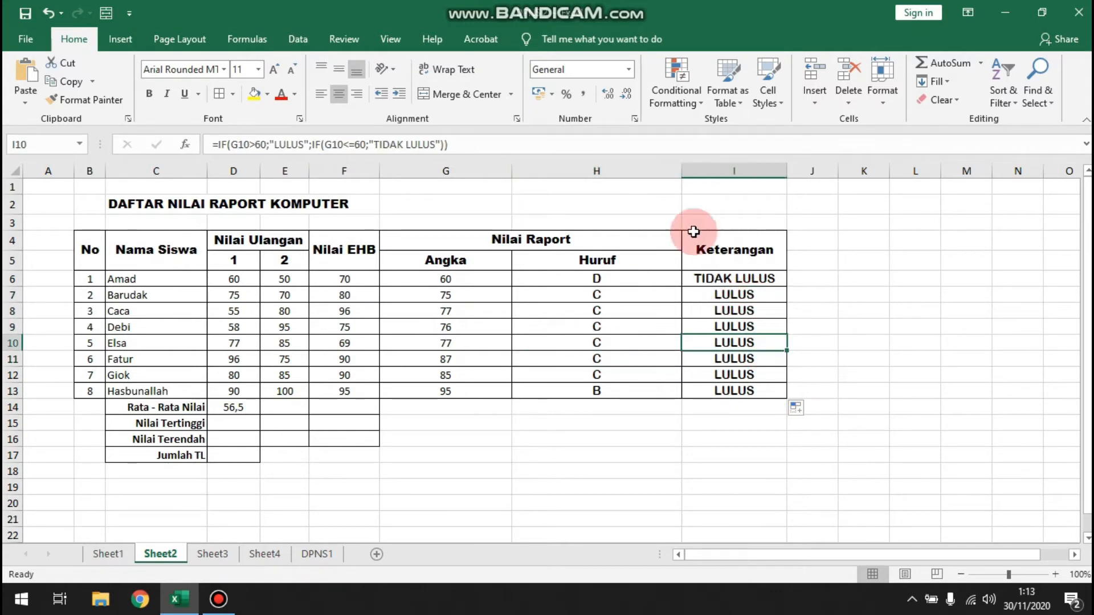
pyautogui.click(730, 299)
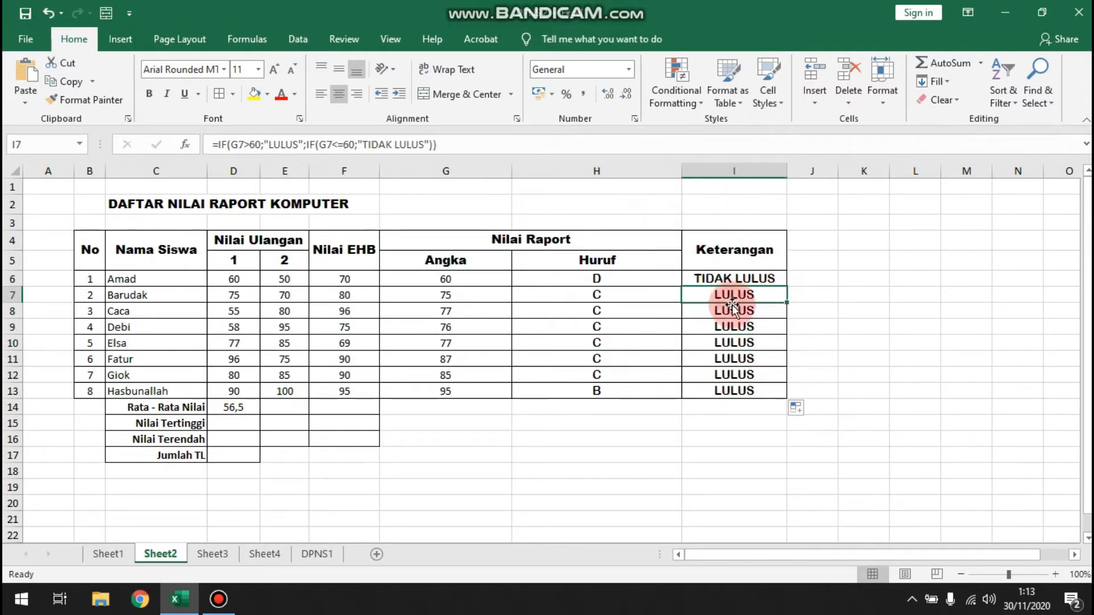
pyautogui.click(174, 279)
pyautogui.click(753, 279)
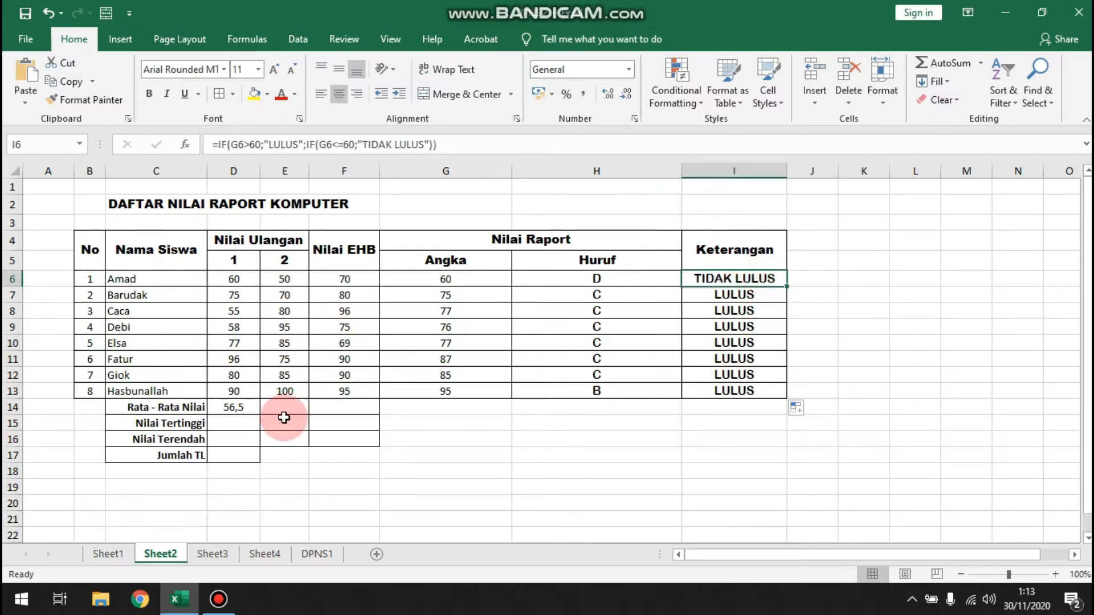
# - Correct the Rata - Rata Nilai formula for the first Nilai Ulangan in D14 to =(D6+D7+D8+D9+D10+D11+D12)/8
pyautogui.click(179, 410)
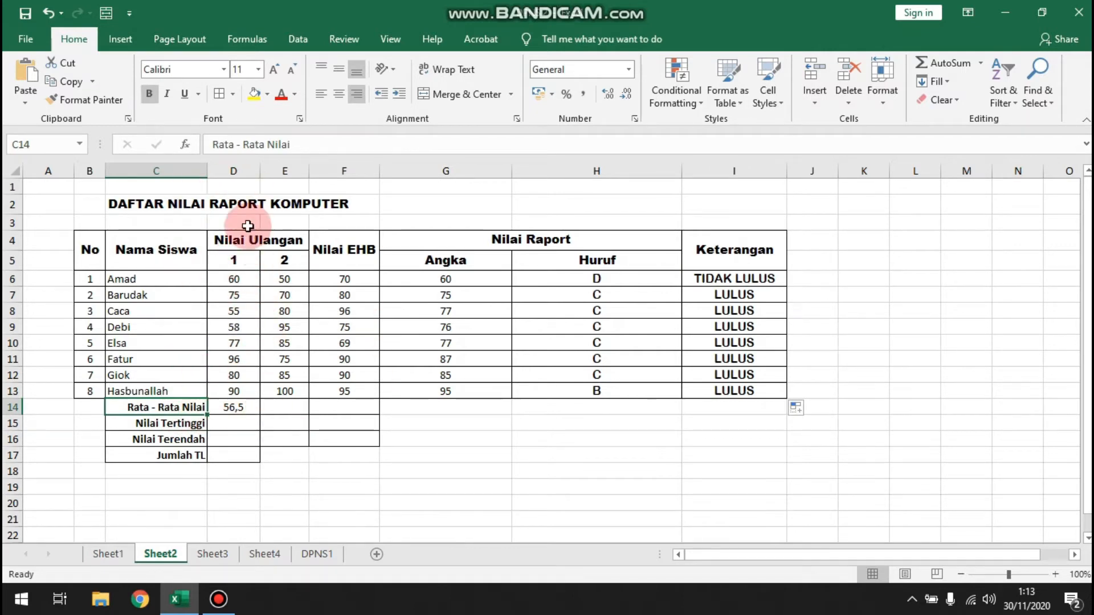
pyautogui.click(247, 410)
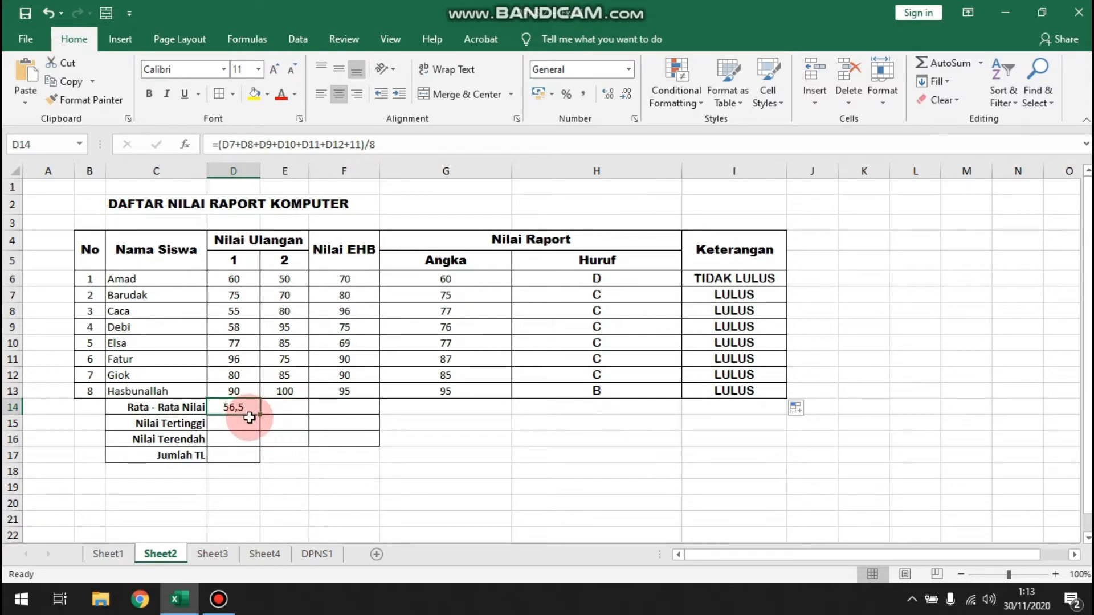
pyautogui.click(256, 278)
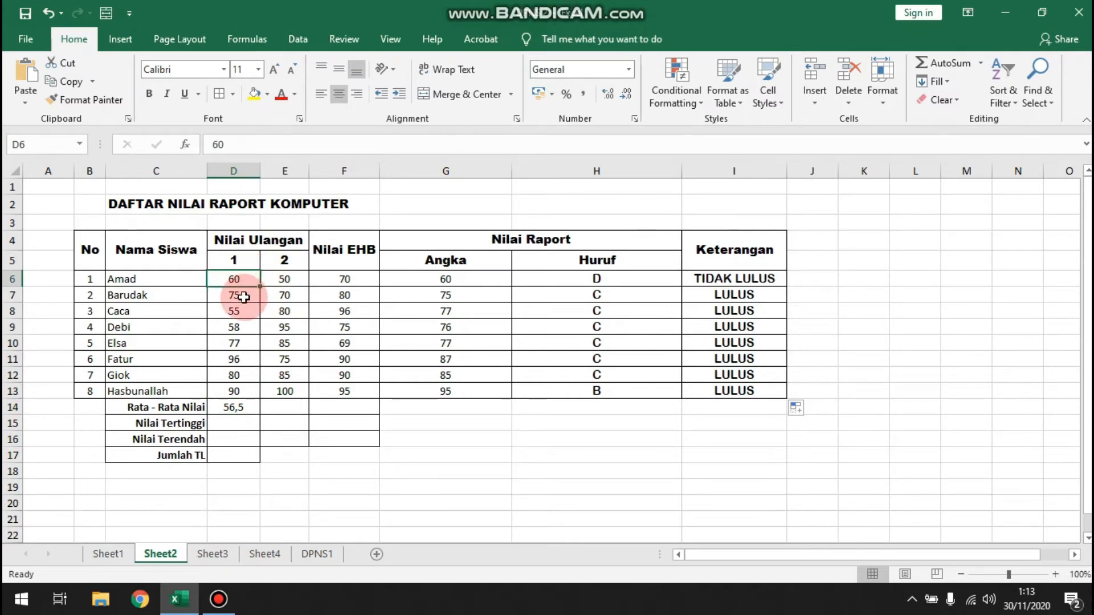
pyautogui.click(237, 327)
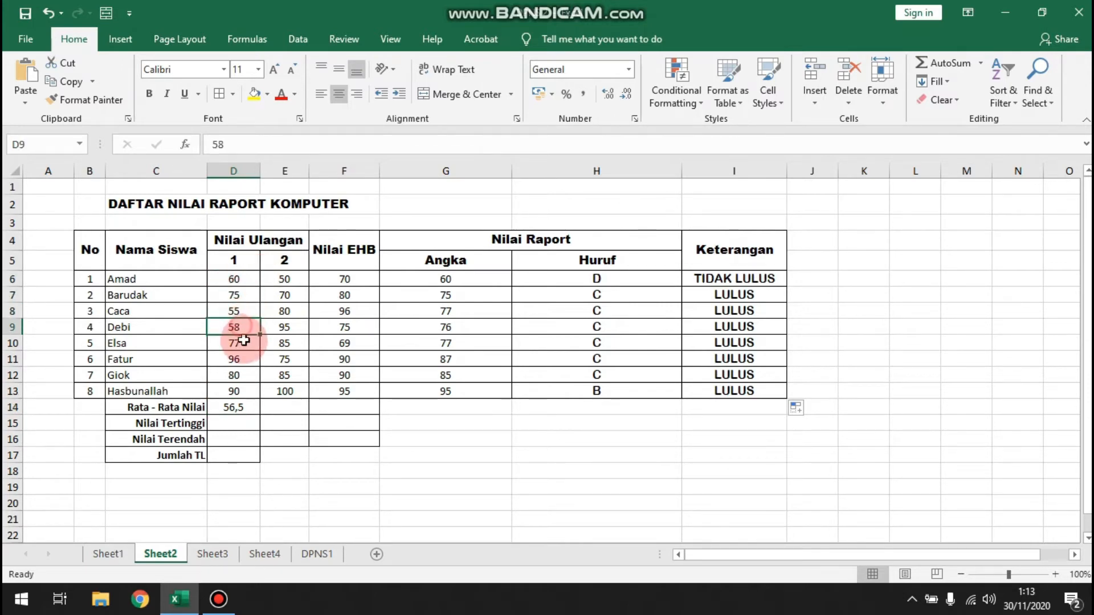
pyautogui.click(224, 392)
pyautogui.moveTo(243, 283); pyautogui.dragTo(235, 399)
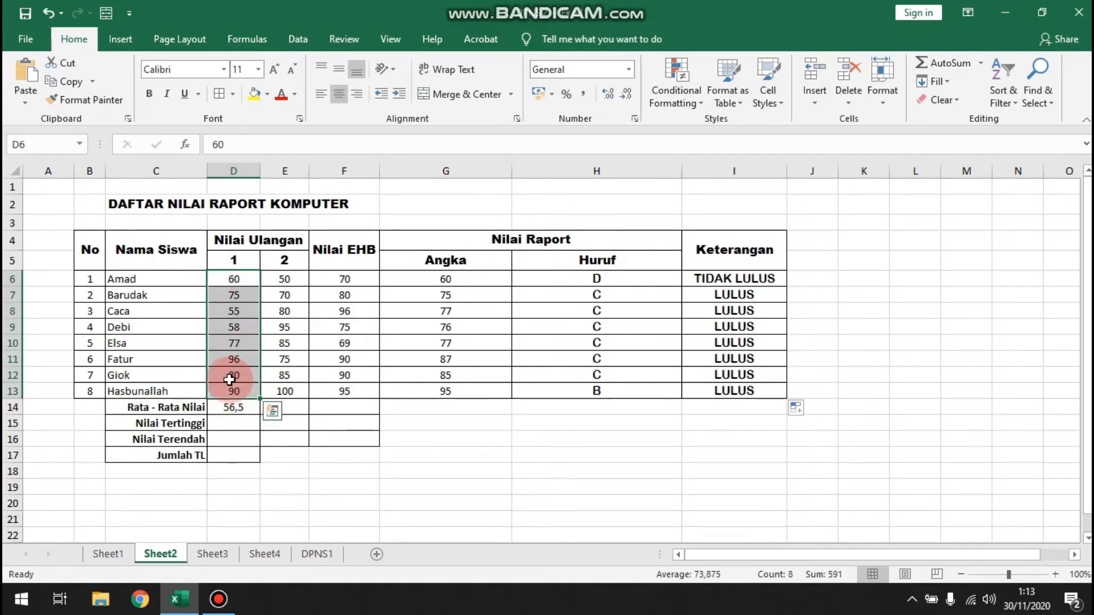
pyautogui.click(244, 408)
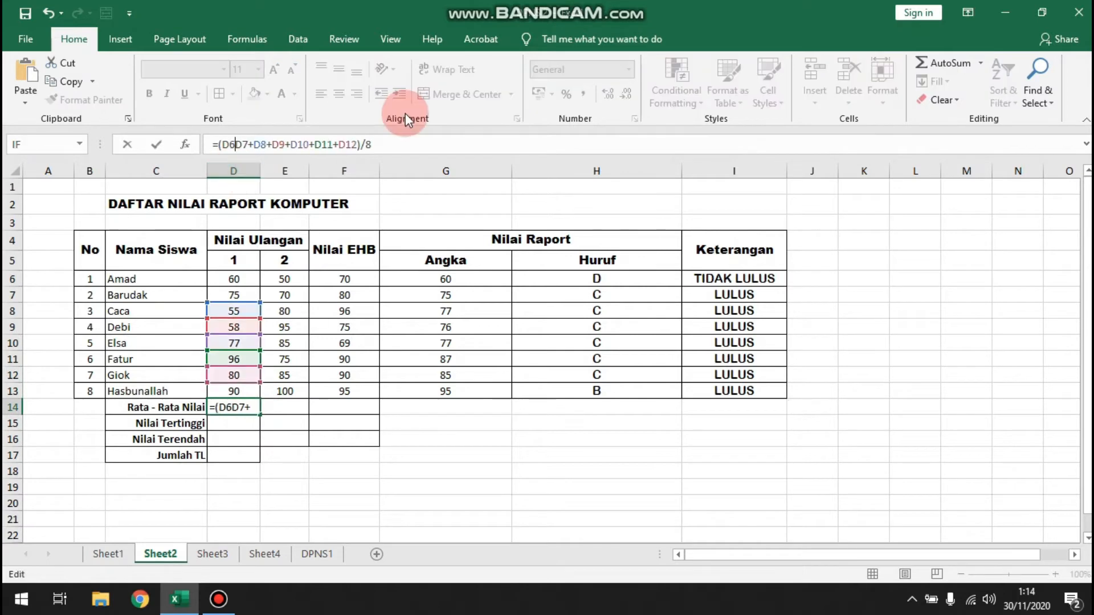
pyautogui.write('+')
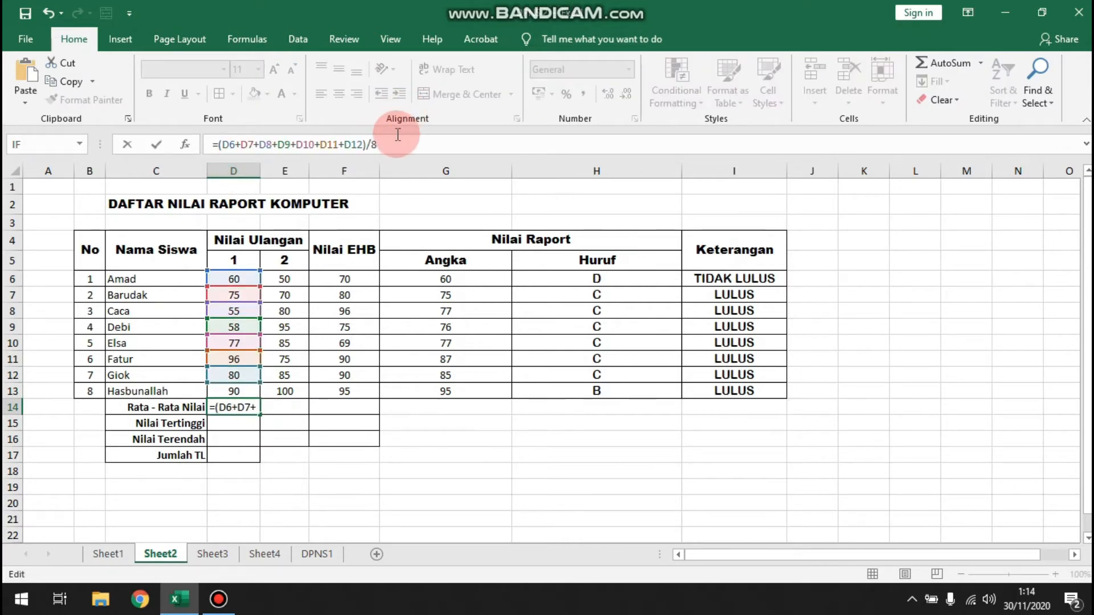
pyautogui.press('Return')
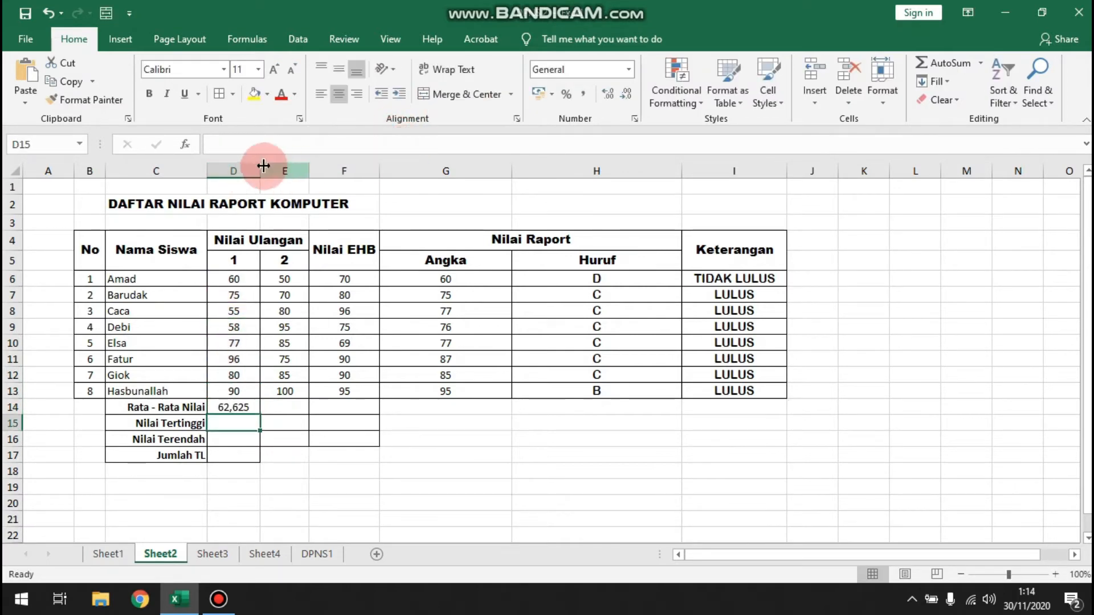
# - Review the average formula in D14 term by term, from the summed cells to the division by 8
pyautogui.click(246, 148)
pyautogui.click(237, 405)
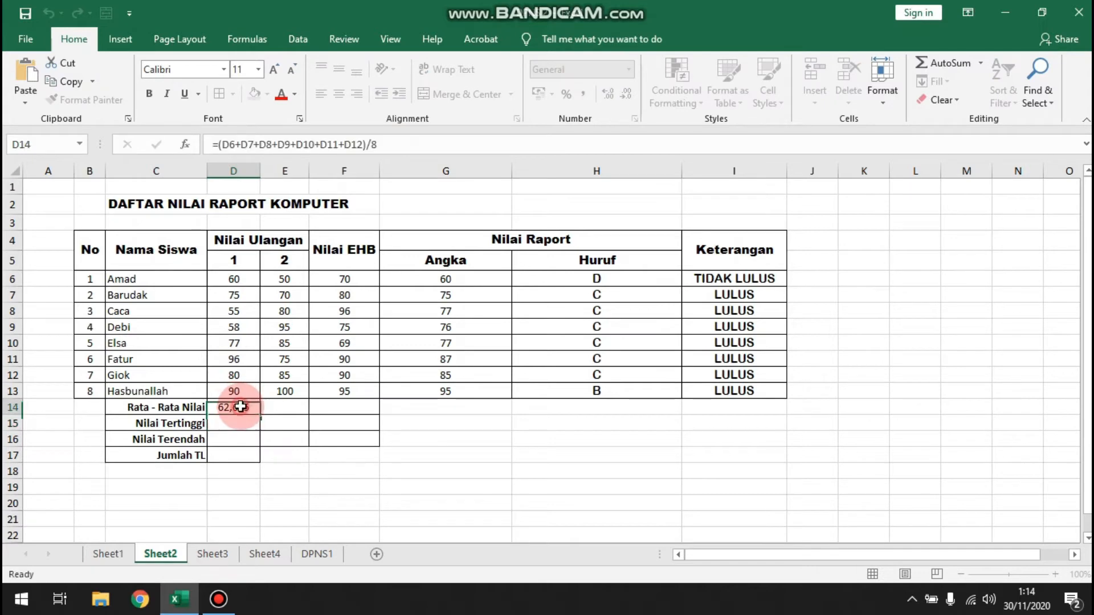
pyautogui.click(230, 147)
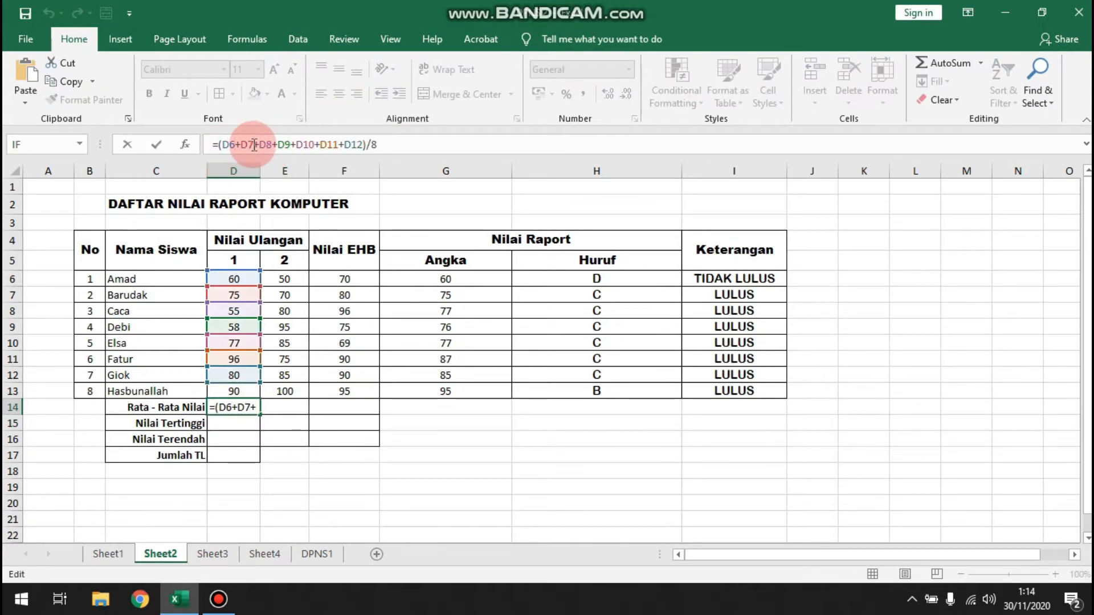
pyautogui.click(288, 144)
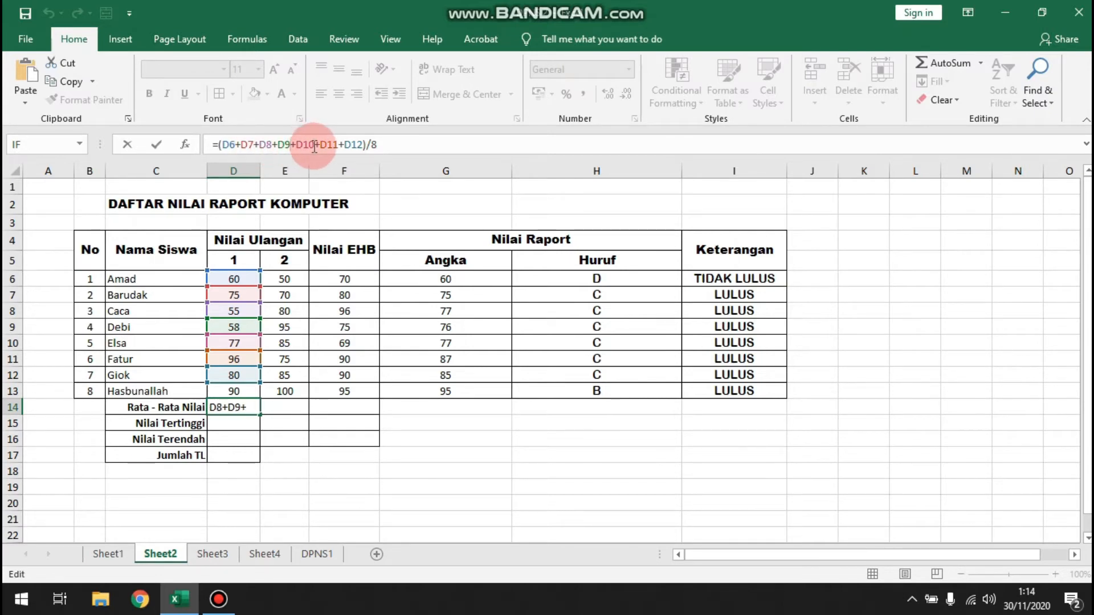
pyautogui.click(338, 144)
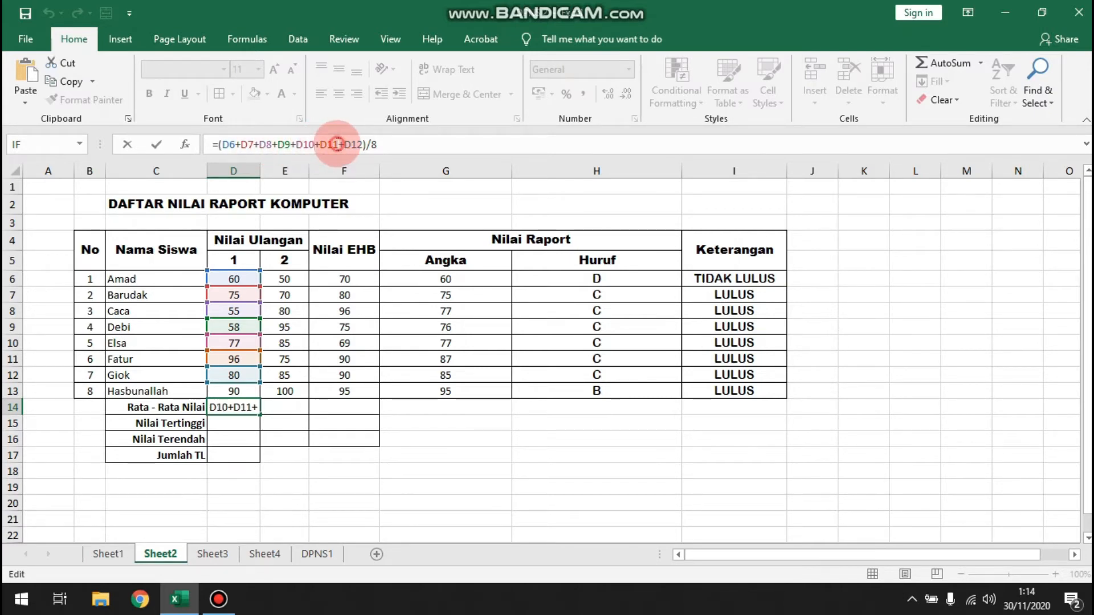
pyautogui.click(362, 146)
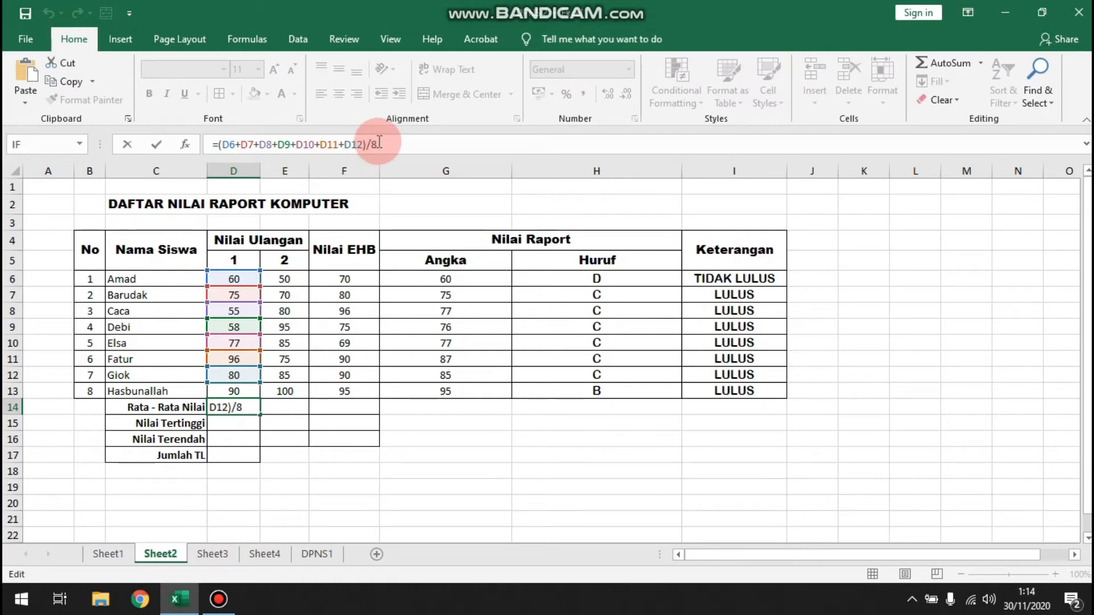
pyautogui.press('Return')
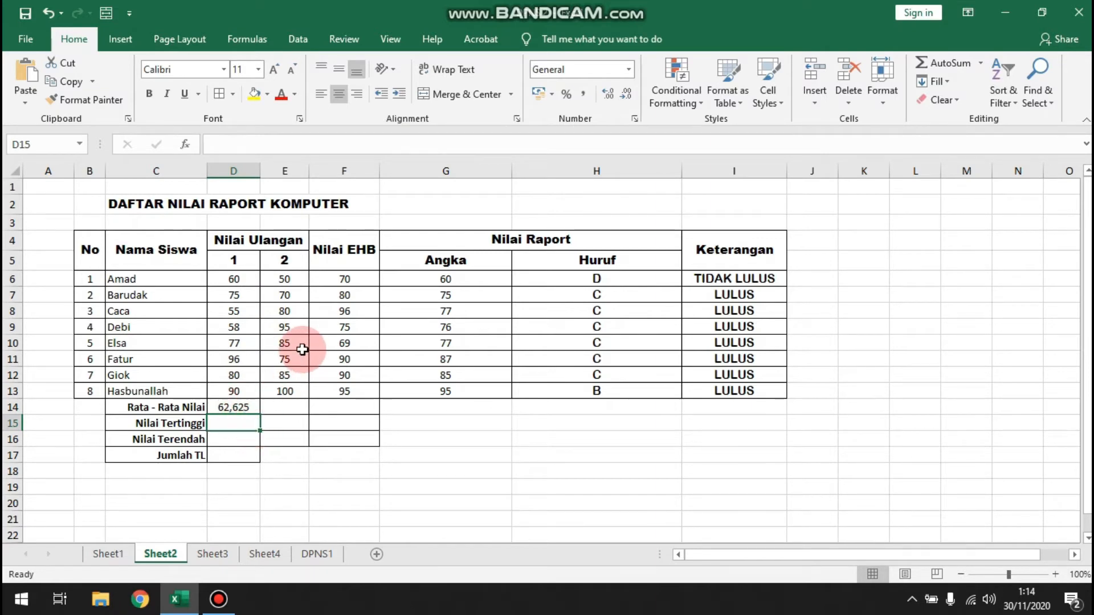
# - Enter the average of the second Nilai Ulangan scores in E14 as =(E6+E7+E8+E9+E10+E11+E12+E13)/8
pyautogui.click(286, 408)
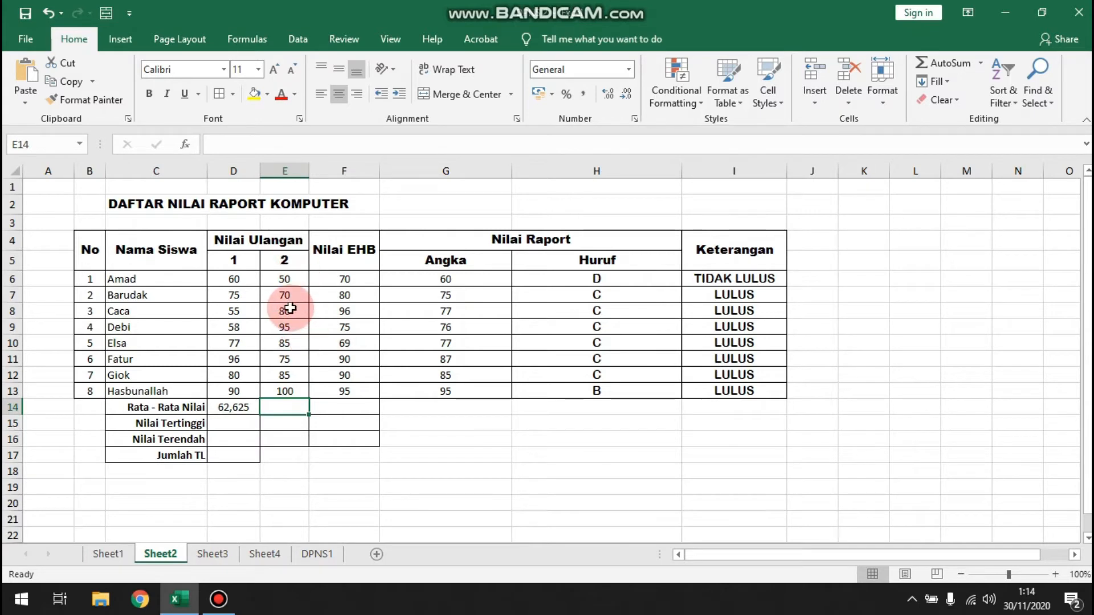
pyautogui.click(274, 147)
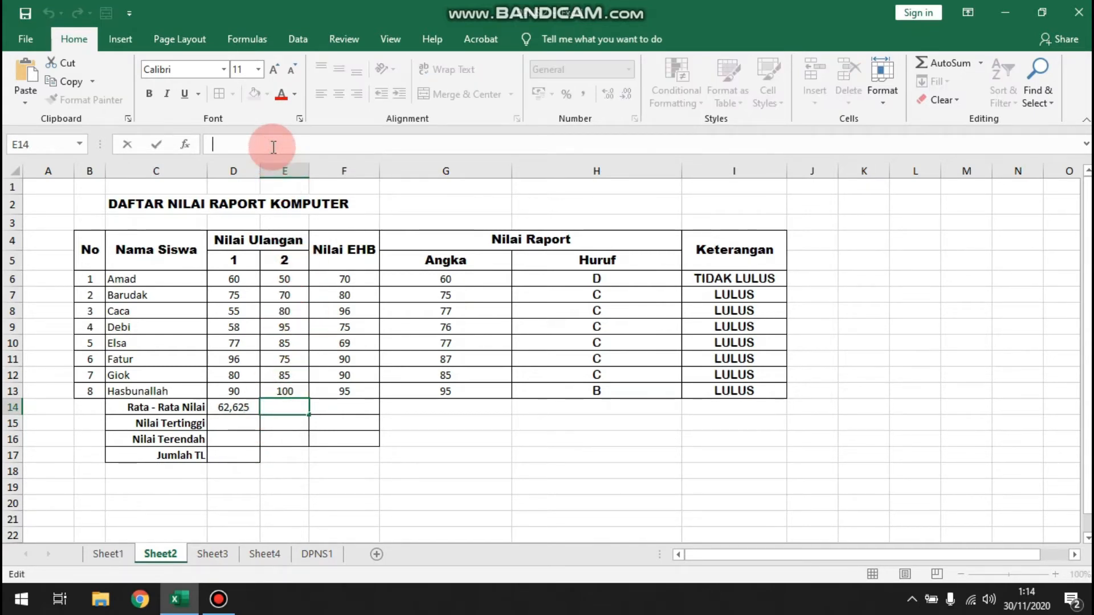
pyautogui.write('=(')
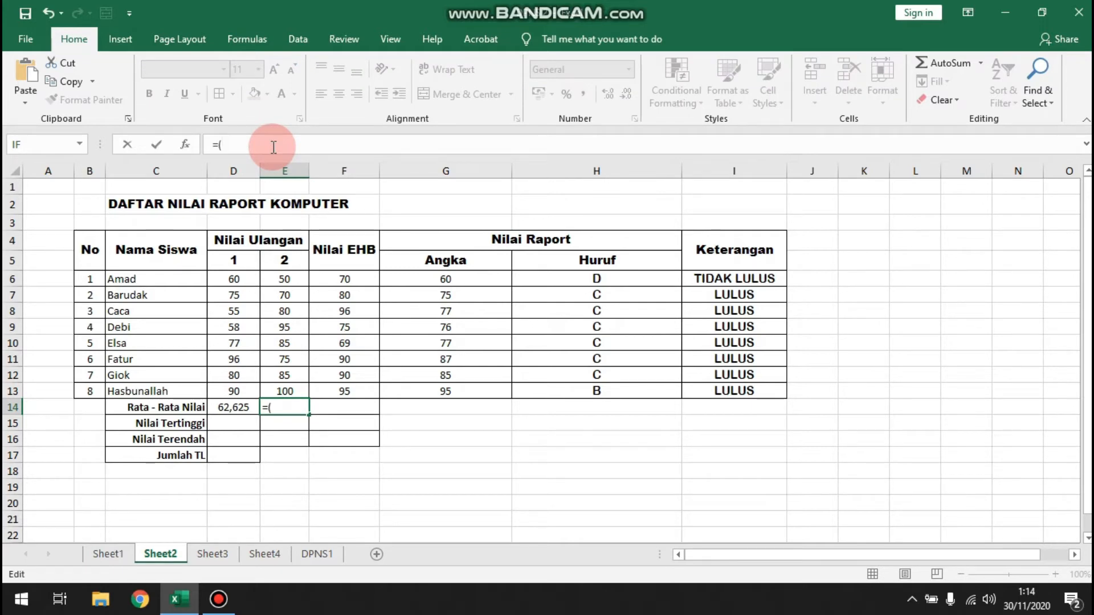
pyautogui.write('E')
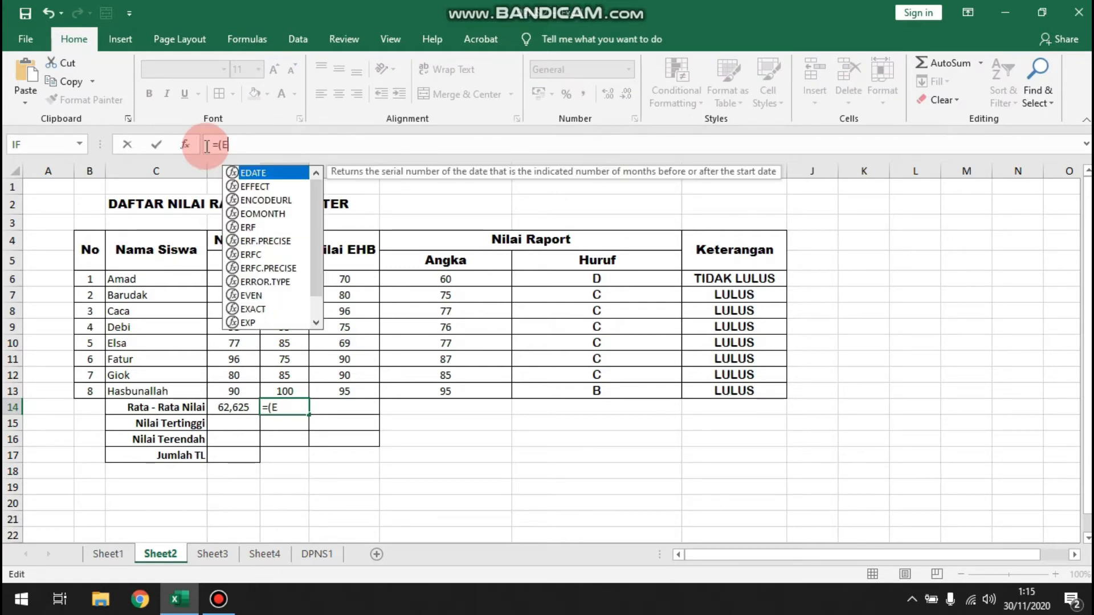
pyautogui.write('6+E7')
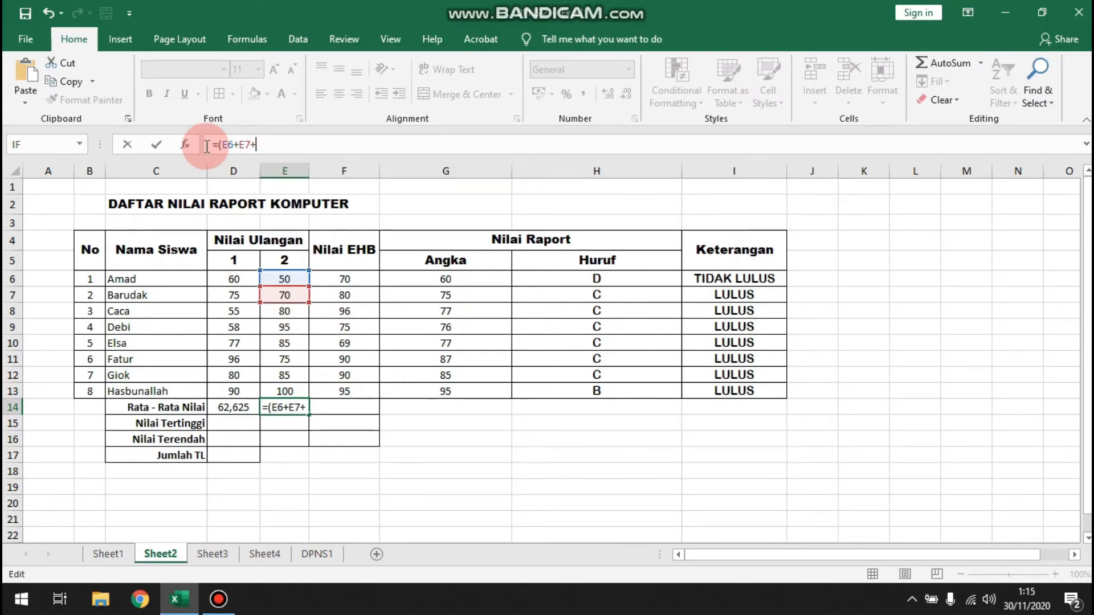
pyautogui.write('+E8+E9+10')
pyautogui.press('BackSpace')
pyautogui.press('BackSpace')
pyautogui.write('E10')
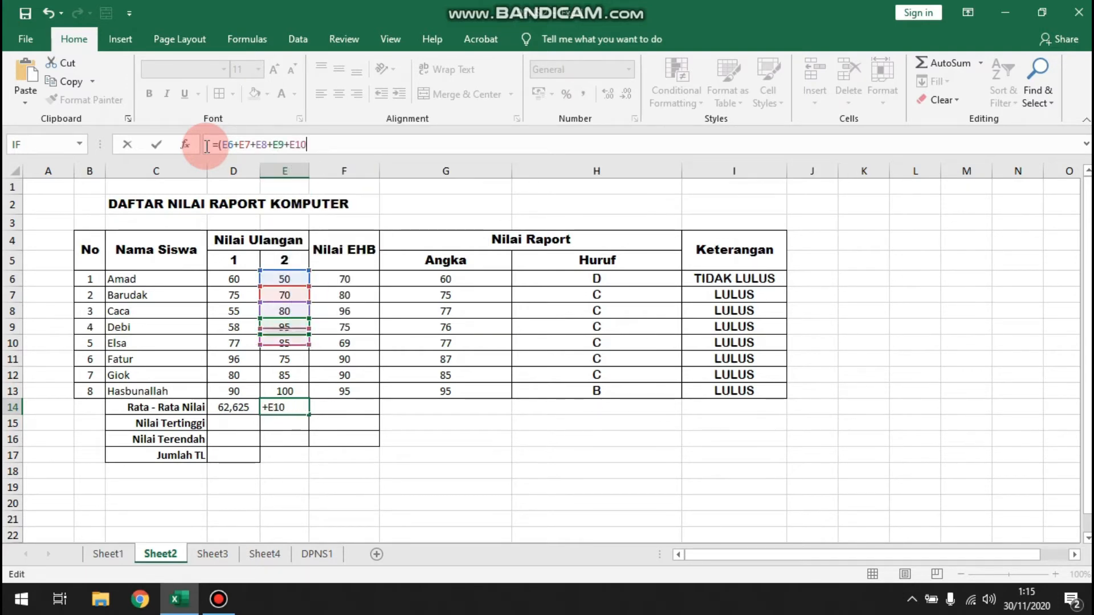
pyautogui.write('+E11+')
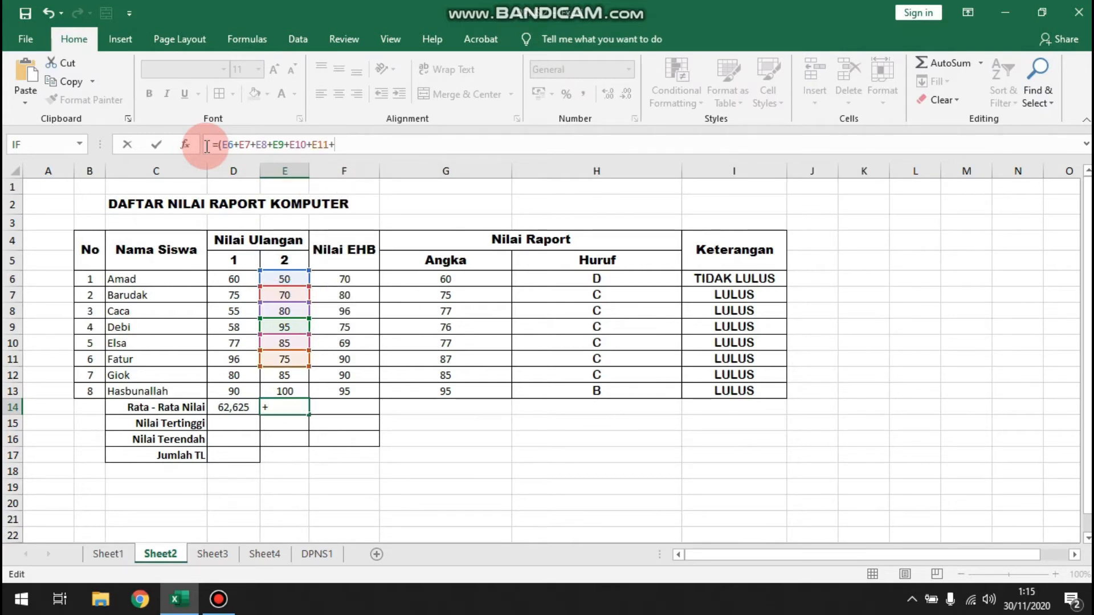
pyautogui.write('E12')
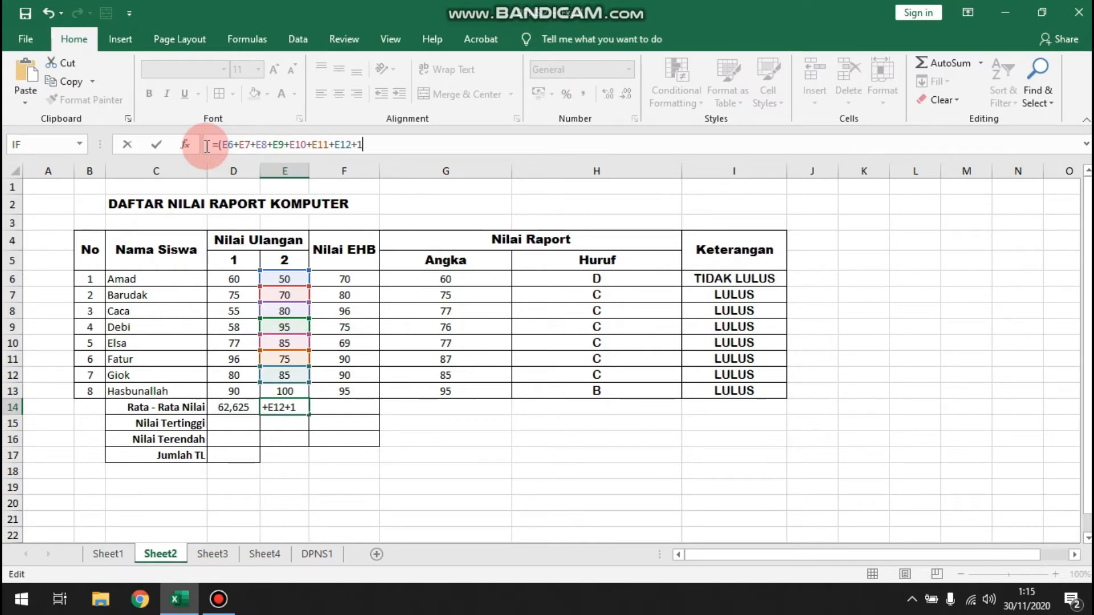
pyautogui.write('+E13')
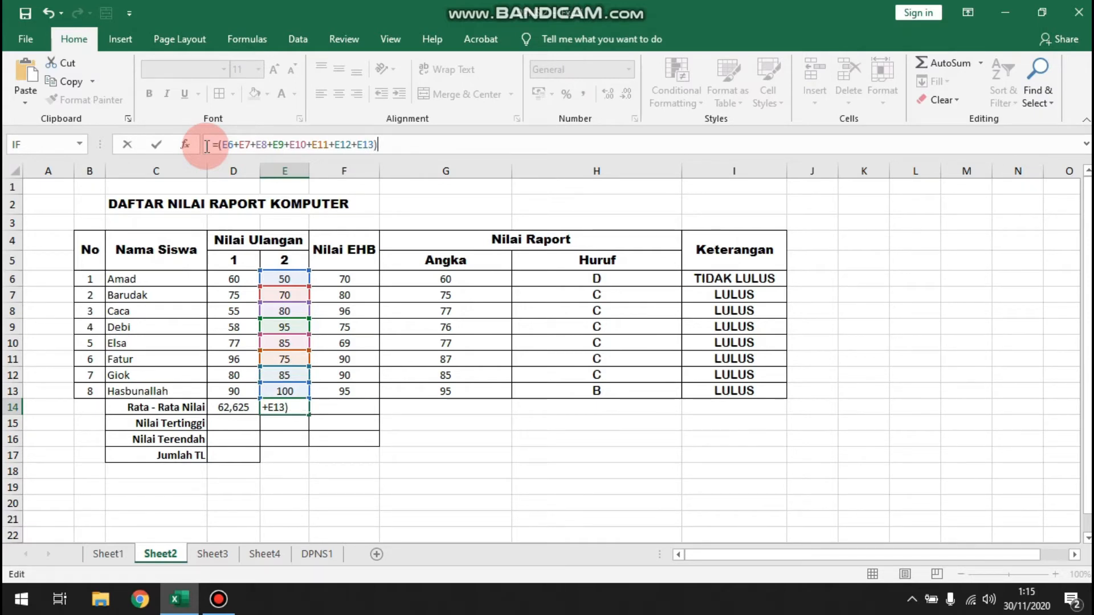
pyautogui.write(')/8')
pyautogui.press('Return')
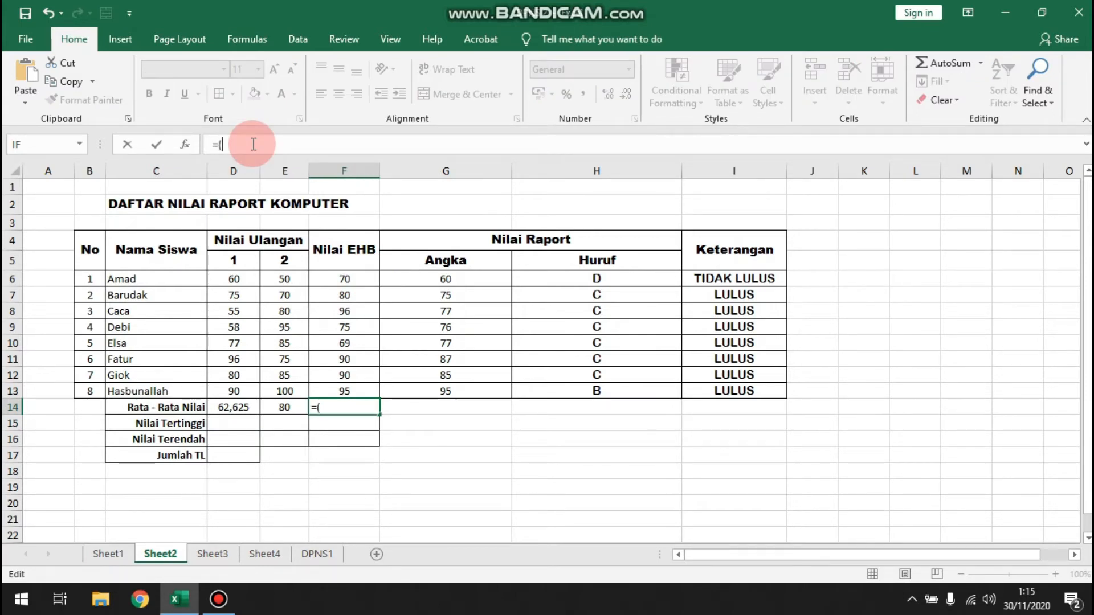
# - Complete the Nilai EHB average formula in F14 as =(F6+F7+F8+F9+F10+F11+F12+F13)/8
pyautogui.write('F')
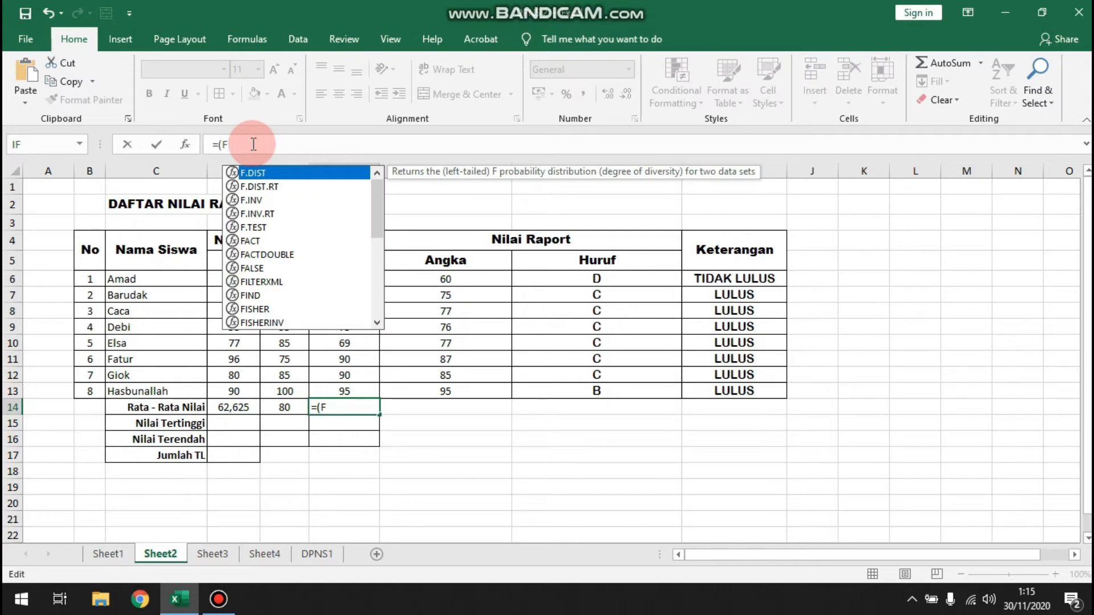
pyautogui.write('6')
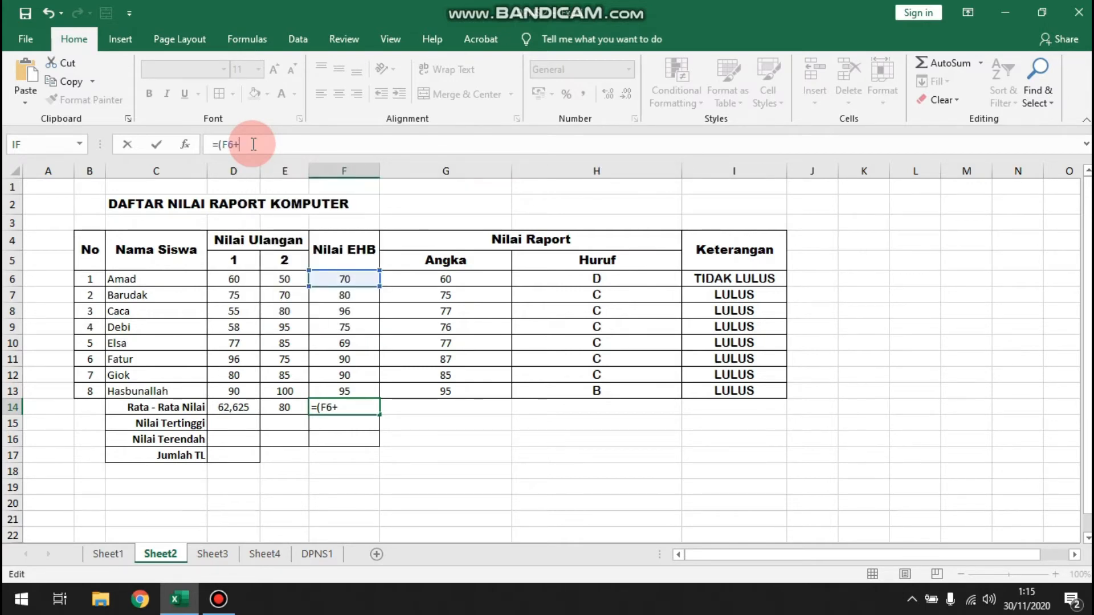
pyautogui.write('+F')
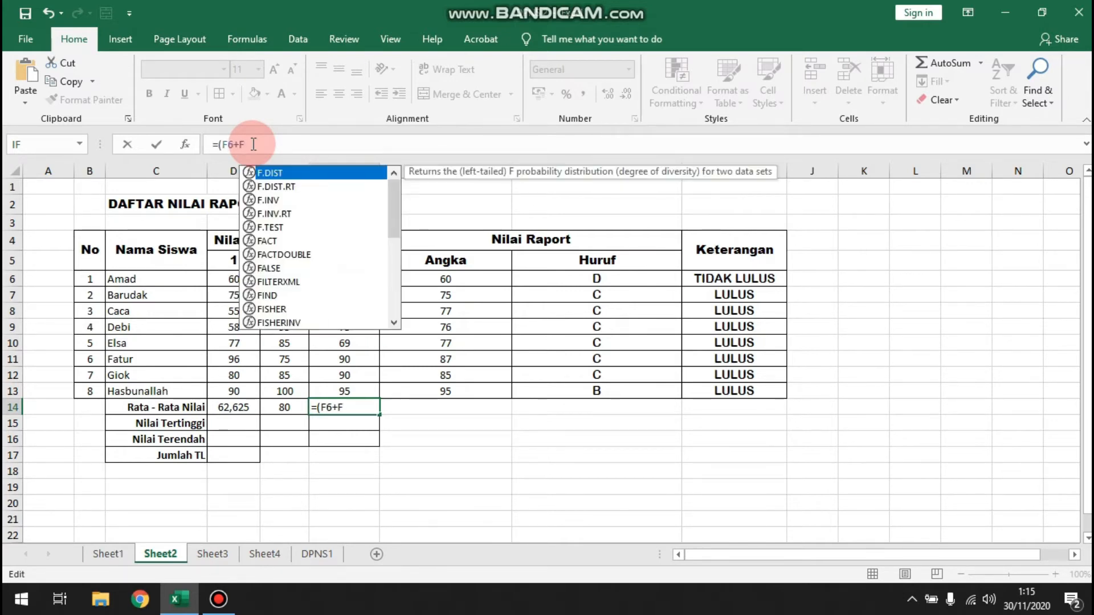
pyautogui.write('7')
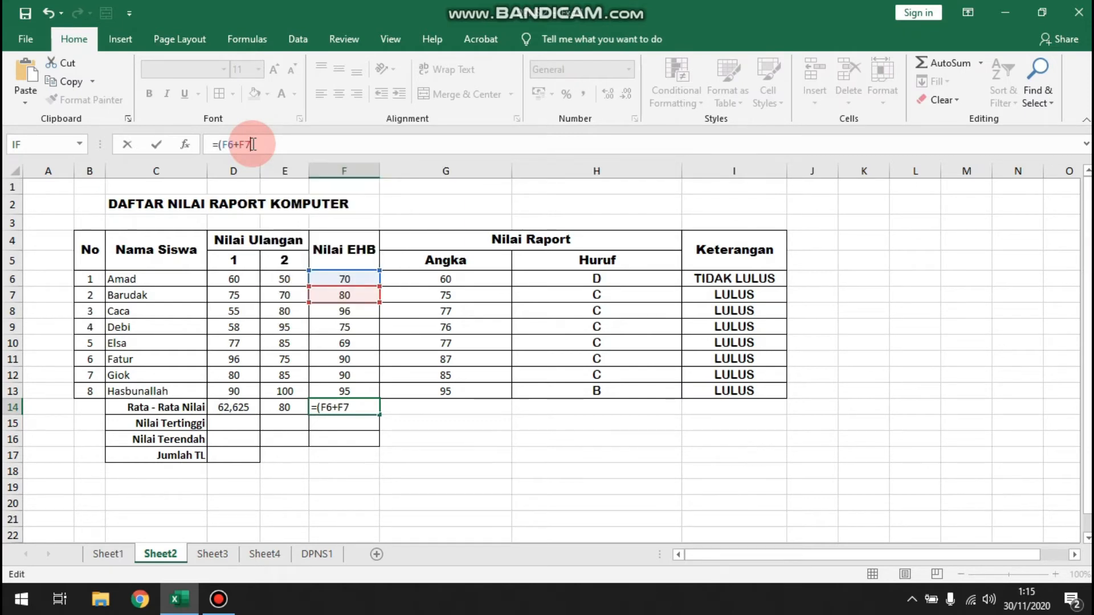
pyautogui.write('+F')
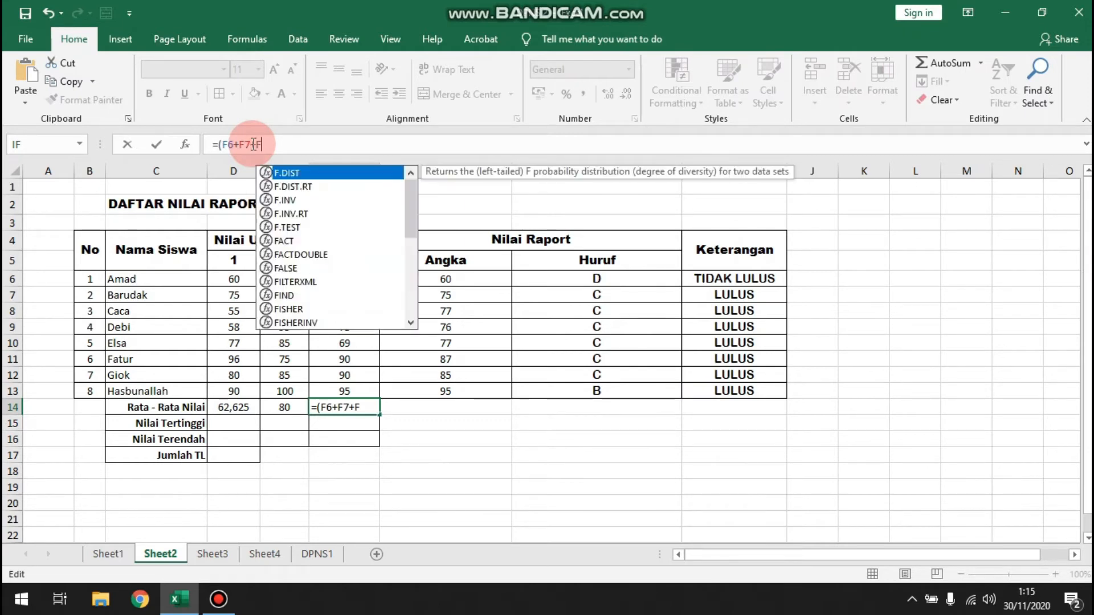
pyautogui.write('8+F9')
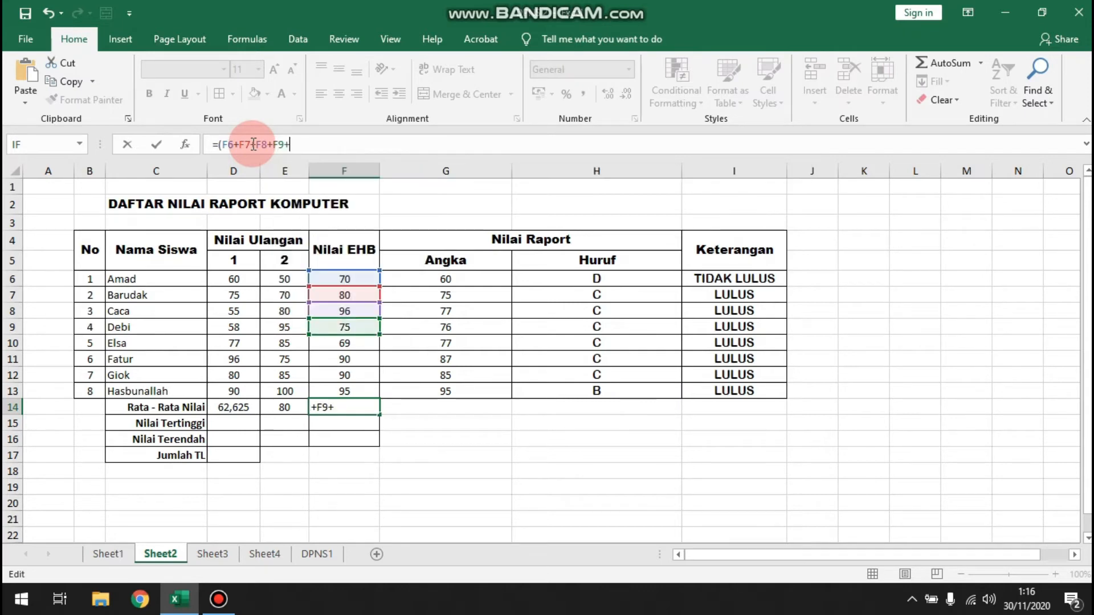
pyautogui.write('+F10')
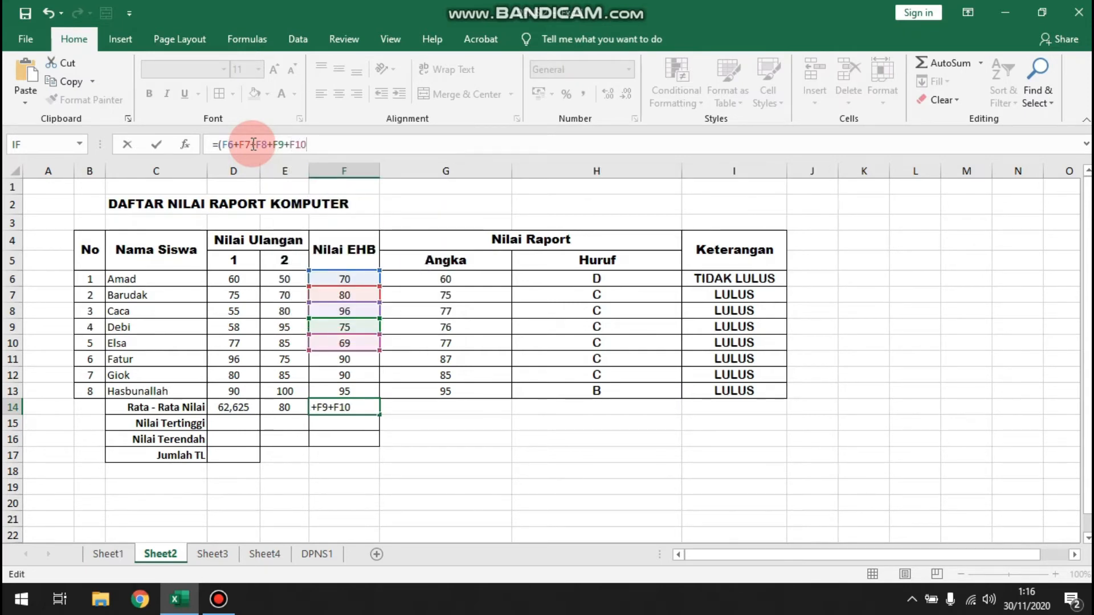
pyautogui.write('+F11+')
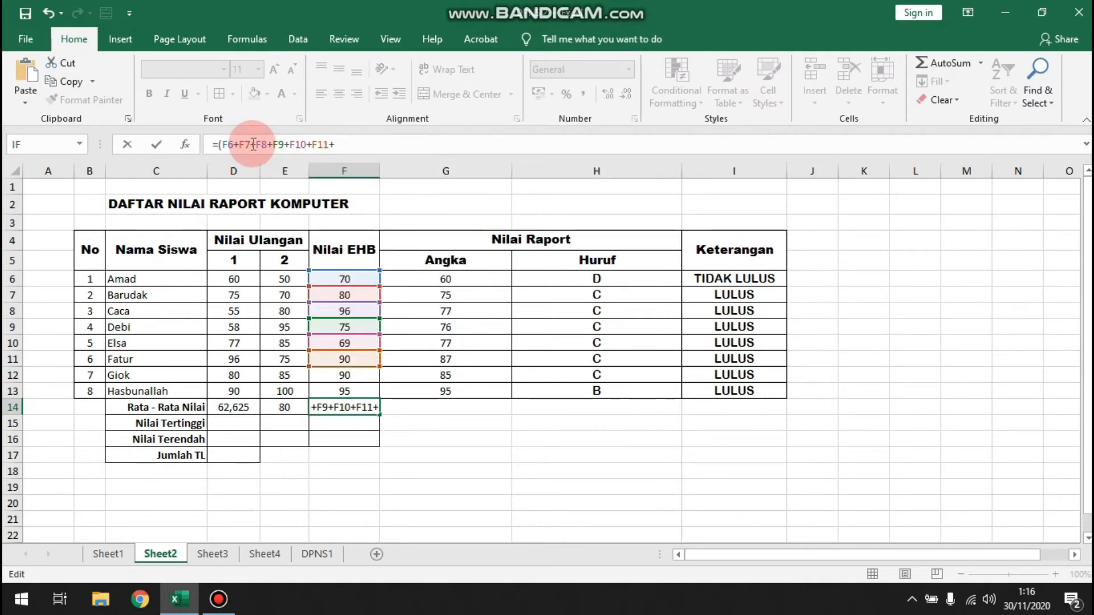
pyautogui.write('F12')
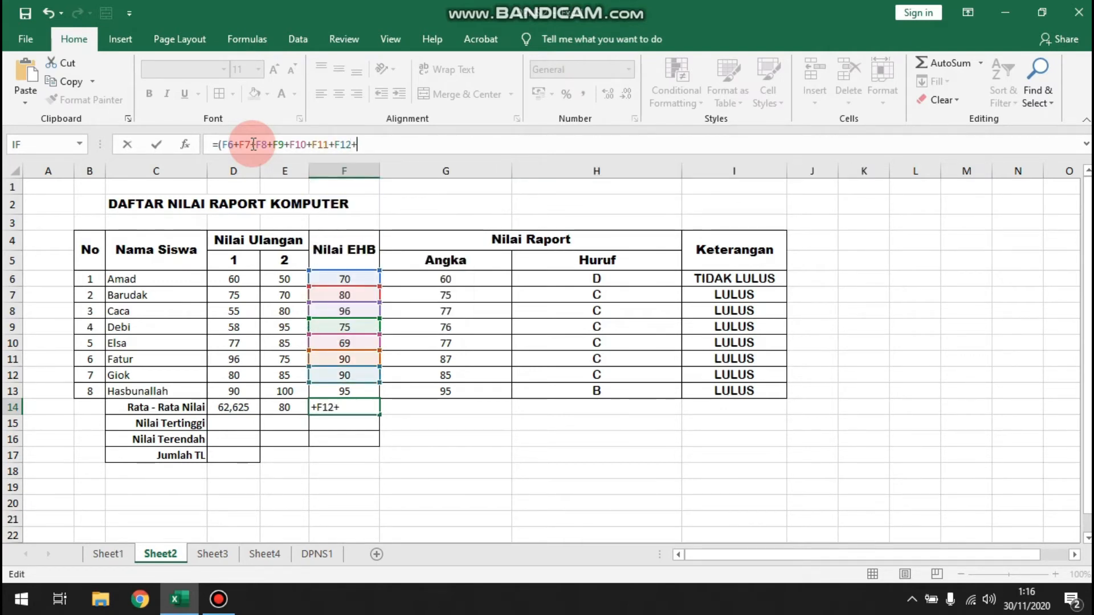
pyautogui.write('+F')
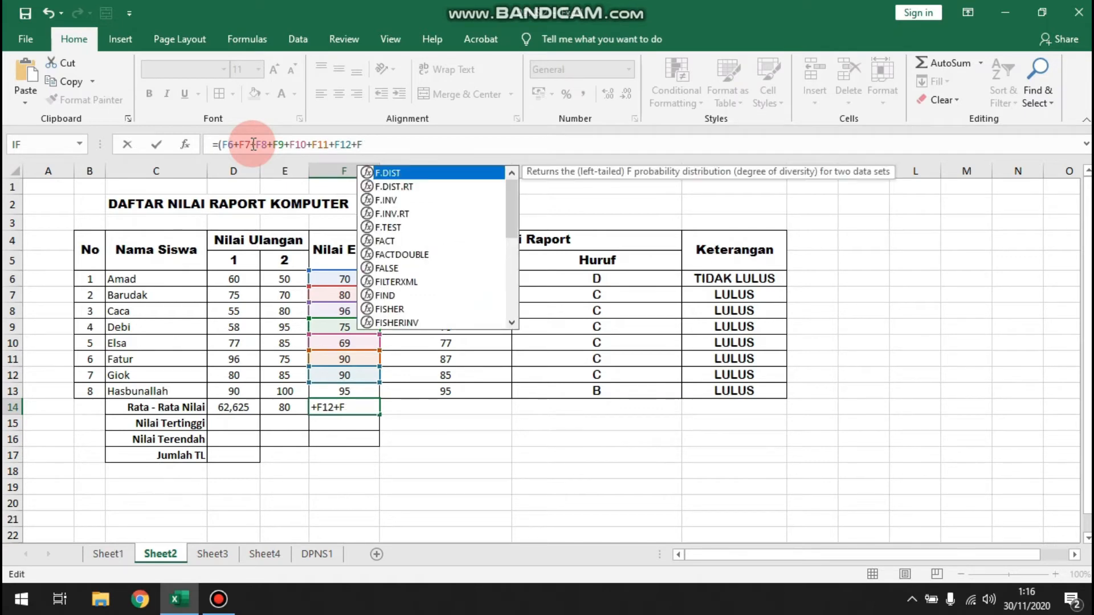
pyautogui.write('13)/8')
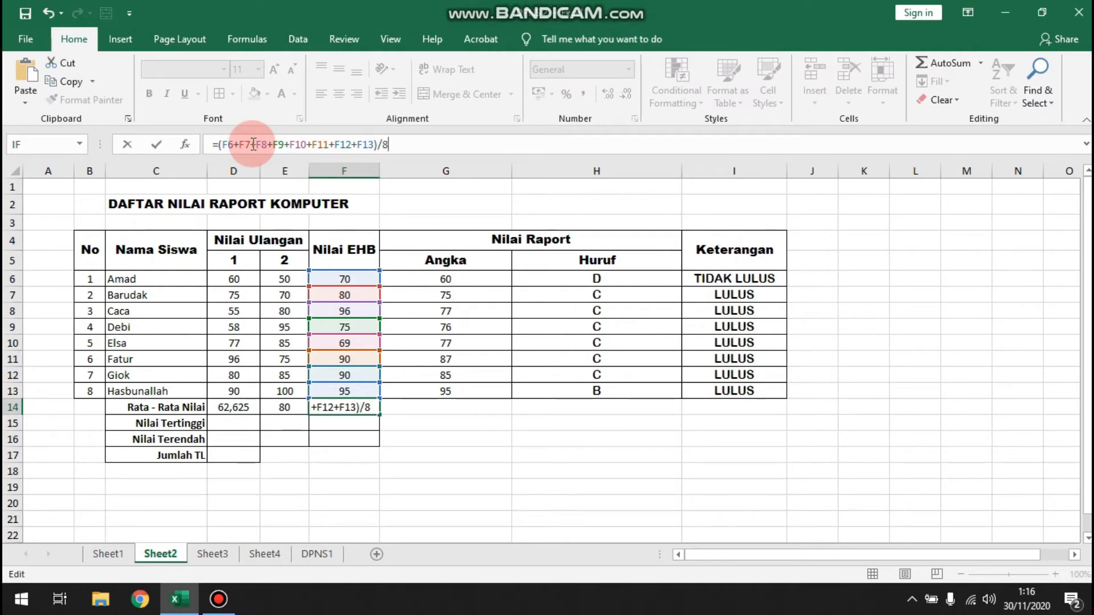
pyautogui.press('Return')
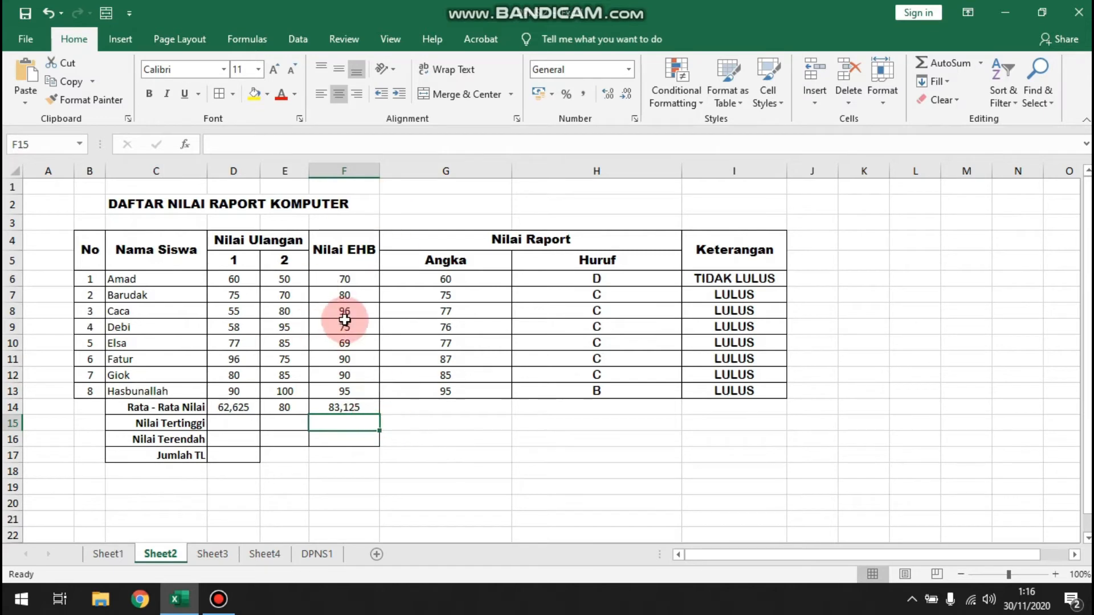
pyautogui.moveTo(238, 408); pyautogui.dragTo(345, 408)
# - Enter the Nilai Tertinggi formula for the first Nilai Ulangan in D15 as =MAX(D6:D13) and check it against the scores
pyautogui.click(249, 421)
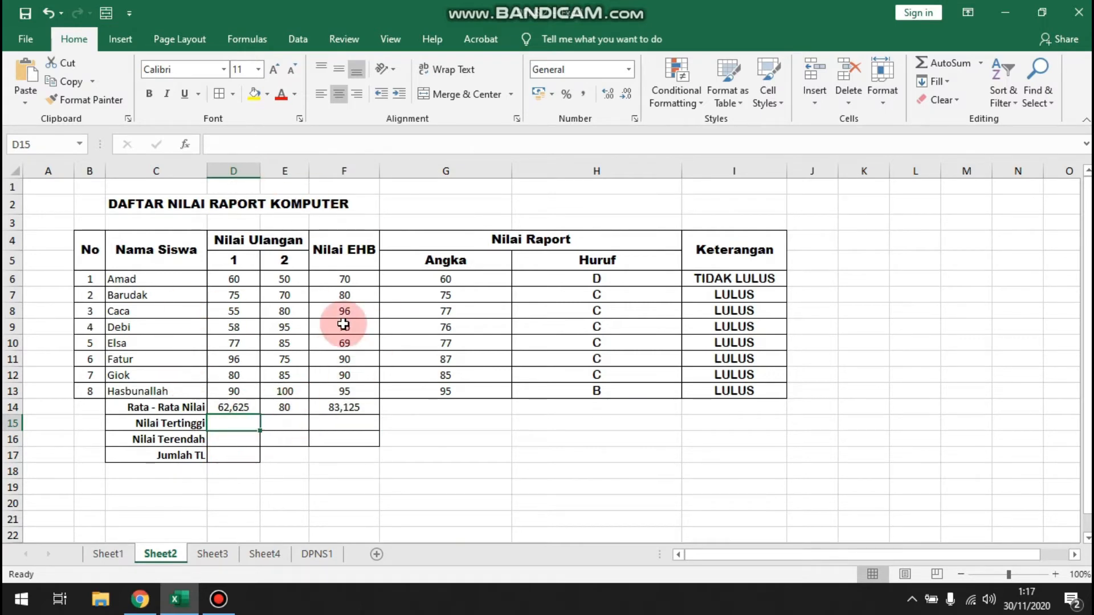
pyautogui.click(249, 405)
pyautogui.click(312, 138)
pyautogui.write('=')
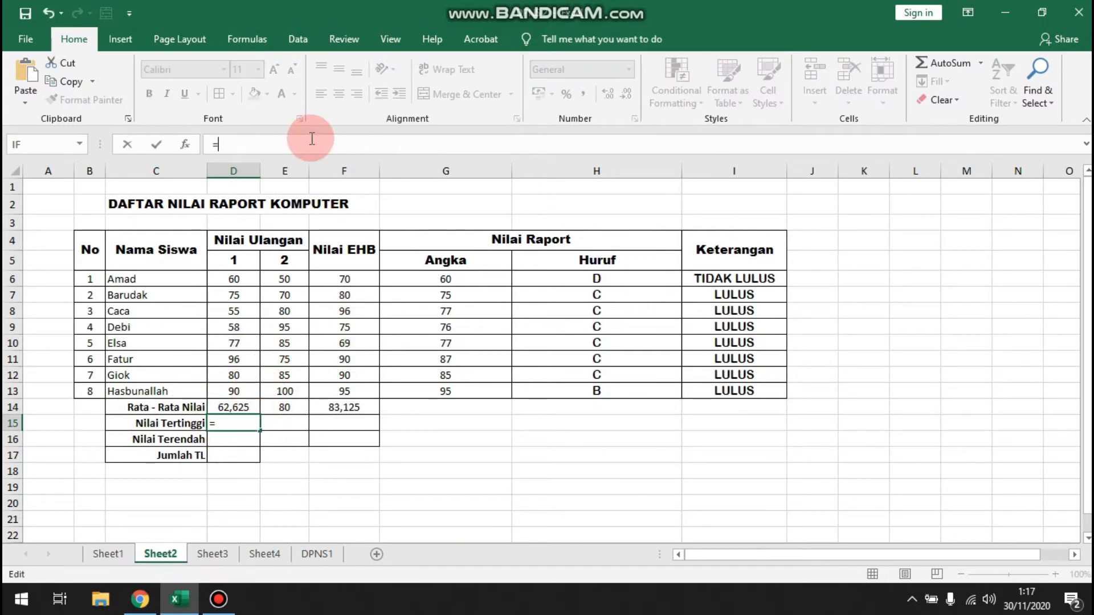
pyautogui.write('MAX')
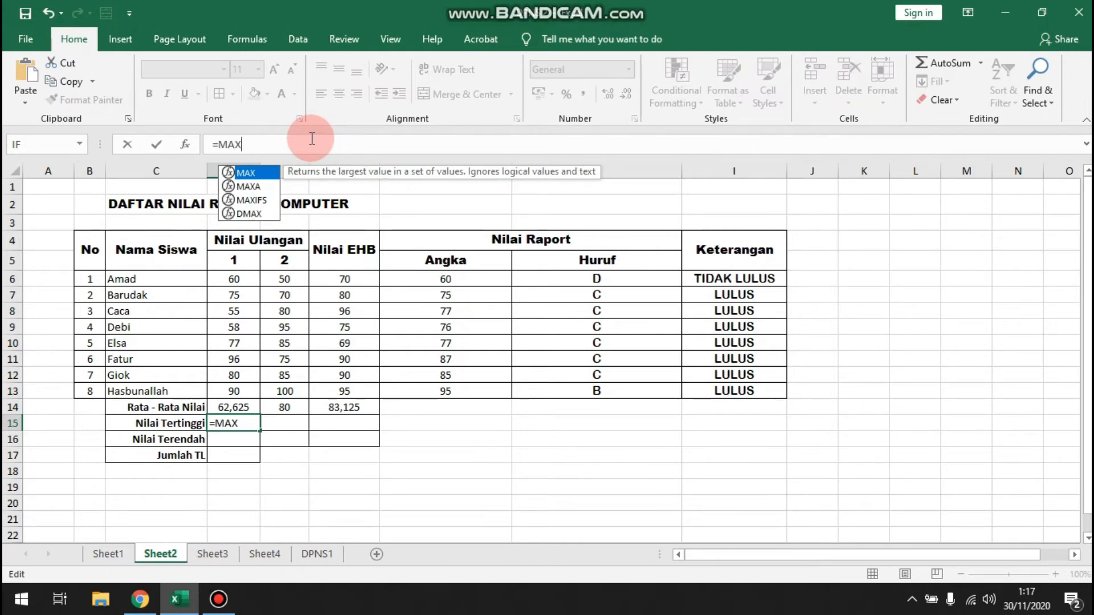
pyautogui.write('(')
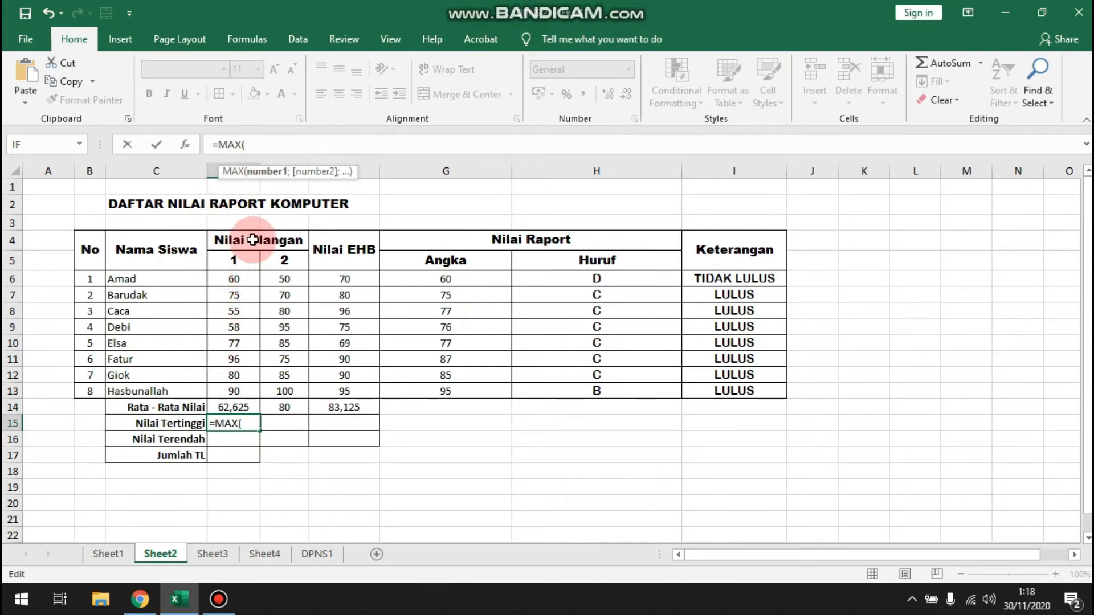
pyautogui.write('D')
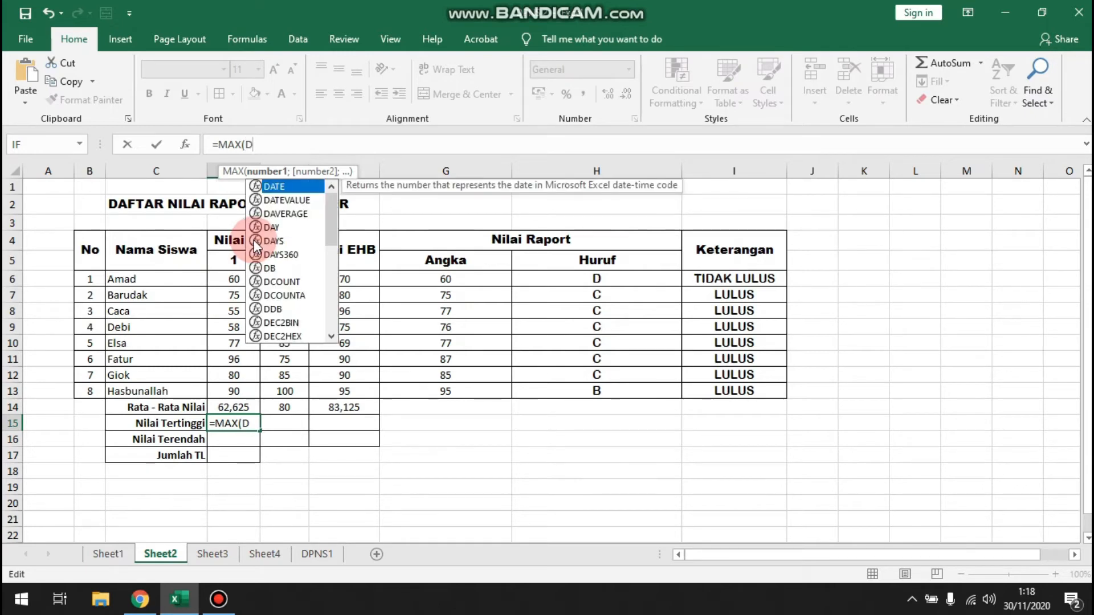
pyautogui.write('6:D')
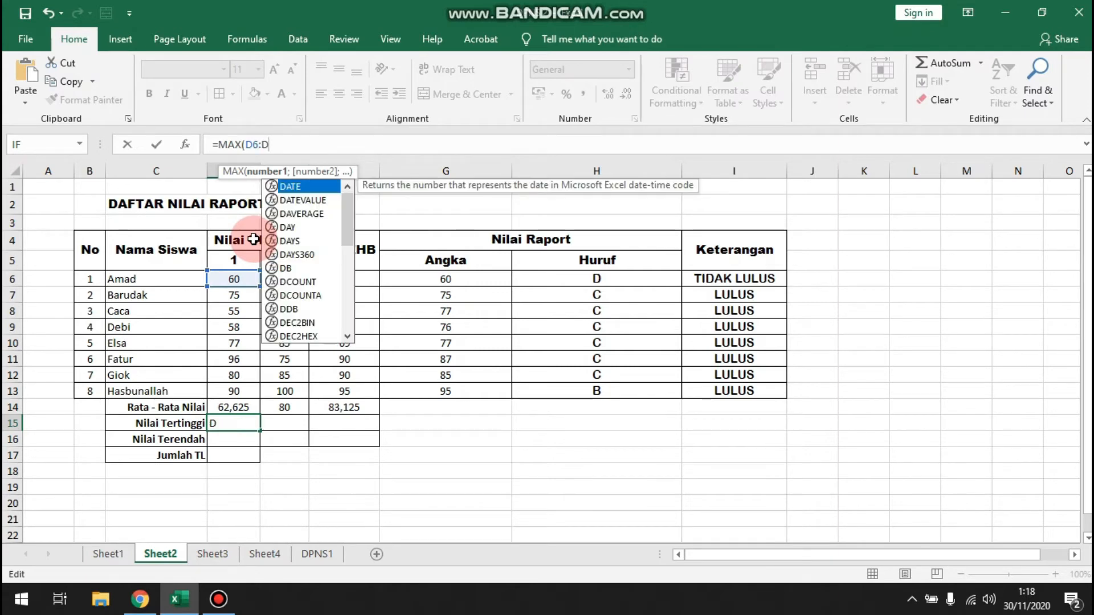
pyautogui.write('13')
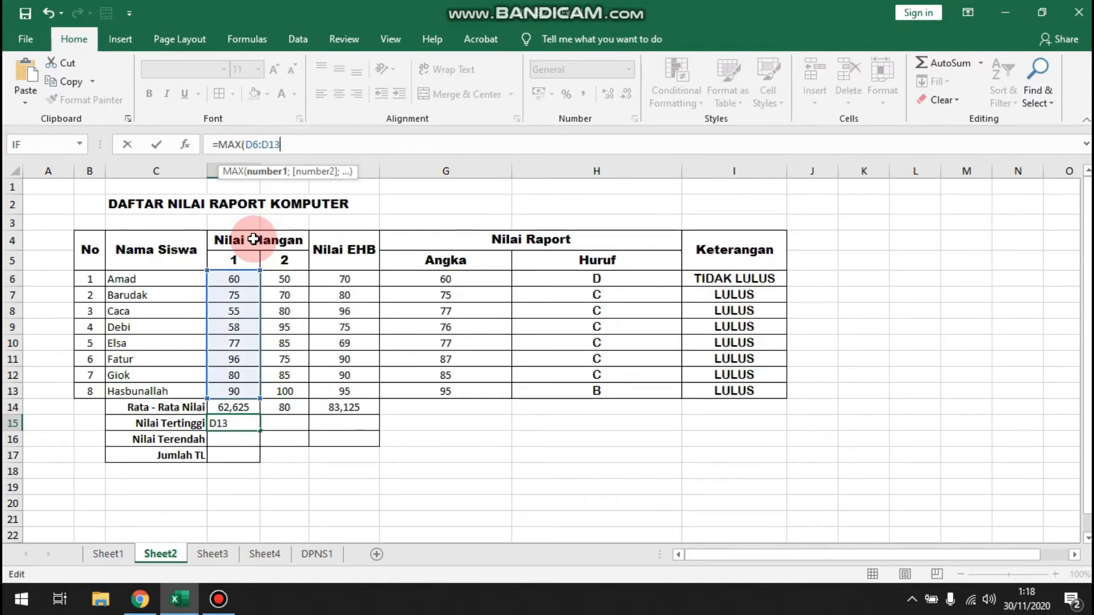
pyautogui.write(')')
pyautogui.press('Return')
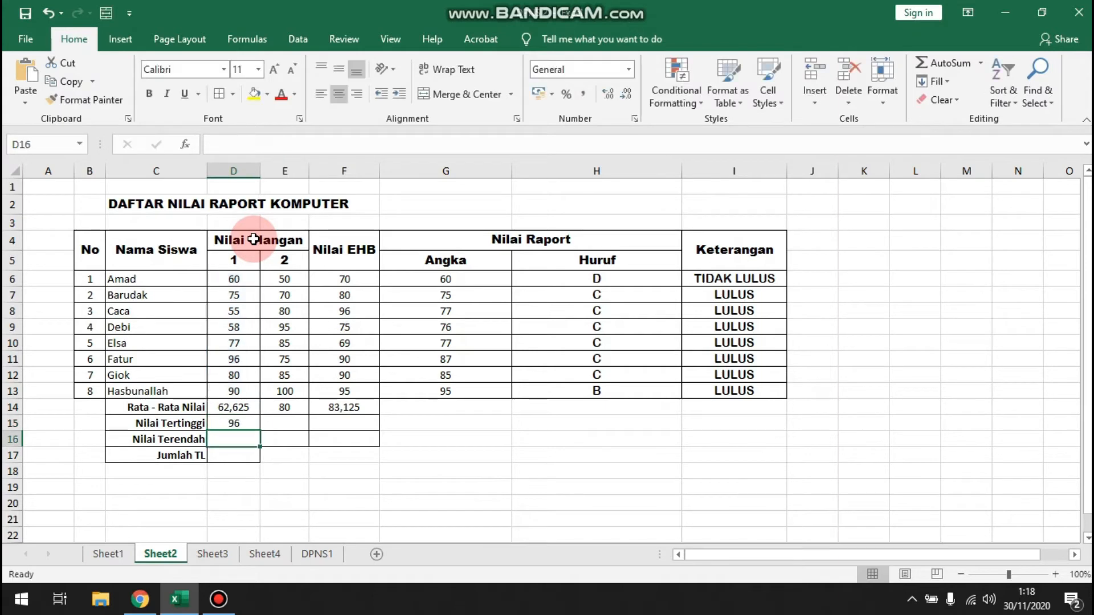
pyautogui.click(246, 423)
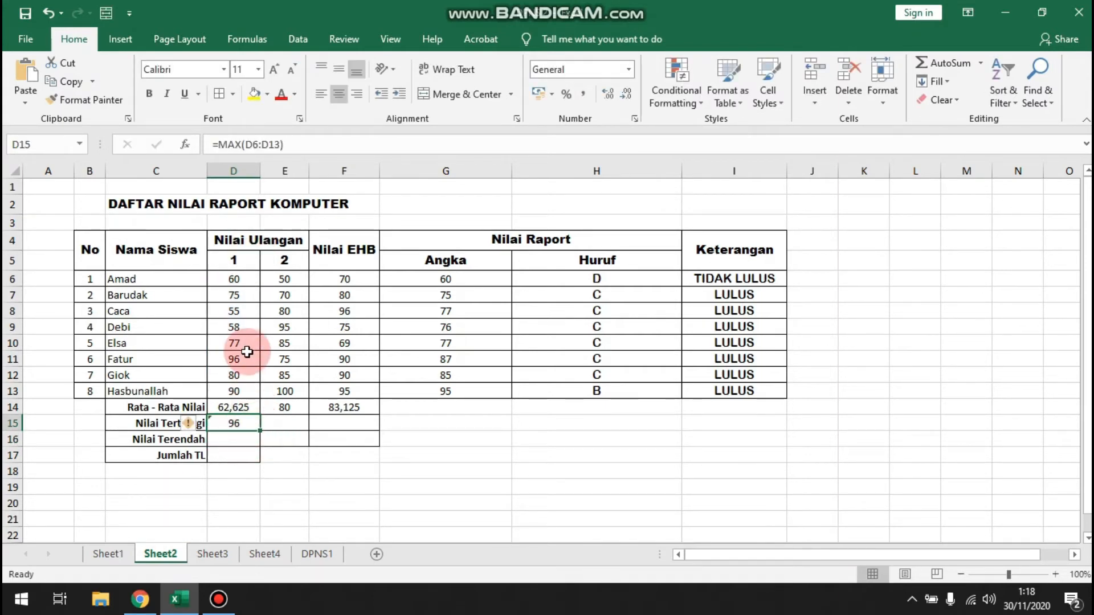
pyautogui.click(245, 359)
# - Enter the Nilai Terendah formula for the first Nilai Ulangan in D16 as =MIN(D6:D13)
pyautogui.click(238, 434)
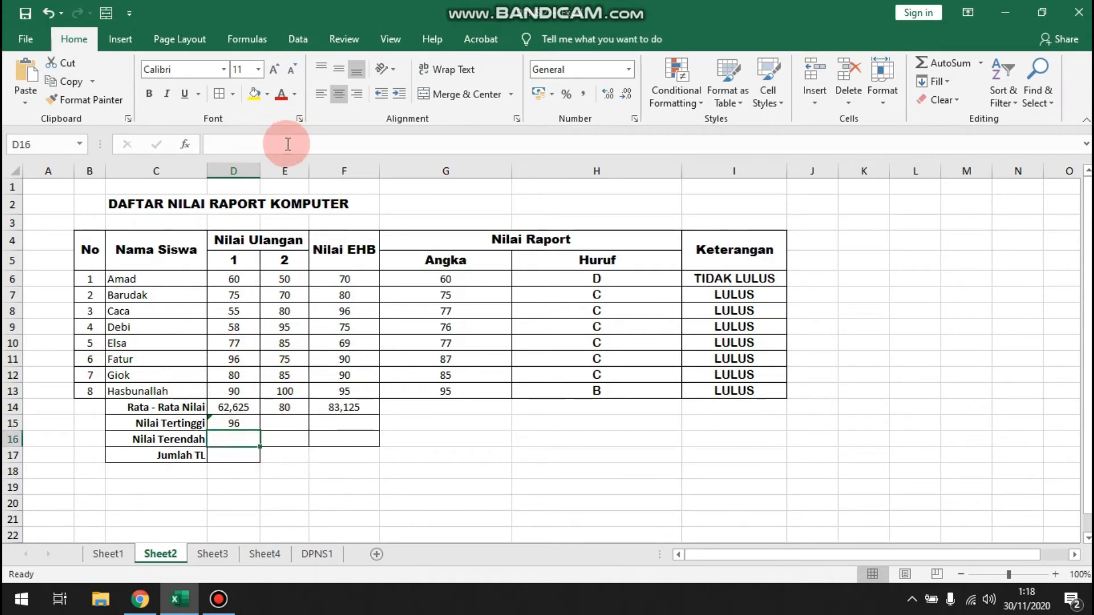
pyautogui.write('=')
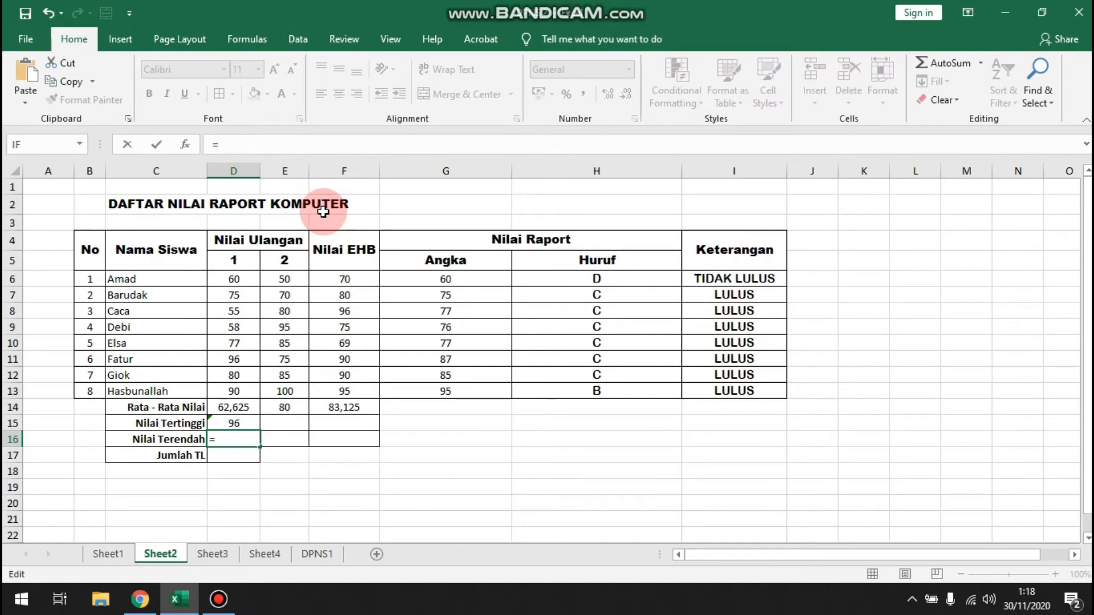
pyautogui.write('MIN(')
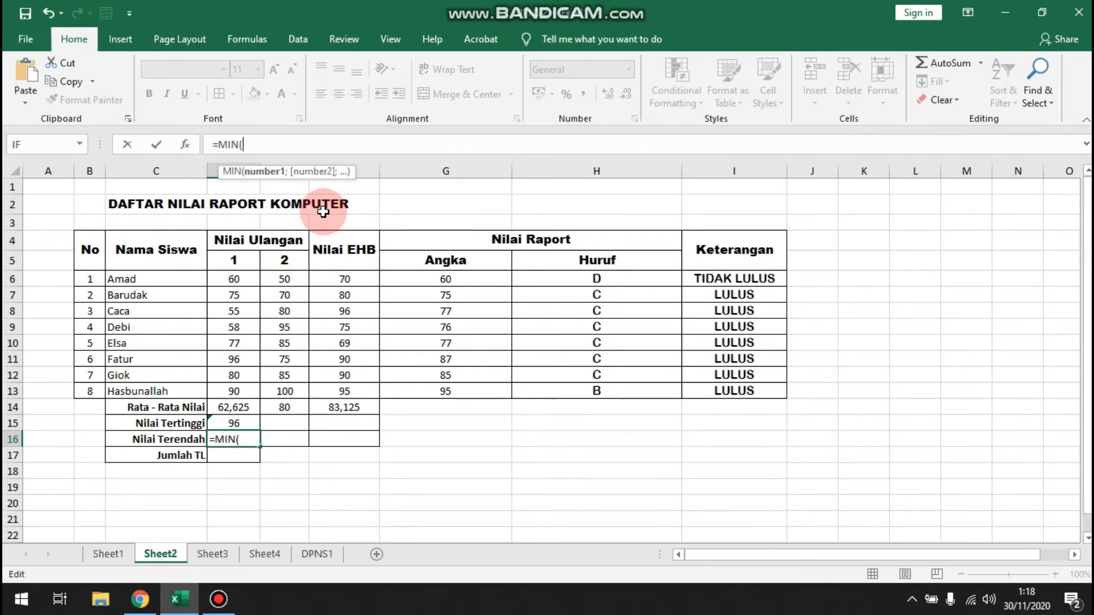
pyautogui.write('D')
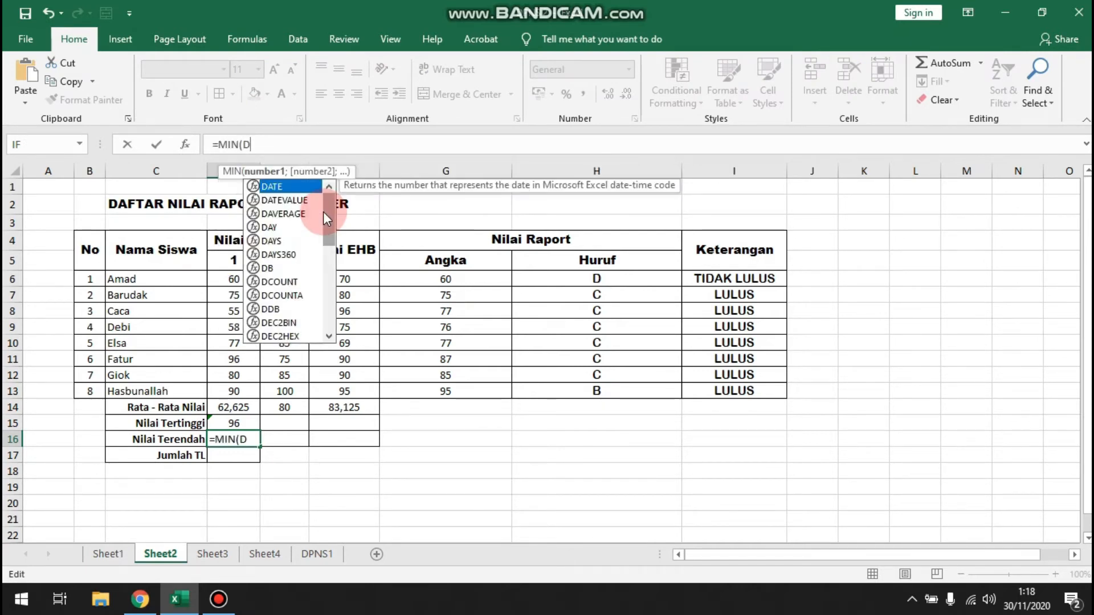
pyautogui.write('6')
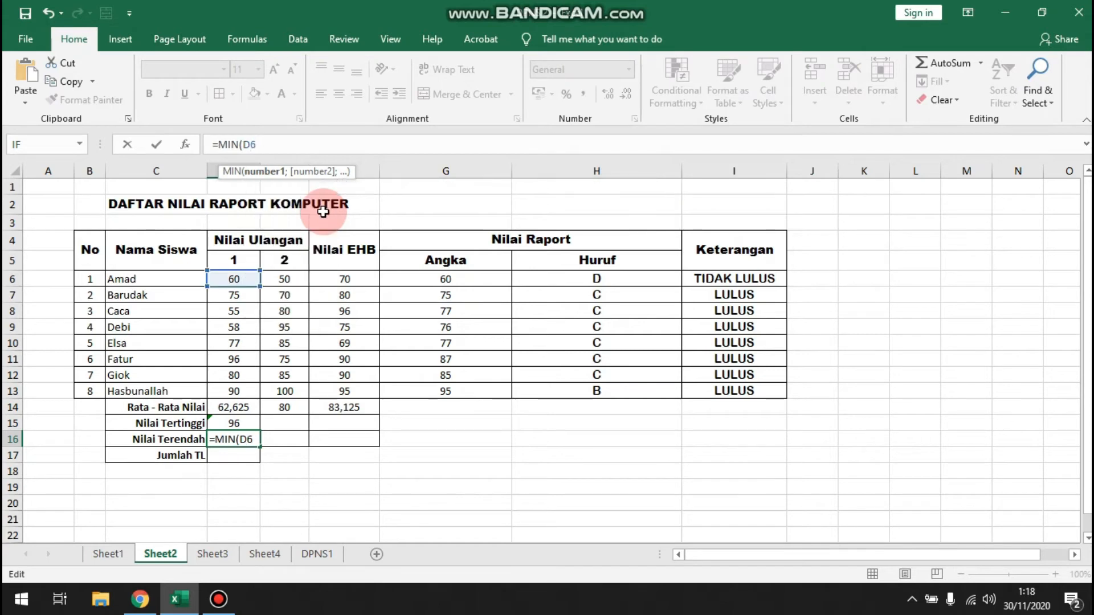
pyautogui.write(':D')
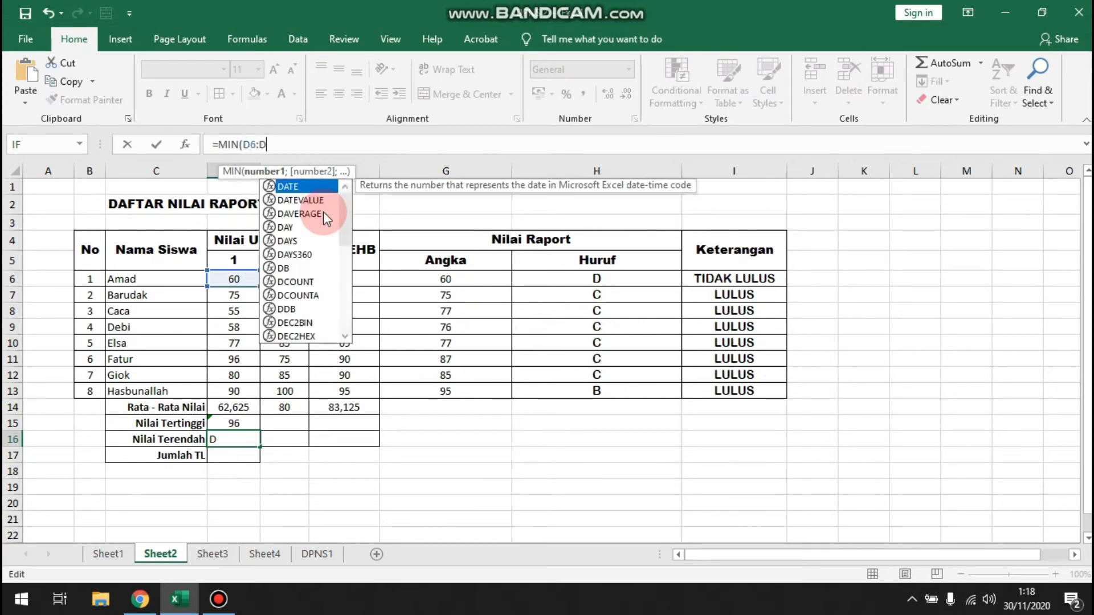
pyautogui.write('13)')
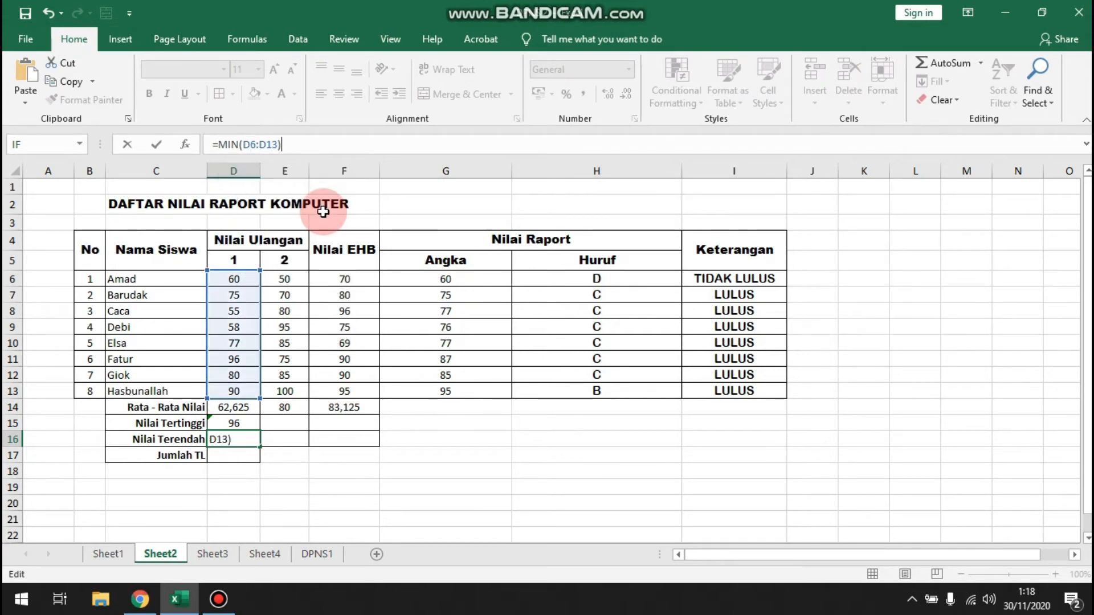
pyautogui.press('Return')
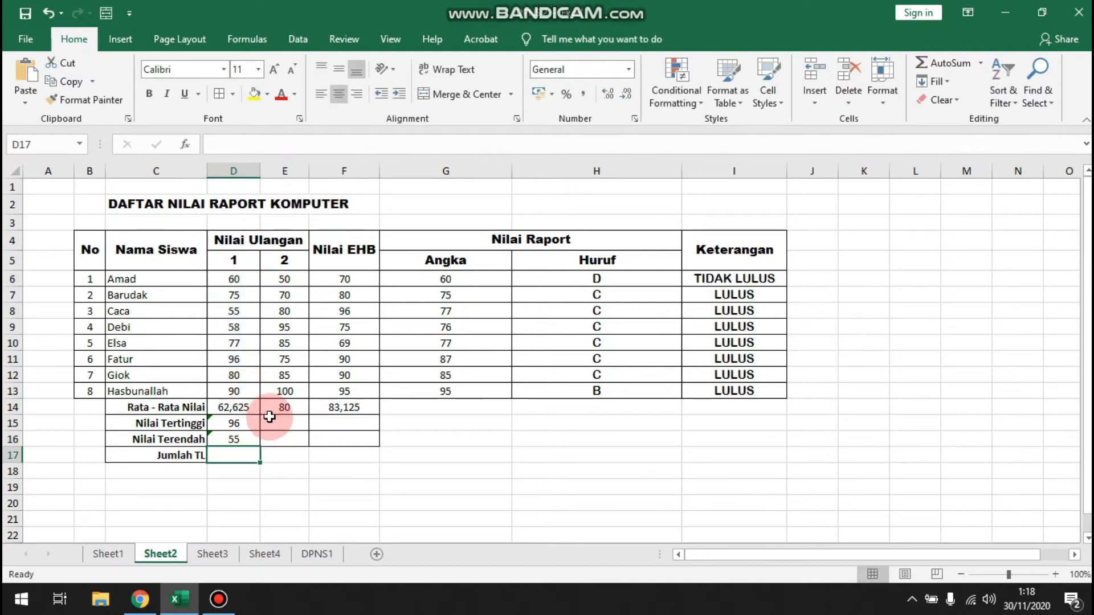
# - Fill the MAX formula from D15 and the MIN formula from D16 across to column F
pyautogui.click(252, 423)
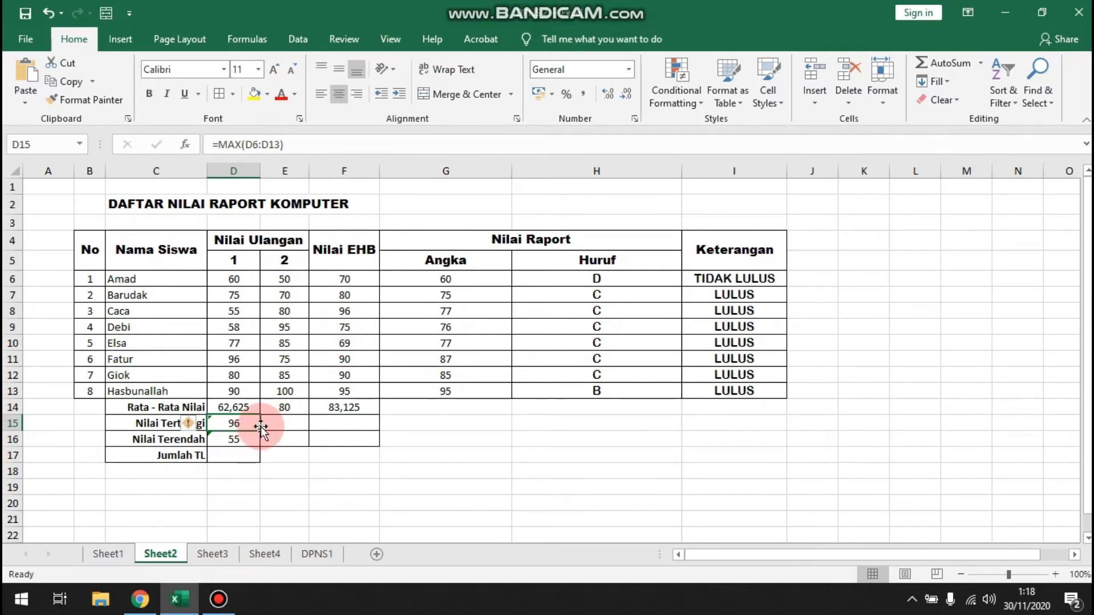
pyautogui.moveTo(260, 431); pyautogui.dragTo(362, 424)
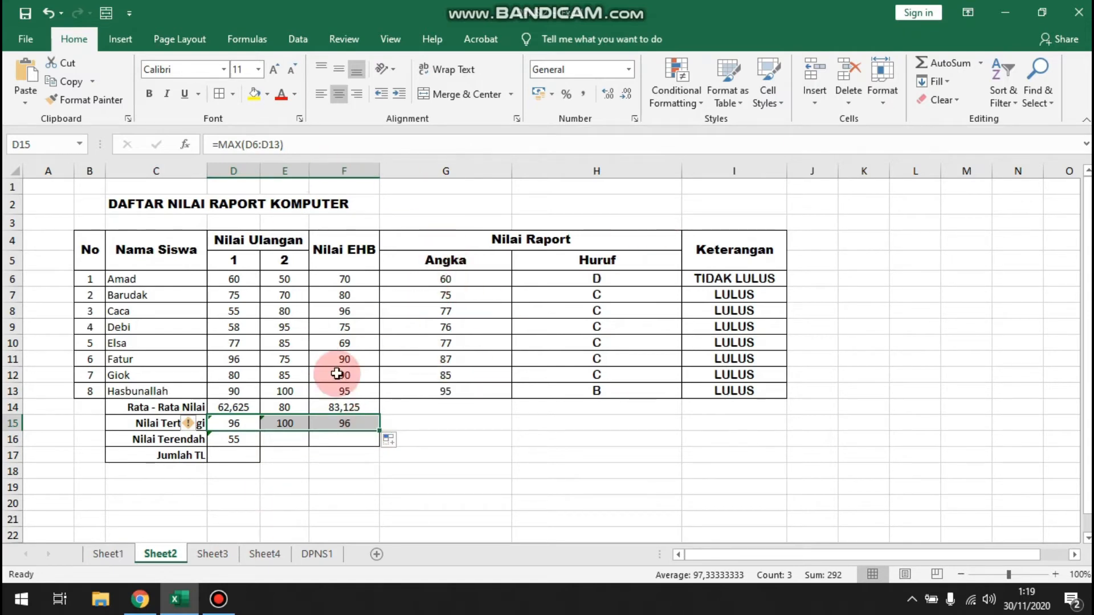
pyautogui.click(250, 443)
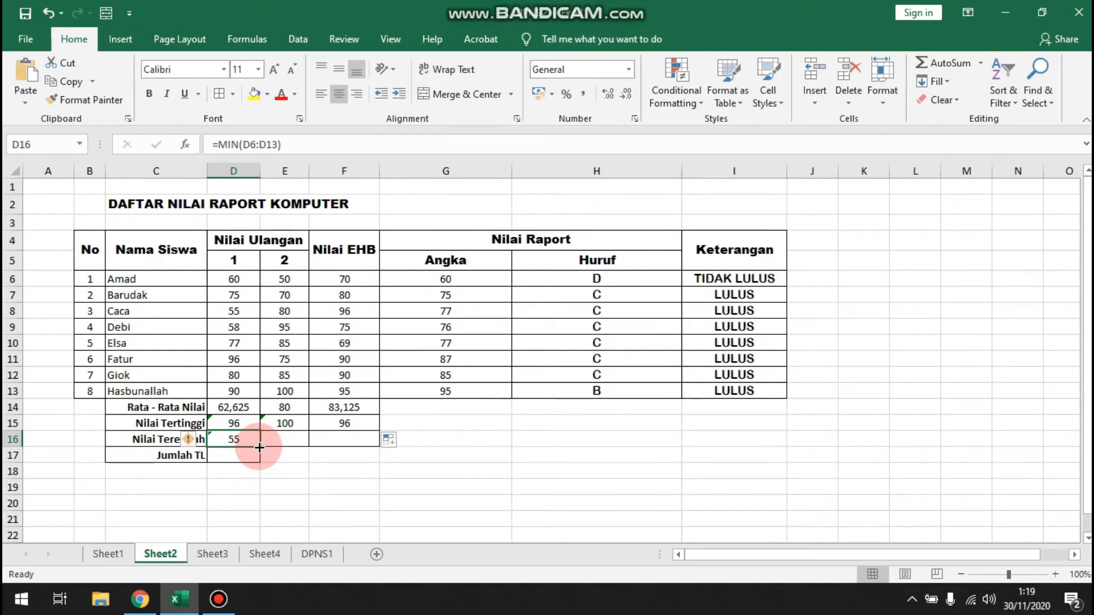
pyautogui.moveTo(259, 448); pyautogui.dragTo(362, 443)
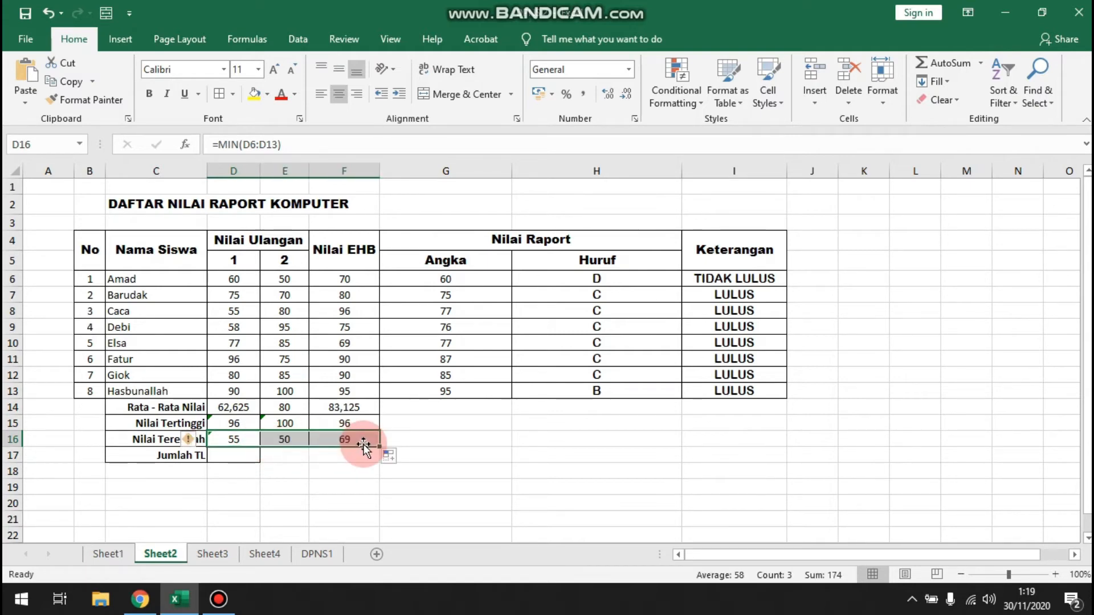
# - Leave the score summary and switch to Sheet3 with the DATA PENJUALAN MARET 2020 table
pyautogui.click(280, 455)
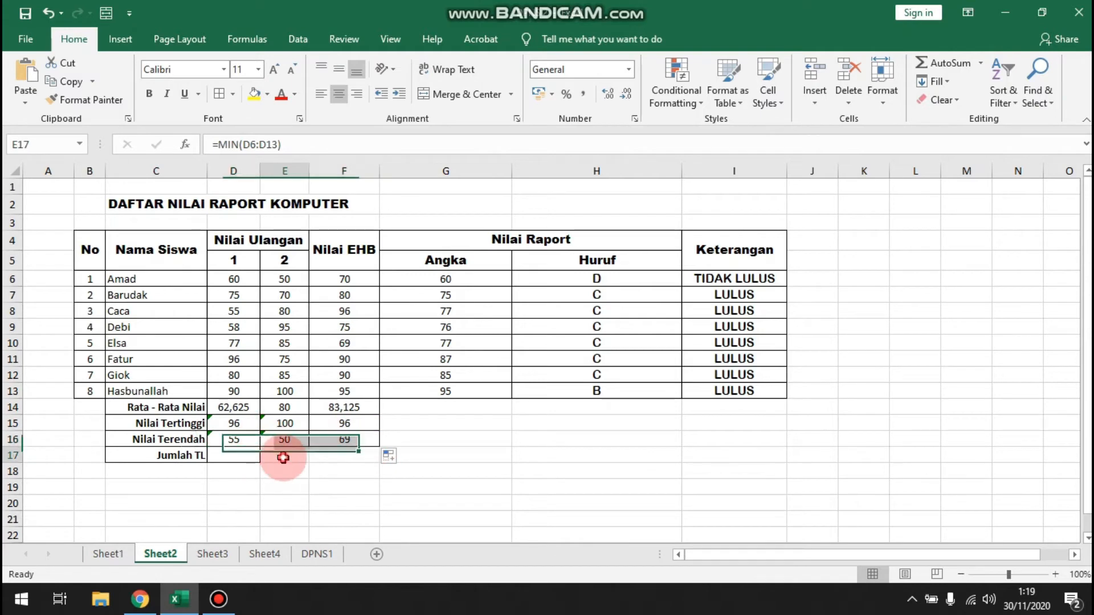
pyautogui.hotkey('ctrl', 'pagedown')
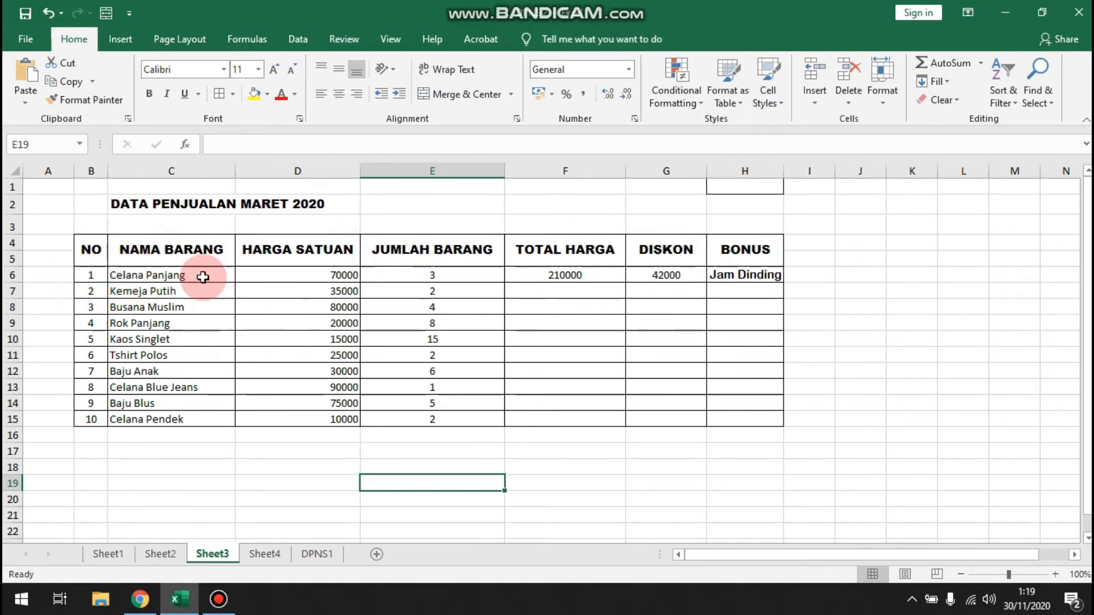
# - Review the sales table's column headers from NAMA BARANG to BONUS, the item names, the HARGA SATUAN entries and the JUMLAH BARANG entries
pyautogui.click(225, 251)
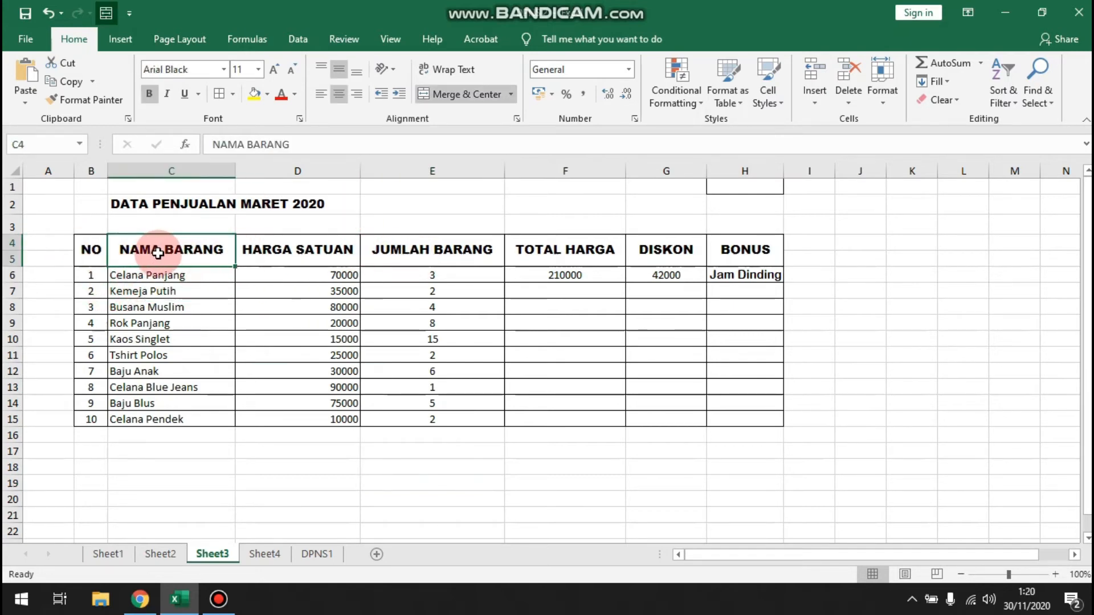
pyautogui.click(345, 254)
pyautogui.click(446, 252)
pyautogui.click(592, 253)
pyautogui.click(668, 253)
pyautogui.click(745, 252)
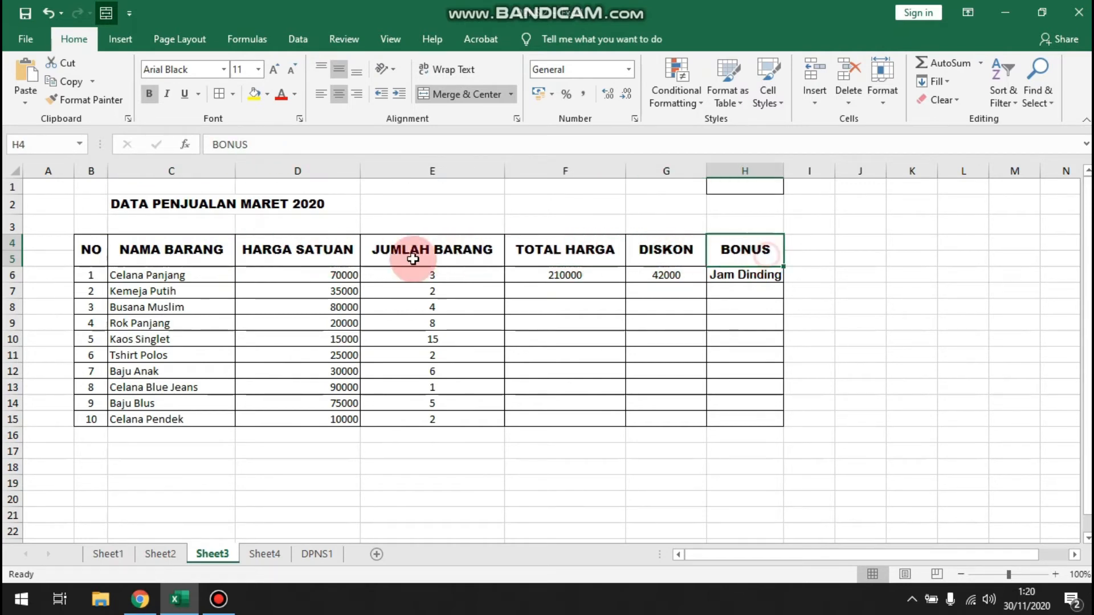
pyautogui.moveTo(183, 290); pyautogui.dragTo(184, 409)
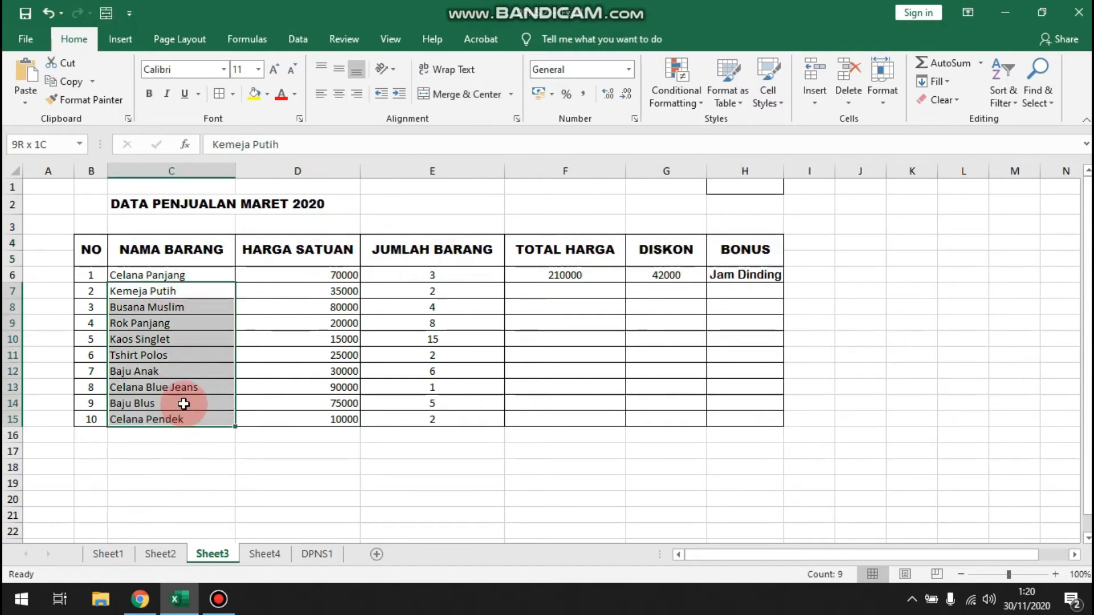
pyautogui.click(282, 274)
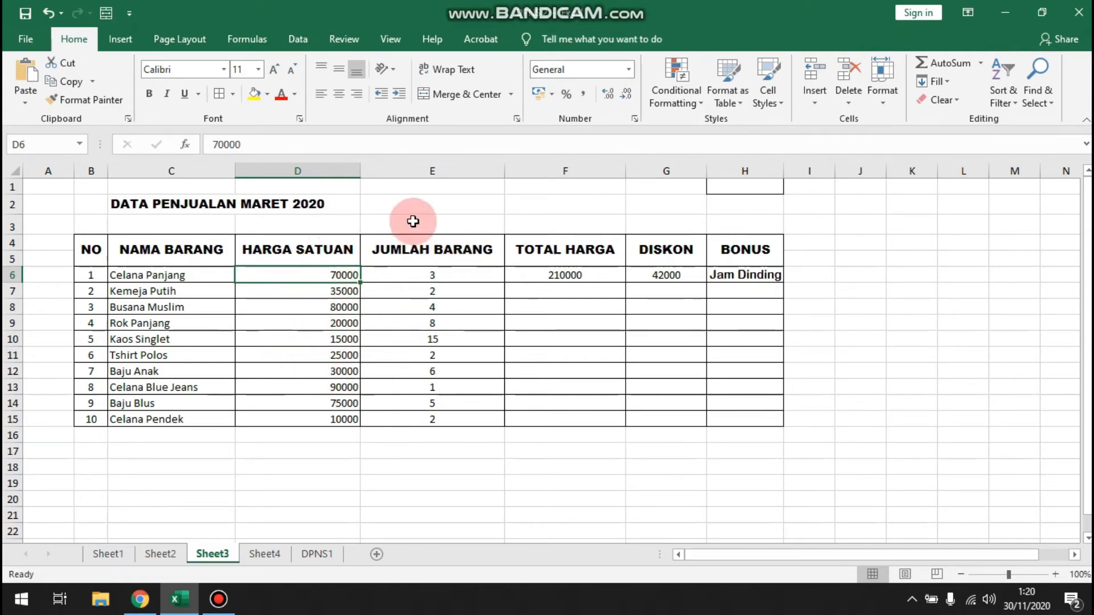
pyautogui.click(464, 276)
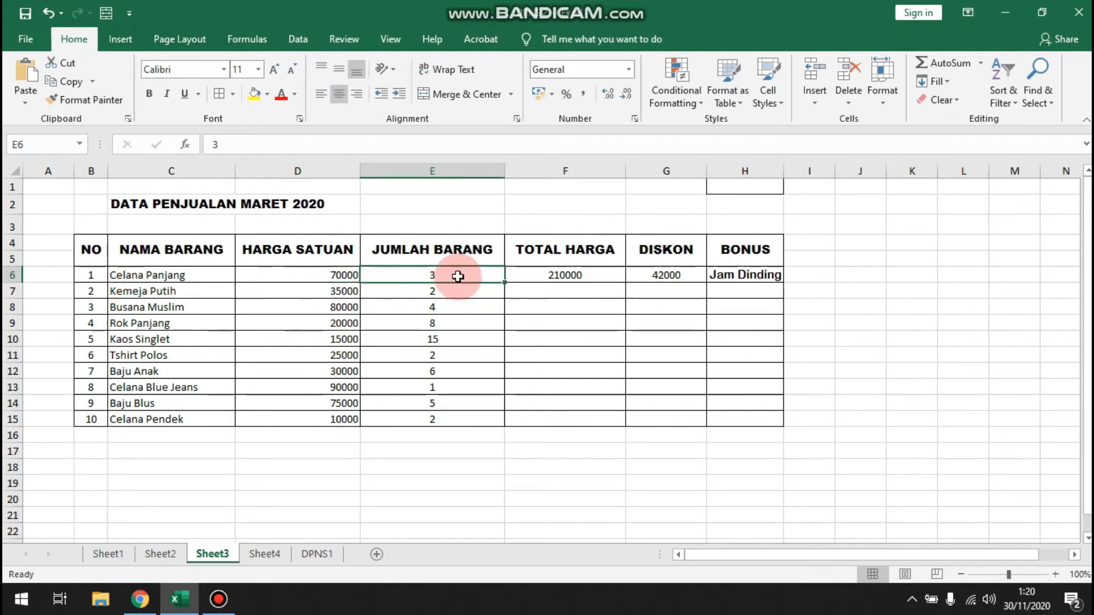
pyautogui.click(474, 295)
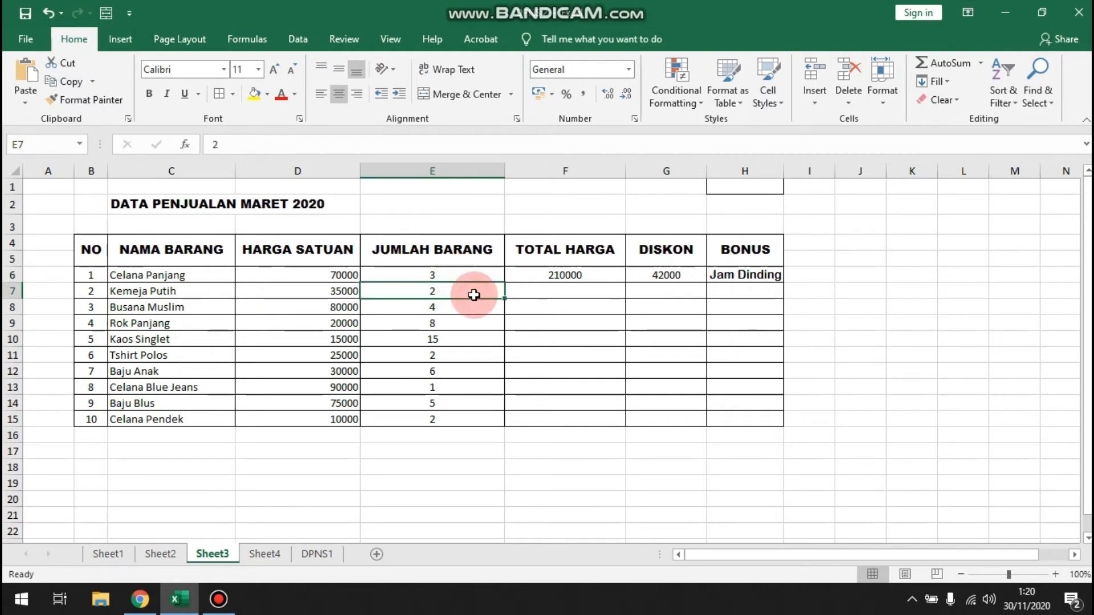
pyautogui.click(469, 310)
pyautogui.click(463, 324)
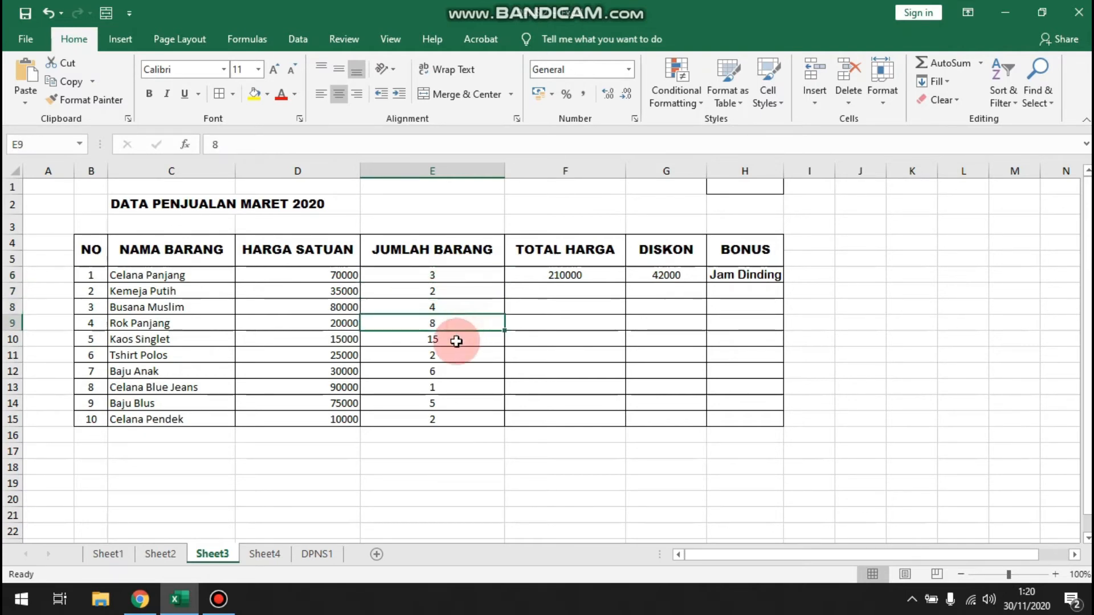
pyautogui.click(458, 340)
# - Change the TOTAL HARGA formula for Celana Panjang in F6 to =D6*E6
pyautogui.click(587, 276)
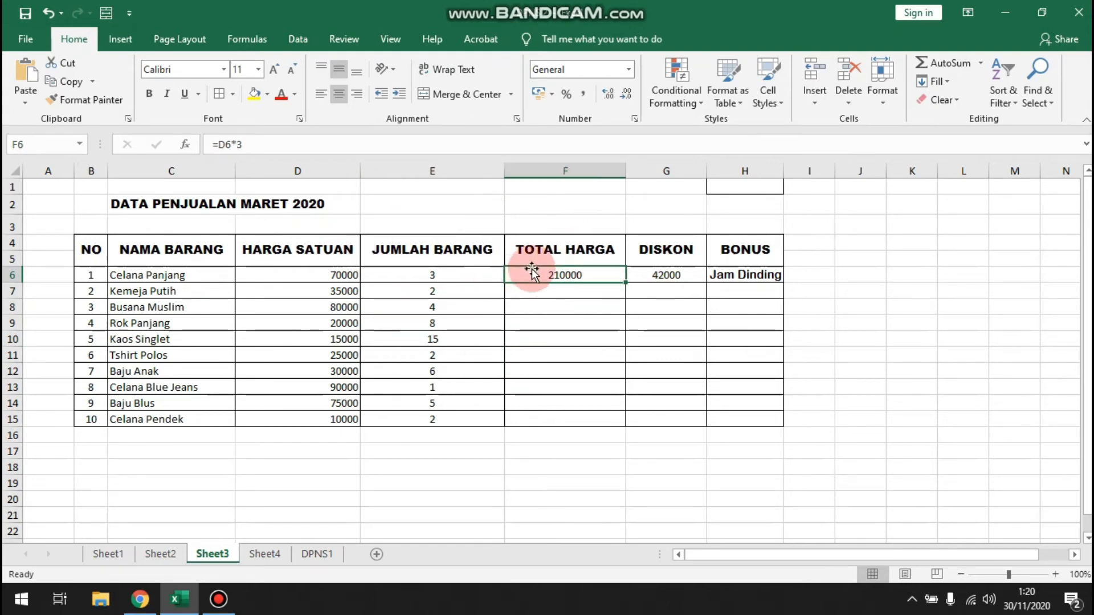
pyautogui.moveTo(206, 144); pyautogui.dragTo(275, 144)
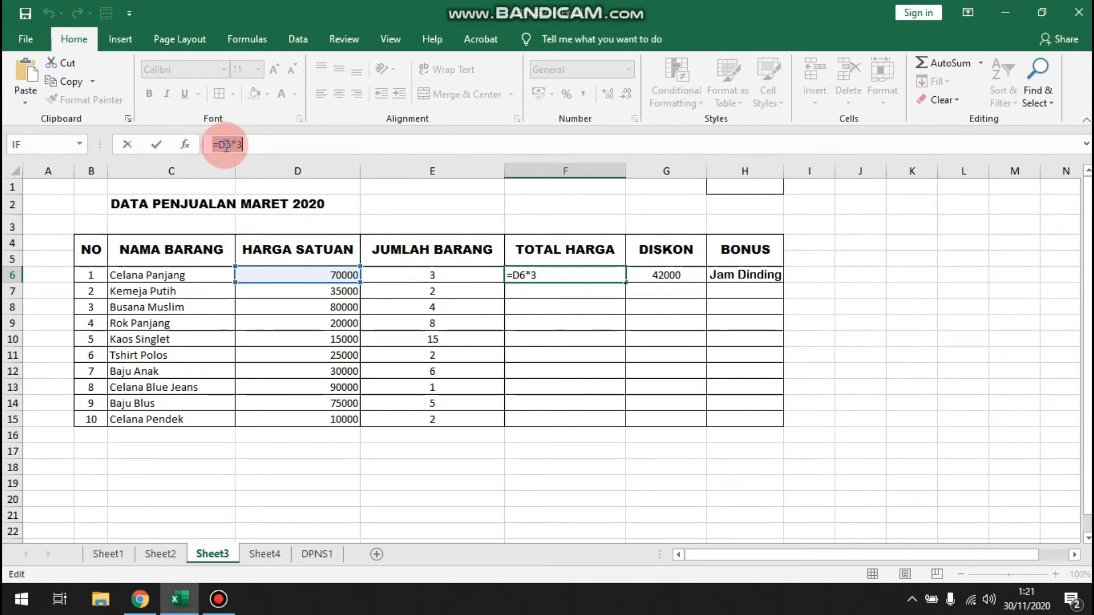
pyautogui.click(275, 144)
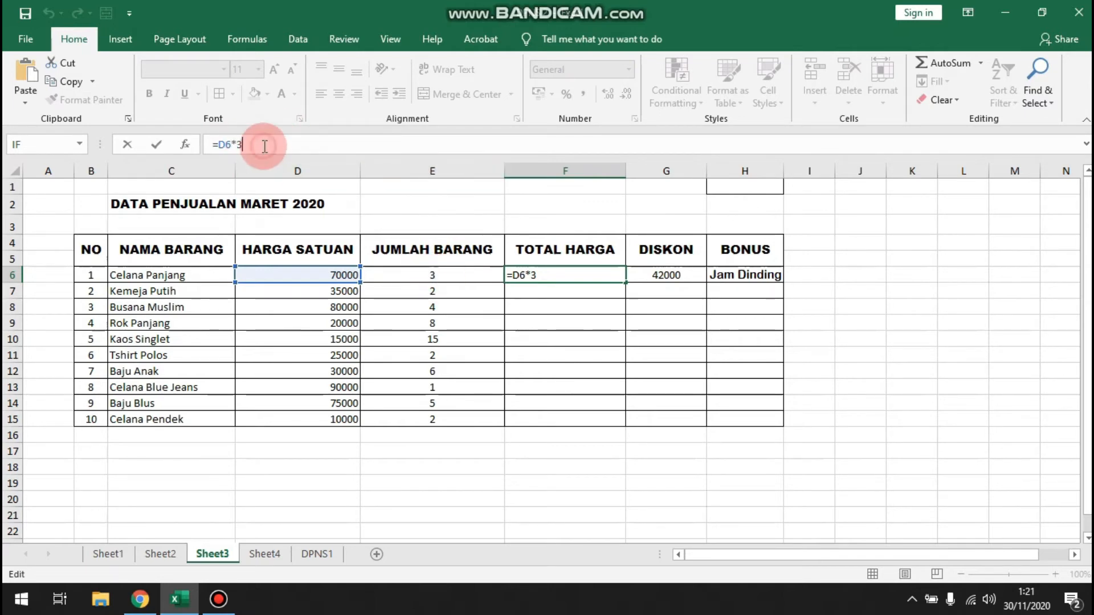
pyautogui.write('E')
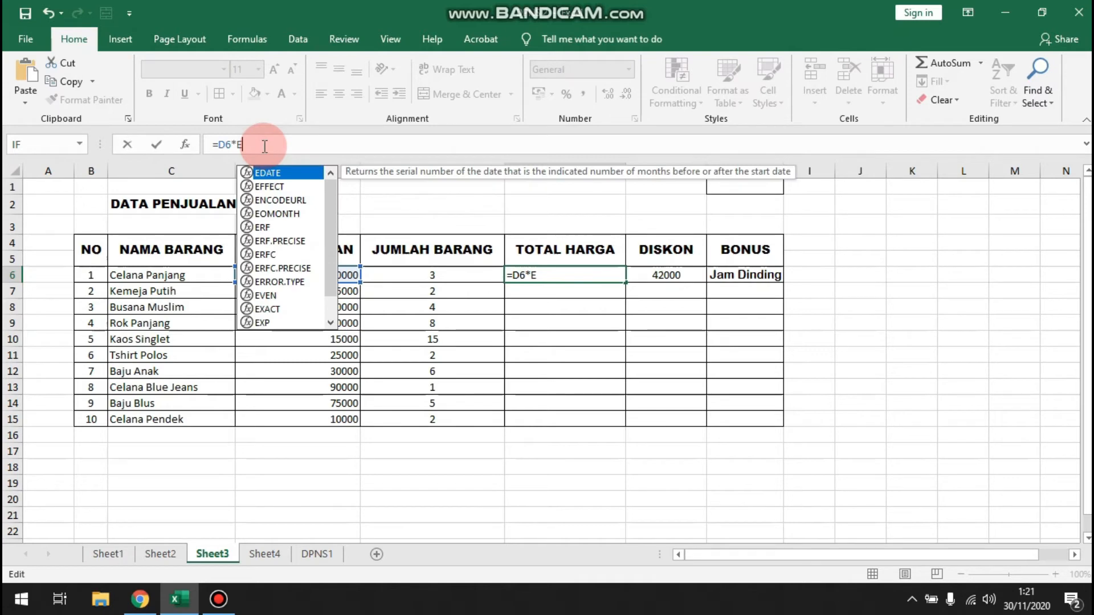
pyautogui.write('6')
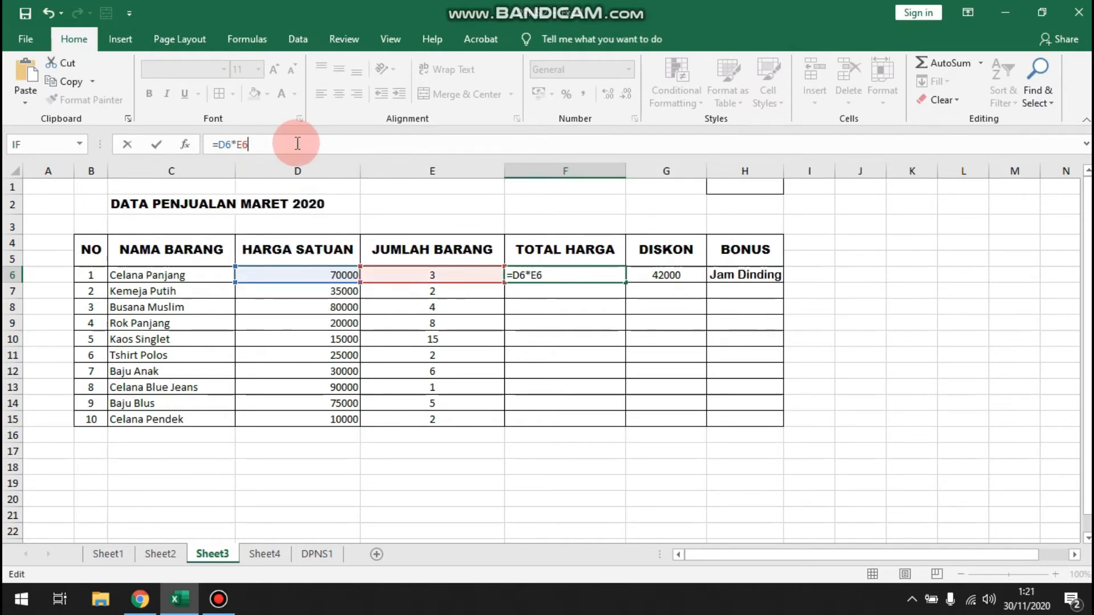
pyautogui.hotkey('ctrl', 'Return')
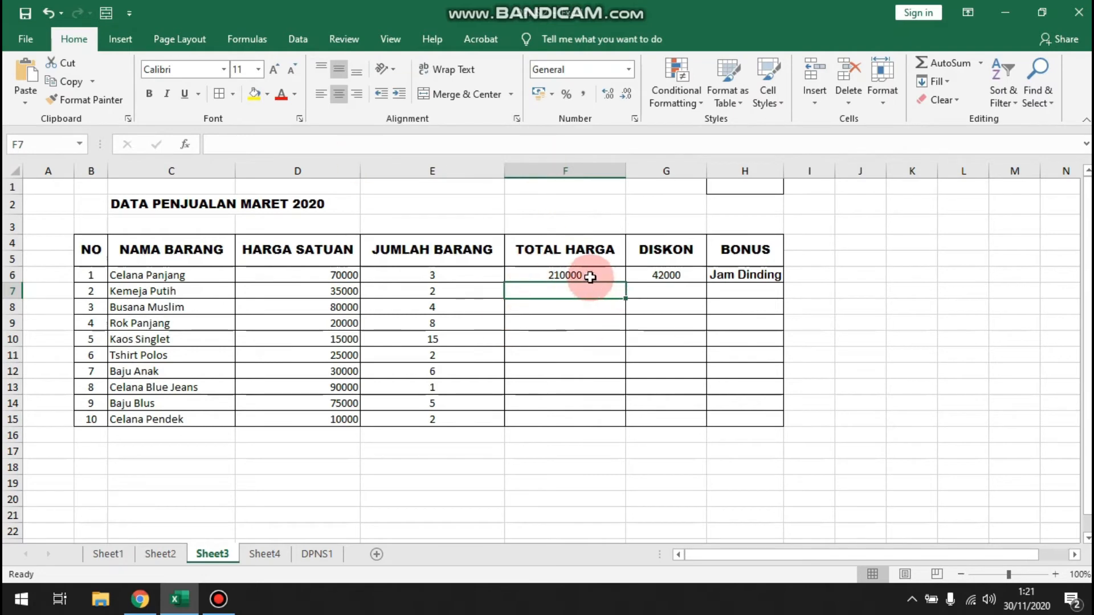
# - Re-enter the E6 reference in the F6 formula =D6*E6 and fill the formula down the TOTAL HARGA column to F15
pyautogui.click(253, 149)
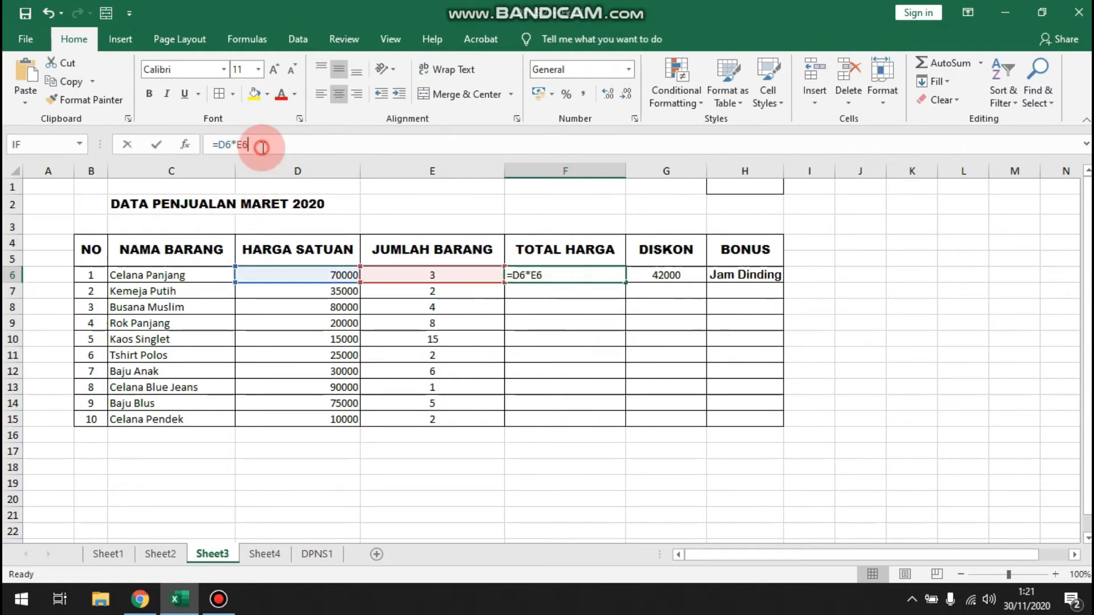
pyautogui.click(549, 279)
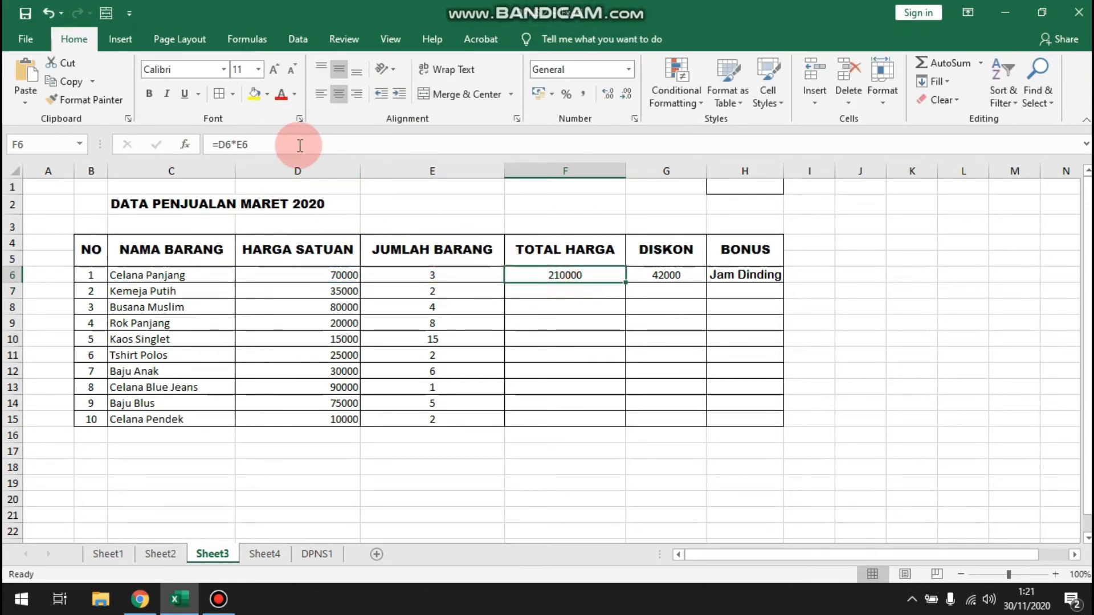
pyautogui.click(269, 144)
pyautogui.press('BackSpace')
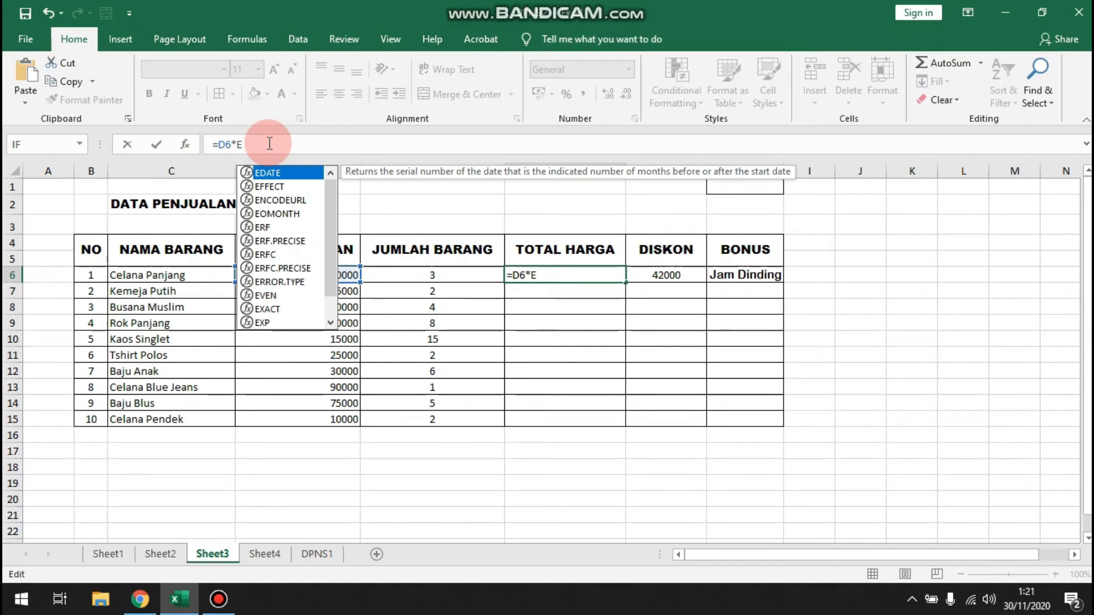
pyautogui.write('6')
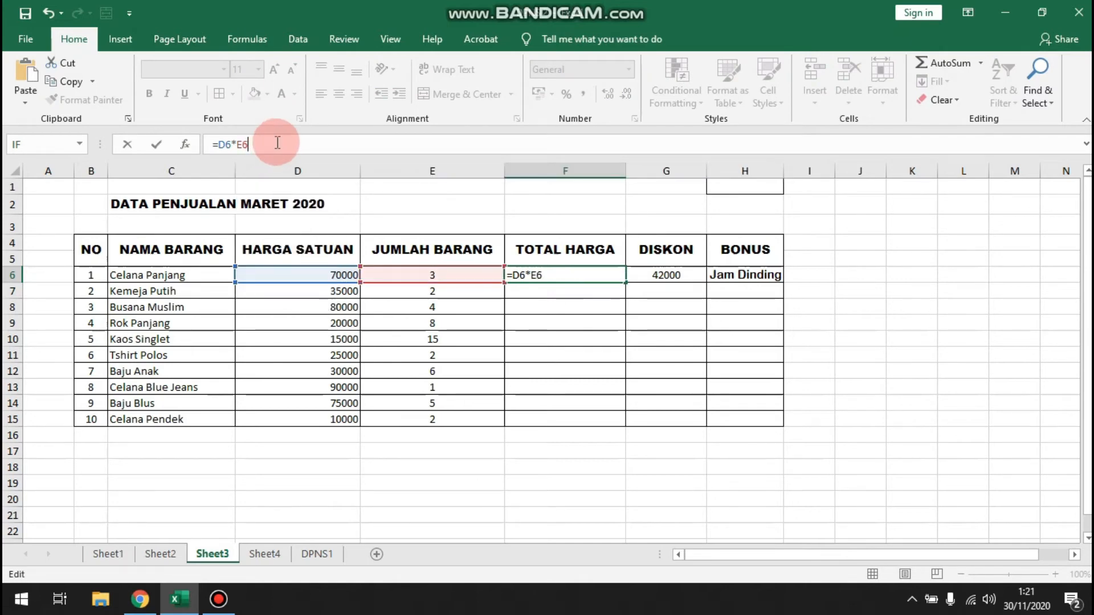
pyautogui.press('Return')
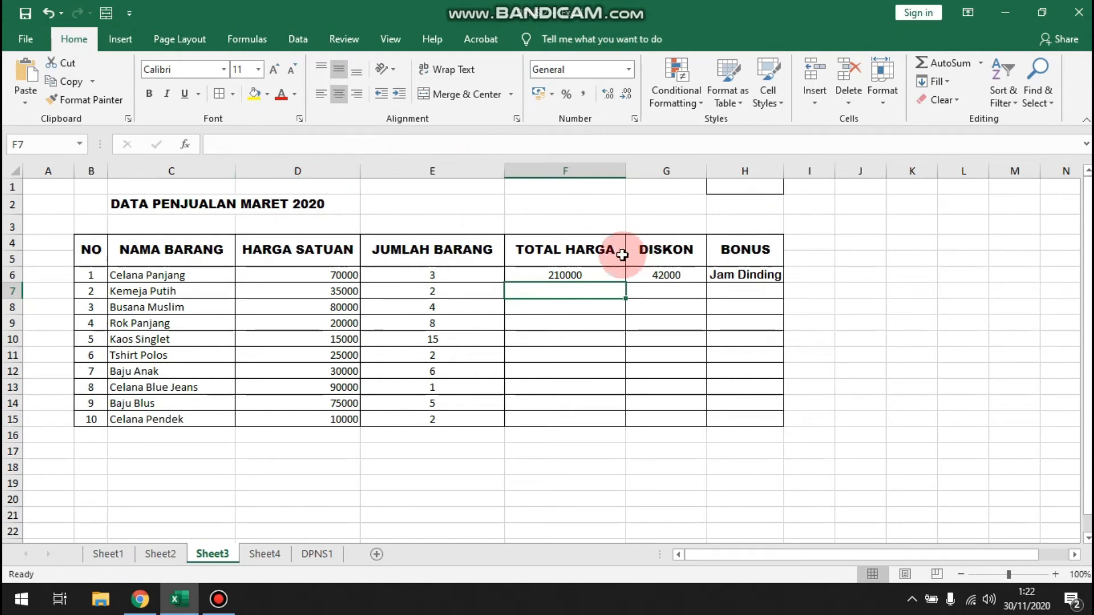
pyautogui.click(608, 271)
pyautogui.moveTo(625, 283); pyautogui.dragTo(626, 425)
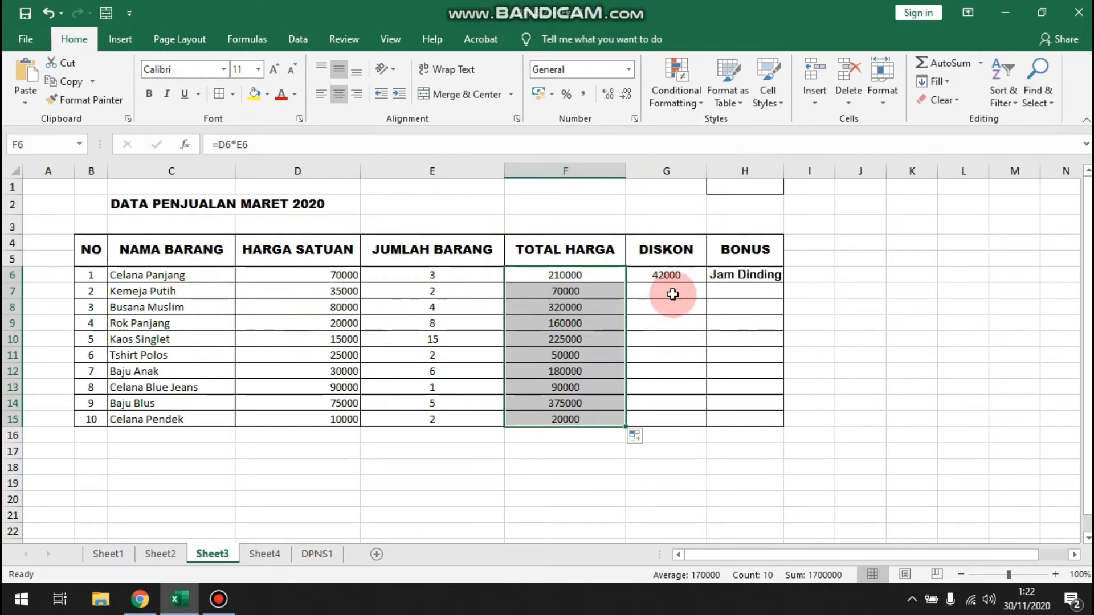
# - Examine the DISKON formula in G6, including its 150000 threshold, the 20% discount on F6 and the nested IF condition
pyautogui.click(673, 294)
pyautogui.click(683, 279)
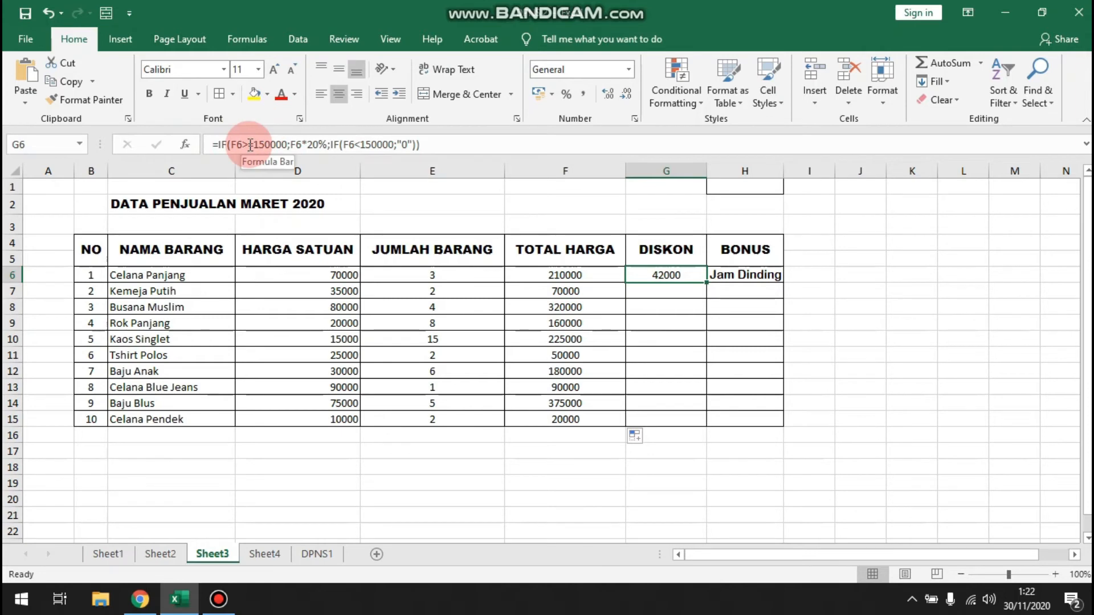
pyautogui.moveTo(254, 145); pyautogui.dragTo(289, 147)
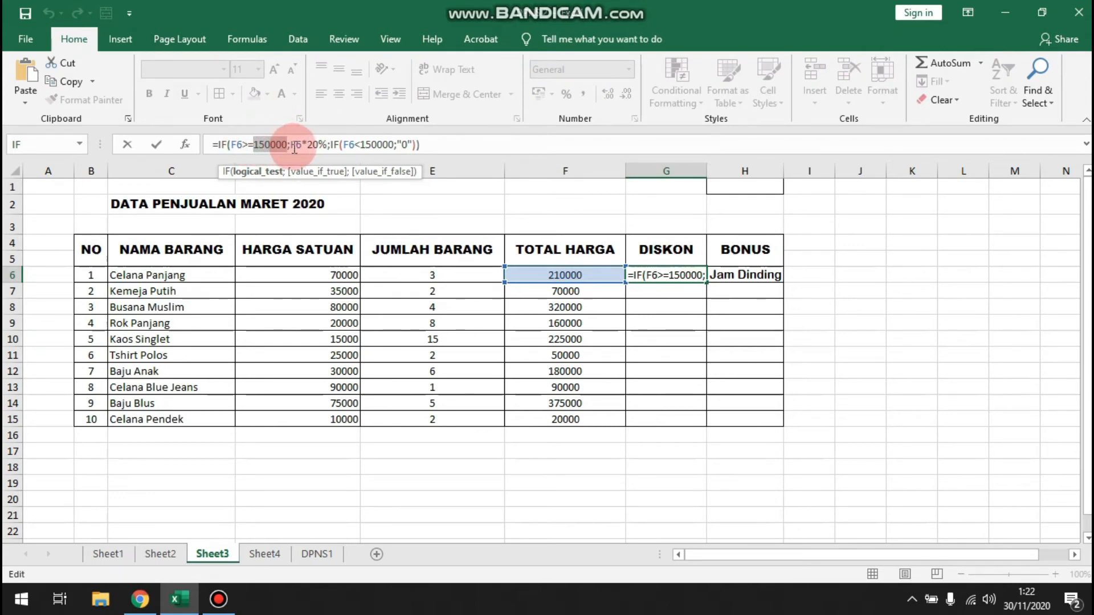
pyautogui.click(302, 147)
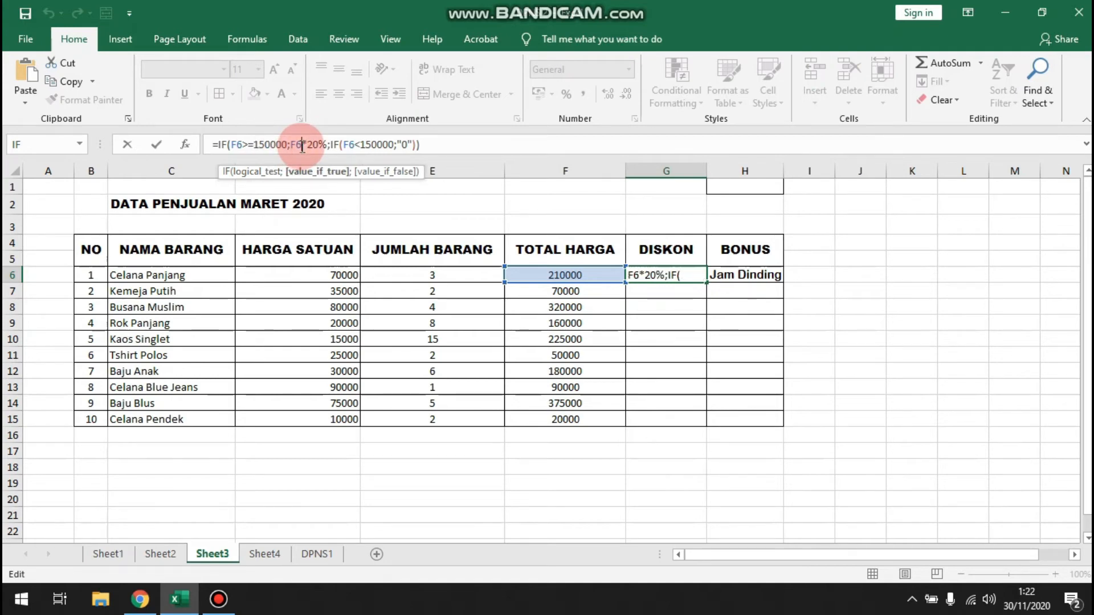
pyautogui.moveTo(293, 147); pyautogui.dragTo(320, 144)
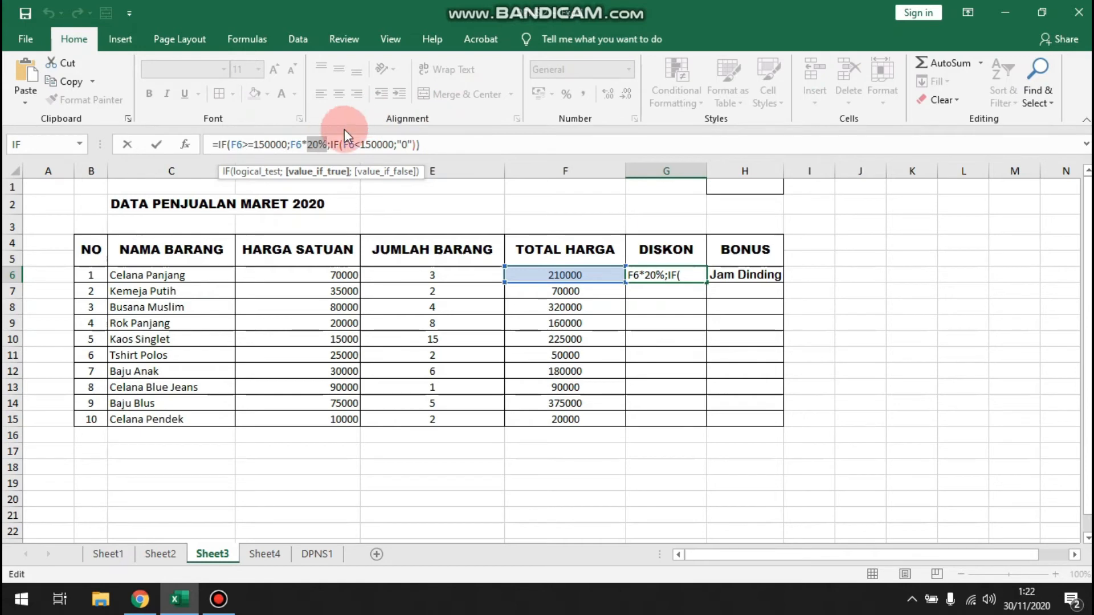
pyautogui.moveTo(345, 145); pyautogui.dragTo(355, 145)
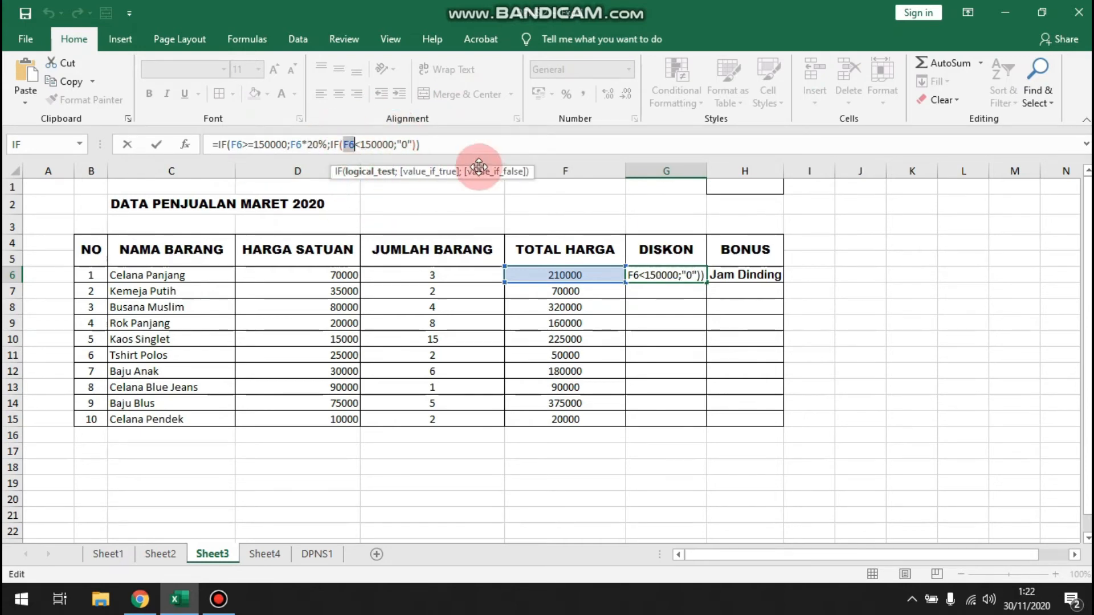
pyautogui.click(360, 143)
pyautogui.moveTo(368, 144); pyautogui.dragTo(387, 145)
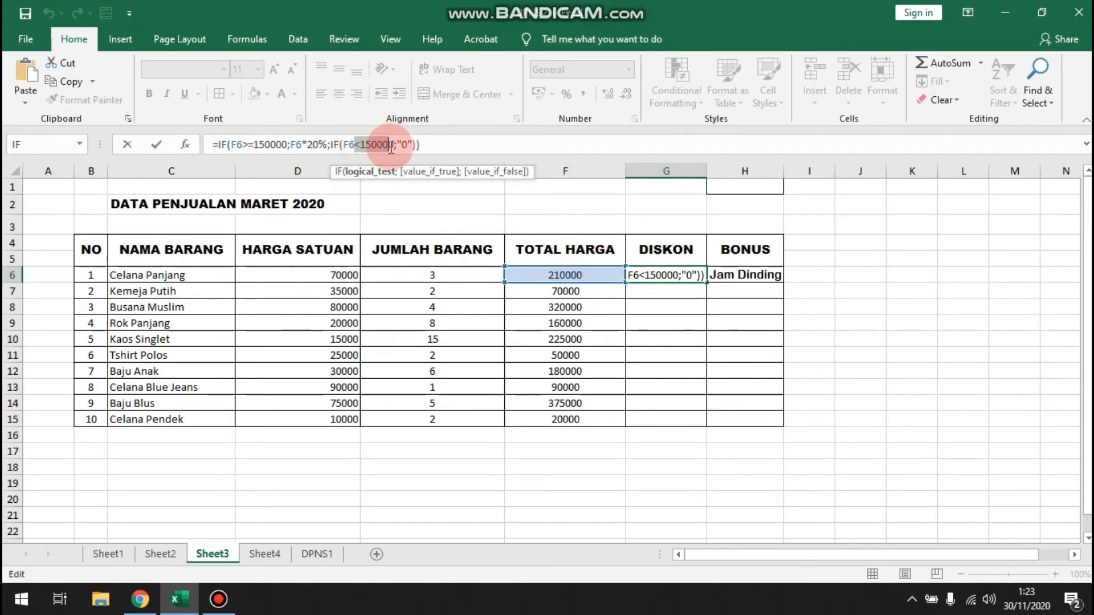
pyautogui.click(405, 144)
pyautogui.press('Return')
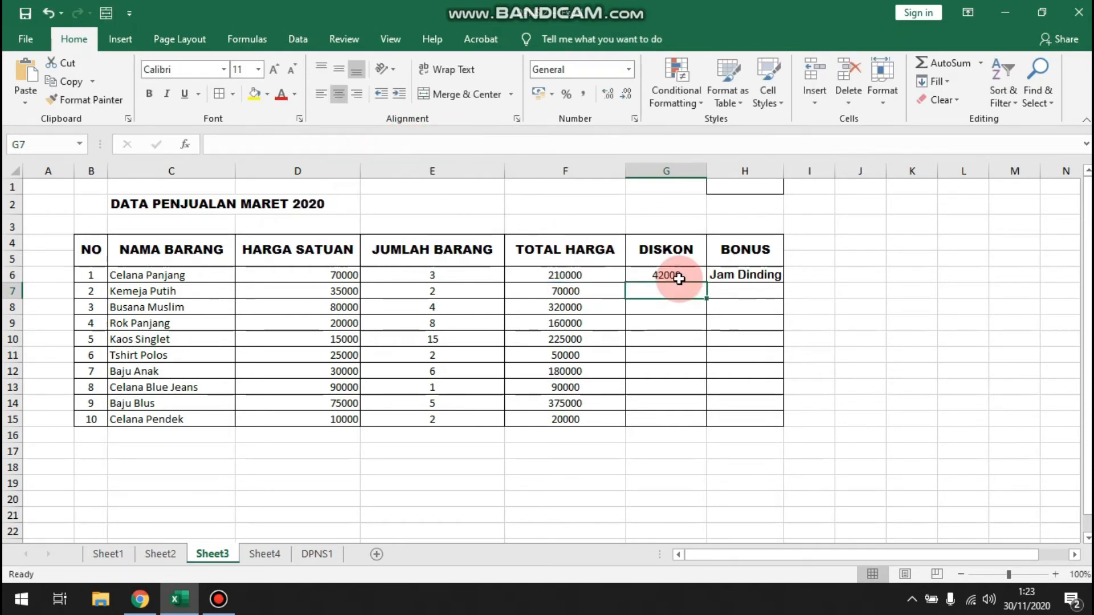
# - Fill the DISKON formula from G6 down to G15 and check the discounts against the TOTAL HARGA column
pyautogui.click(679, 278)
pyautogui.moveTo(707, 283); pyautogui.dragTo(706, 430)
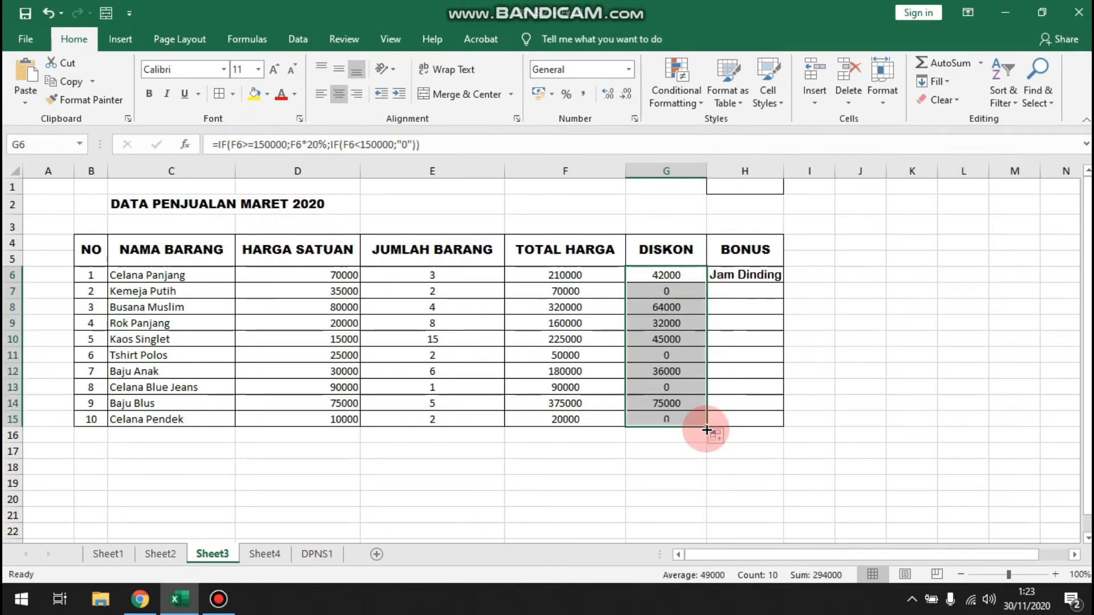
pyautogui.click(670, 279)
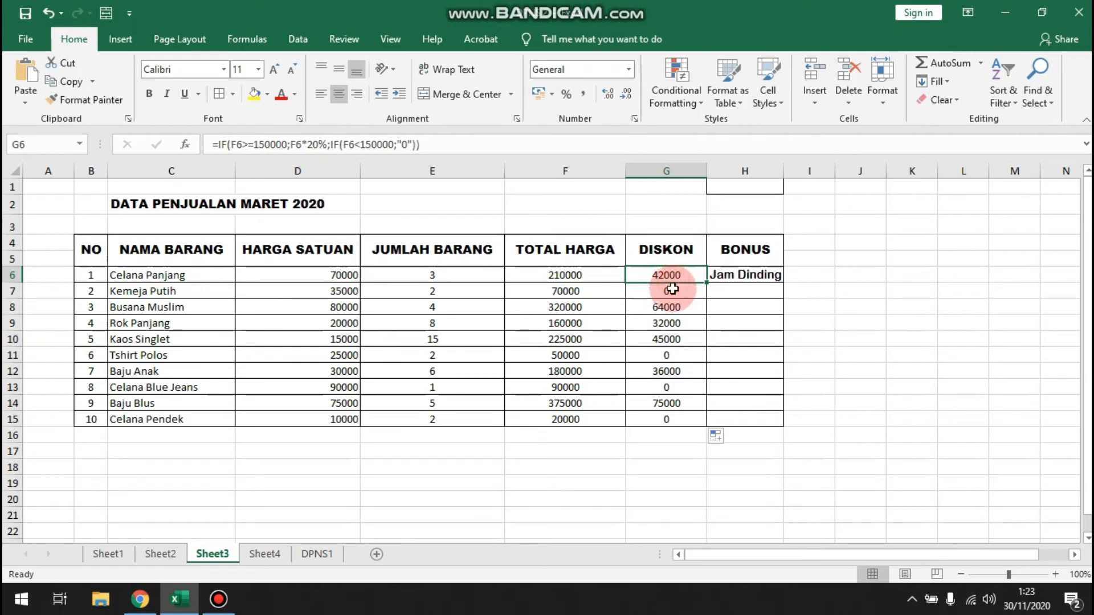
pyautogui.click(672, 302)
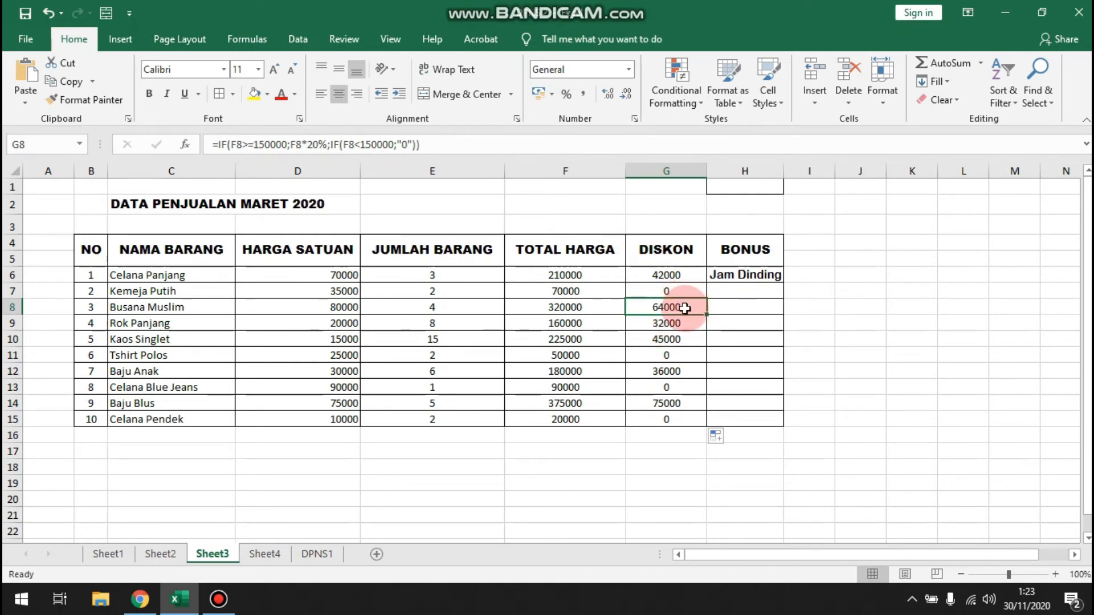
pyautogui.click(570, 291)
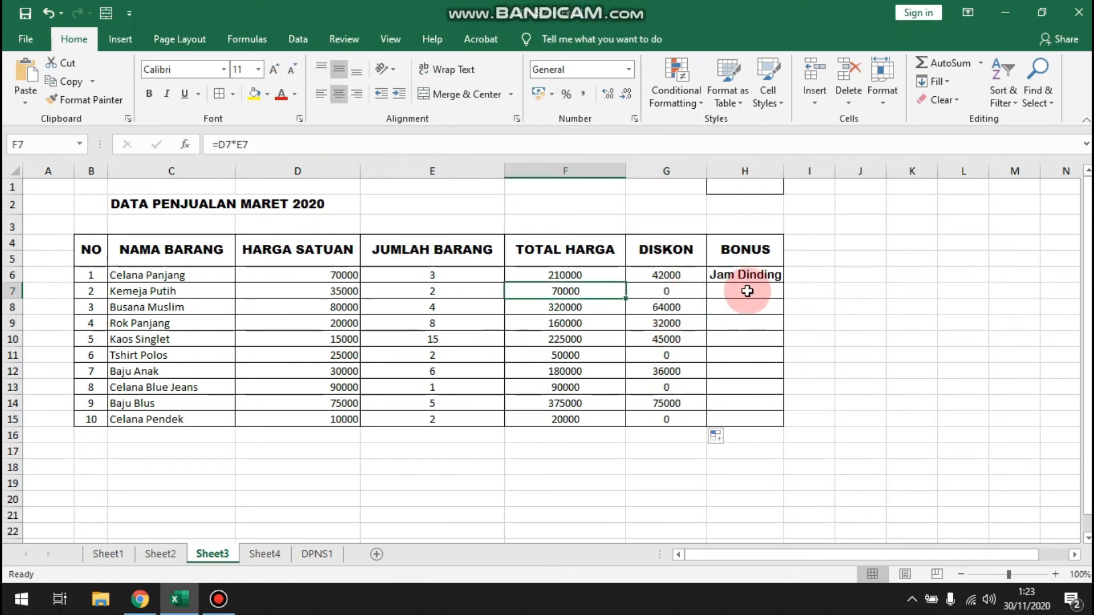
# - Examine the BONUS formula in H6 and its three prize texts: Jam Dinding, Mangkuk Cantik and Gelas Melamine
pyautogui.click(747, 291)
pyautogui.click(761, 251)
pyautogui.click(757, 274)
pyautogui.click(748, 261)
pyautogui.click(746, 275)
pyautogui.click(745, 256)
pyautogui.click(745, 274)
pyautogui.click(743, 256)
pyautogui.click(744, 275)
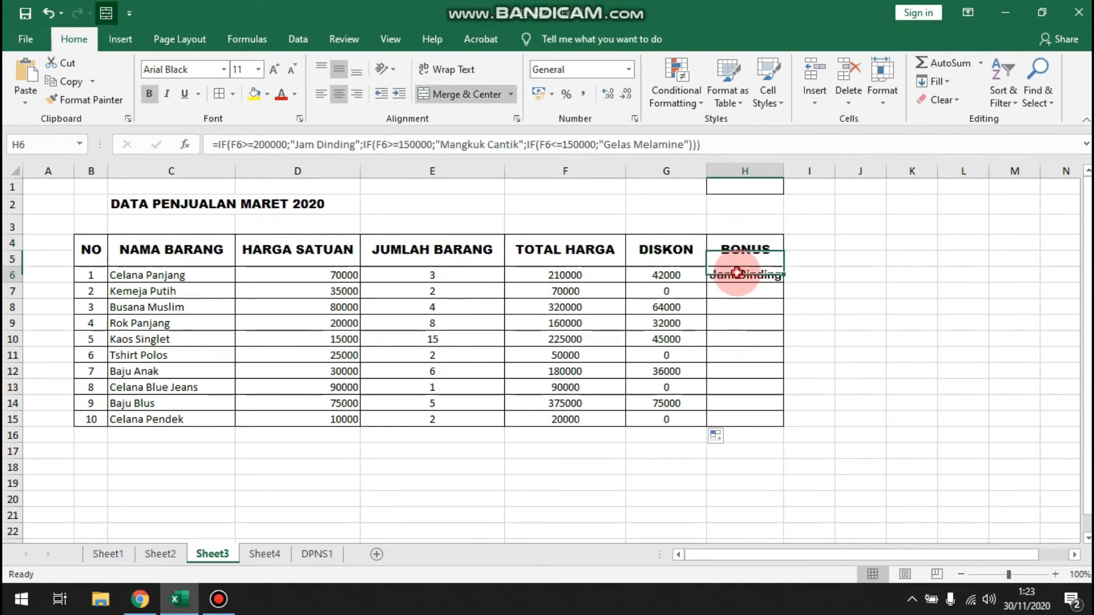
pyautogui.click(745, 252)
pyautogui.click(740, 275)
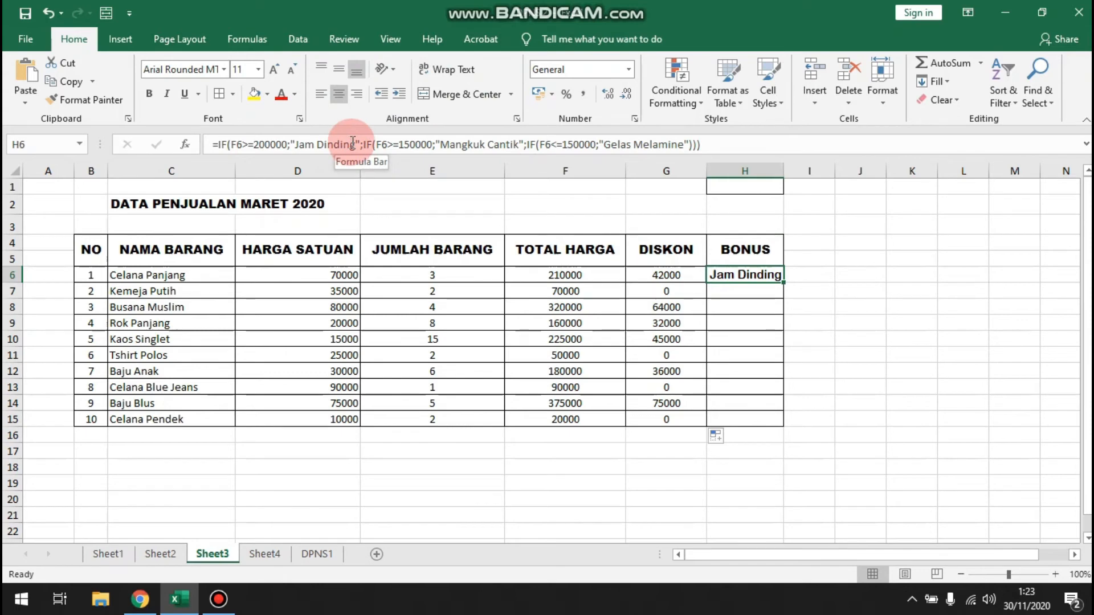
pyautogui.moveTo(297, 146); pyautogui.dragTo(355, 145)
pyautogui.moveTo(441, 146); pyautogui.dragTo(519, 146)
pyautogui.moveTo(605, 145); pyautogui.dragTo(677, 146)
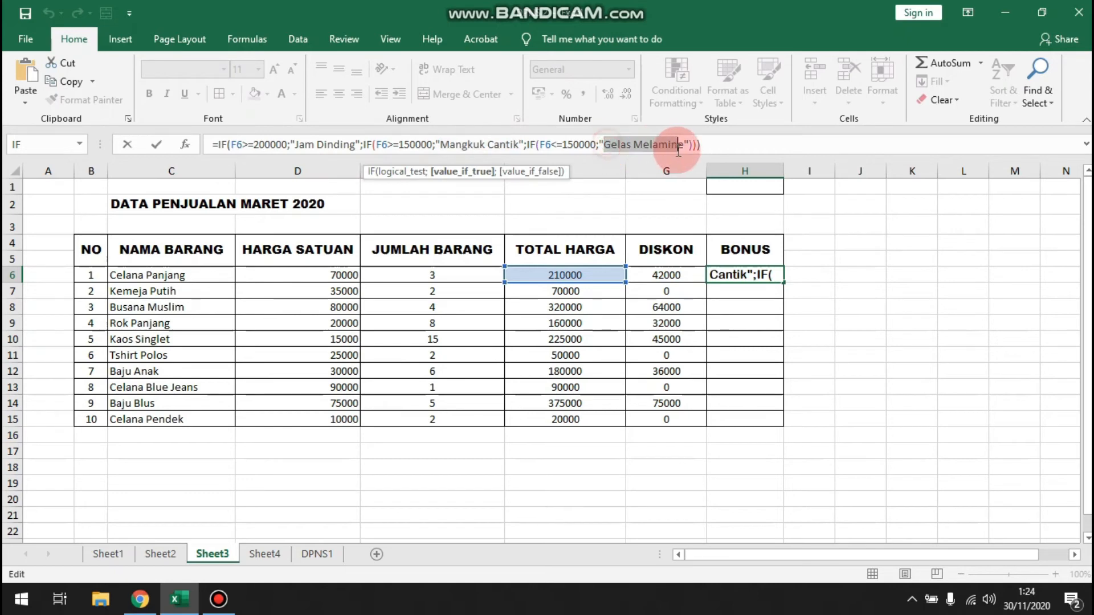
# - Examine the nested IF conditions on F6 in the BONUS formula, matching the 200000 and 150000 thresholds to their prizes
pyautogui.click(295, 146)
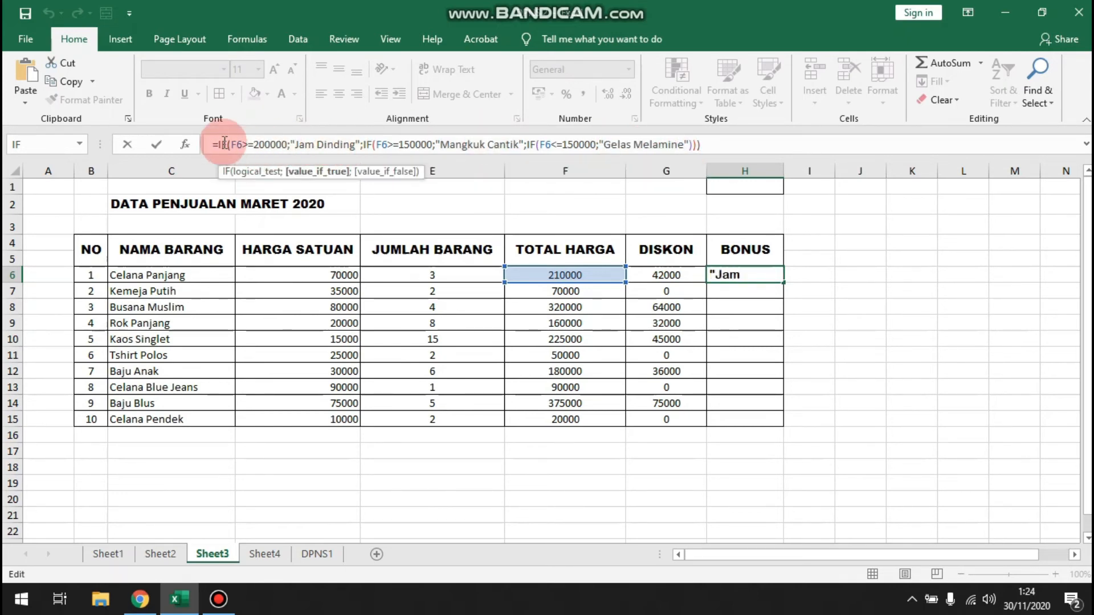
pyautogui.moveTo(233, 146); pyautogui.dragTo(244, 146)
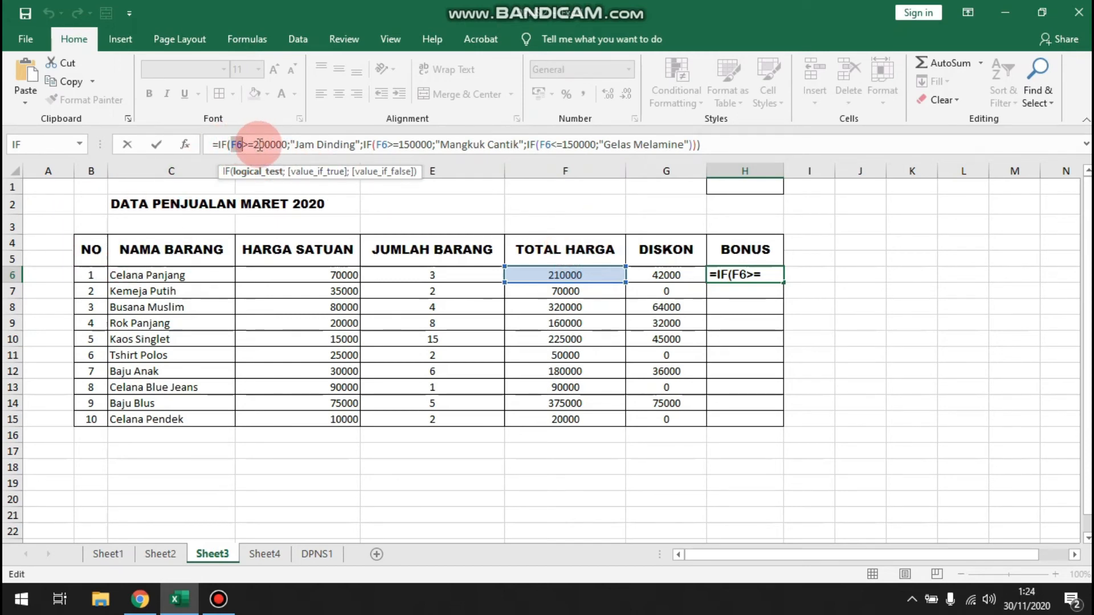
pyautogui.click(288, 145)
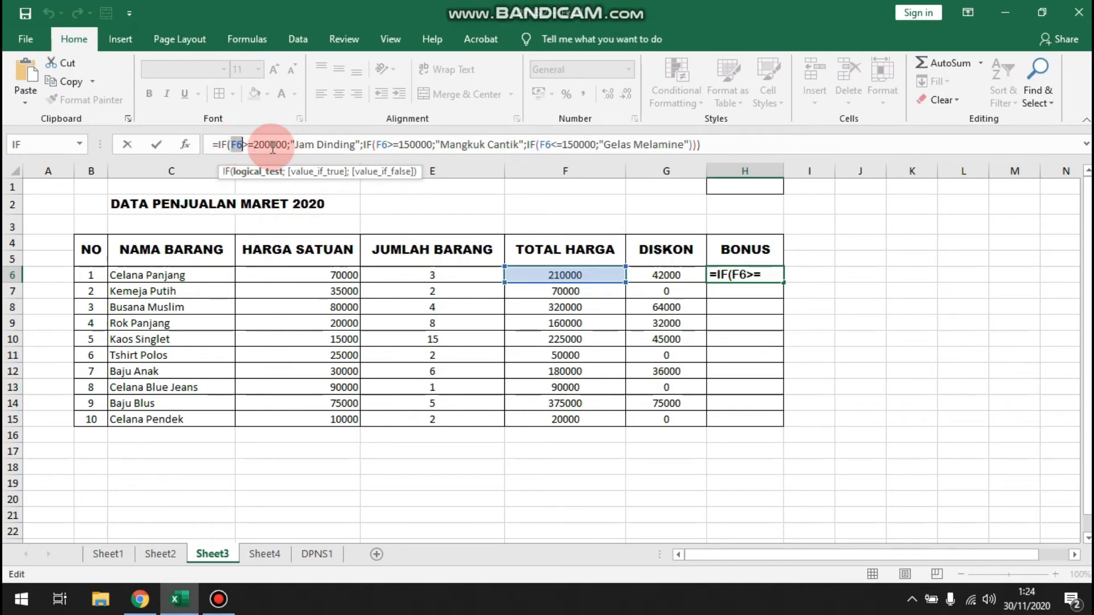
pyautogui.moveTo(295, 147); pyautogui.dragTo(359, 149)
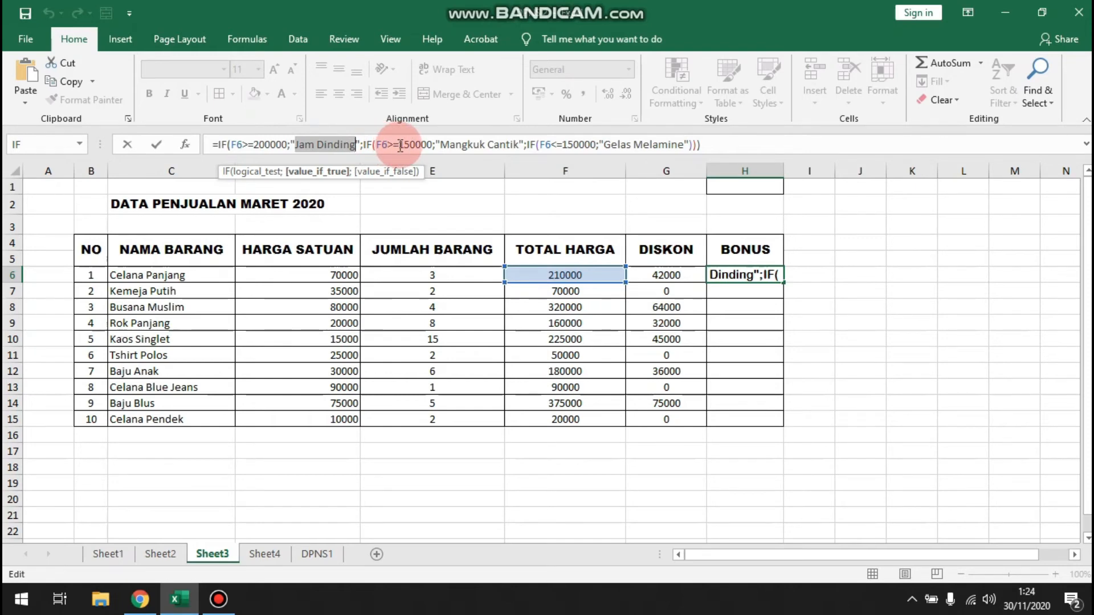
pyautogui.moveTo(401, 147); pyautogui.dragTo(521, 147)
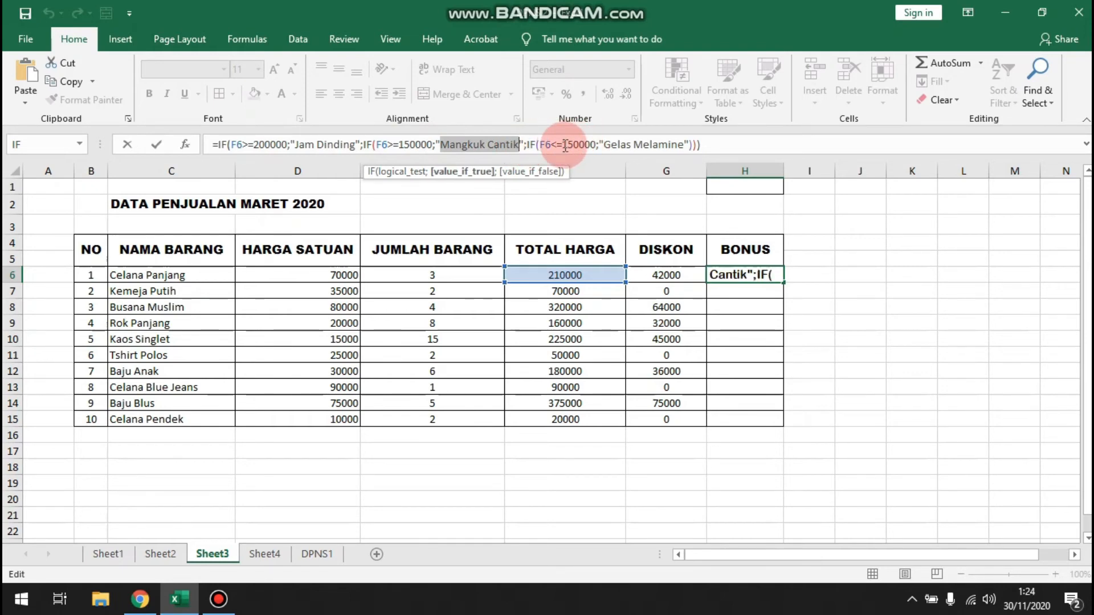
pyautogui.moveTo(563, 146); pyautogui.dragTo(598, 147)
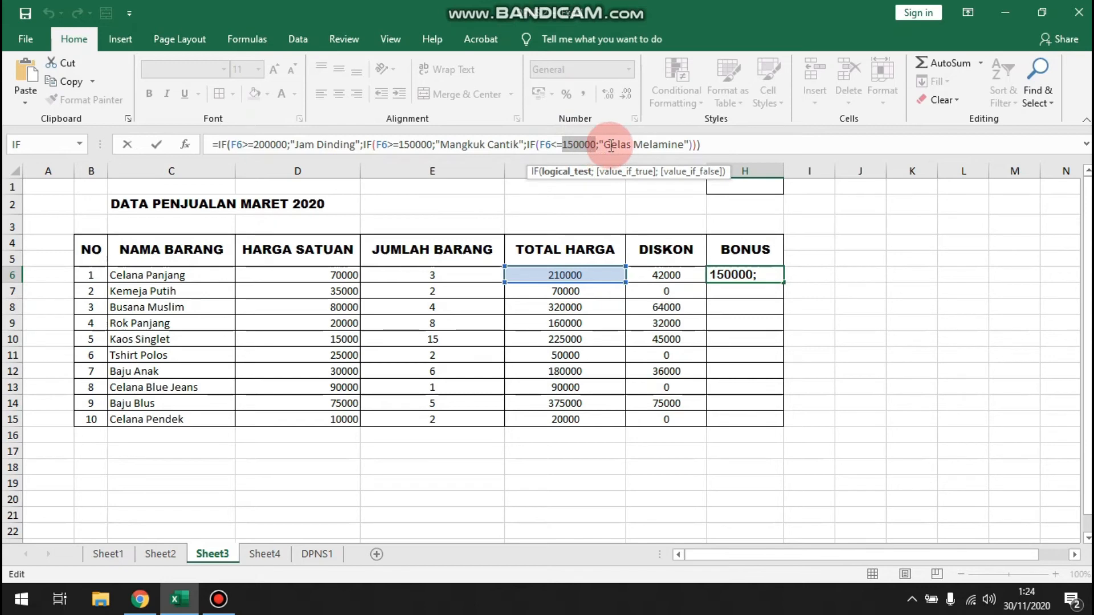
pyautogui.moveTo(608, 146); pyautogui.dragTo(675, 151)
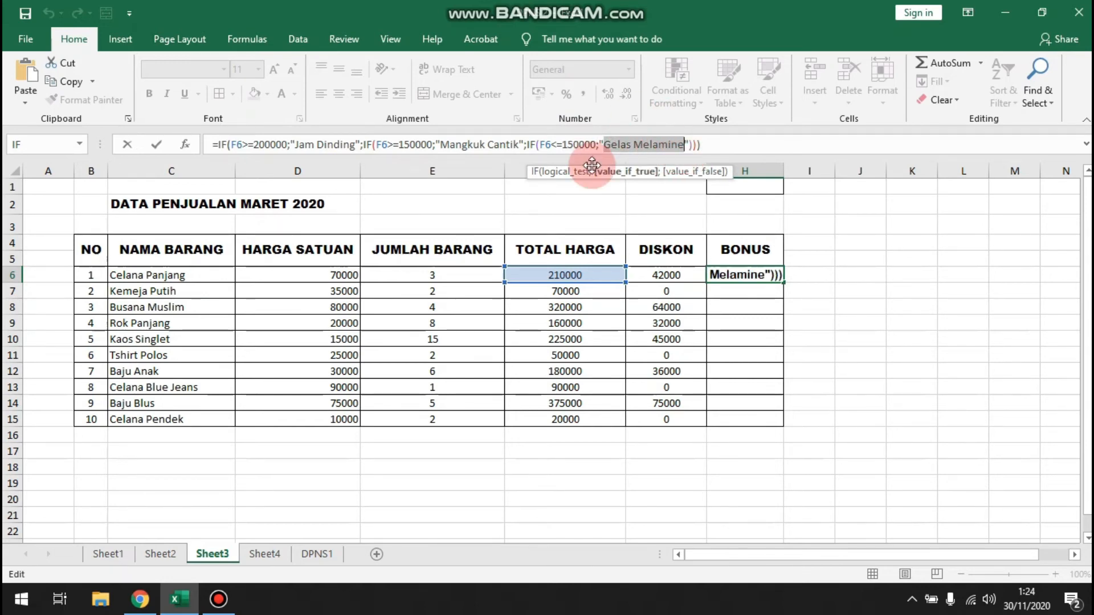
pyautogui.click(722, 149)
pyautogui.press('Return')
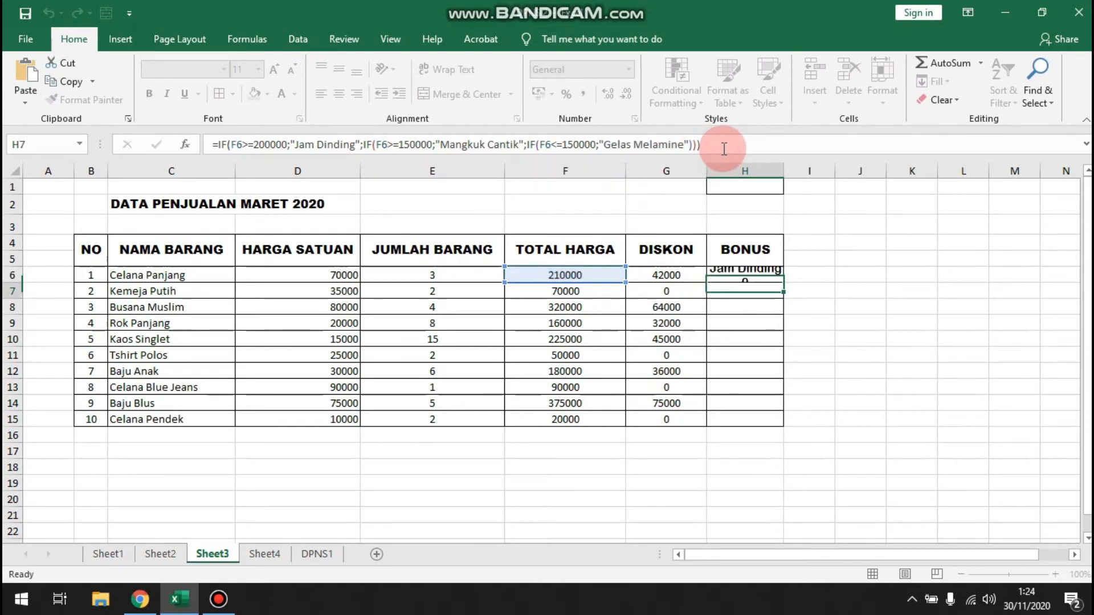
# - Fill the BONUS formula from H6 down to H15 and widen column H to fit the prize names
pyautogui.click(752, 275)
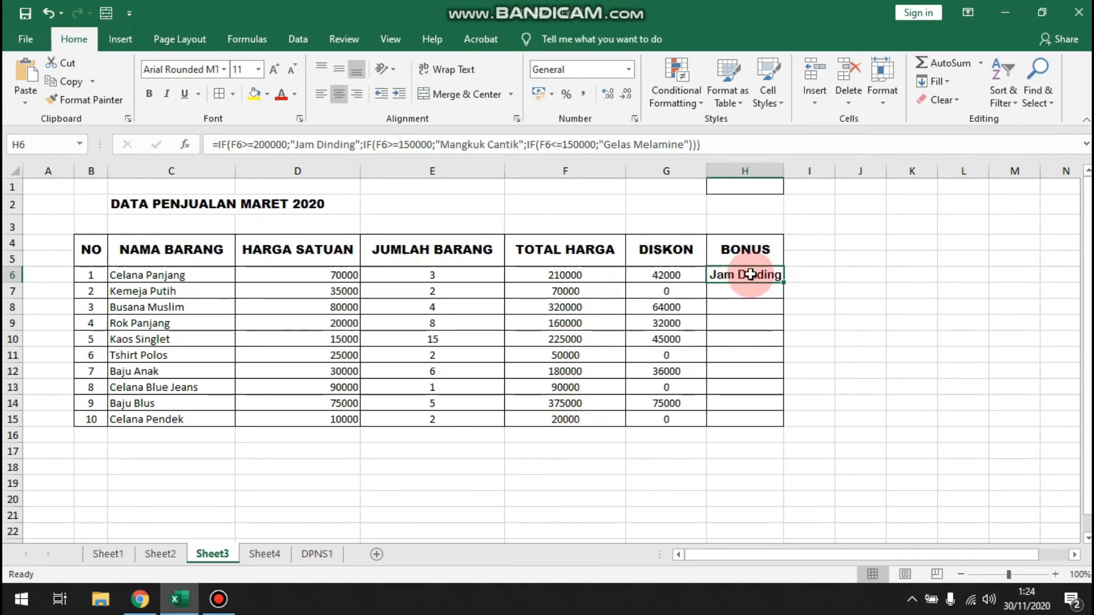
pyautogui.moveTo(783, 280); pyautogui.dragTo(778, 420)
pyautogui.moveTo(784, 174); pyautogui.dragTo(818, 172)
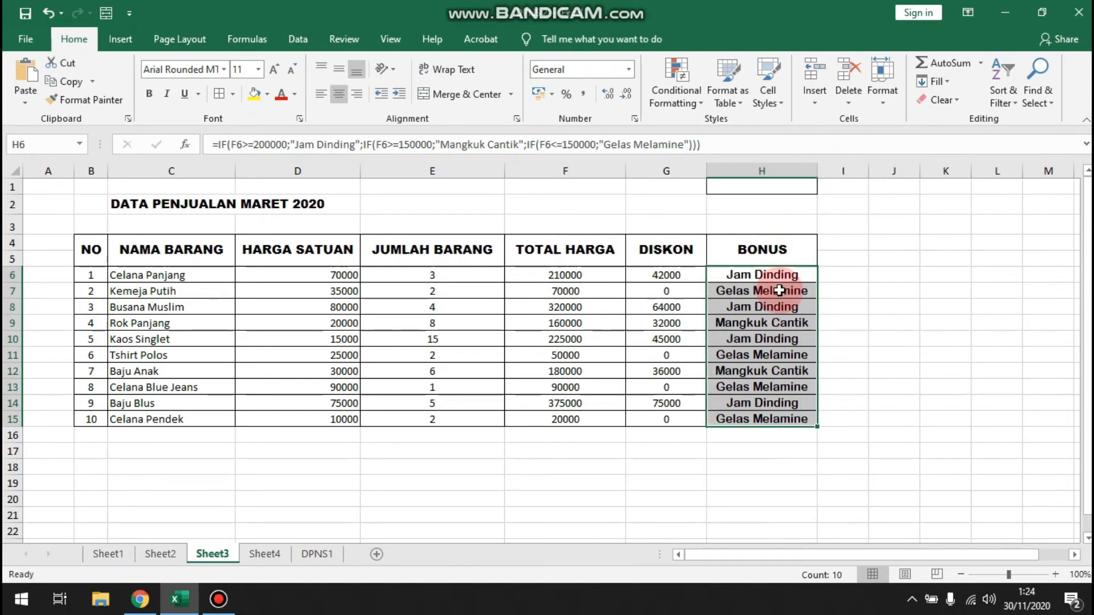
# - Check the BONUS results in H6 to H11 against the TOTAL HARGA amounts and the formula's thresholds
pyautogui.click(778, 273)
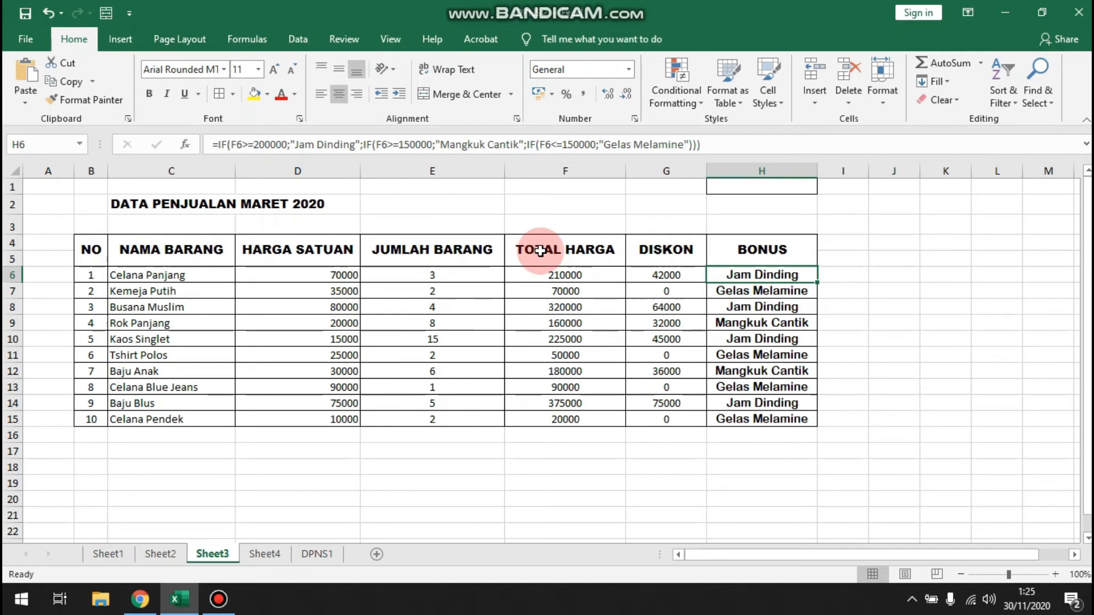
pyautogui.click(561, 276)
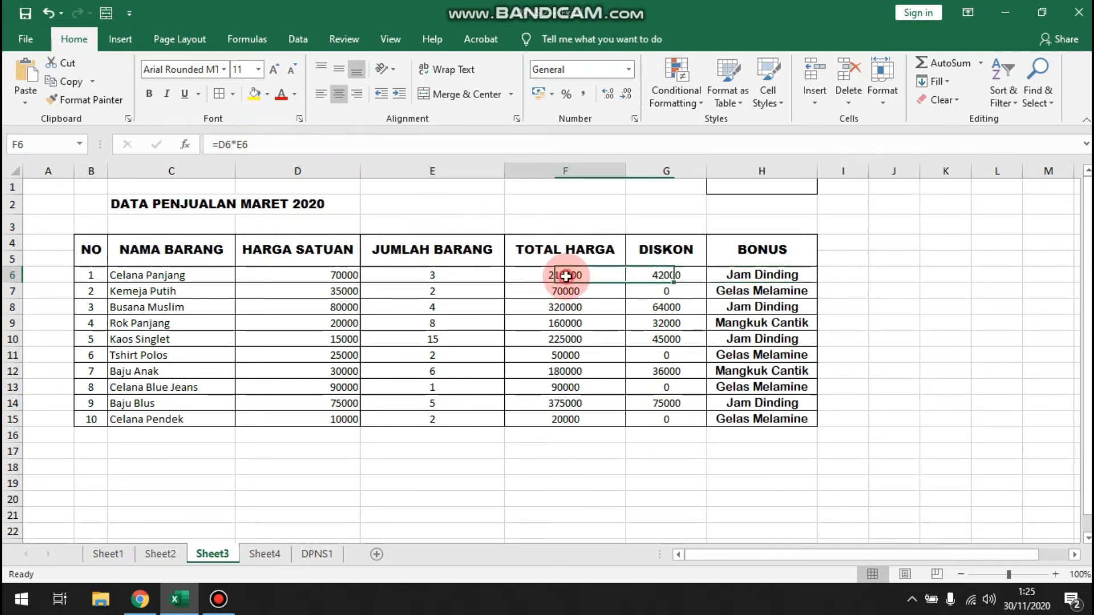
pyautogui.click(795, 278)
pyautogui.click(793, 292)
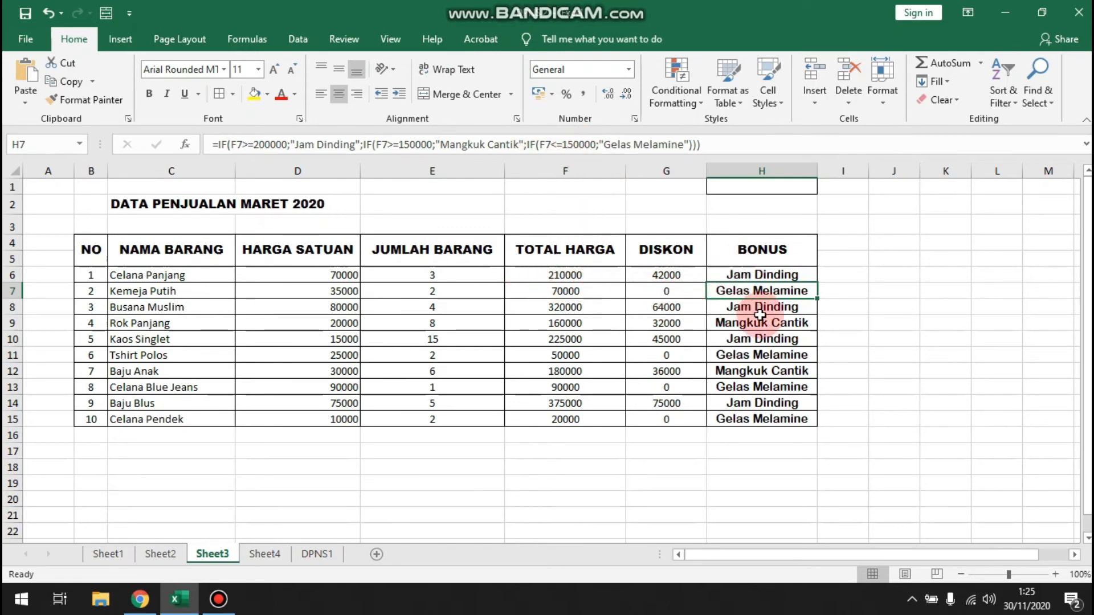
pyautogui.click(763, 311)
pyautogui.click(762, 321)
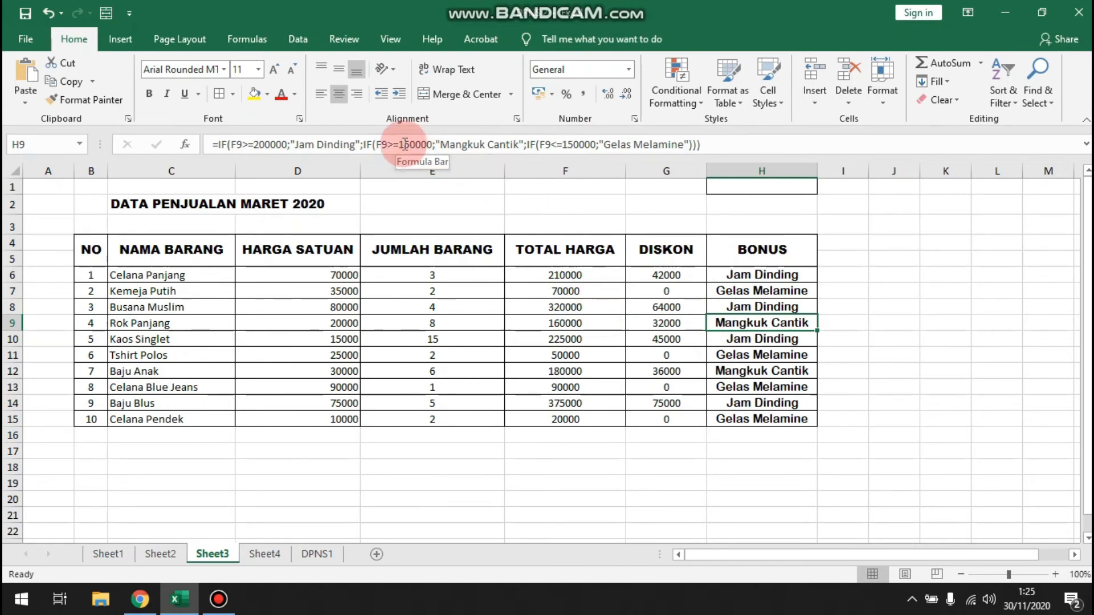
pyautogui.click(741, 340)
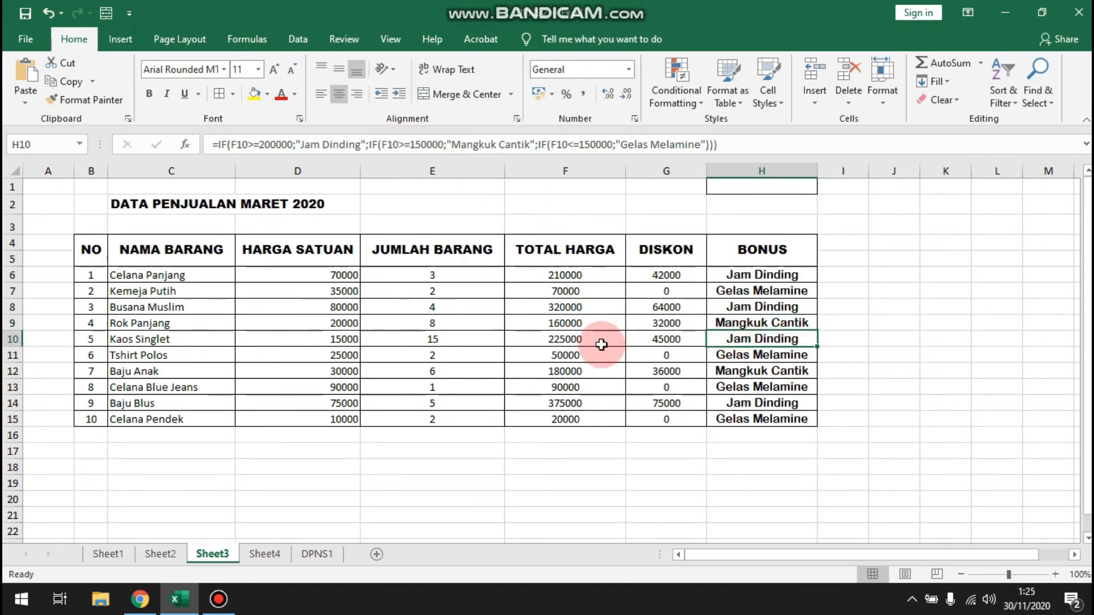
pyautogui.click(752, 358)
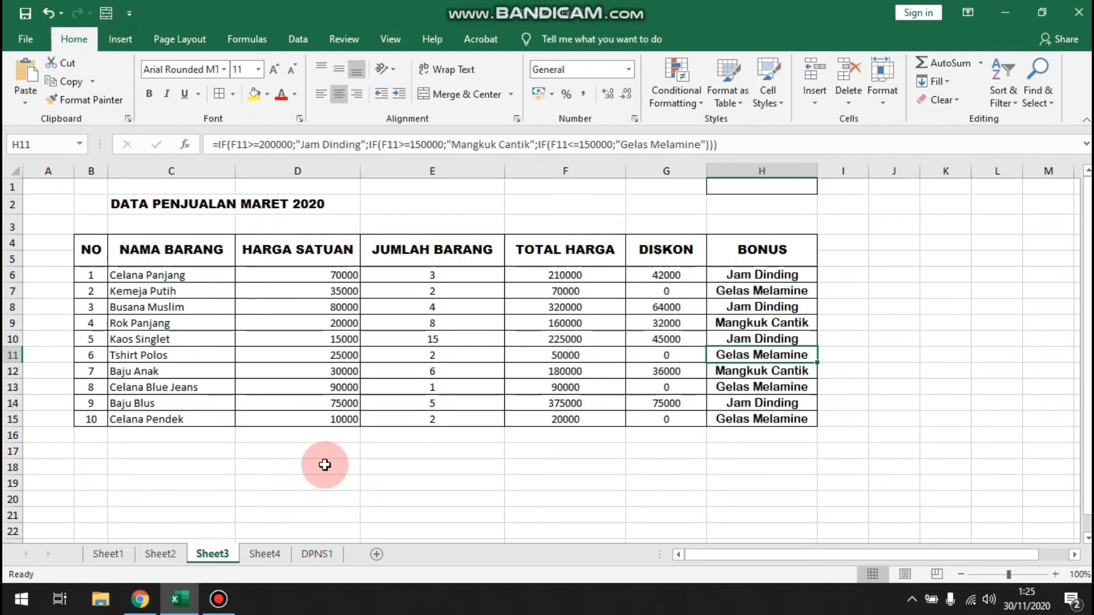
# - Switch to Sheet4 and look over the whole Promosi Penjualan Desember 2020 table
pyautogui.click(265, 555)
pyautogui.moveTo(85, 204); pyautogui.dragTo(503, 431)
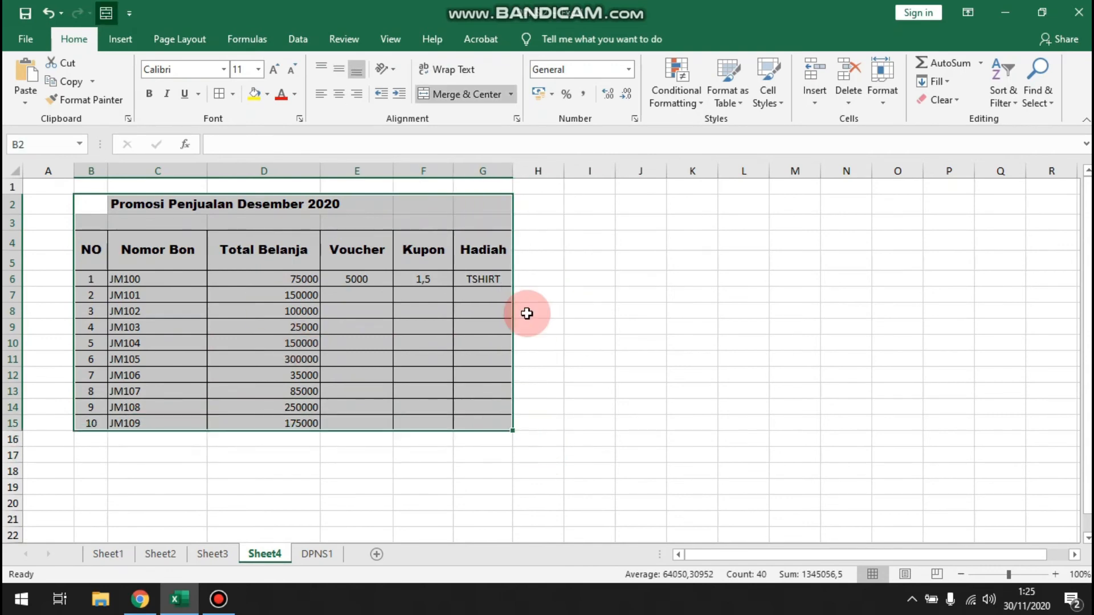
pyautogui.click(538, 204)
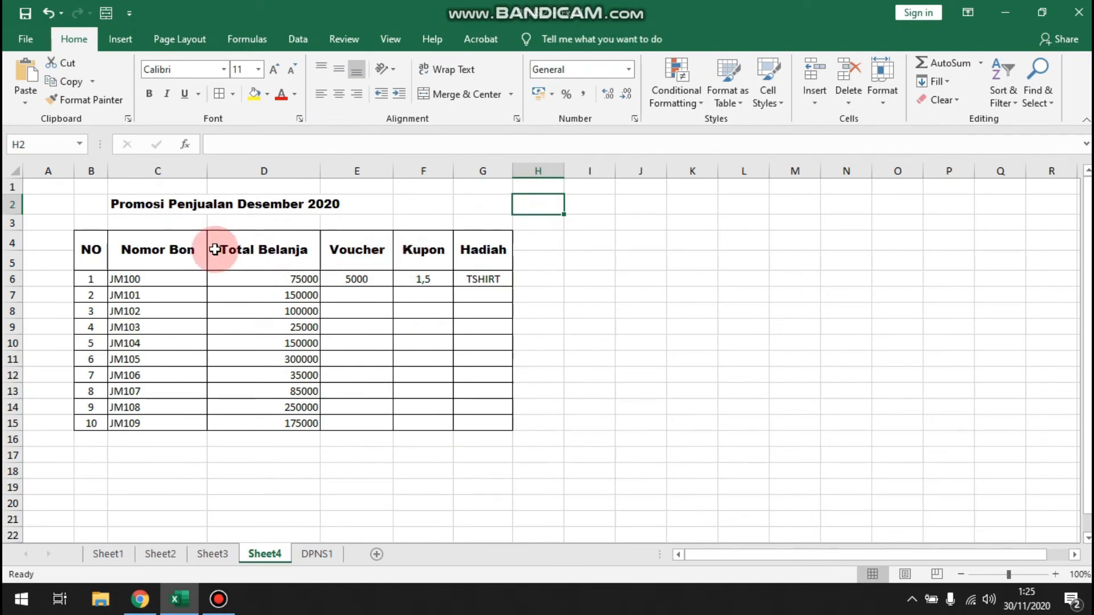
# - Examine the Nomor Bon entries from C6 down to C15 and the Total Belanja amounts in D6 and D7
pyautogui.click(262, 280)
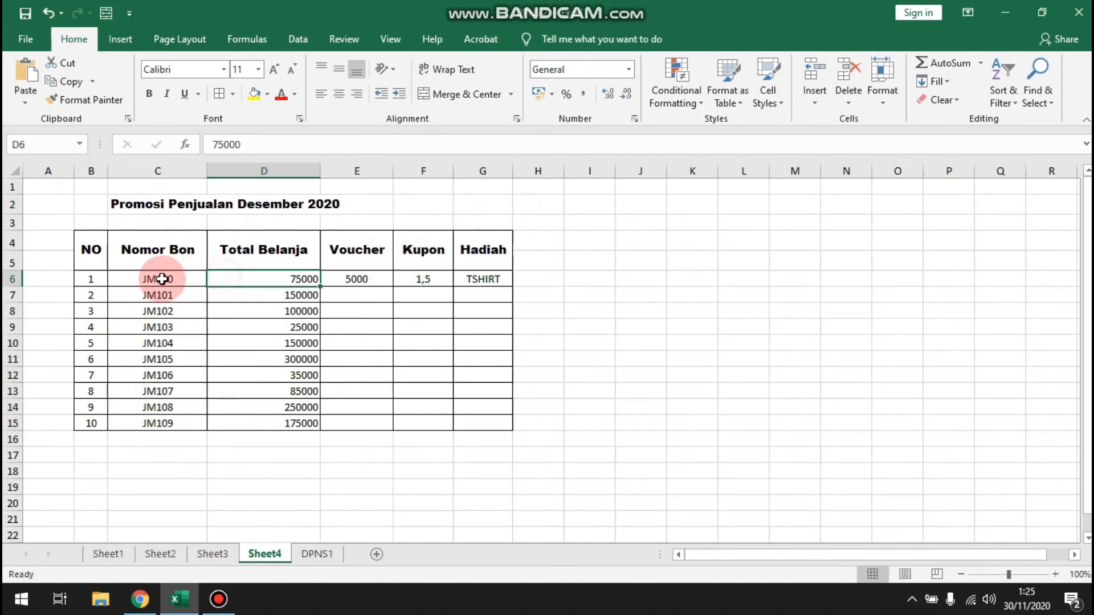
pyautogui.click(162, 279)
pyautogui.moveTo(169, 294)
pyautogui.mouseDown()
pyautogui.moveTo(166, 280)
pyautogui.moveTo(170, 289)
pyautogui.mouseUp()
pyautogui.click(175, 279)
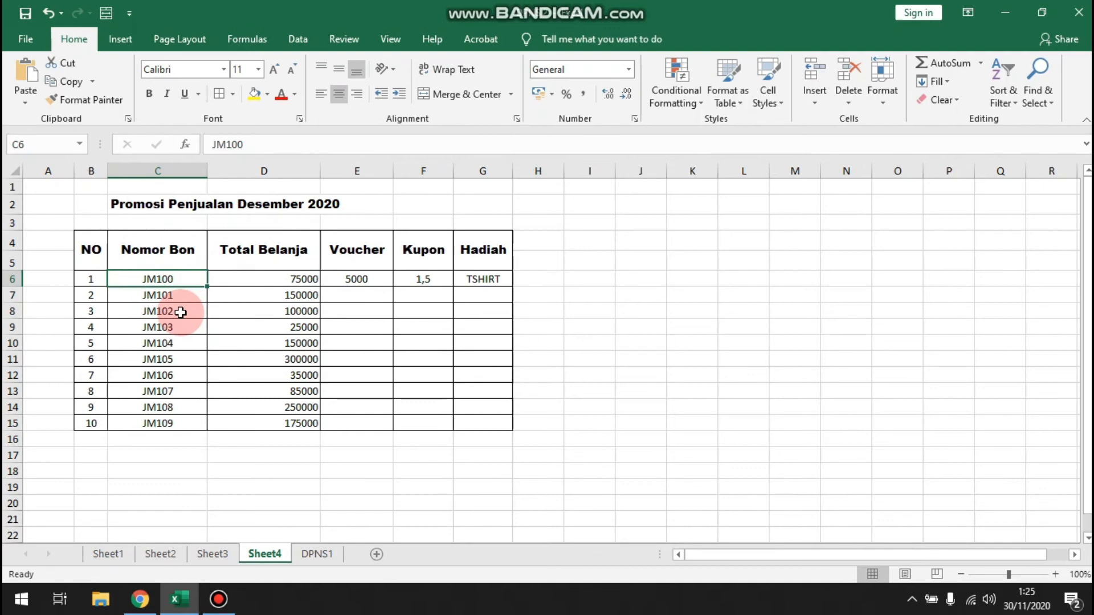
pyautogui.click(185, 299)
pyautogui.click(183, 312)
pyautogui.click(189, 329)
pyautogui.click(188, 345)
pyautogui.click(190, 358)
pyautogui.click(178, 422)
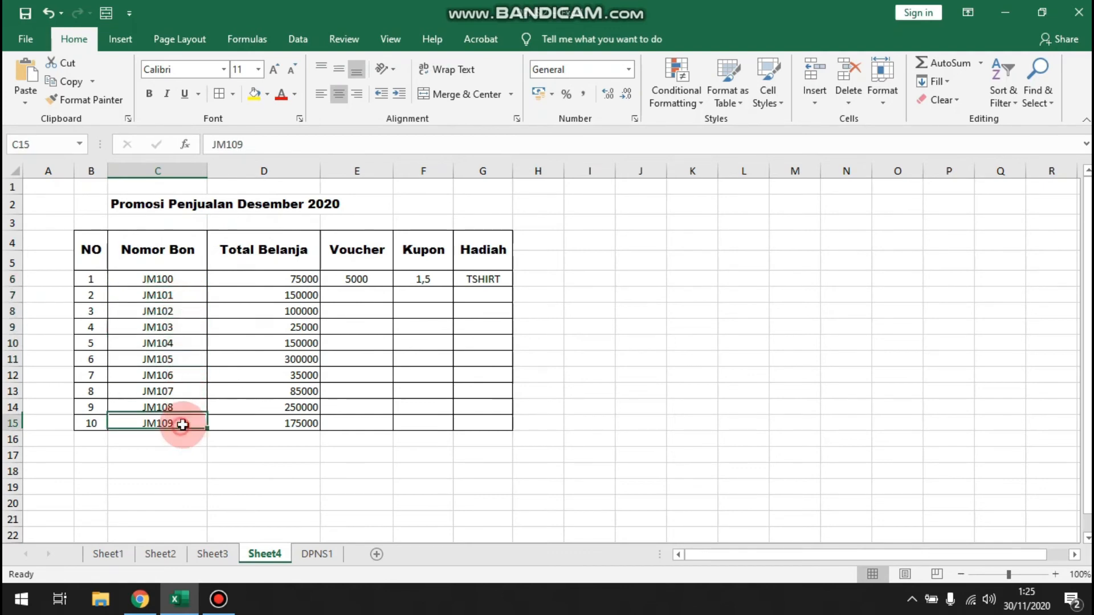
pyautogui.click(288, 264)
pyautogui.click(189, 278)
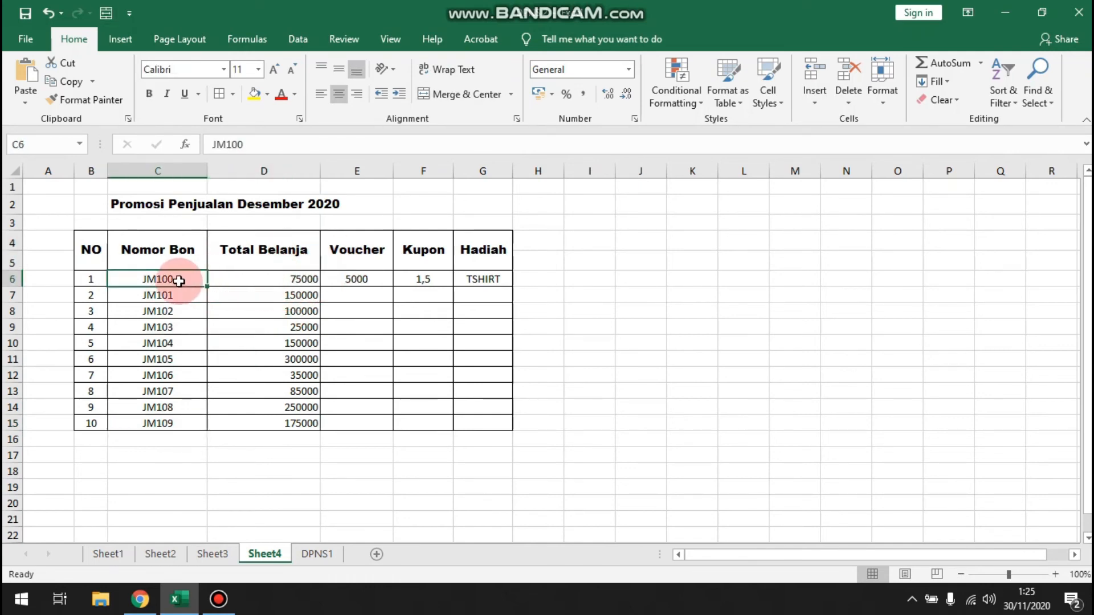
pyautogui.click(253, 280)
pyautogui.click(312, 277)
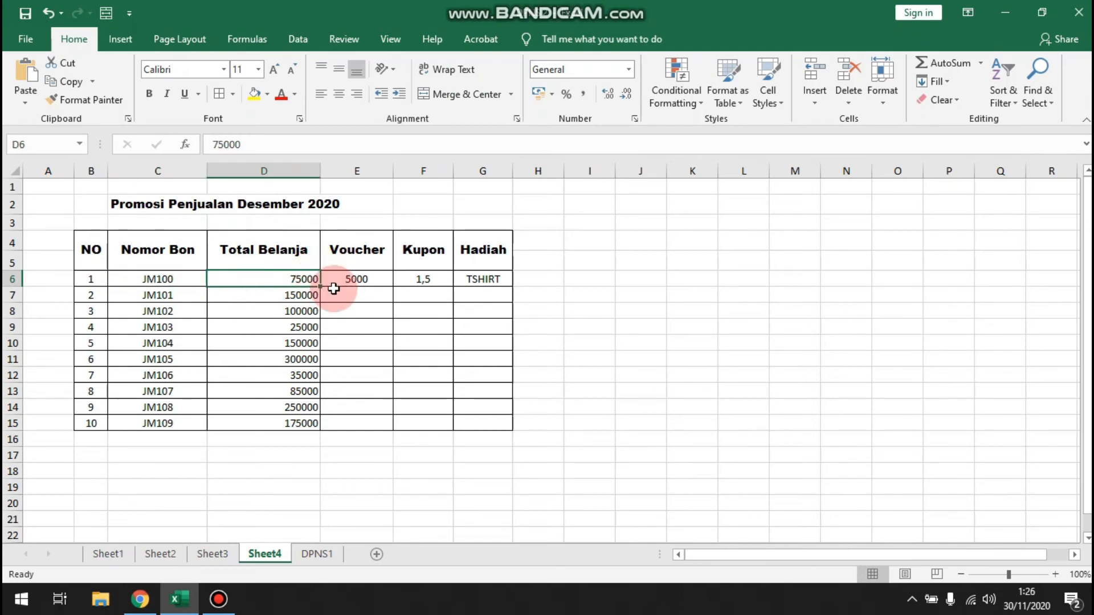
pyautogui.click(278, 294)
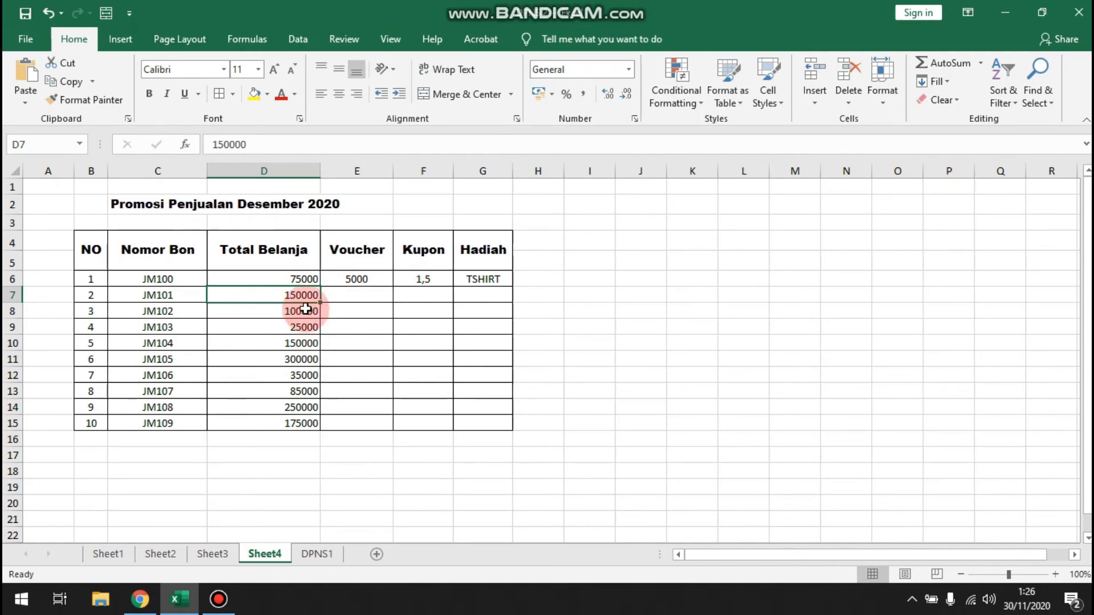
# - Examine the nested IF formulas based on D6 for Voucher in E6 and Kupon in F6
pyautogui.click(361, 246)
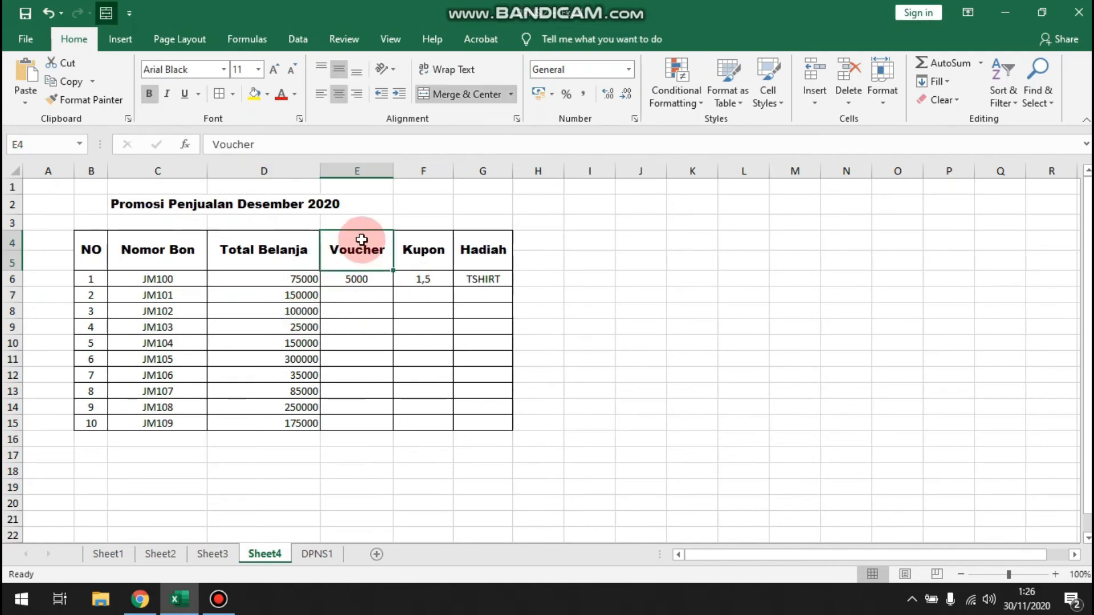
pyautogui.click(367, 283)
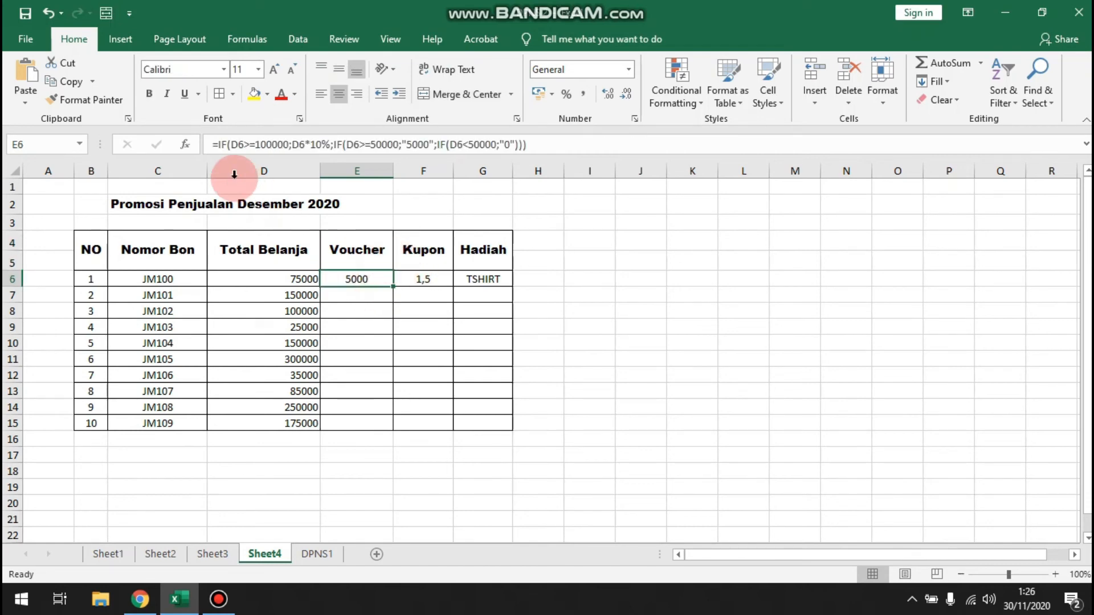
pyautogui.moveTo(211, 148); pyautogui.dragTo(576, 148)
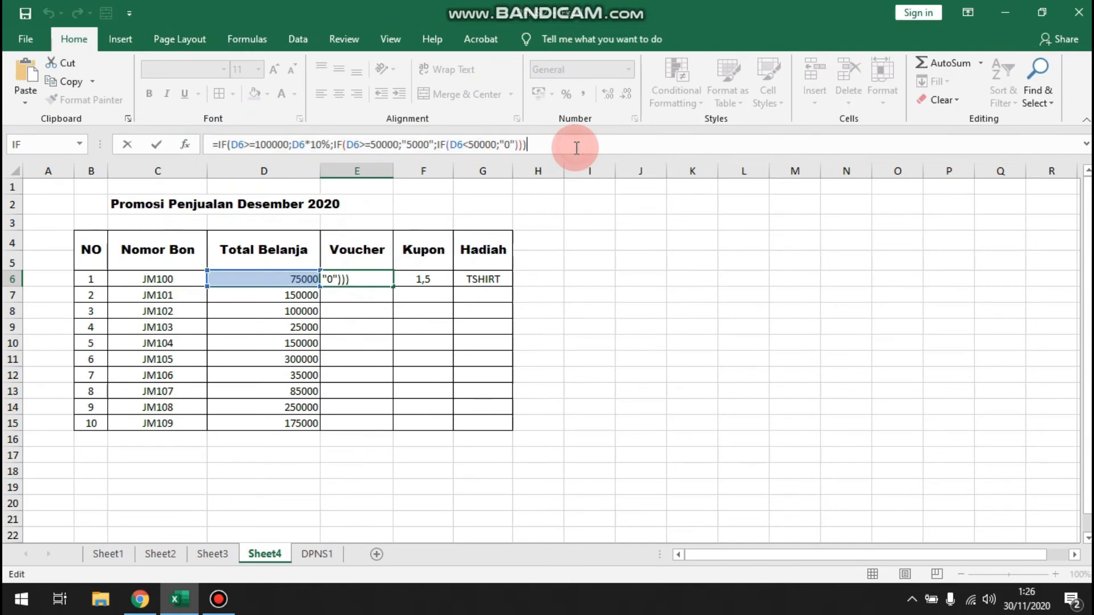
pyautogui.press('Tab')
pyautogui.click(244, 144)
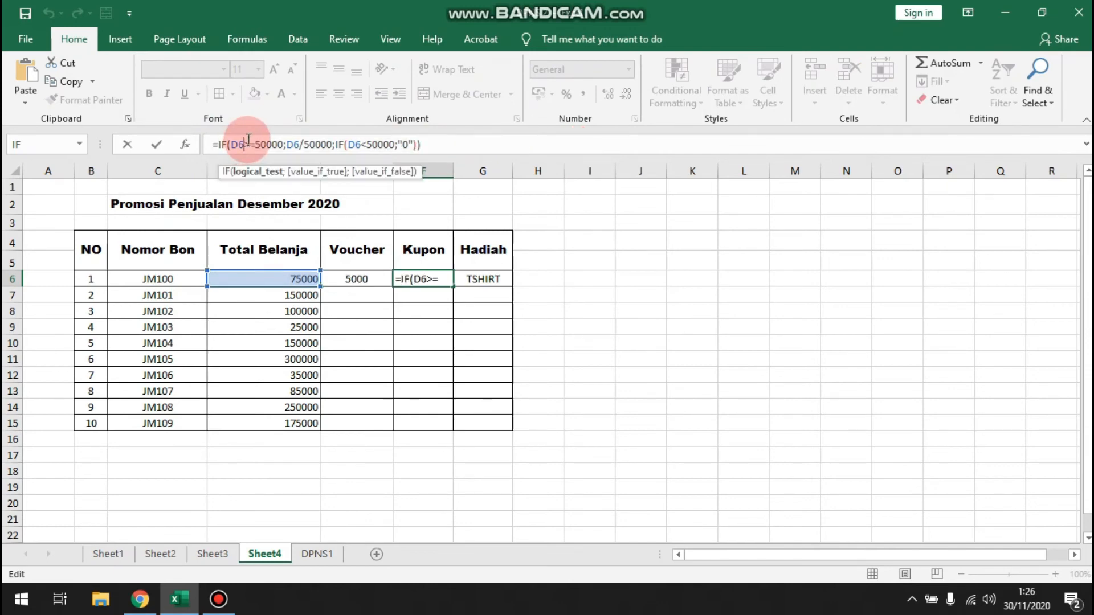
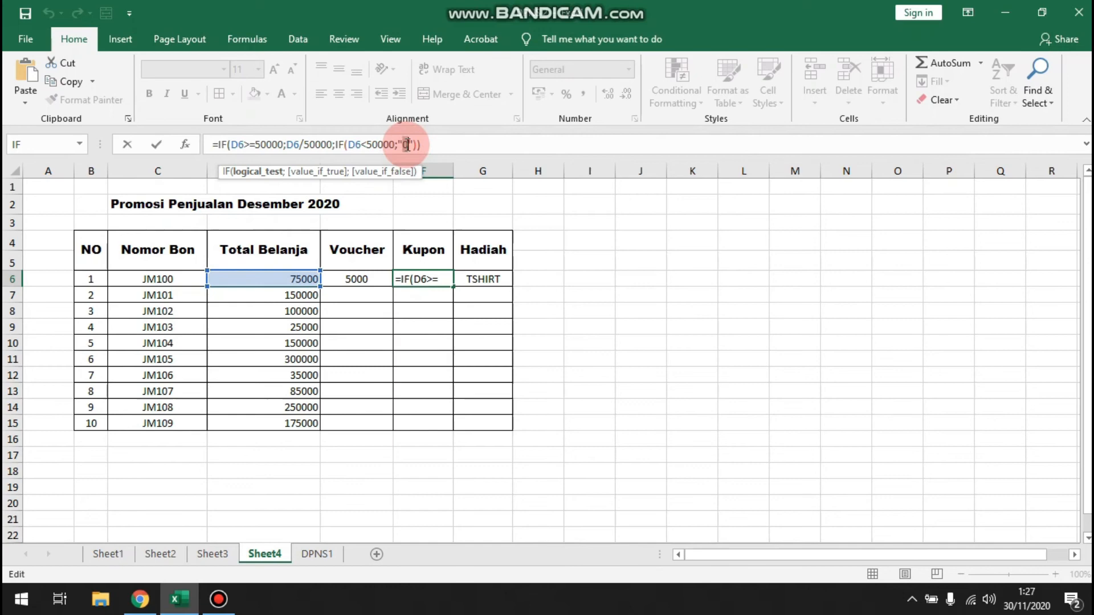
pyautogui.doubleClick(407, 144)
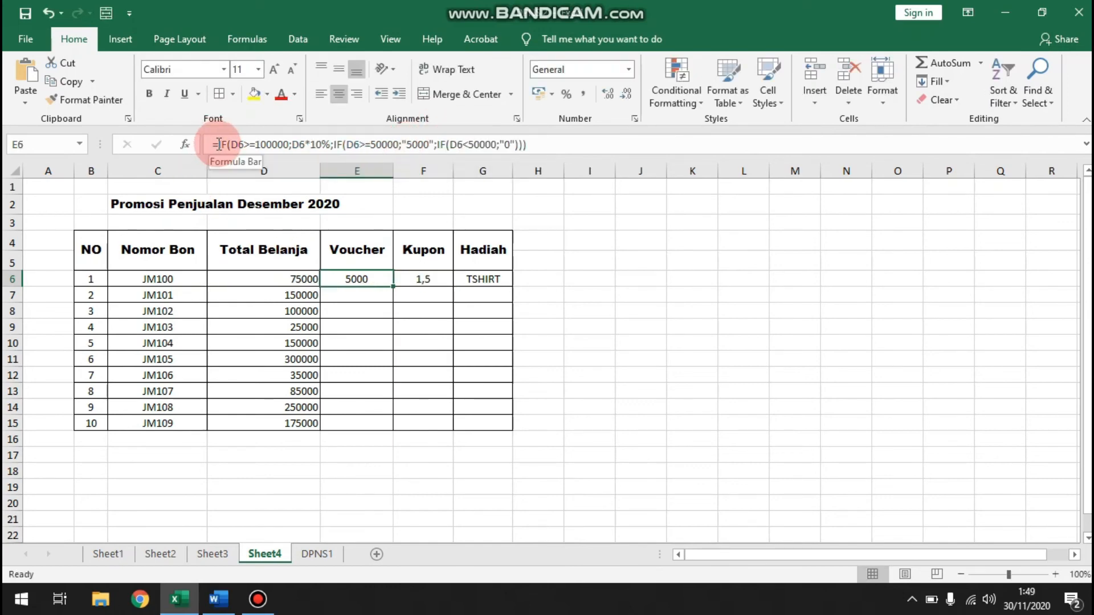
# - Examine each condition and result of the nested IF formula for Voucher in E6, from D6>=100000 through D6<50000
pyautogui.moveTo(213, 146); pyautogui.dragTo(563, 141)
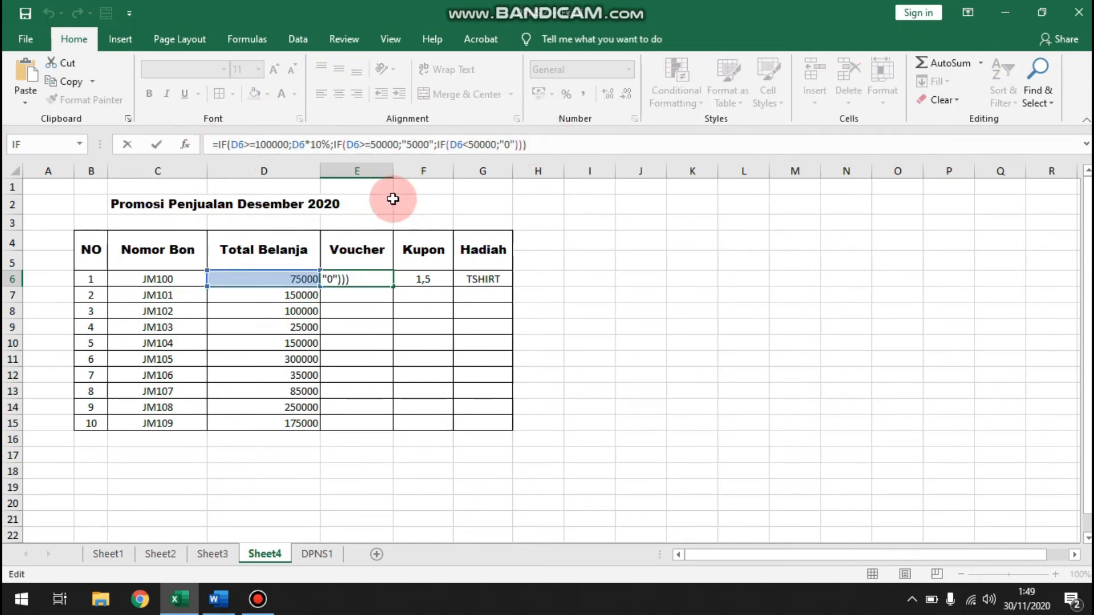
pyautogui.click(243, 142)
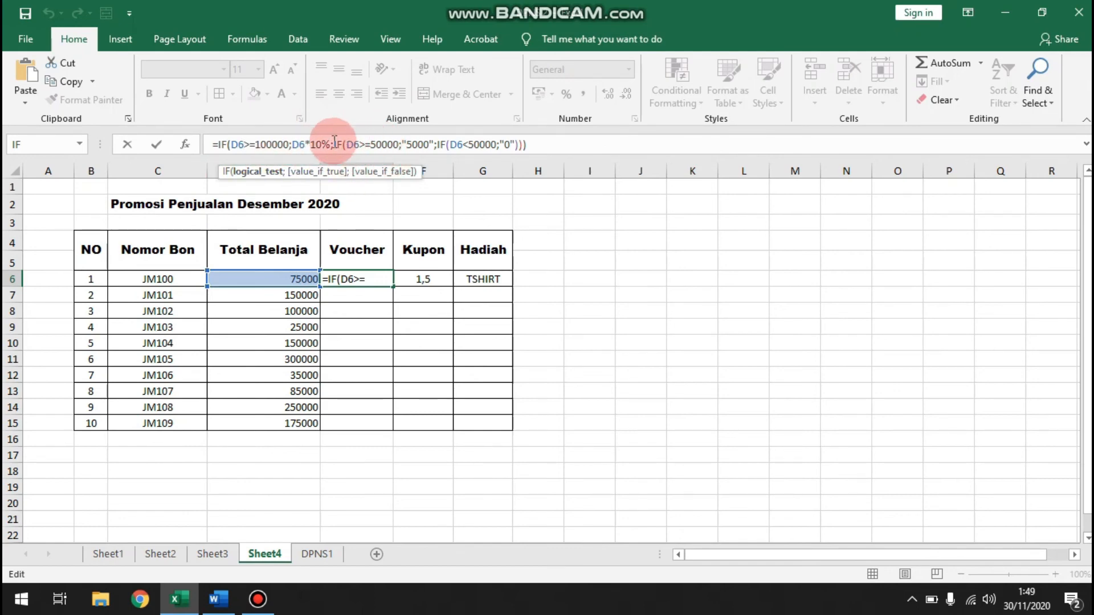
pyautogui.click(368, 145)
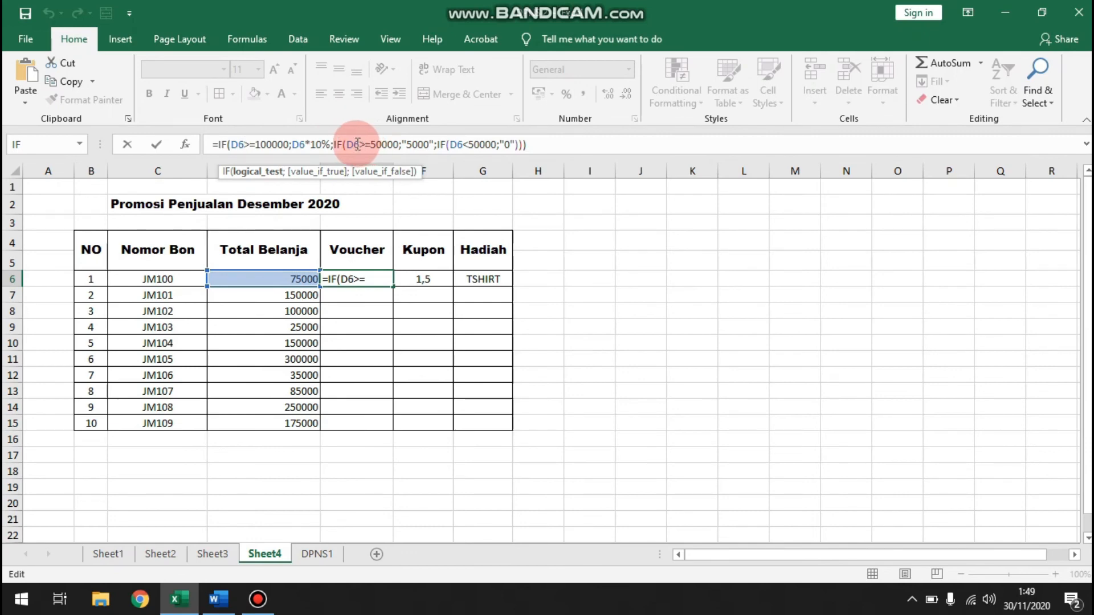
pyautogui.click(417, 147)
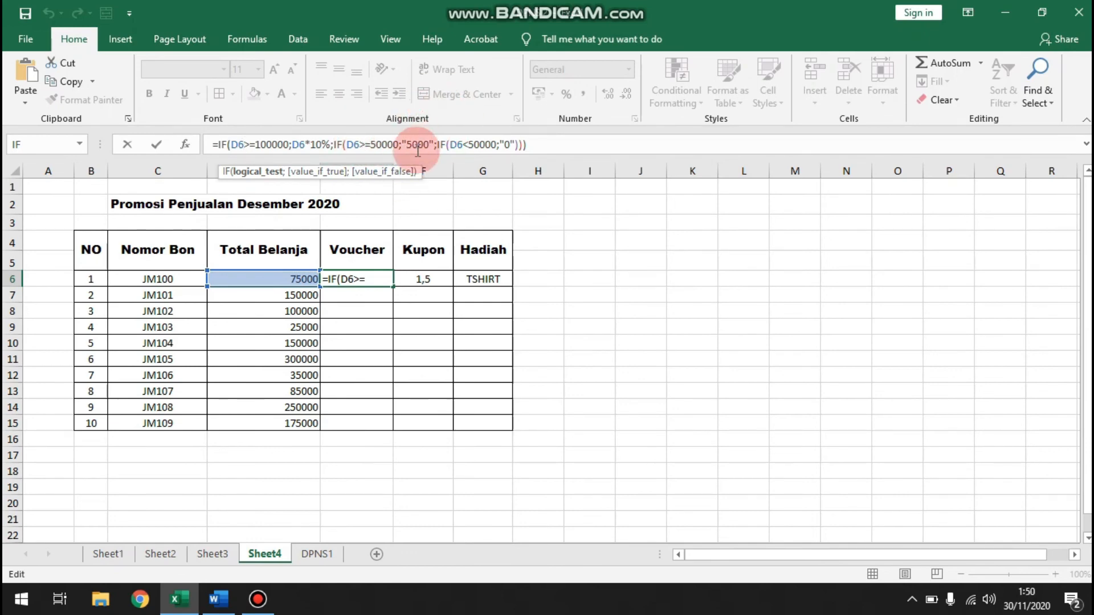
pyautogui.click(413, 147)
pyautogui.click(433, 142)
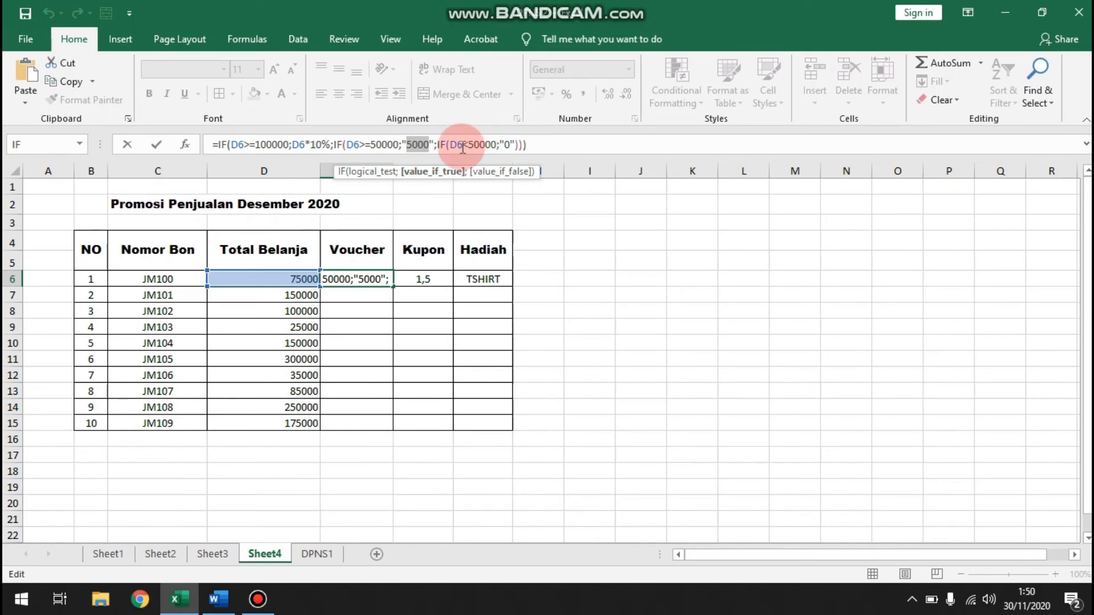
pyautogui.click(466, 144)
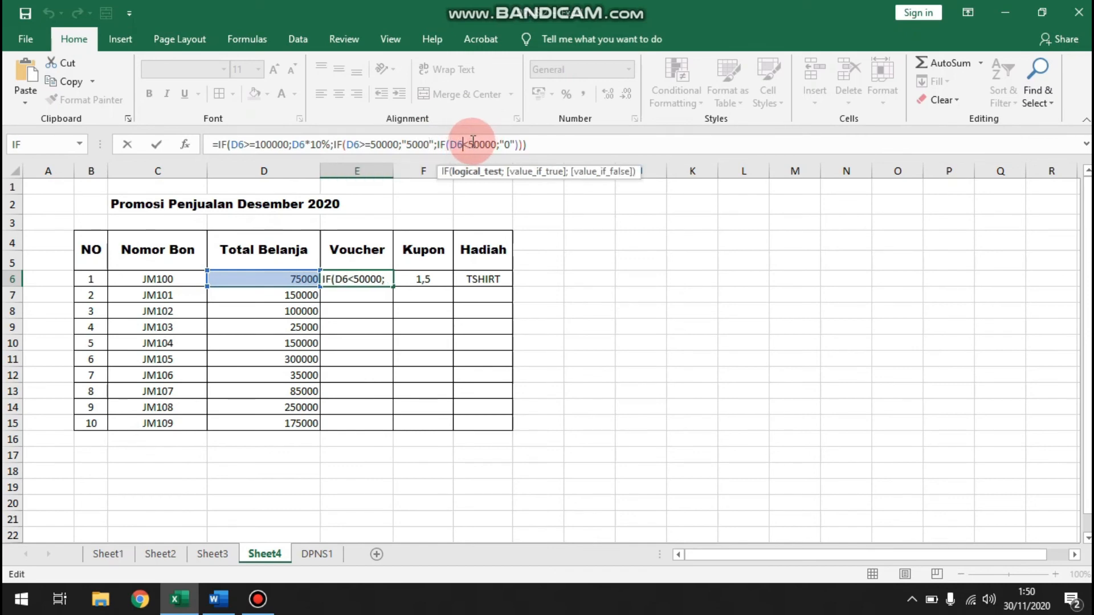
pyautogui.moveTo(472, 143); pyautogui.dragTo(494, 144)
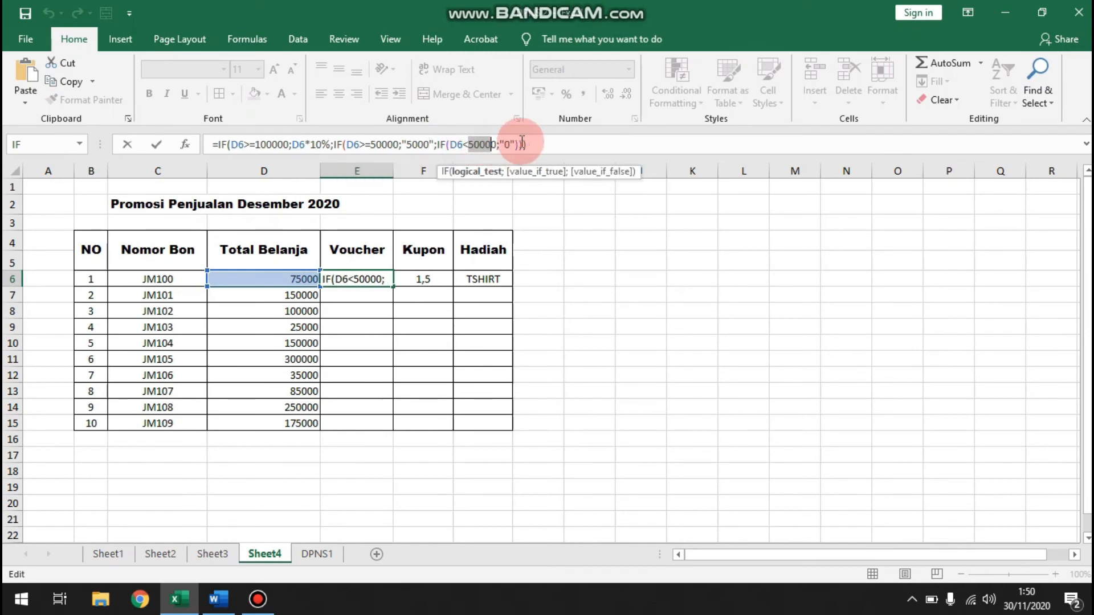
pyautogui.click(537, 142)
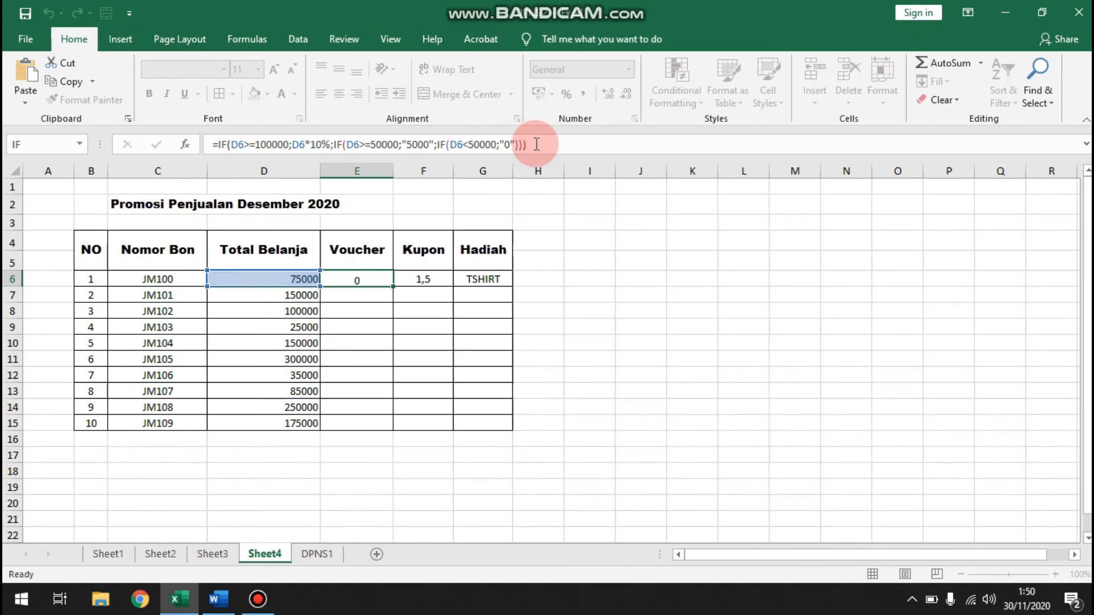
pyautogui.press('Return')
# - Fill the Voucher formula from E6 down to E15 and check several of the resulting cells
pyautogui.click(361, 276)
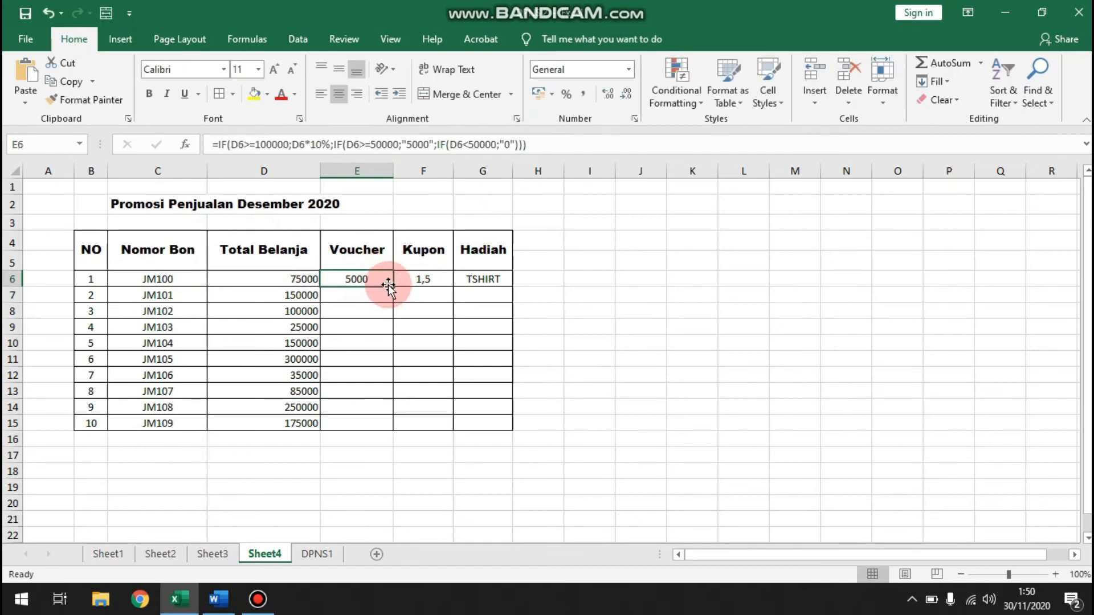
pyautogui.moveTo(393, 287); pyautogui.dragTo(379, 423)
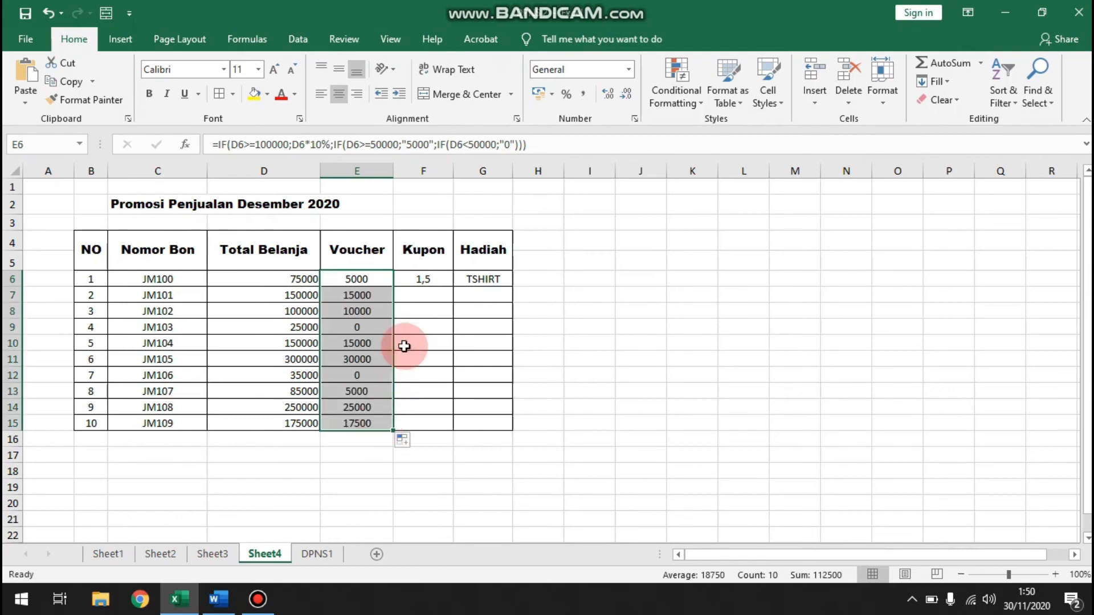
pyautogui.click(360, 297)
pyautogui.click(366, 340)
pyautogui.click(371, 311)
# - Examine the Kupon IF formula in F6, including its first test on D6 and the division by 50000
pyautogui.click(419, 297)
pyautogui.click(430, 279)
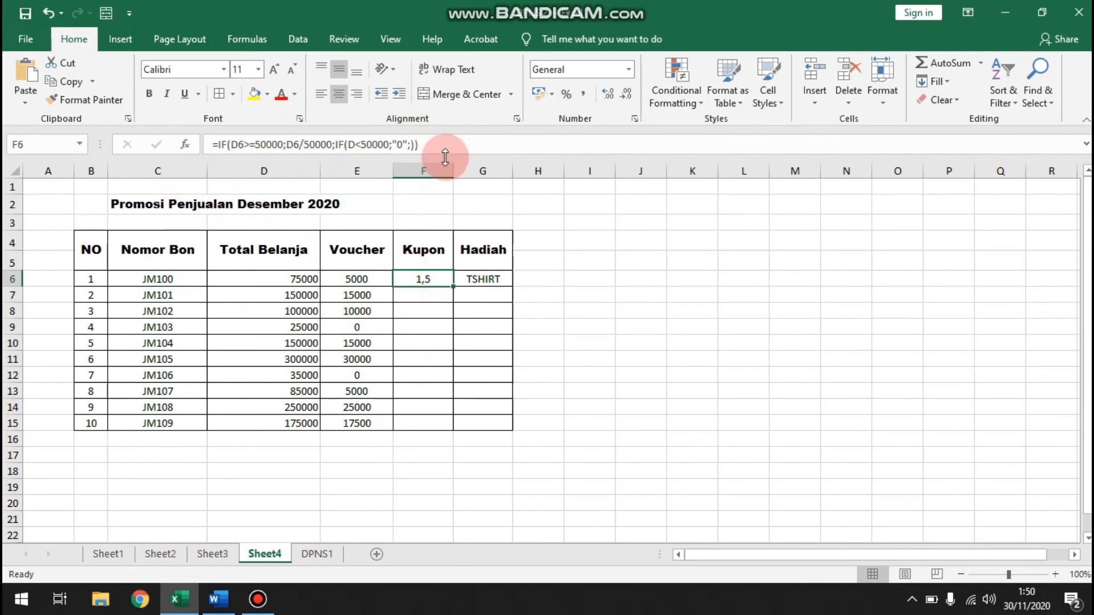
pyautogui.moveTo(214, 147); pyautogui.dragTo(486, 147)
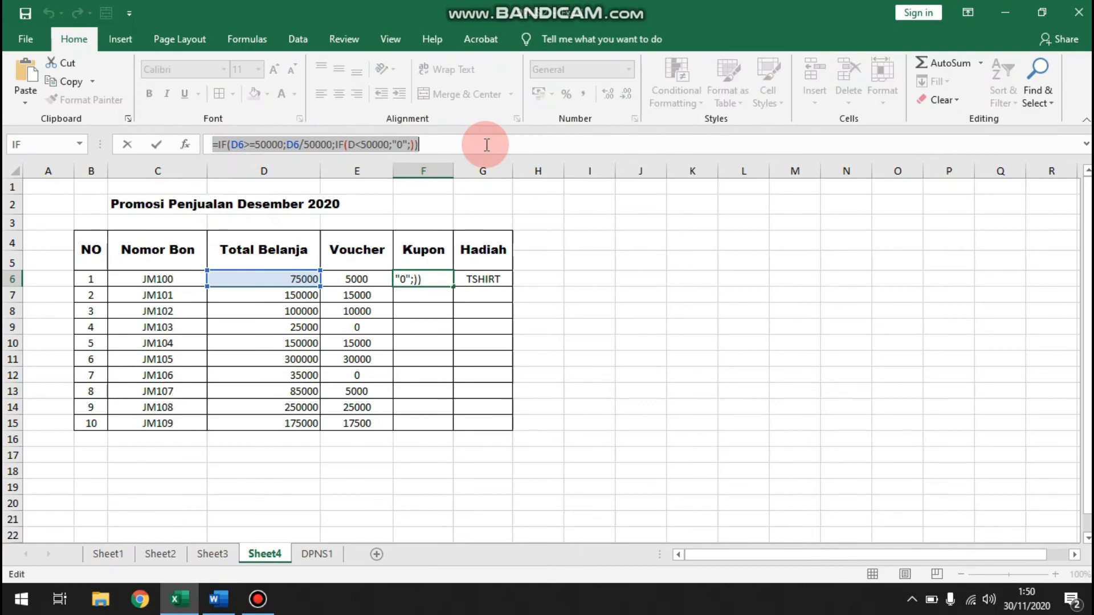
pyautogui.click(486, 145)
pyautogui.moveTo(214, 144); pyautogui.dragTo(461, 142)
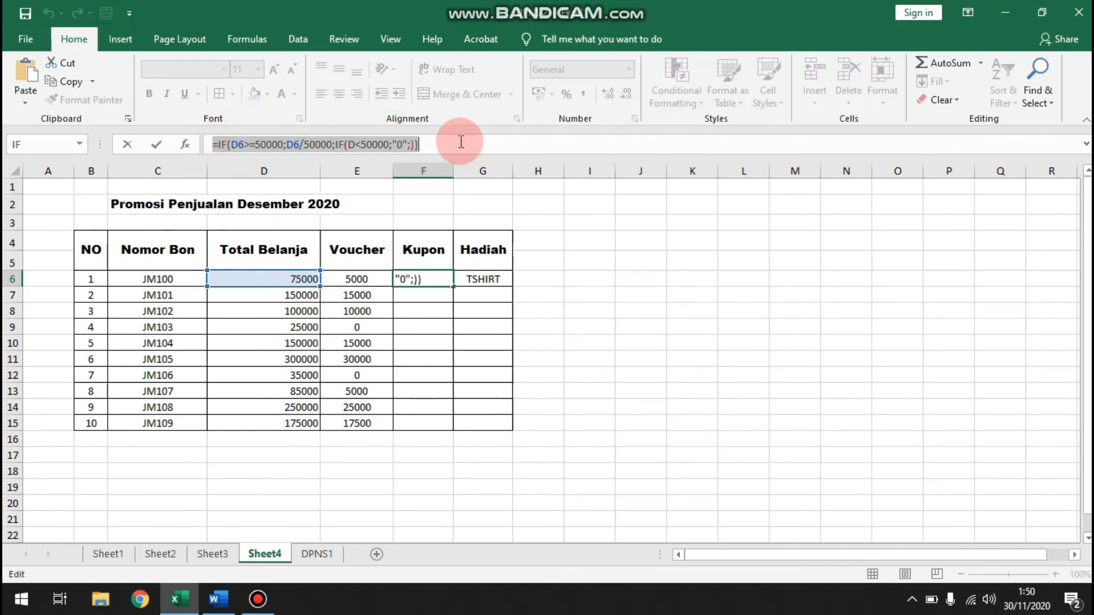
pyautogui.click(449, 142)
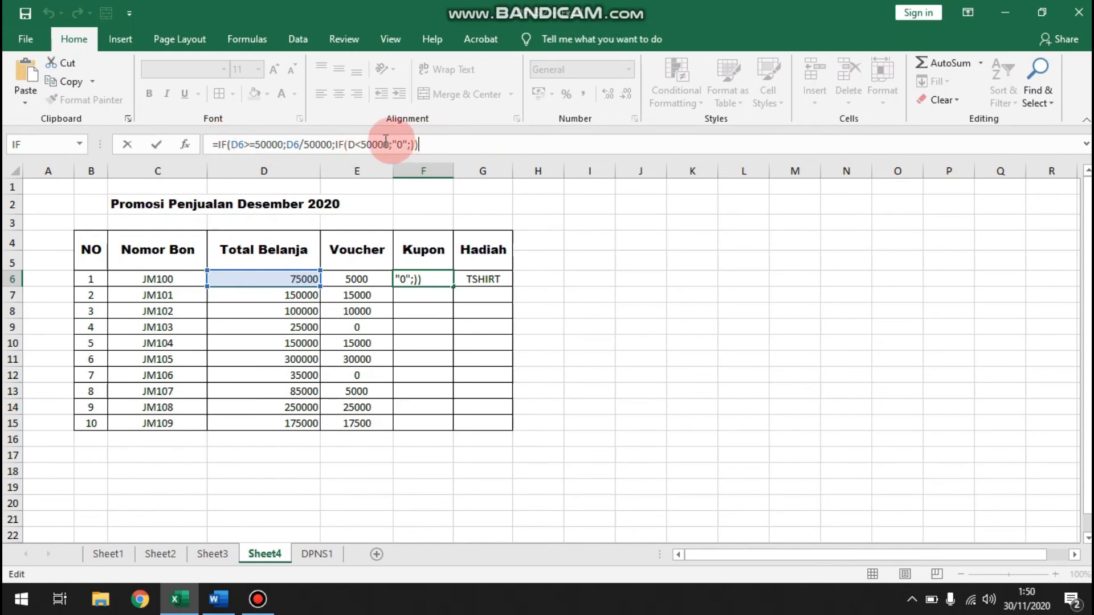
pyautogui.click(238, 145)
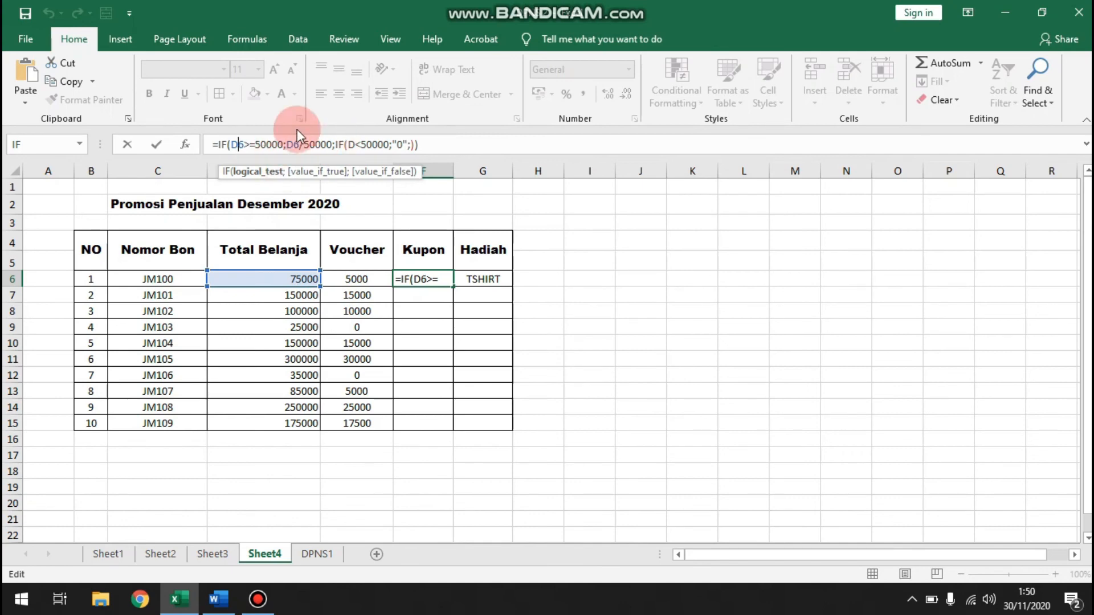
pyautogui.doubleClick(307, 144)
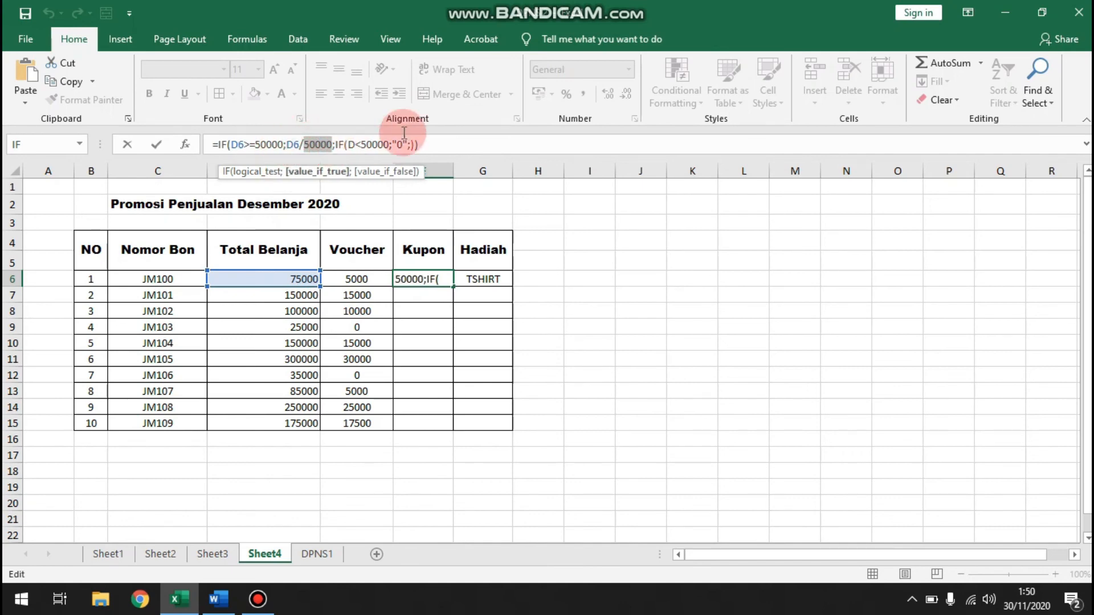
# - Correct the second IF test in the Kupon formula in F6 so it reads D6<50000
pyautogui.click(366, 144)
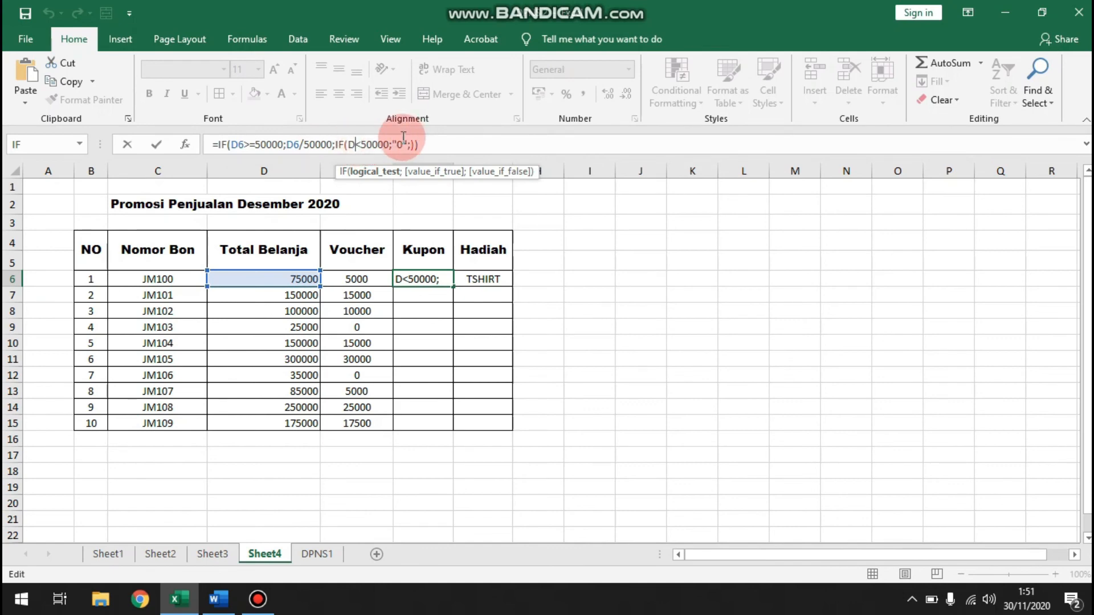
pyautogui.write('6')
pyautogui.doubleClick(379, 144)
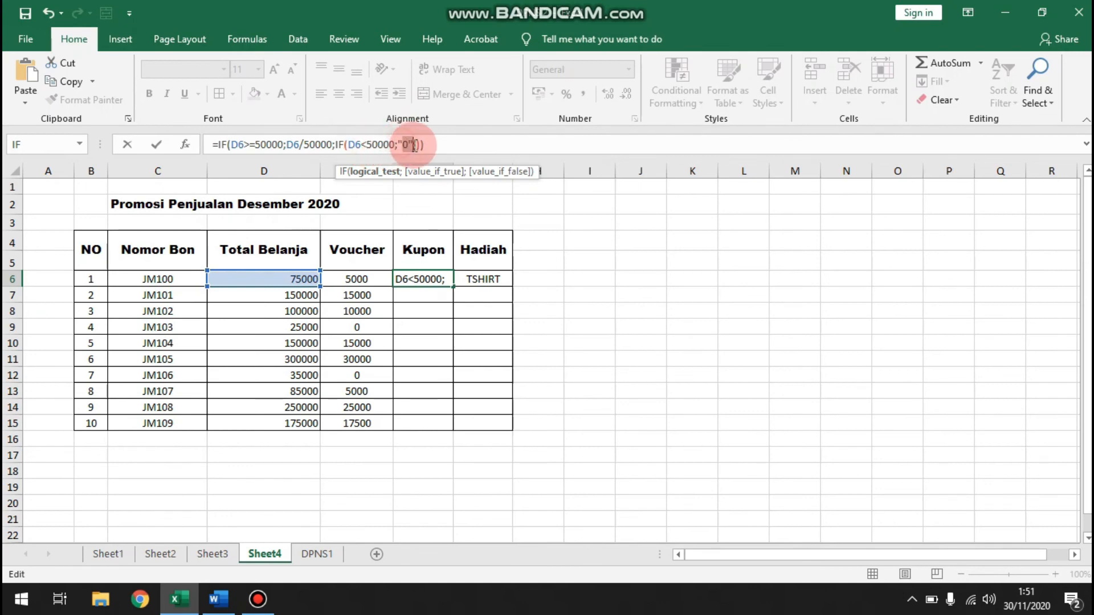
pyautogui.doubleClick(406, 144)
pyautogui.click(455, 143)
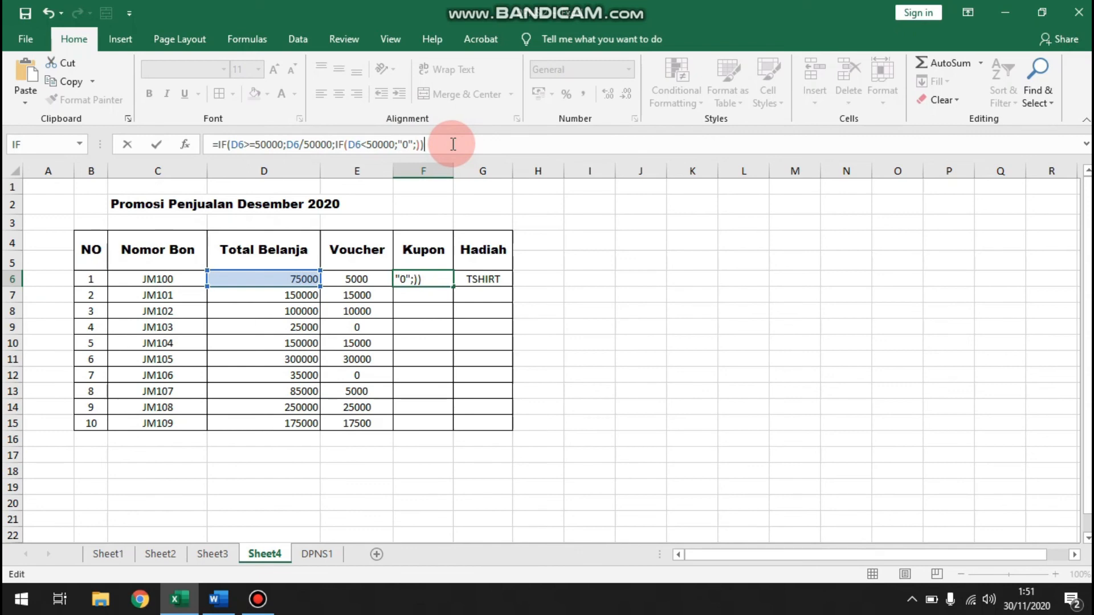
pyautogui.press('Return')
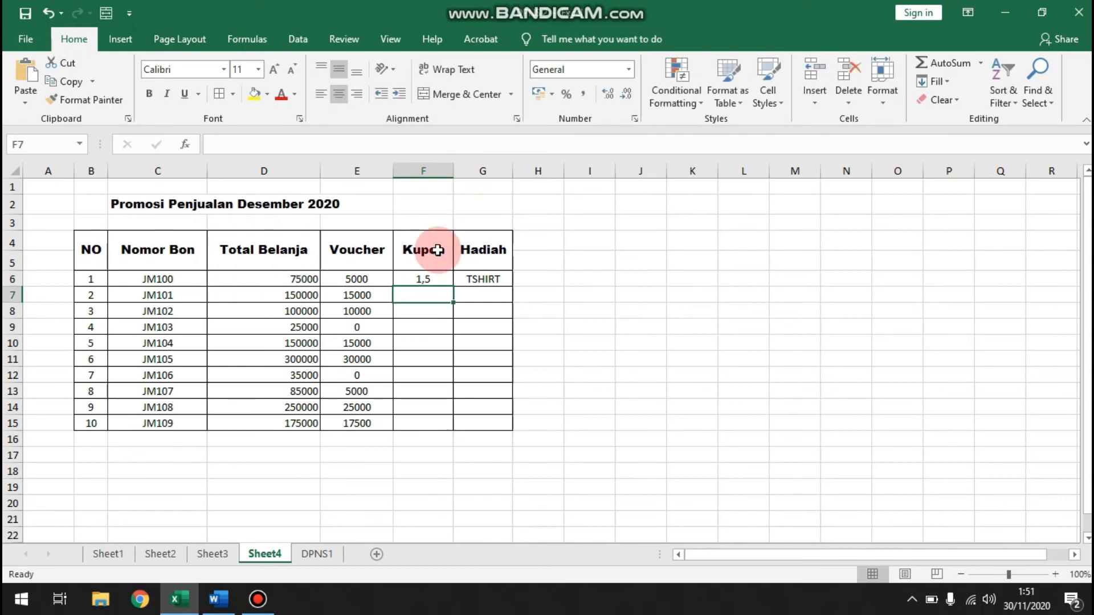
# - Fill the corrected Kupon formula from F6 down to F15
pyautogui.click(437, 282)
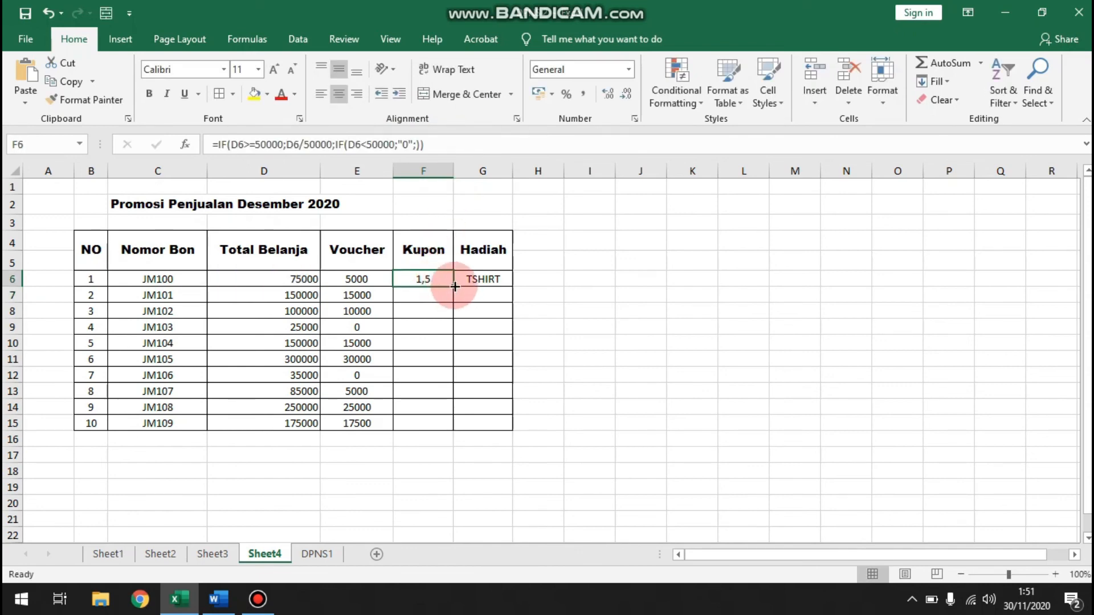
pyautogui.moveTo(453, 286); pyautogui.dragTo(447, 422)
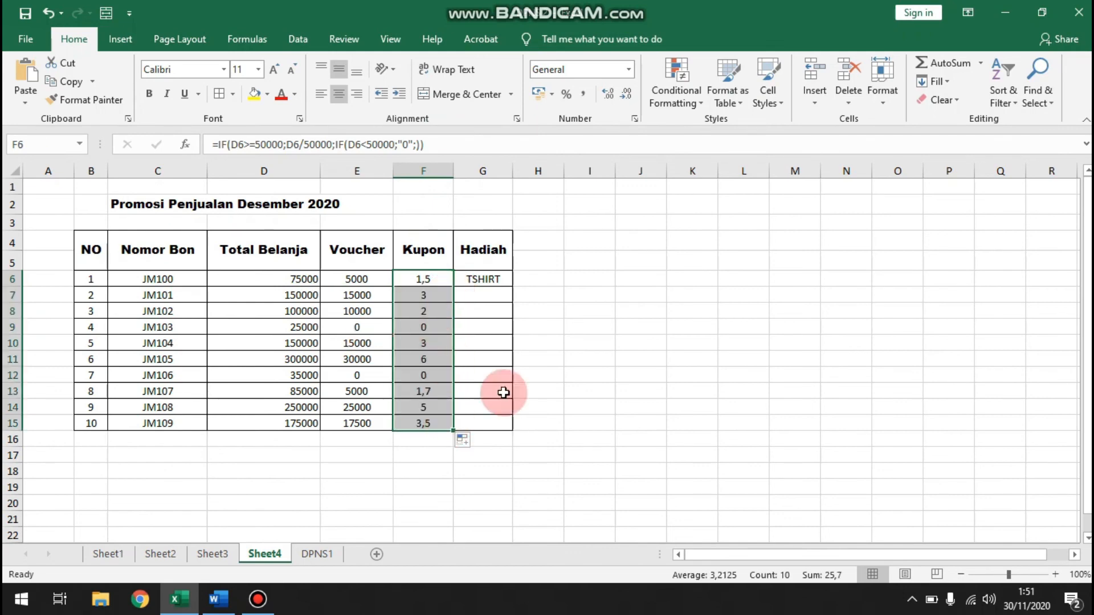
pyautogui.click(409, 291)
# - Move the Hadiah column, G4 to G15, one column over to H4 to H15
pyautogui.click(467, 254)
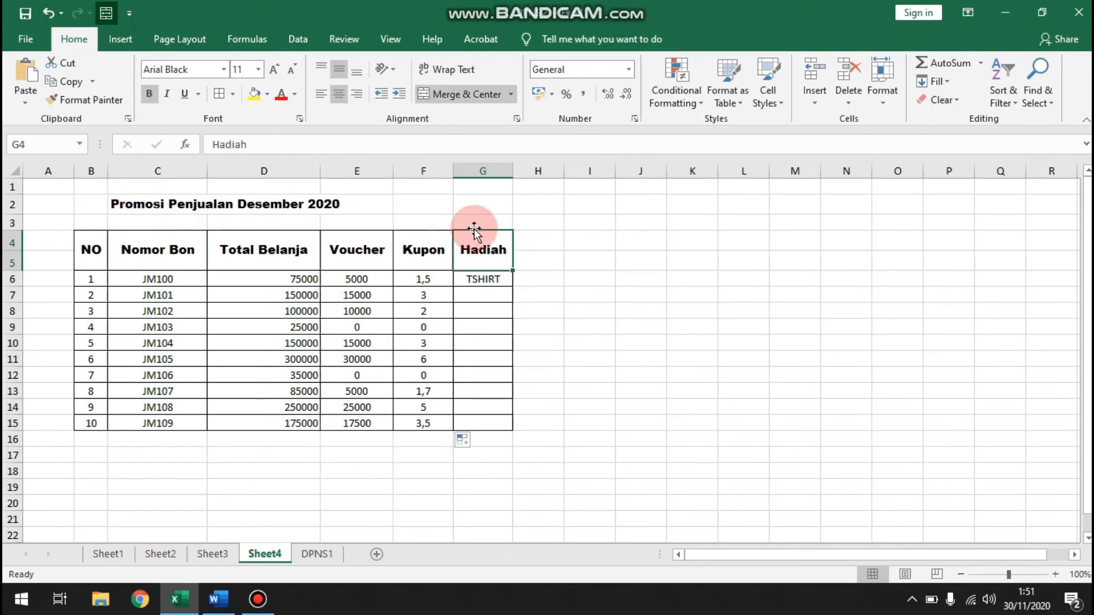
pyautogui.click(481, 280)
pyautogui.click(422, 278)
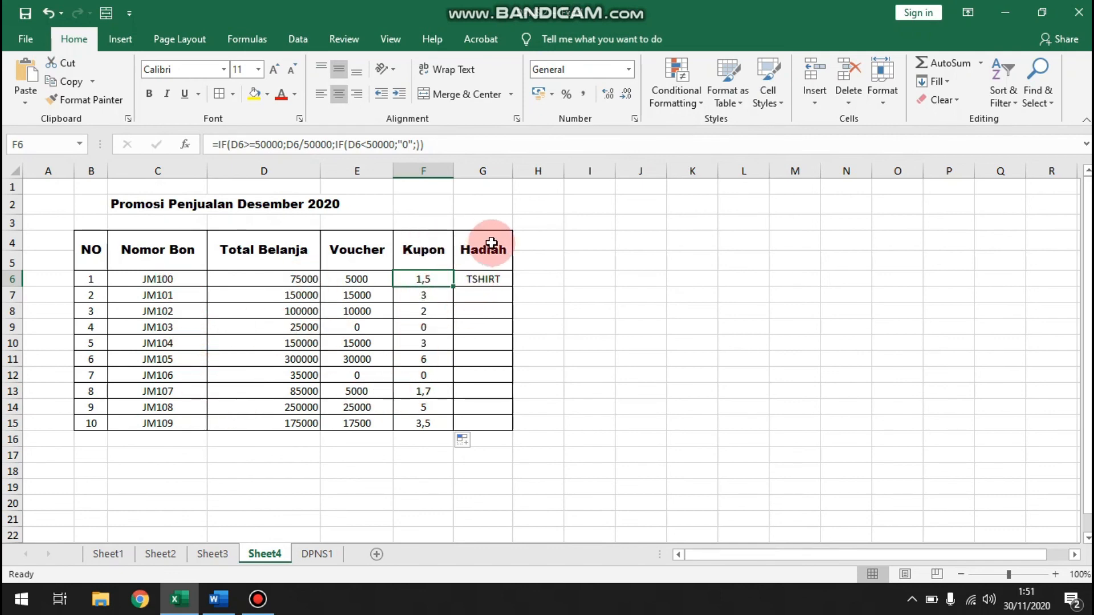
pyautogui.moveTo(491, 244); pyautogui.dragTo(490, 424)
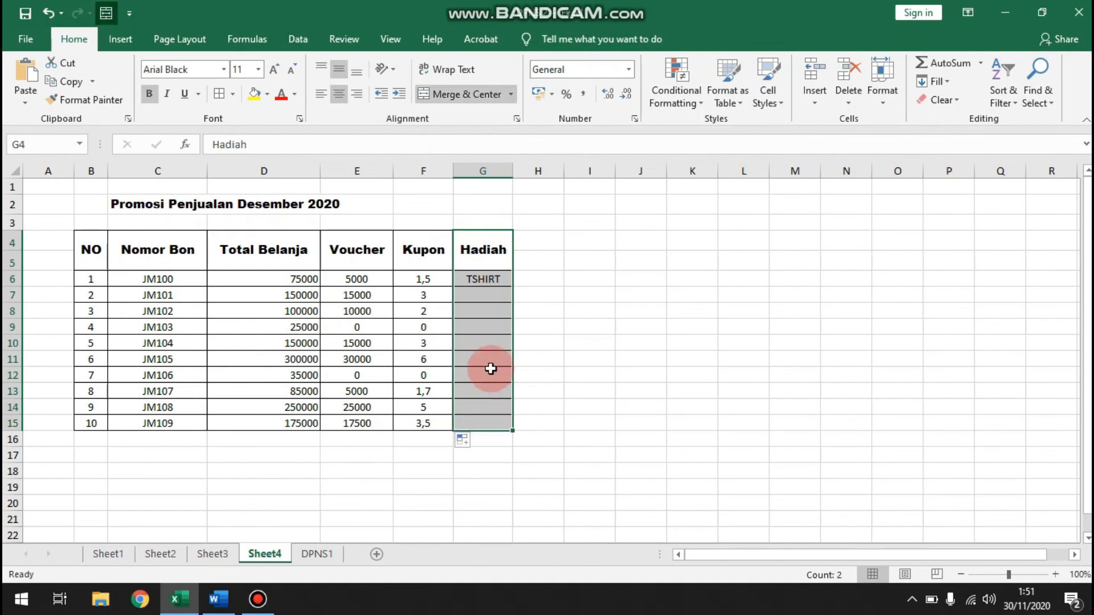
pyautogui.moveTo(511, 233); pyautogui.dragTo(540, 235)
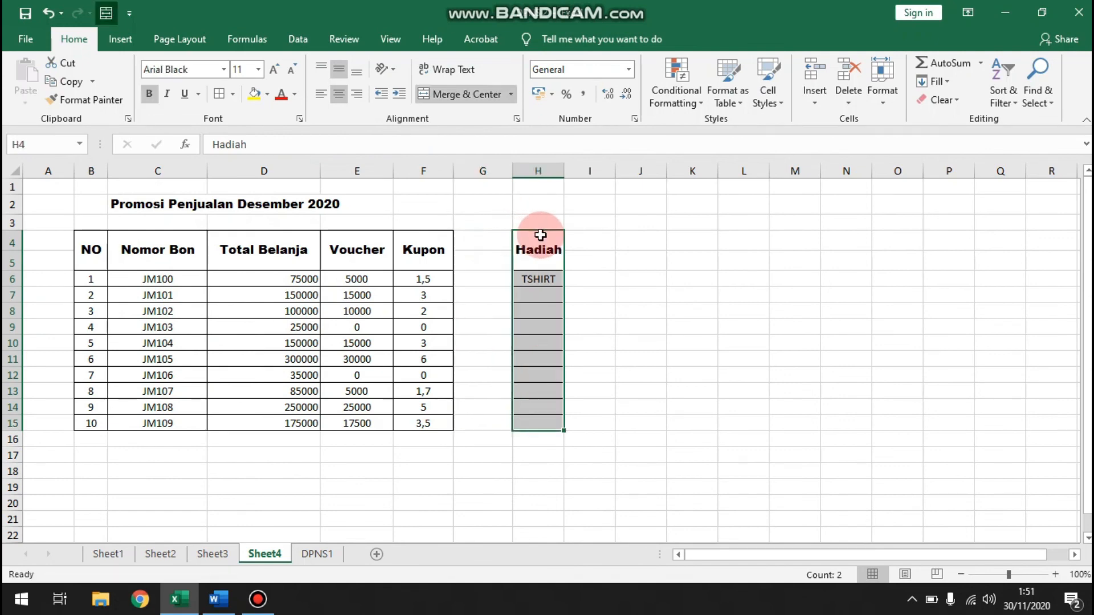
# - Apply borders to the empty cells G4 to G15, and merge and center G4 and G5 as a heading cell
pyautogui.click(465, 240)
pyautogui.moveTo(466, 241); pyautogui.dragTo(476, 425)
pyautogui.click(221, 93)
pyautogui.click(483, 239)
pyautogui.moveTo(480, 242); pyautogui.dragTo(481, 263)
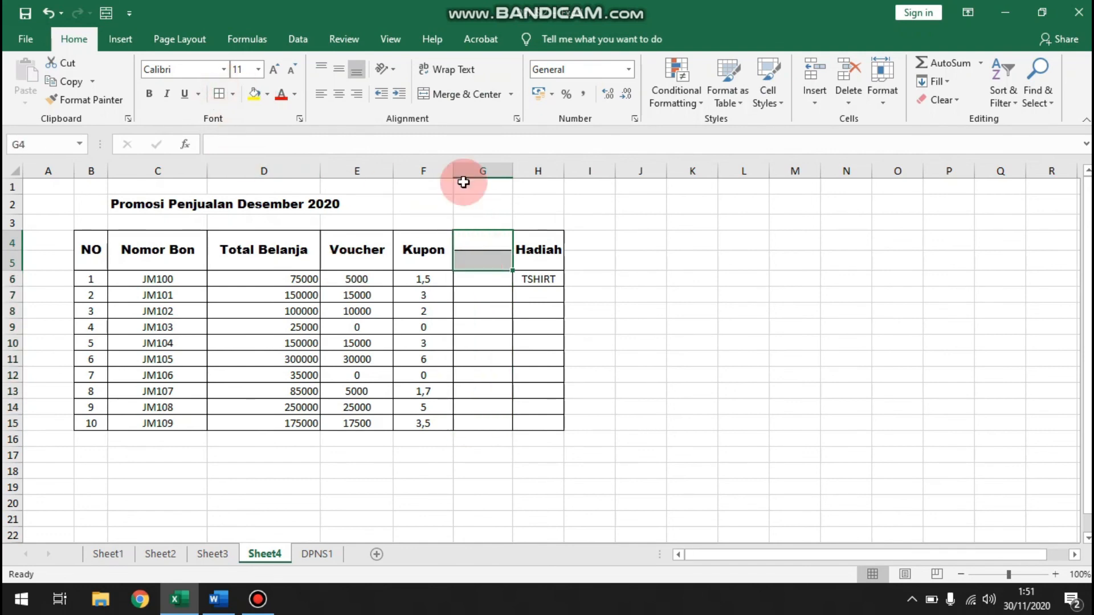
pyautogui.click(462, 94)
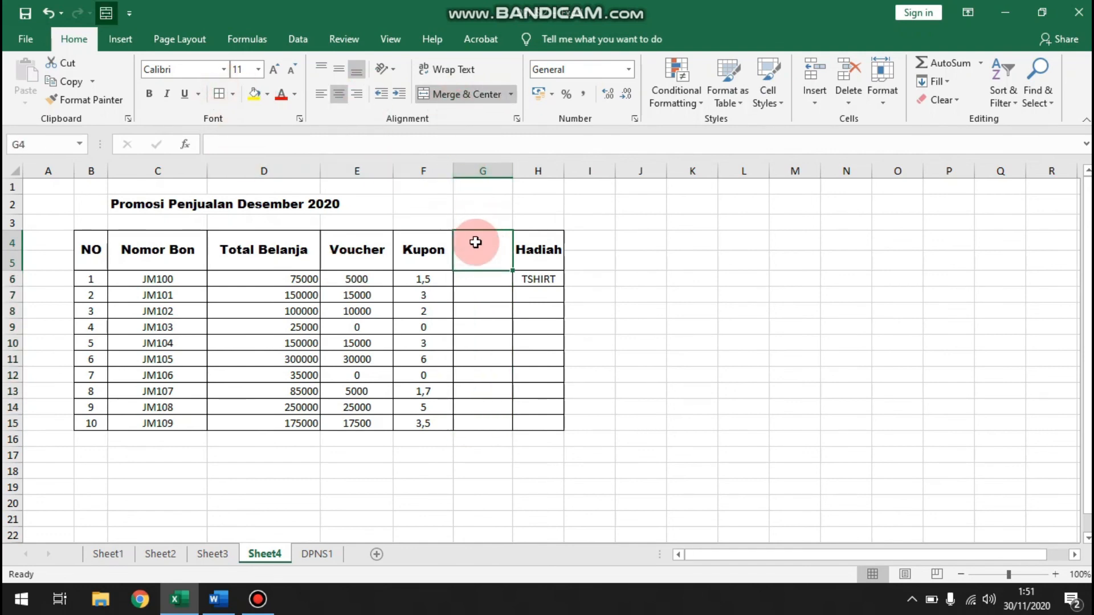
# - Enter the heading PEMBULATAN in G4, matching the other headings' bold style and middle vertical alignment
pyautogui.doubleClick(493, 245)
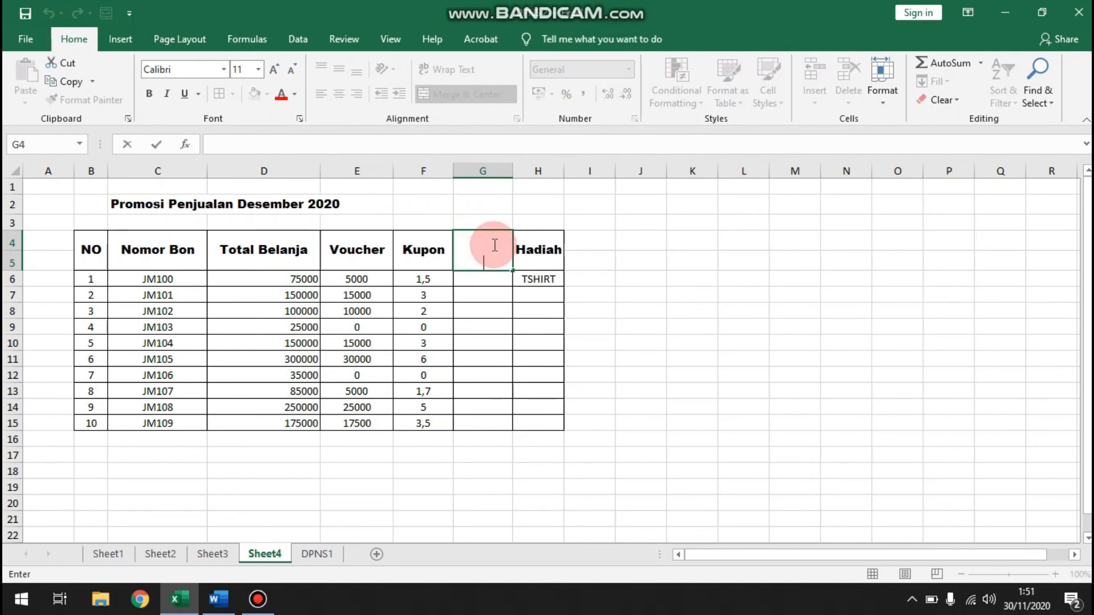
pyautogui.write('PEMBUL')
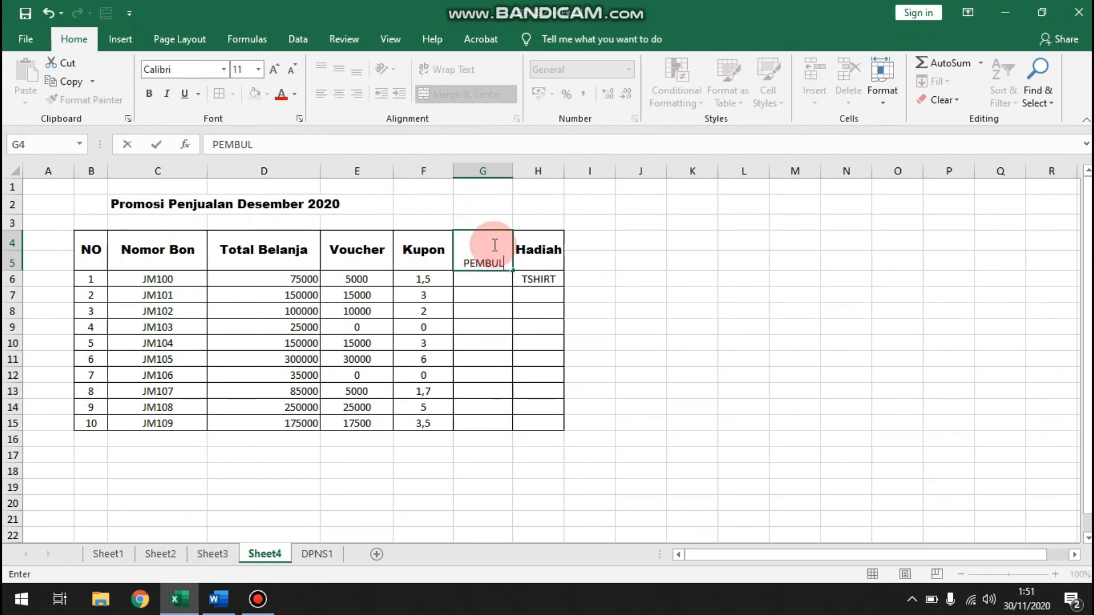
pyautogui.write('ATAN')
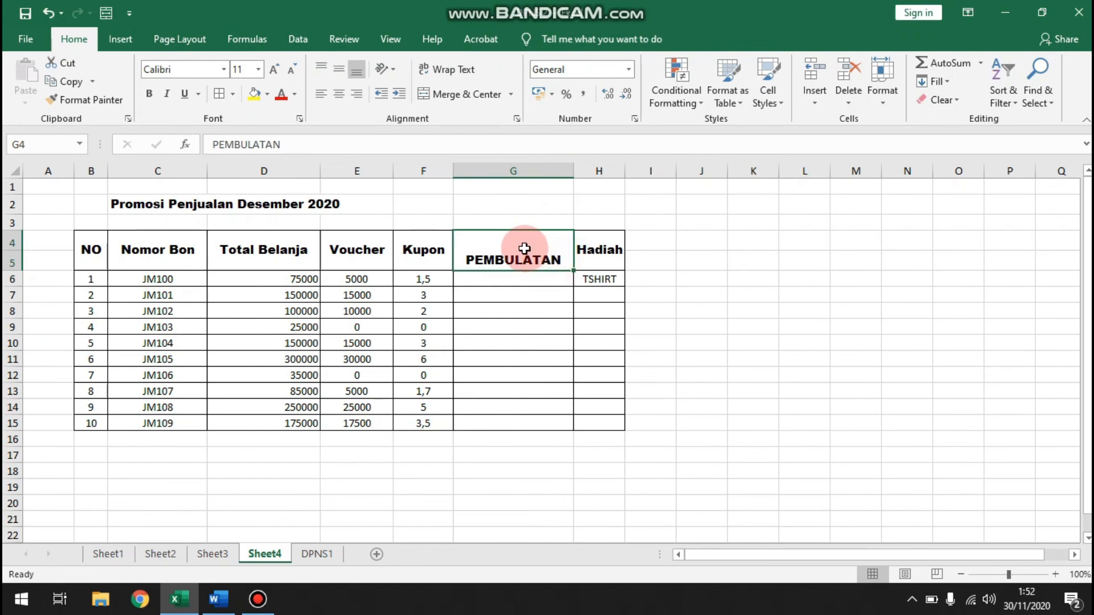
pyautogui.hotkey('ctrl', 'Return')
pyautogui.click(339, 69)
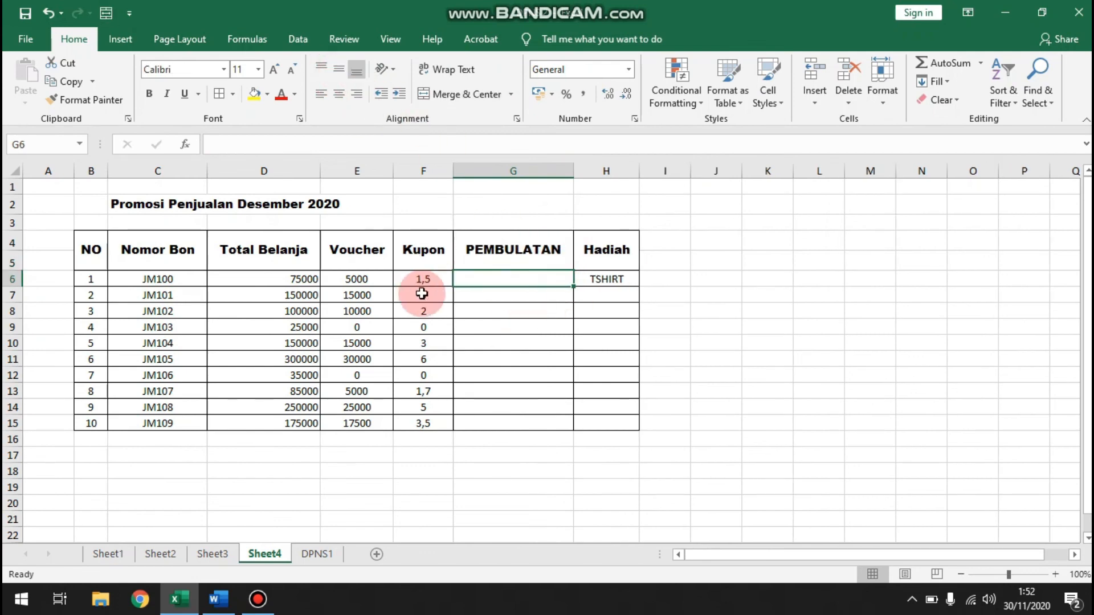
# - Enter the formula =ROUND(F6;0) in G6 to round the first Kupon value to a whole number
pyautogui.click(425, 282)
pyautogui.click(484, 280)
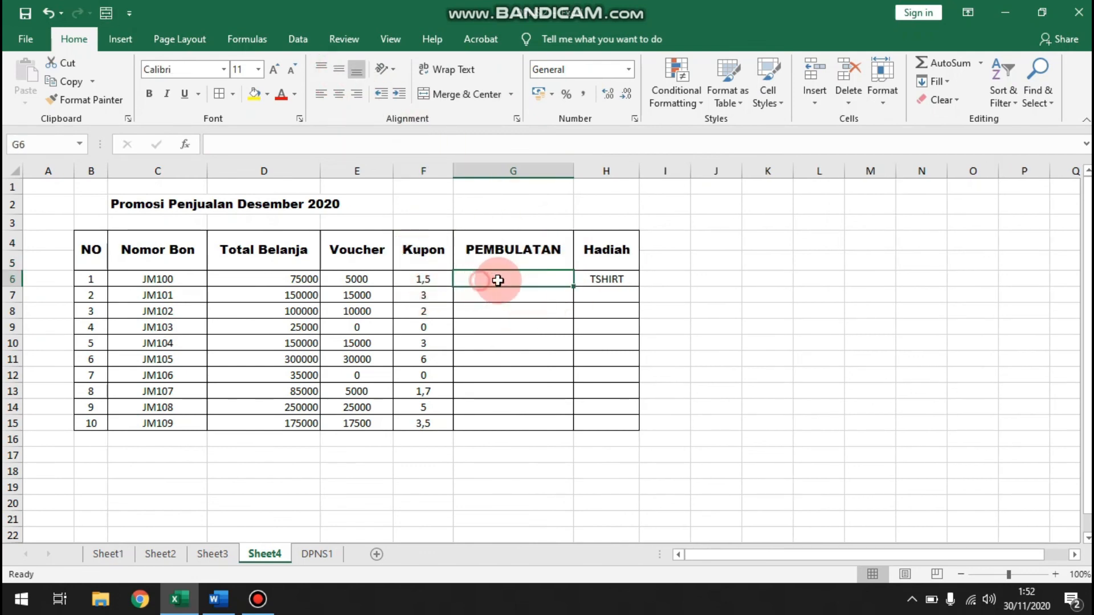
pyautogui.click(328, 145)
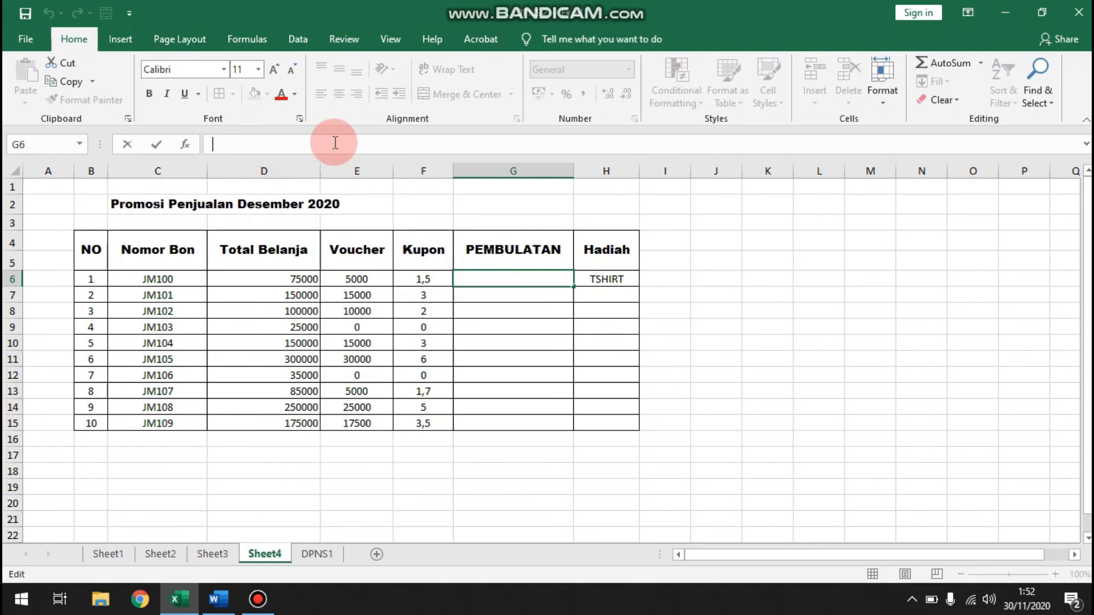
pyautogui.write('=ROUND(')
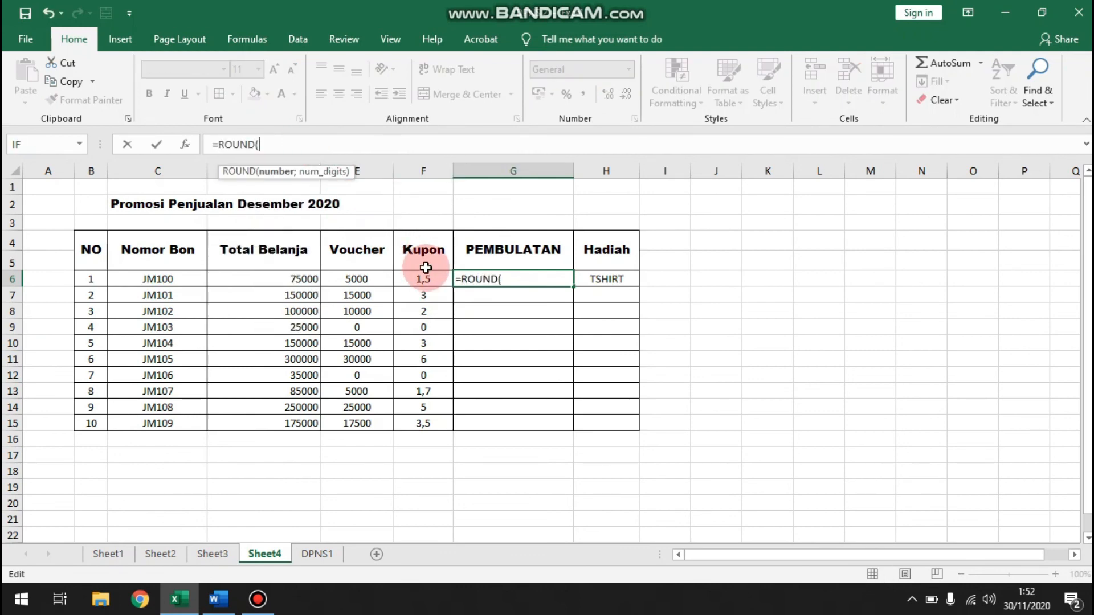
pyautogui.click(435, 278)
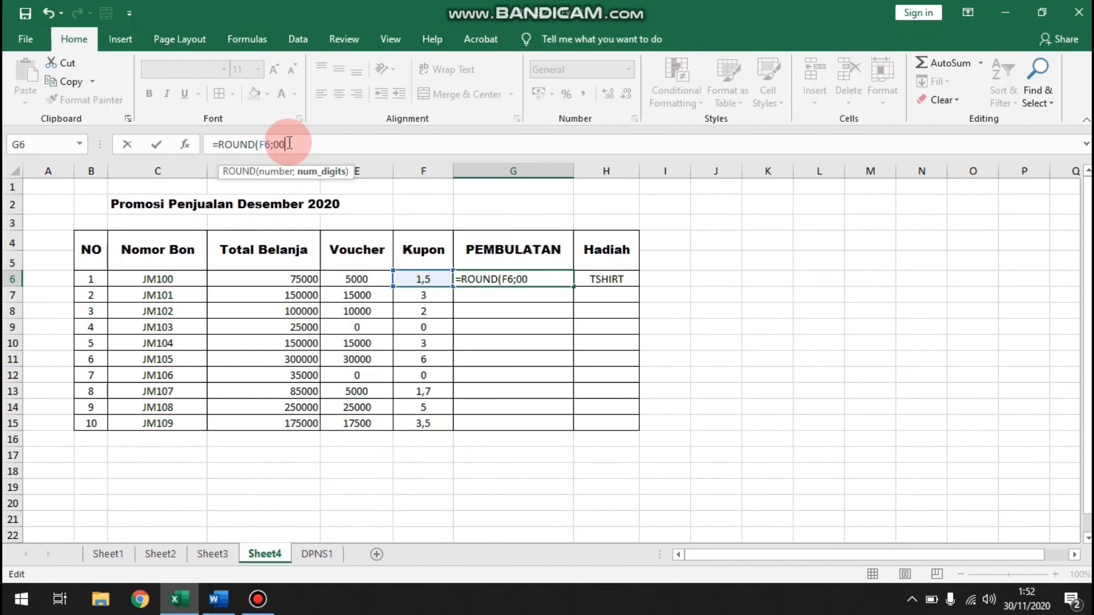
pyautogui.press('Return')
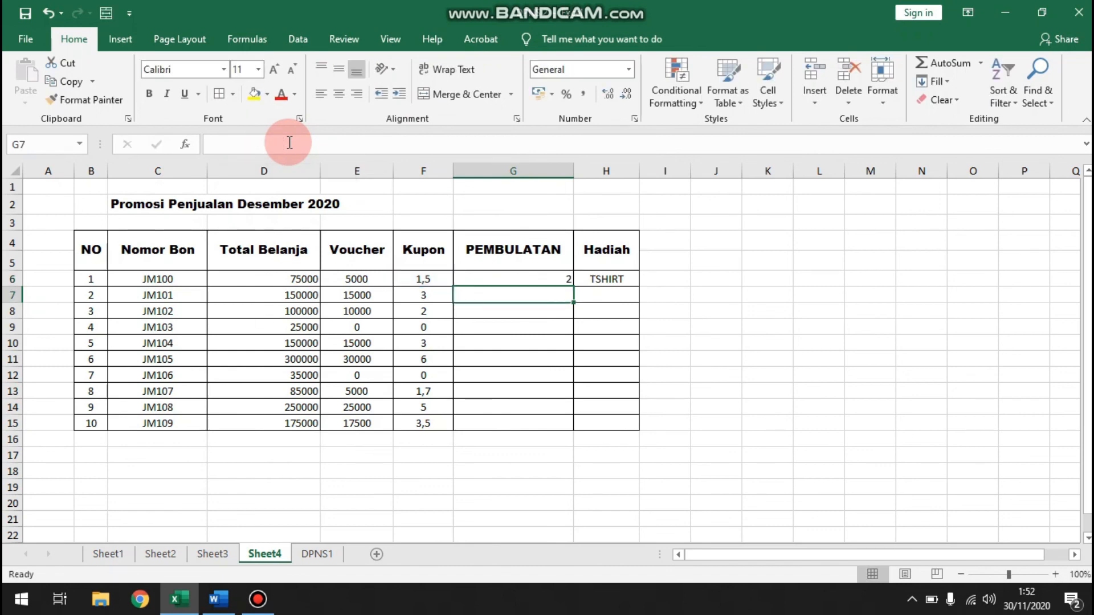
# - Center the rounded value in G6 and fill its formula down to G15
pyautogui.click(527, 278)
pyautogui.click(404, 279)
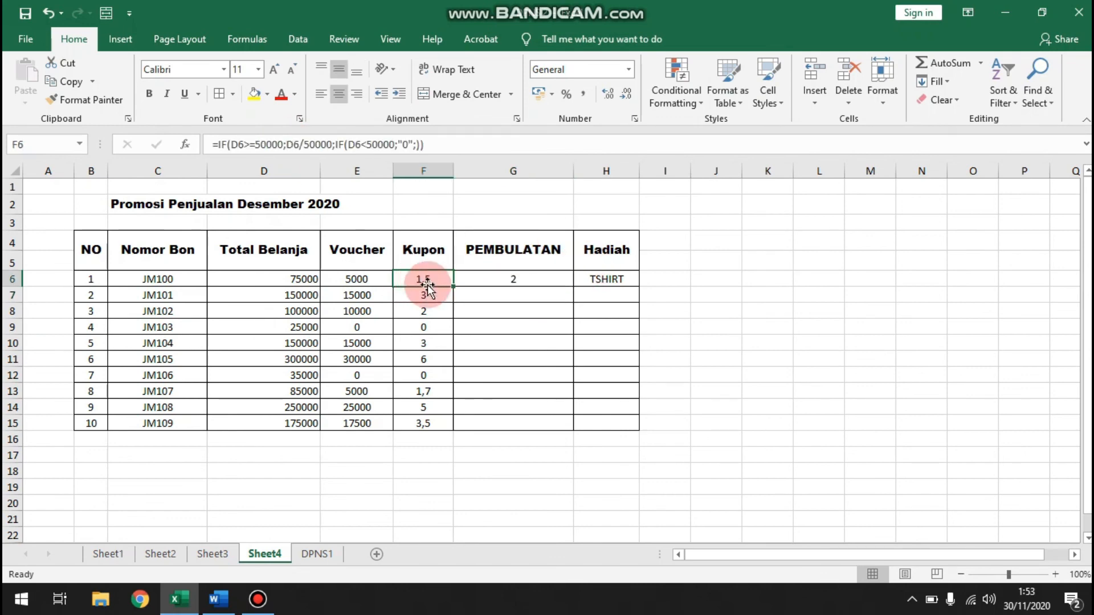
pyautogui.click(536, 278)
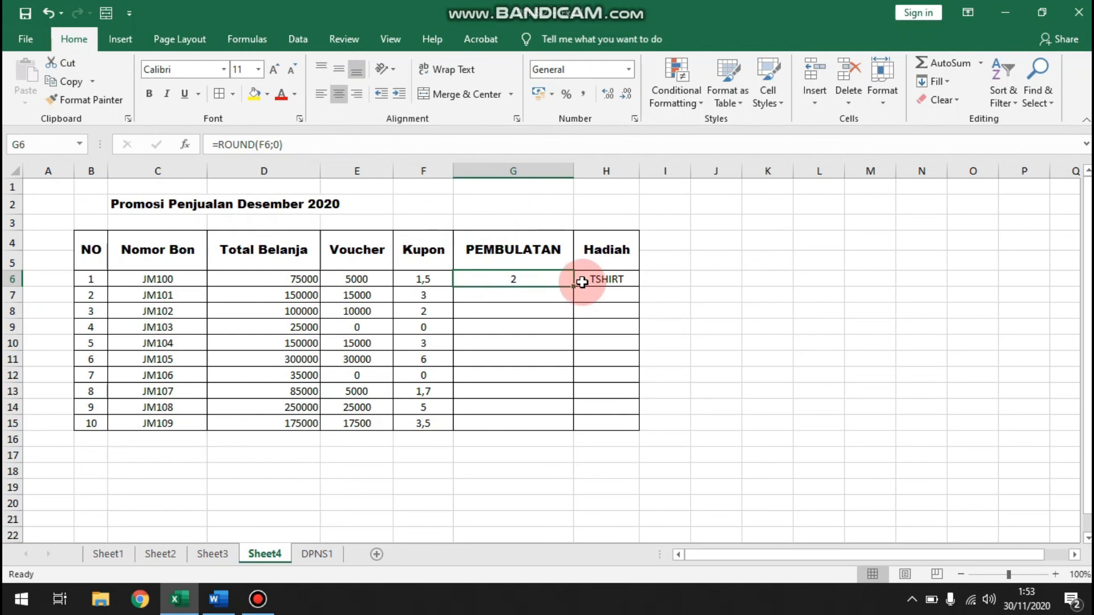
pyautogui.moveTo(573, 287); pyautogui.dragTo(564, 422)
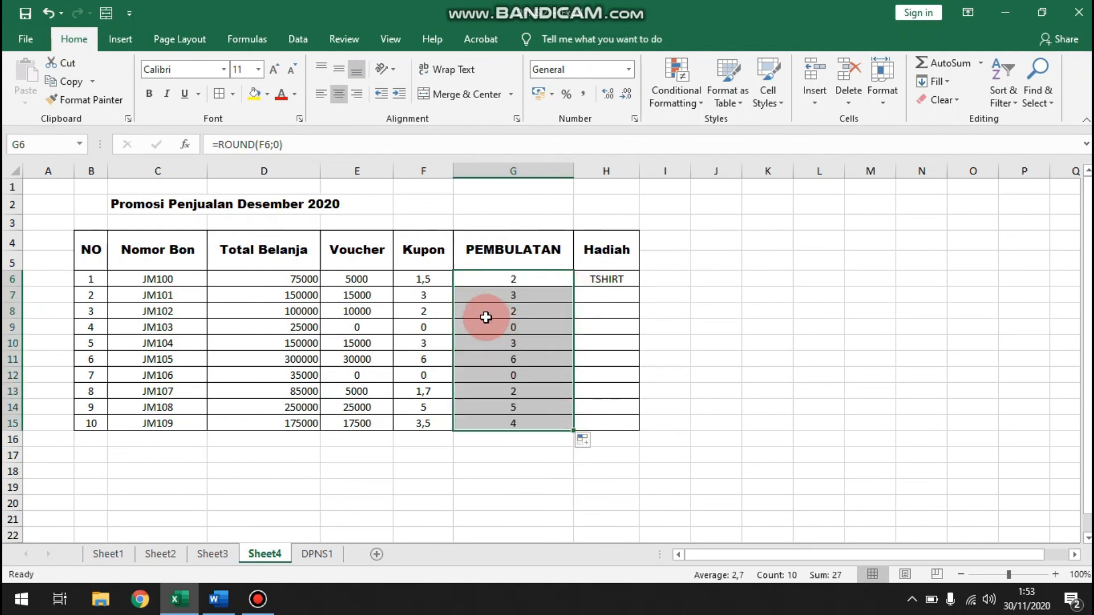
pyautogui.click(472, 282)
pyautogui.click(511, 303)
pyautogui.click(511, 313)
pyautogui.click(516, 327)
pyautogui.click(528, 343)
# - In H6's nested IF formula, set the prize text for the F6=0 condition to ZONK
pyautogui.click(616, 260)
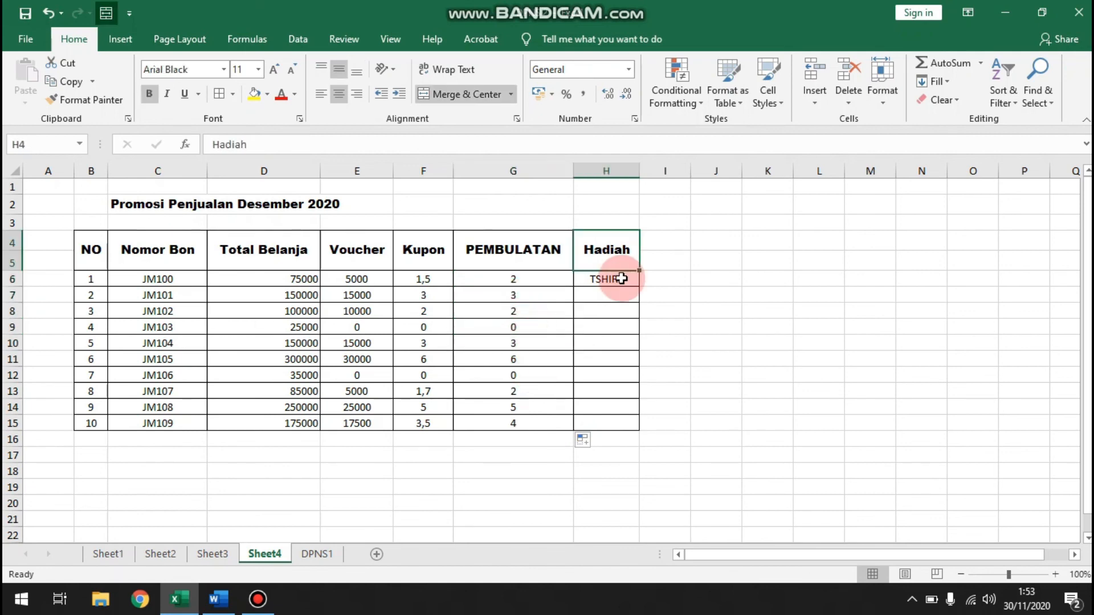
pyautogui.click(607, 281)
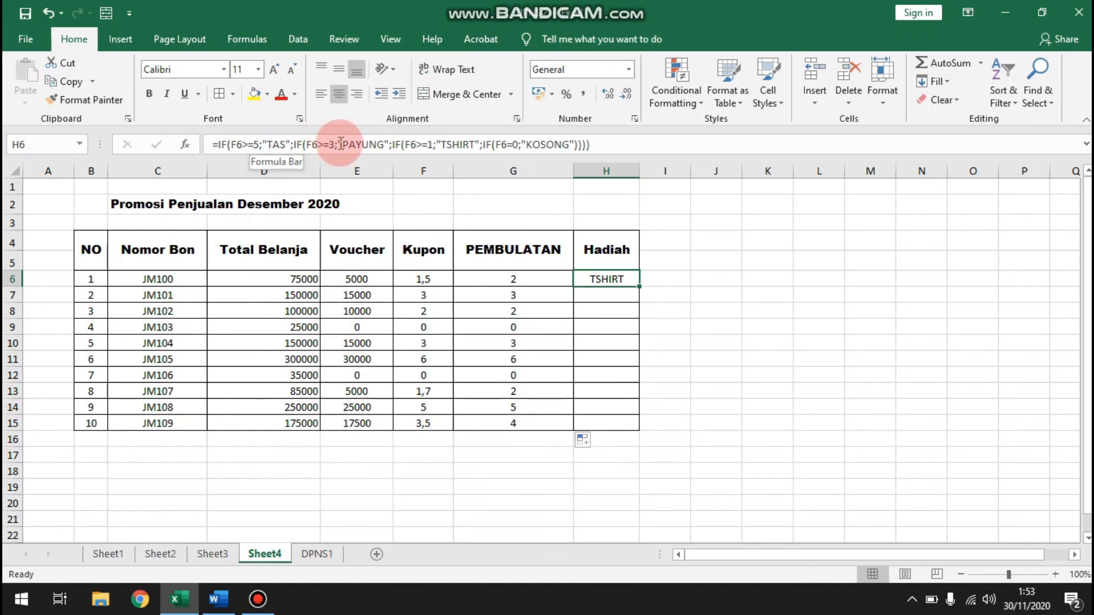
pyautogui.moveTo(343, 144); pyautogui.dragTo(377, 144)
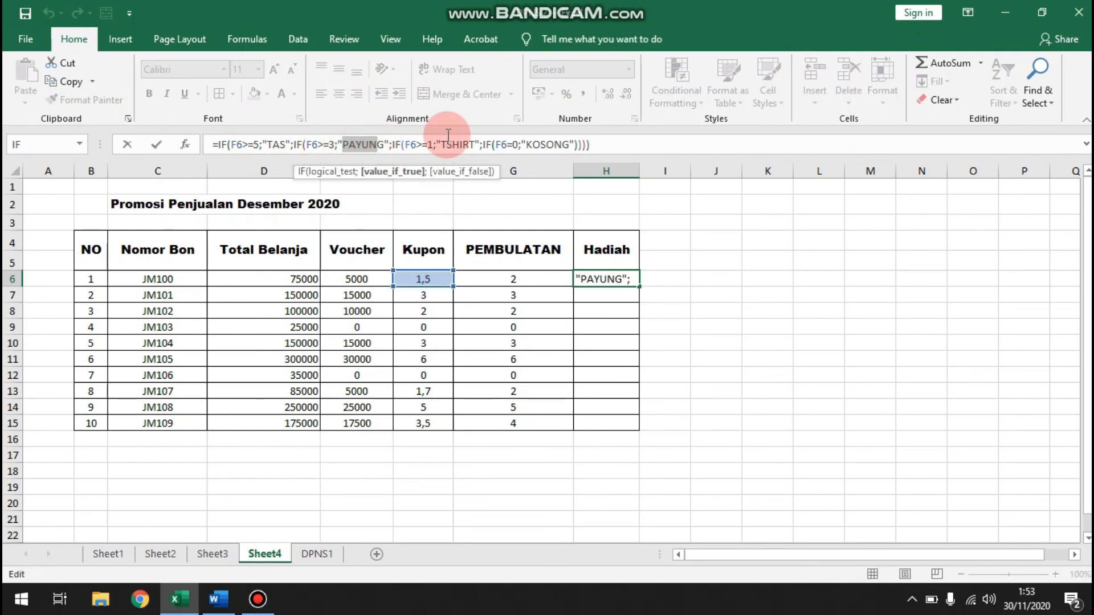
pyautogui.click(427, 145)
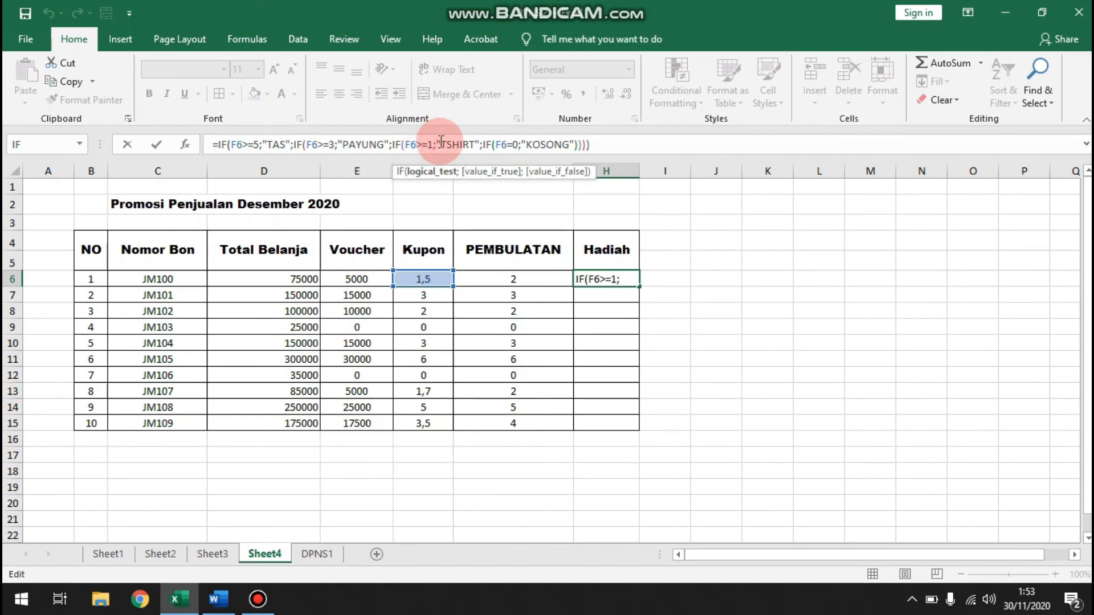
pyautogui.moveTo(442, 145); pyautogui.dragTo(469, 142)
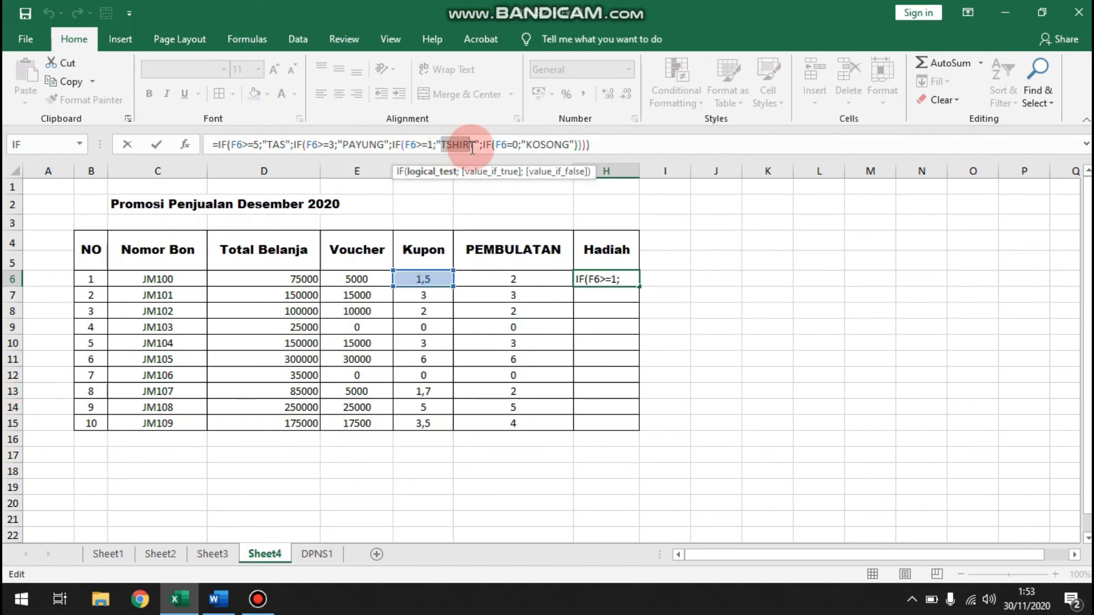
pyautogui.click(514, 144)
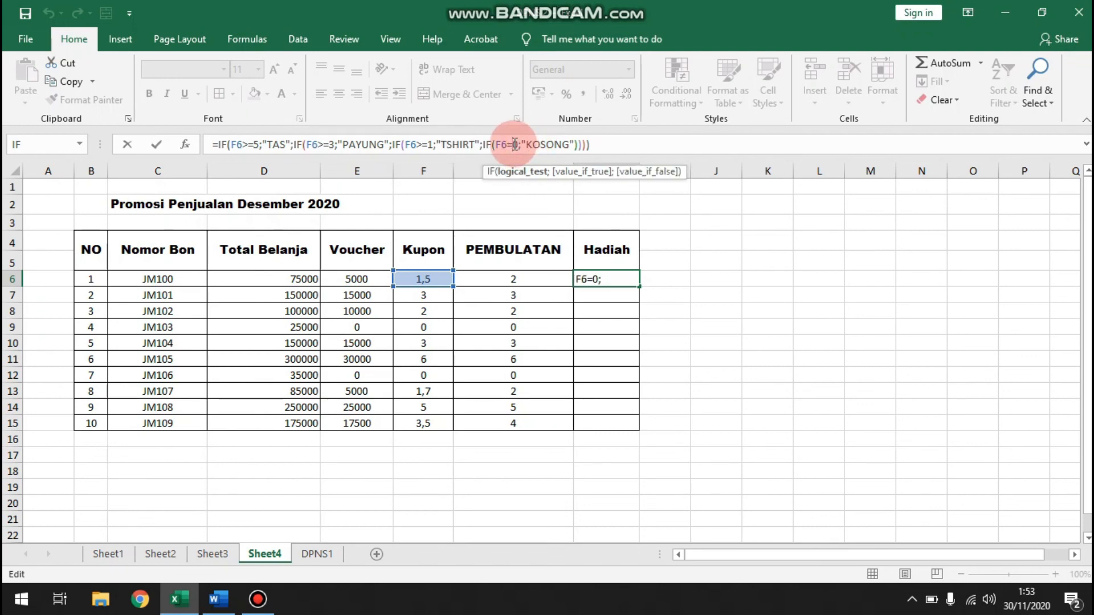
pyautogui.moveTo(525, 144); pyautogui.dragTo(564, 147)
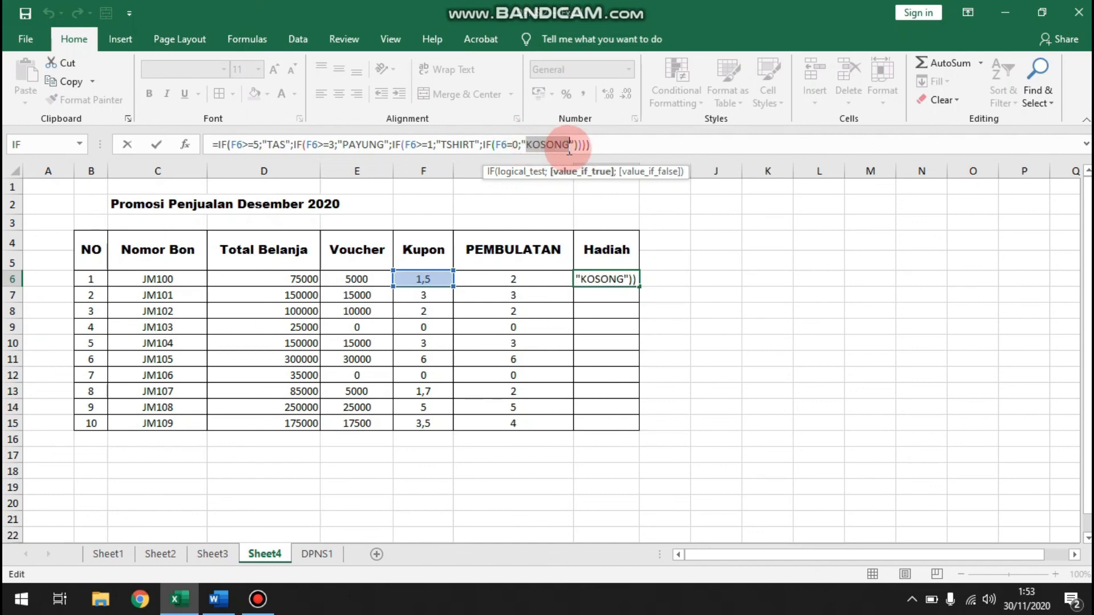
pyautogui.write('ZONK')
pyautogui.press('Return')
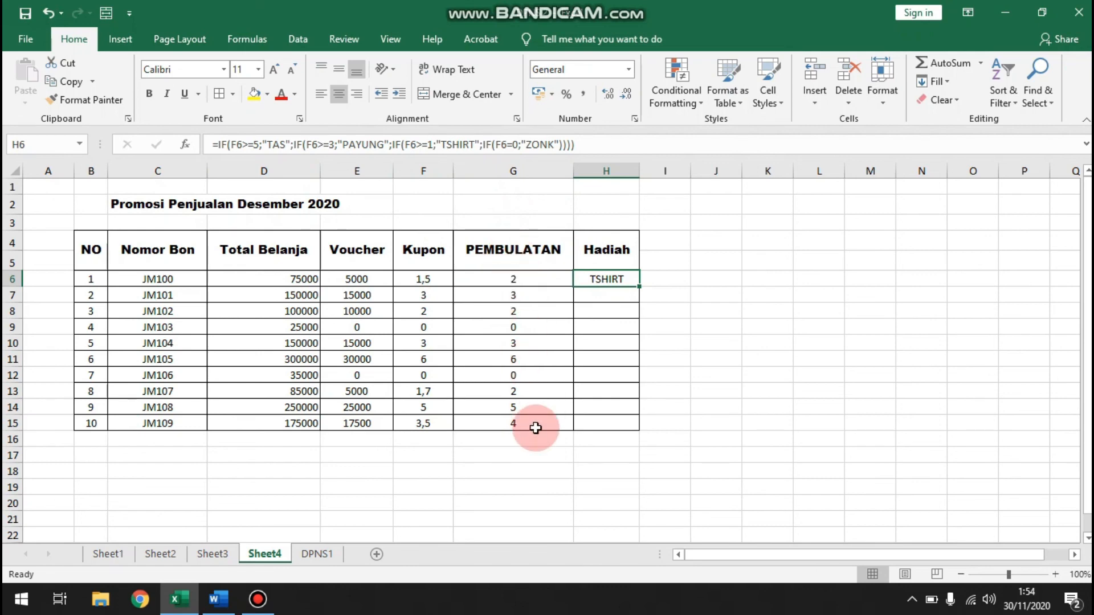
# - Change all four F6 references in H6's Hadiah formula to G6, so the prizes depend on PEMBULATAN
pyautogui.click(233, 145)
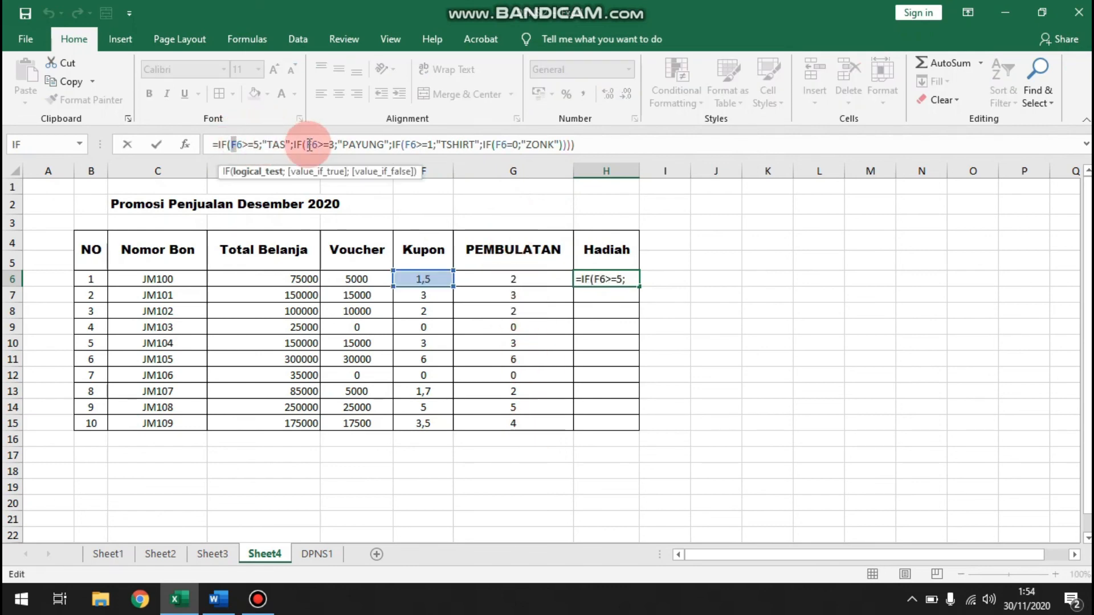
pyautogui.write('G')
pyautogui.moveTo(306, 143); pyautogui.dragTo(313, 143)
pyautogui.write('G')
pyautogui.moveTo(415, 145); pyautogui.dragTo(408, 144)
pyautogui.write('G')
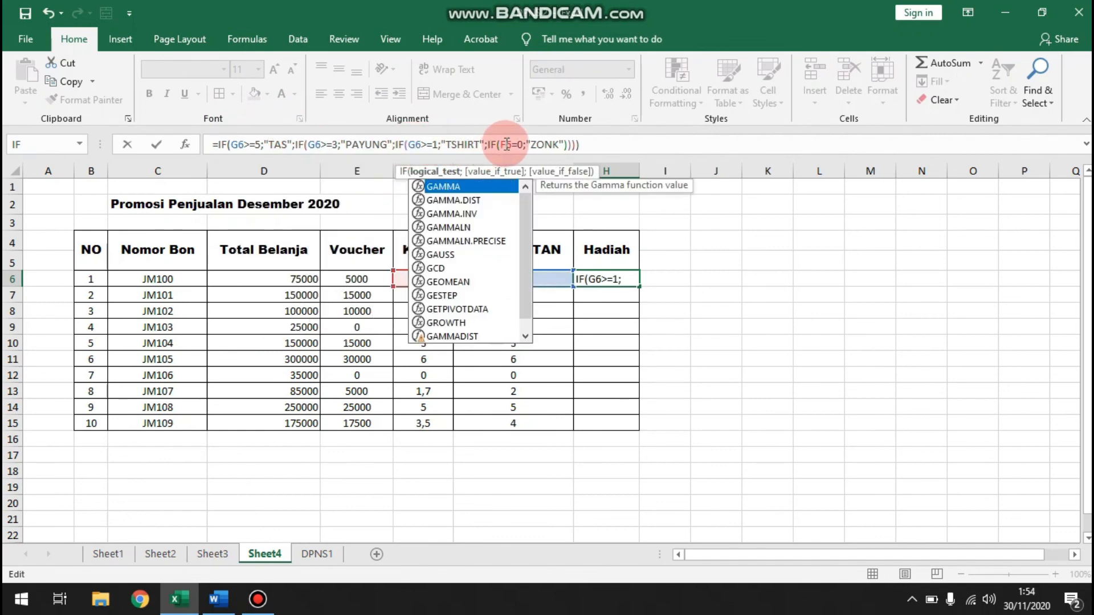
pyautogui.moveTo(506, 144); pyautogui.dragTo(499, 145)
pyautogui.write('G')
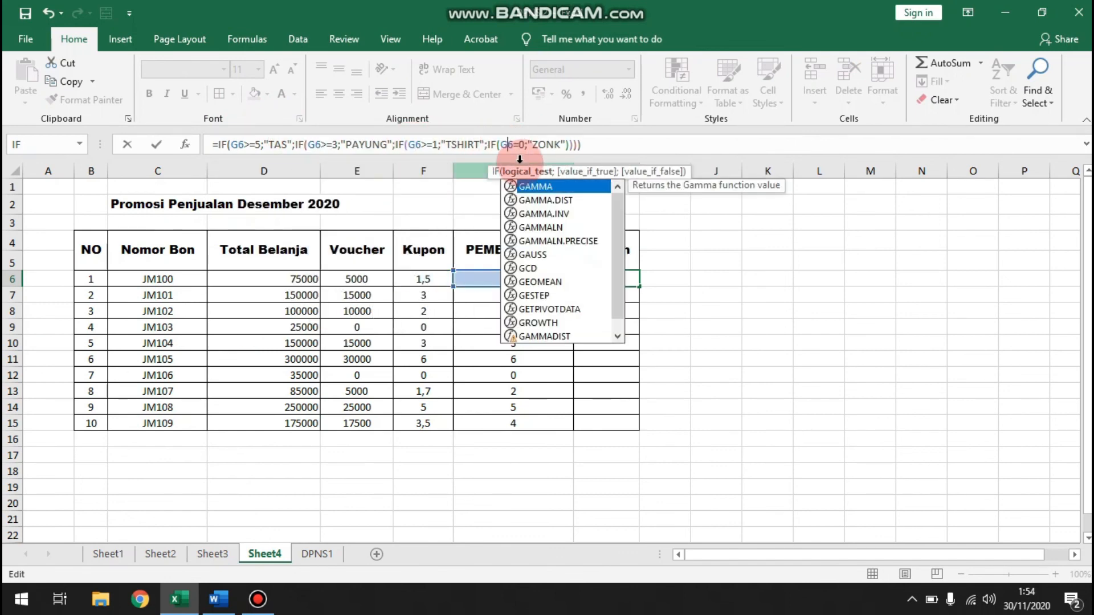
pyautogui.click(606, 146)
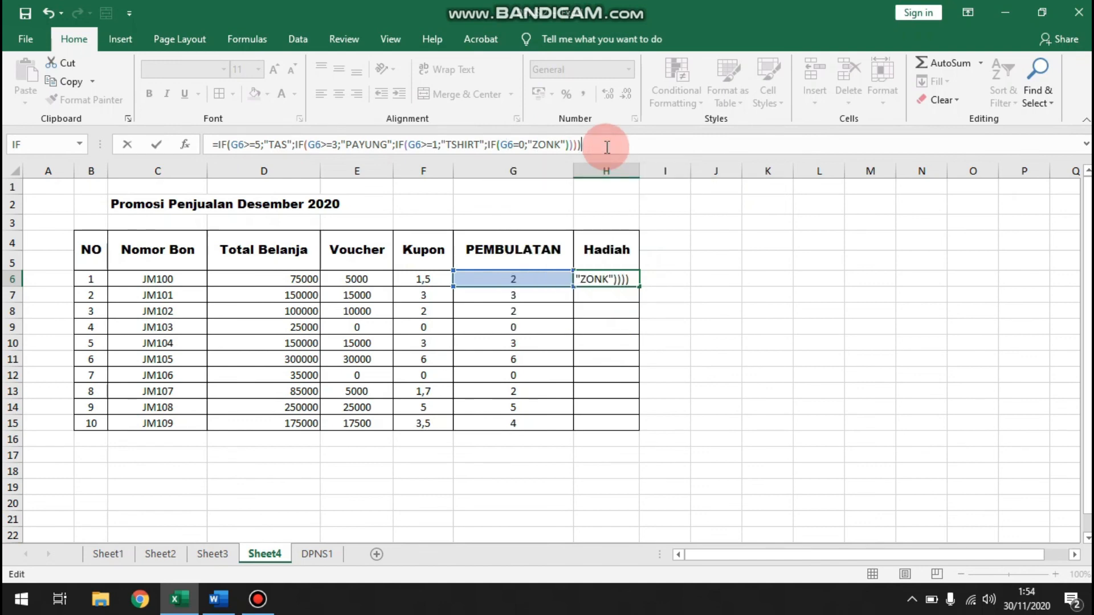
pyautogui.press('Return')
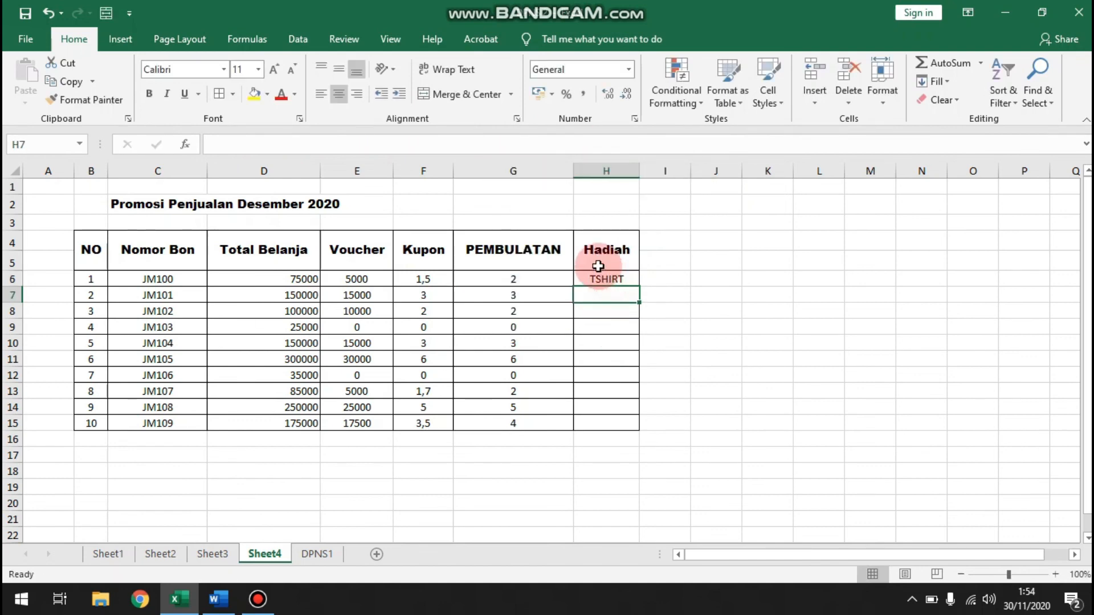
# - Fill the Hadiah formula from H6 down to H15
pyautogui.click(612, 278)
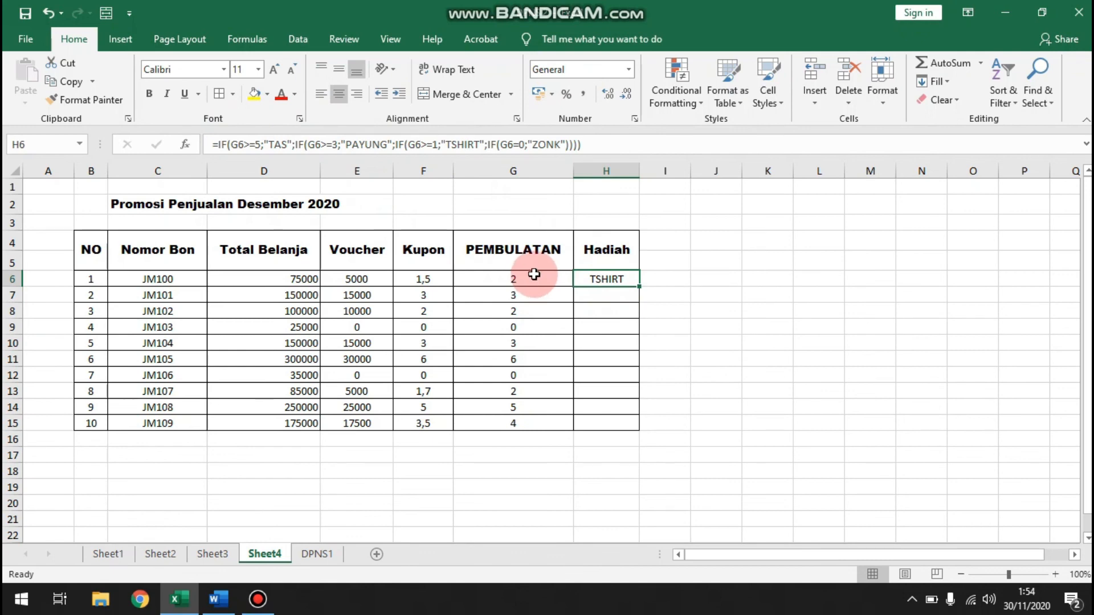
pyautogui.click(440, 147)
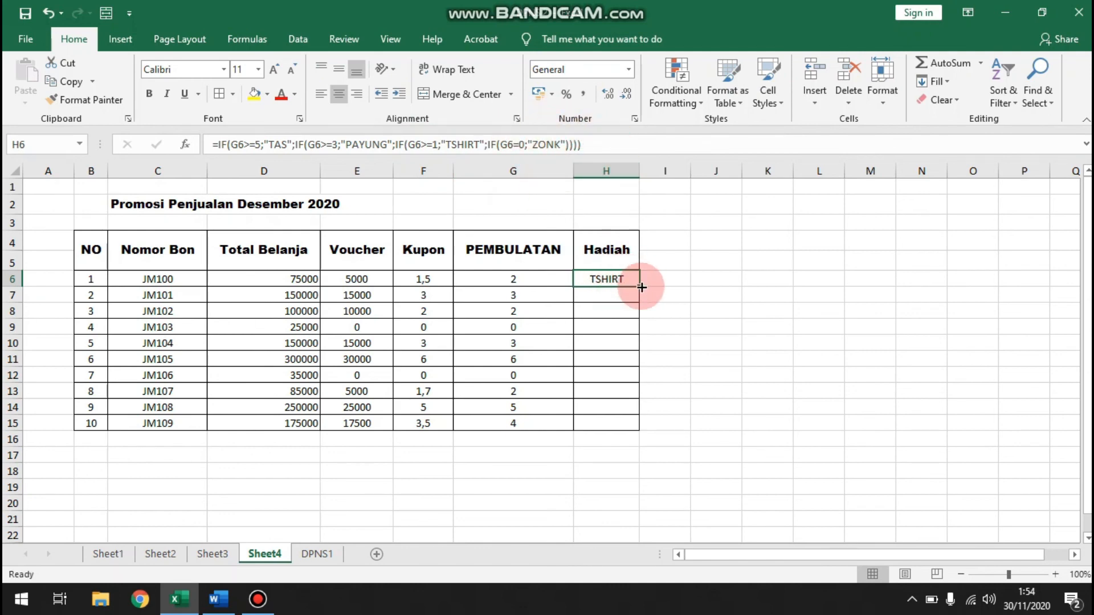
pyautogui.moveTo(638, 292); pyautogui.dragTo(632, 428)
# - Check the Hadiah results in rows 9, 12, 14 and 15 against their Kupon and PEMBULATAN values
pyautogui.click(597, 327)
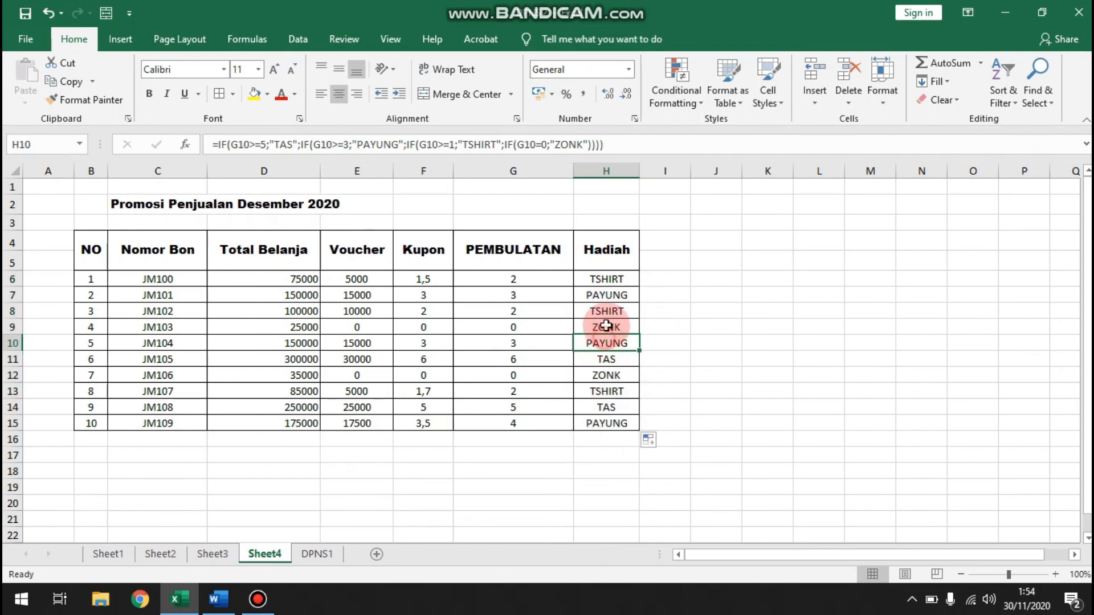
pyautogui.click(423, 325)
pyautogui.click(512, 327)
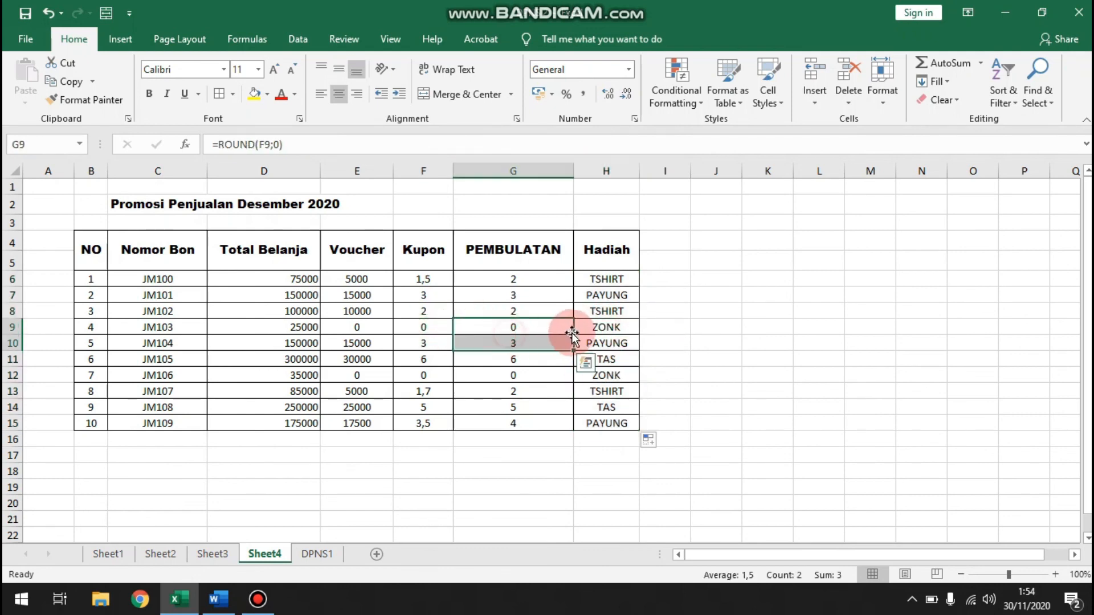
pyautogui.click(619, 328)
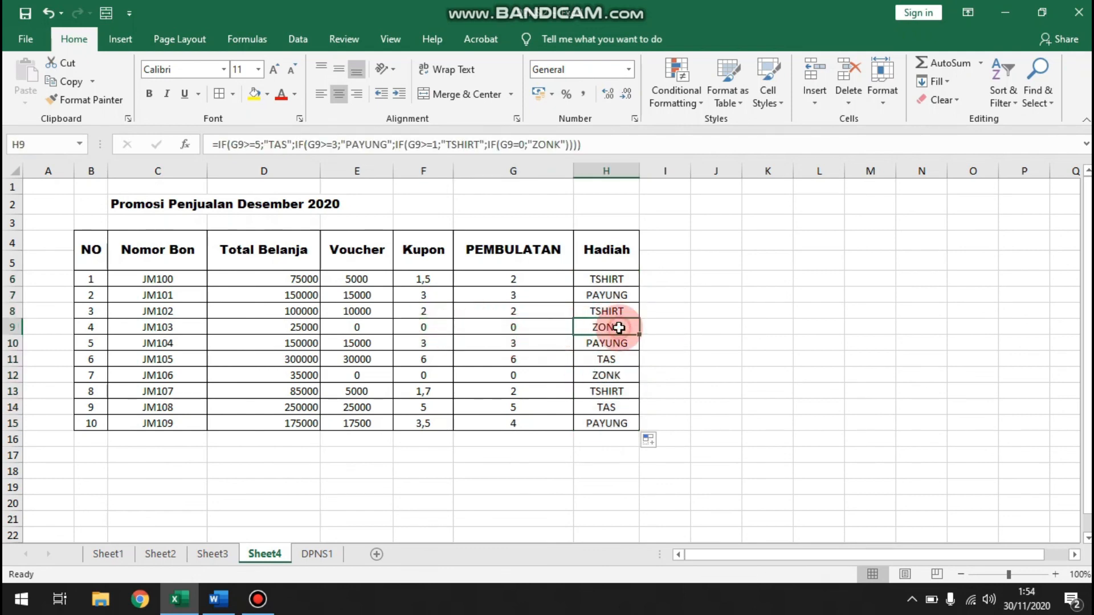
pyautogui.click(610, 375)
pyautogui.click(610, 424)
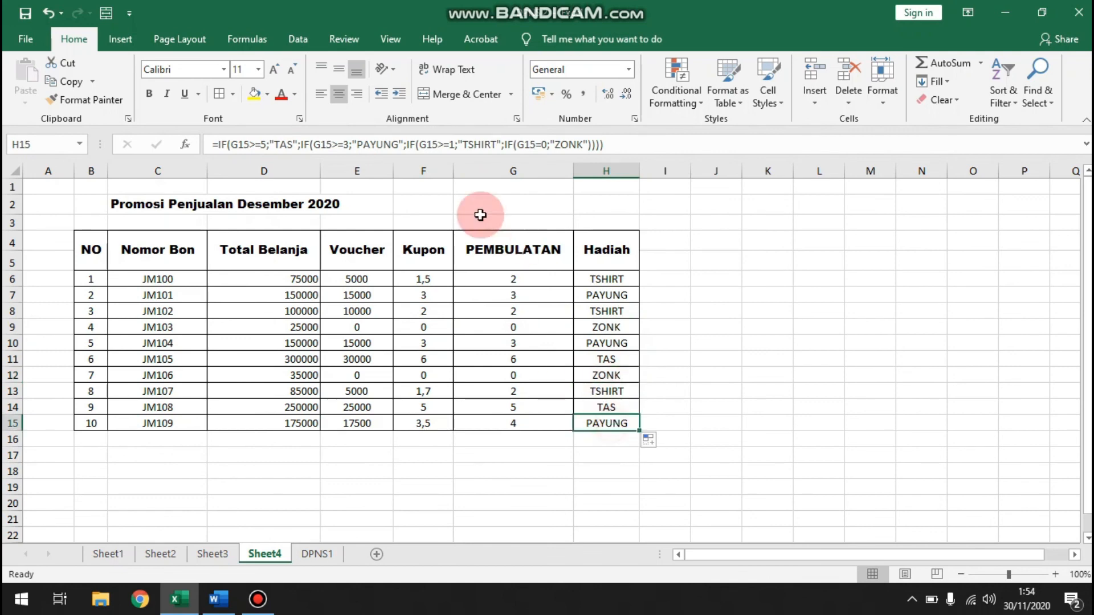
pyautogui.click(530, 423)
pyautogui.click(517, 406)
pyautogui.click(627, 407)
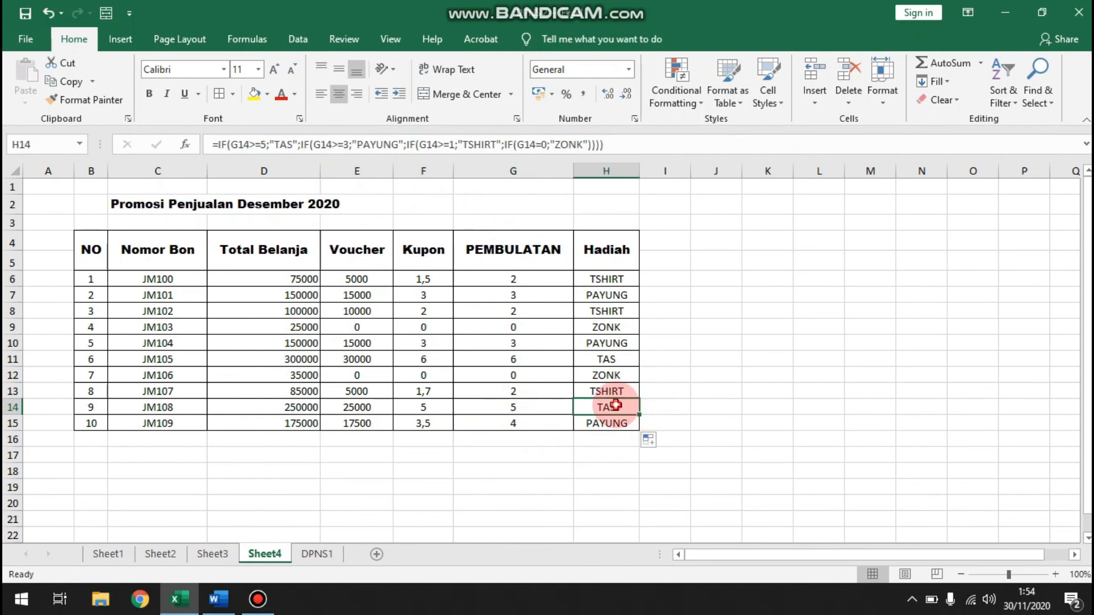